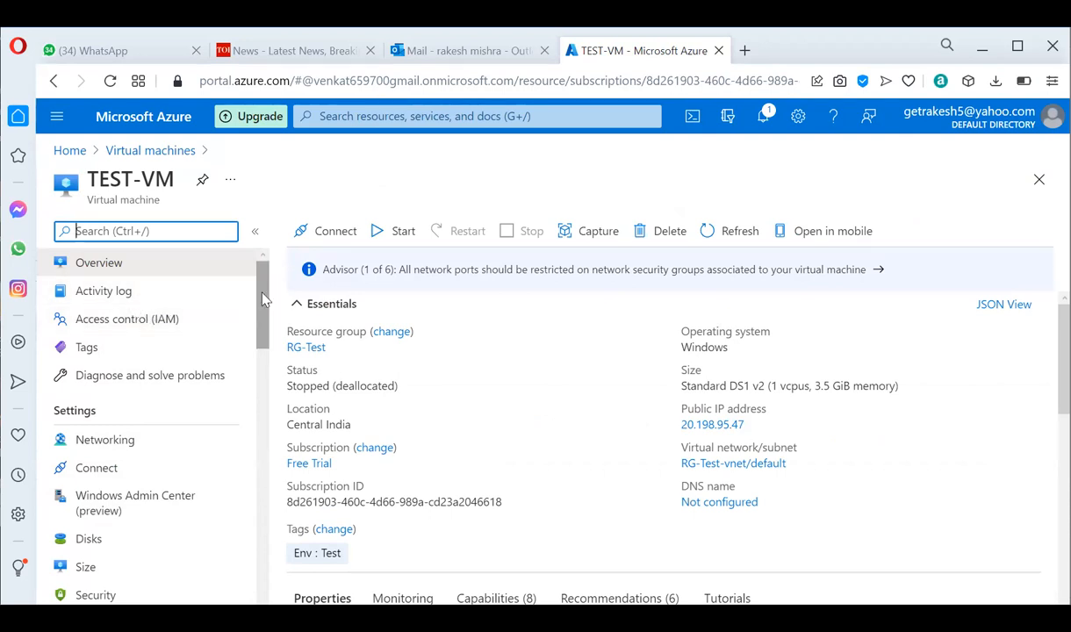
Step: Open the Disks page of TEST-VM and check the encryption type of the OS disk
scroll(254, 280, "down", 2)
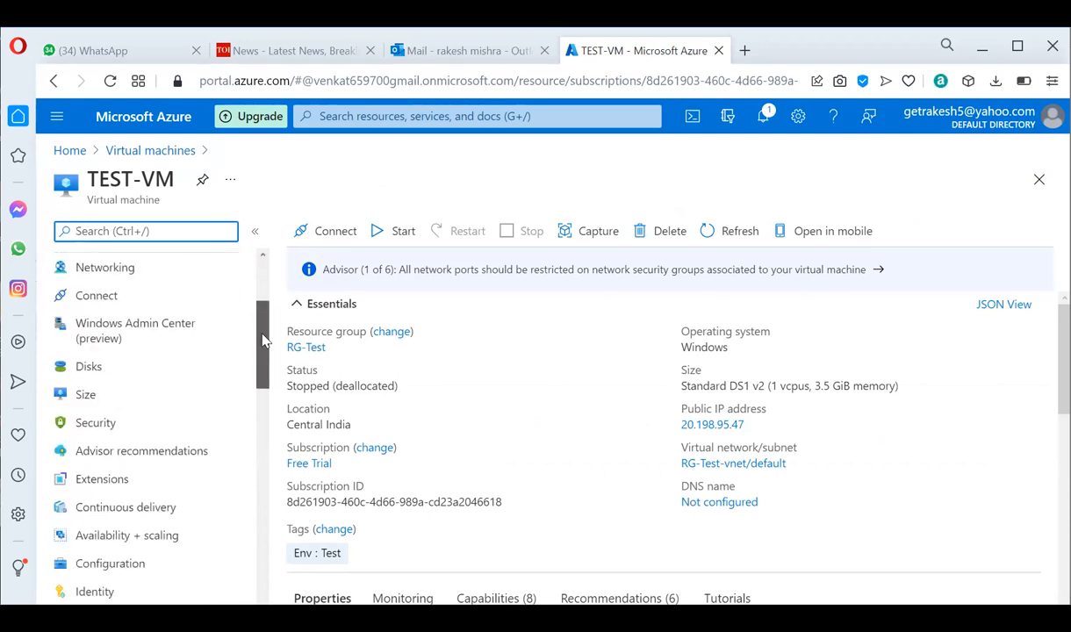
left_click(118, 369)
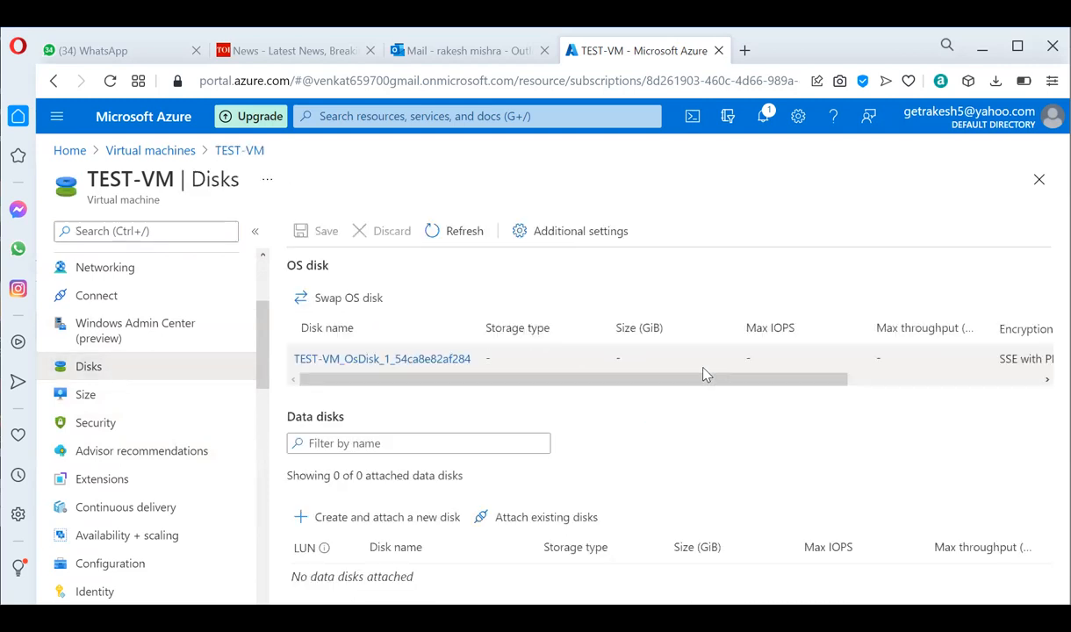
left_click_drag(722, 383, 903, 349)
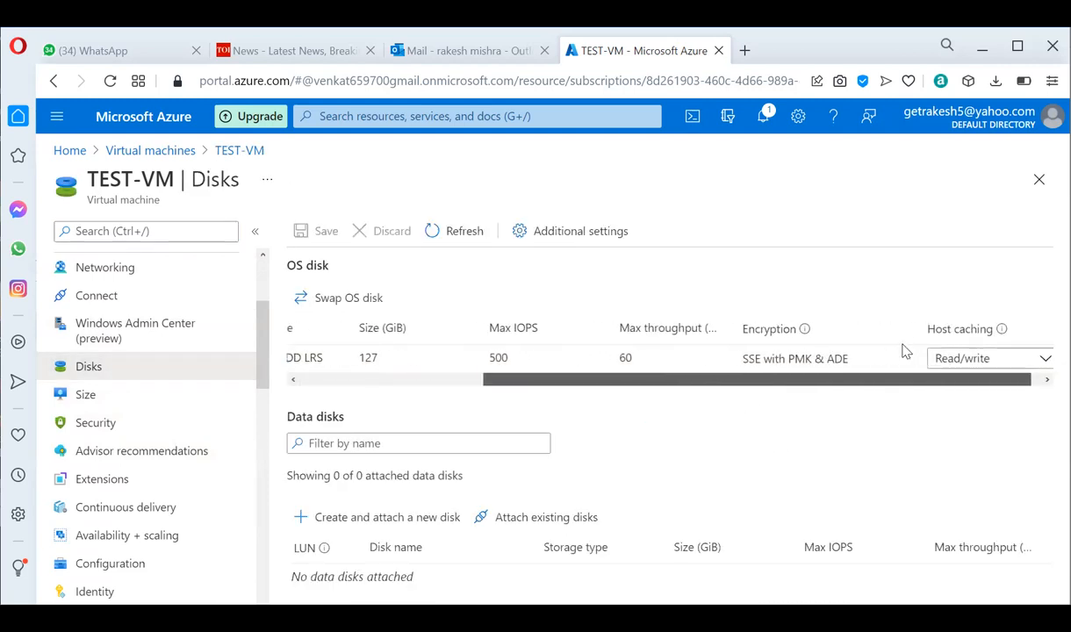
double_click(830, 358)
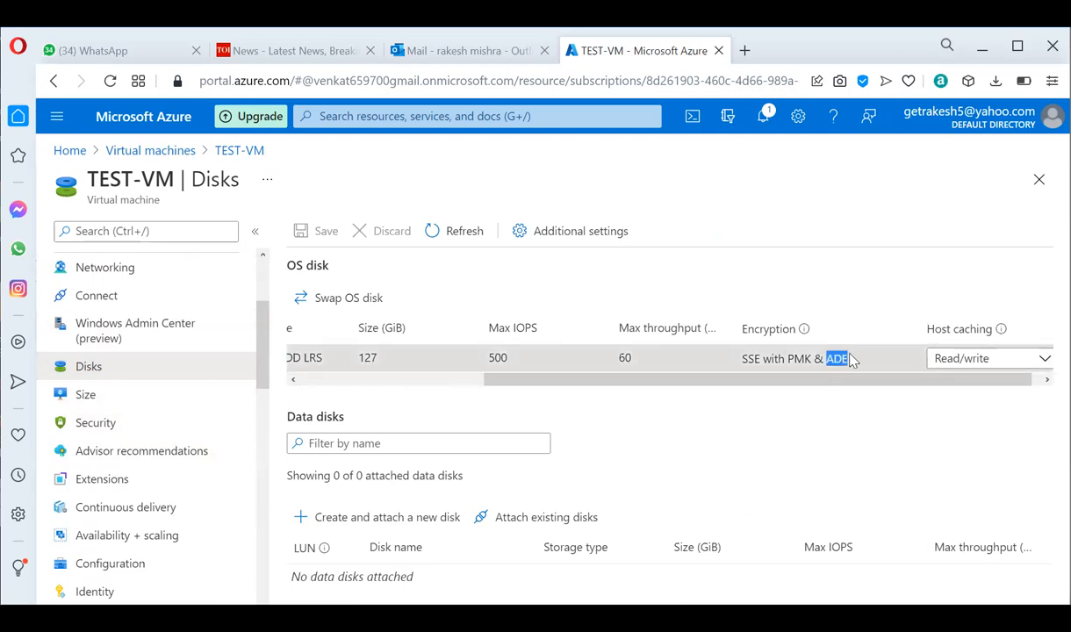
left_click(816, 435)
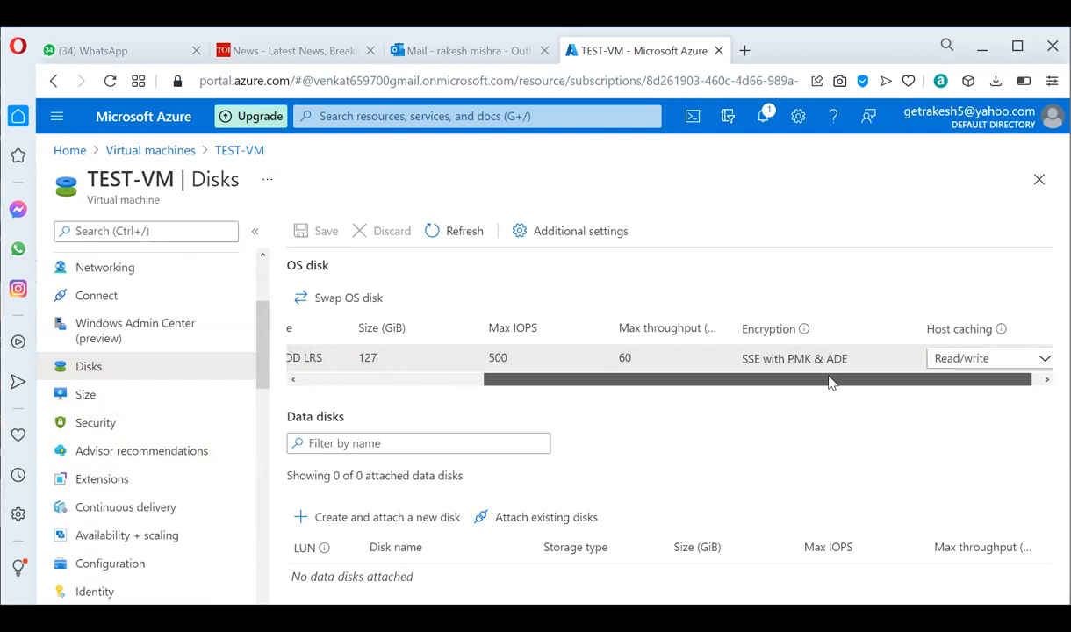
left_click_drag(832, 383, 617, 430)
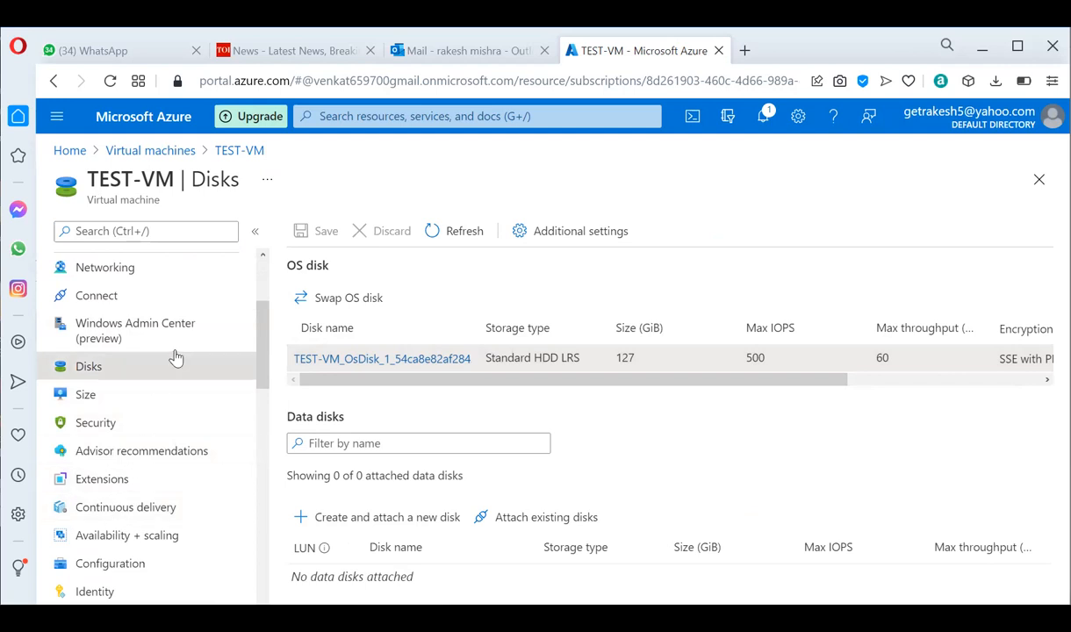
Step: Look through the virtual machine's available settings, operations, monitoring, automation and support options
scroll(145, 451, "down", 1)
scroll(145, 451, "up", 3)
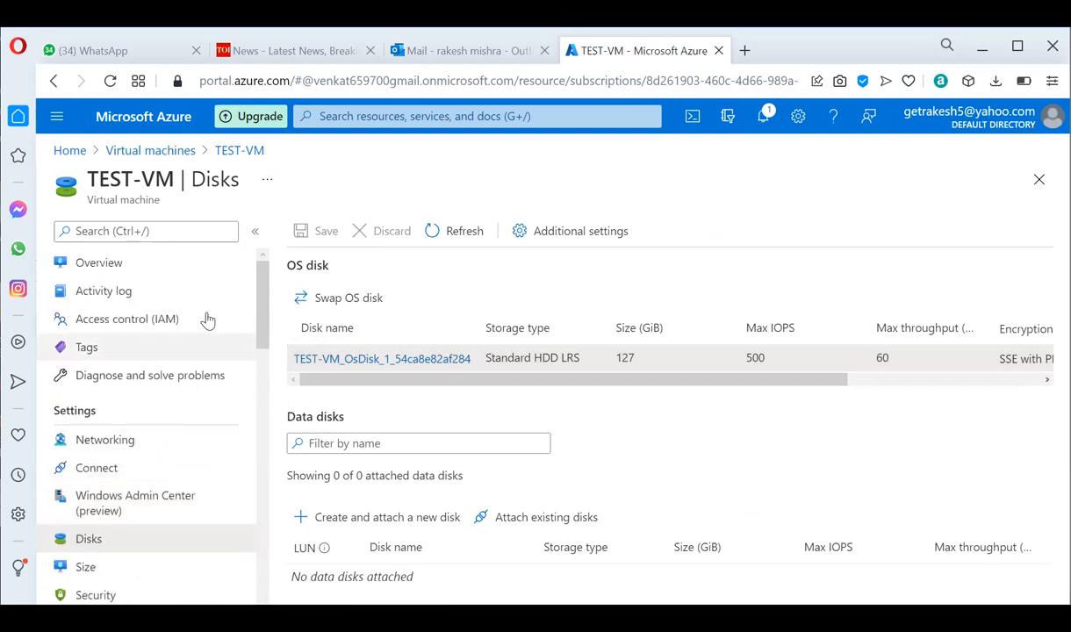
scroll(160, 412, "down", 3)
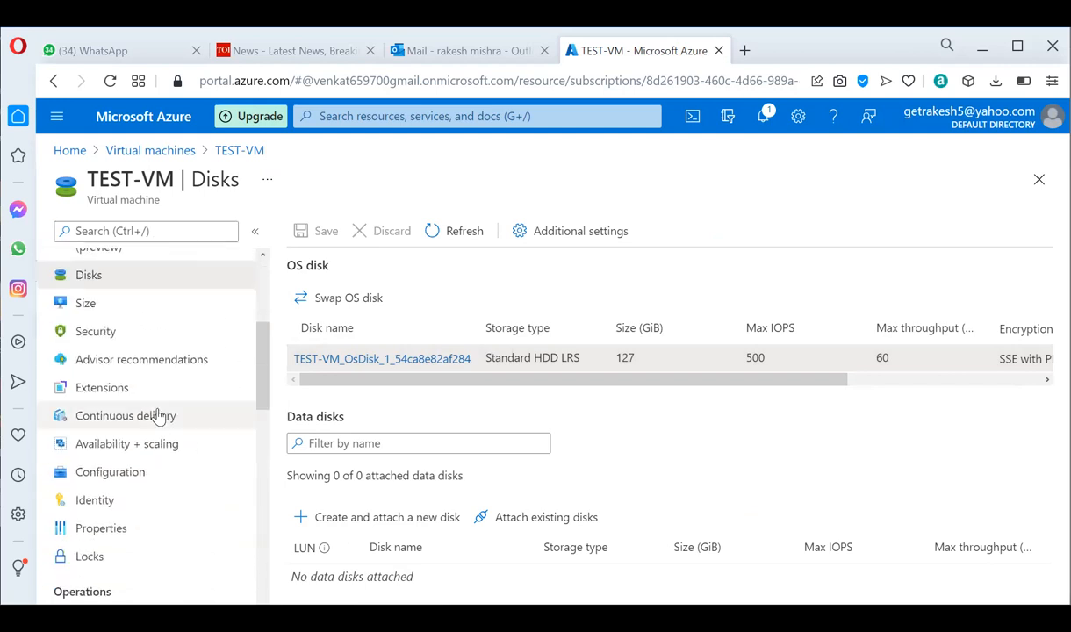
scroll(160, 415, "down", 2)
scroll(160, 415, "down", 5)
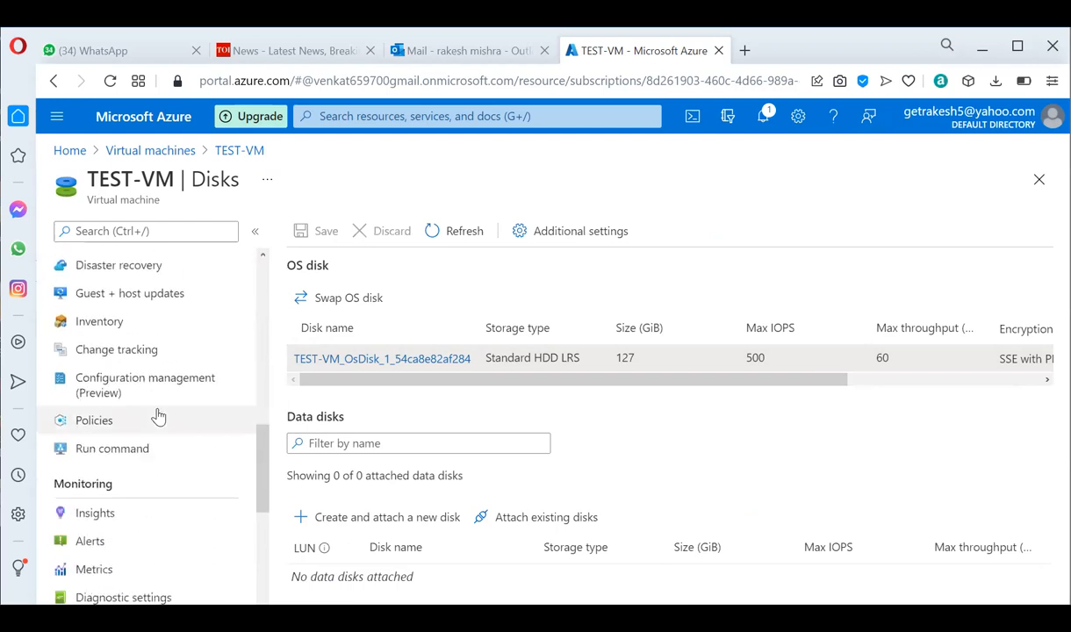
scroll(160, 413, "down", 2)
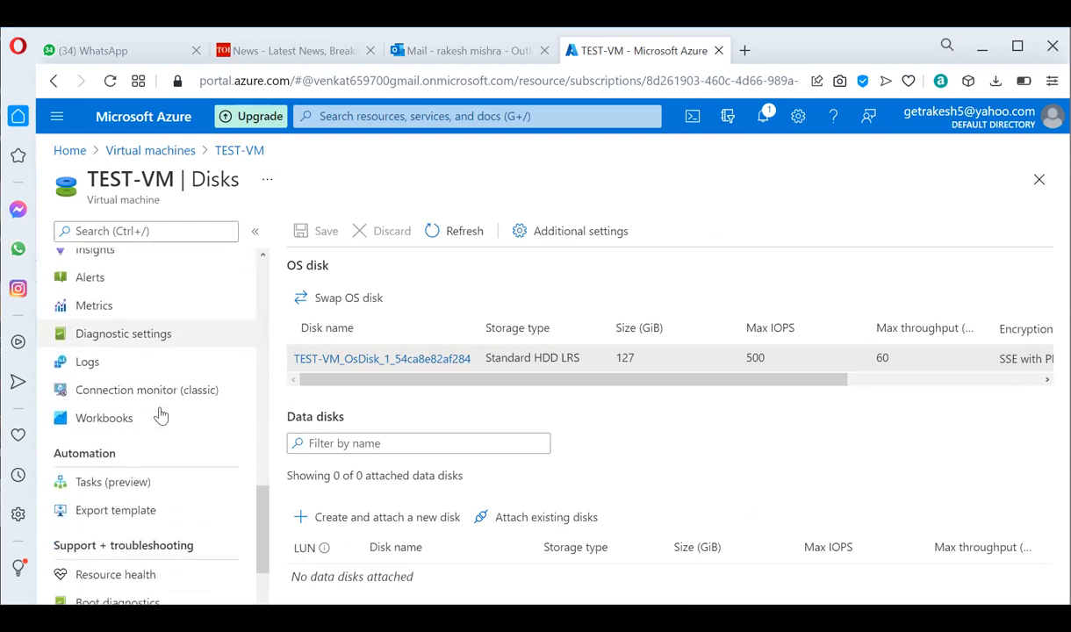
scroll(160, 414, "down", 2)
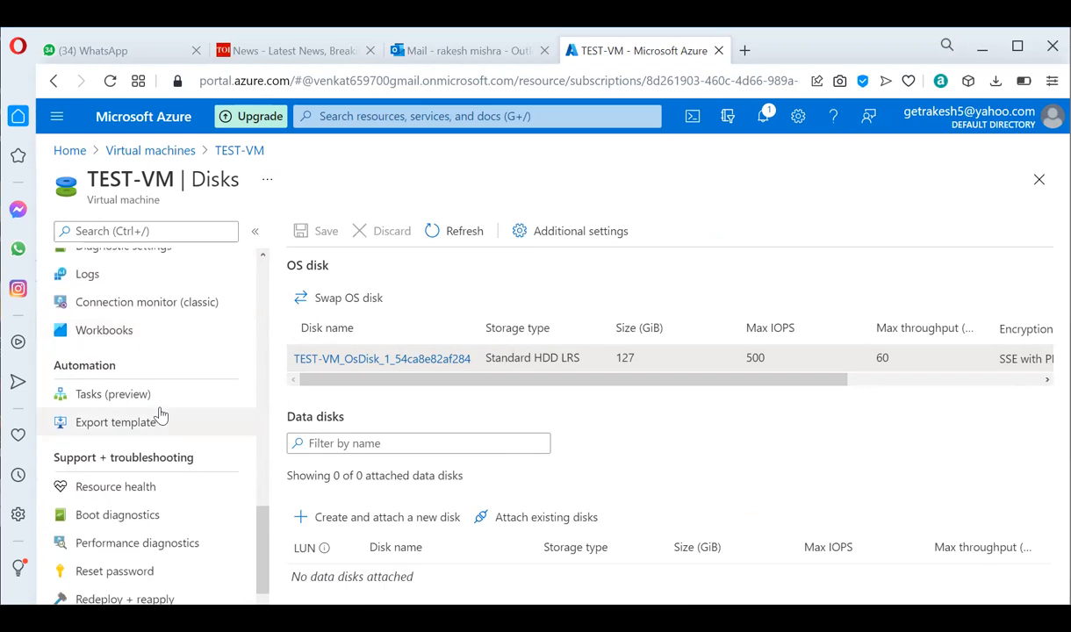
scroll(160, 414, "down", 2)
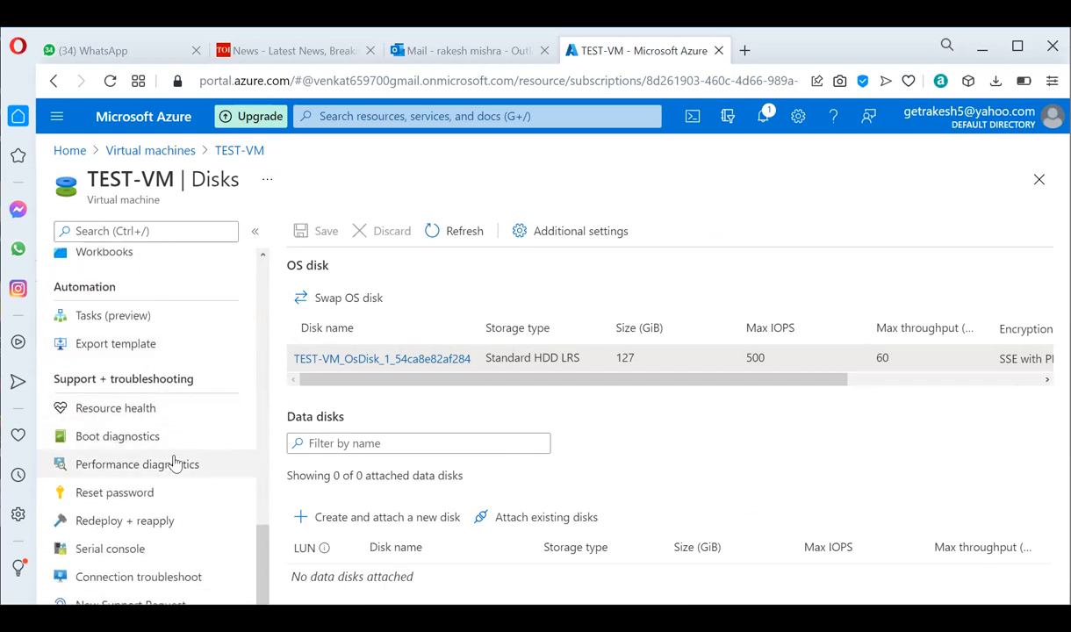
scroll(175, 476, "up", 15)
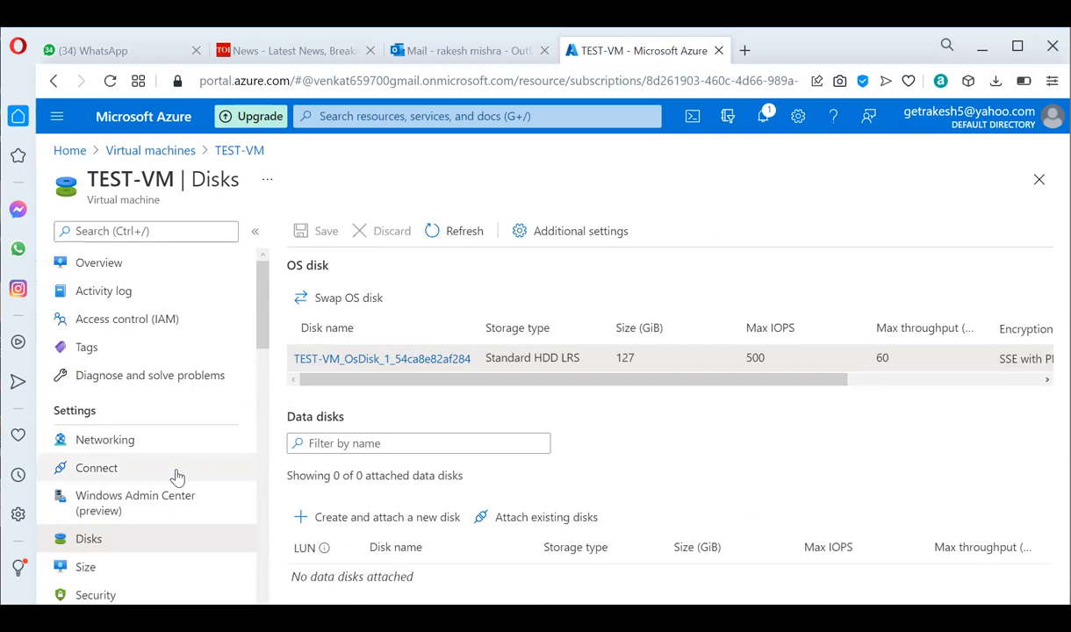
Step: Return to the TEST-VM overview and review its properties, including size, disk encryption and extensions
left_click(120, 265)
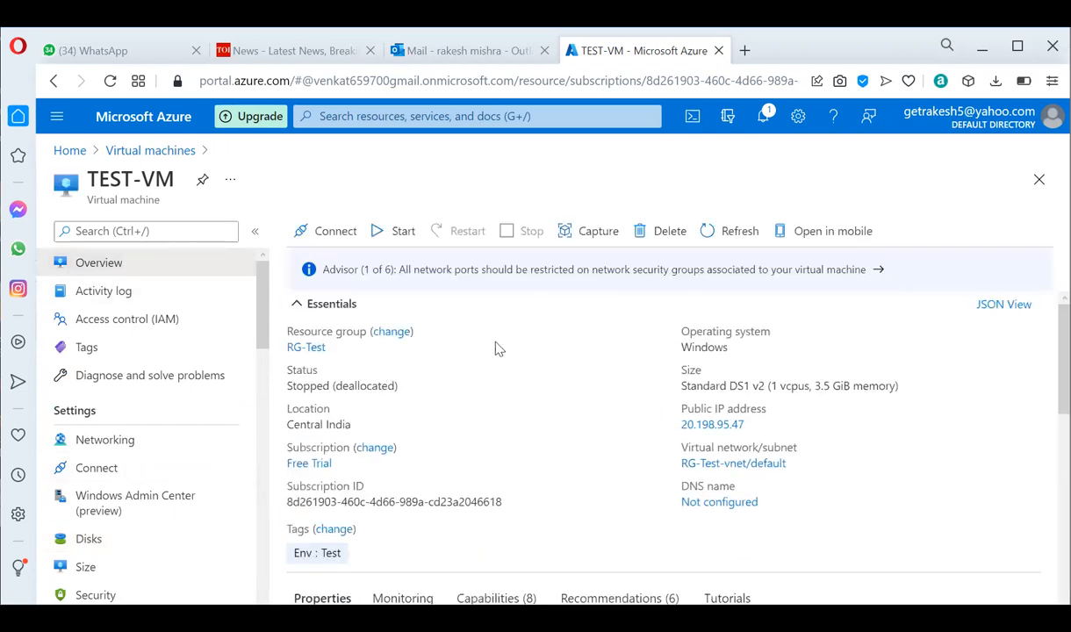
scroll(497, 348, "down", 5)
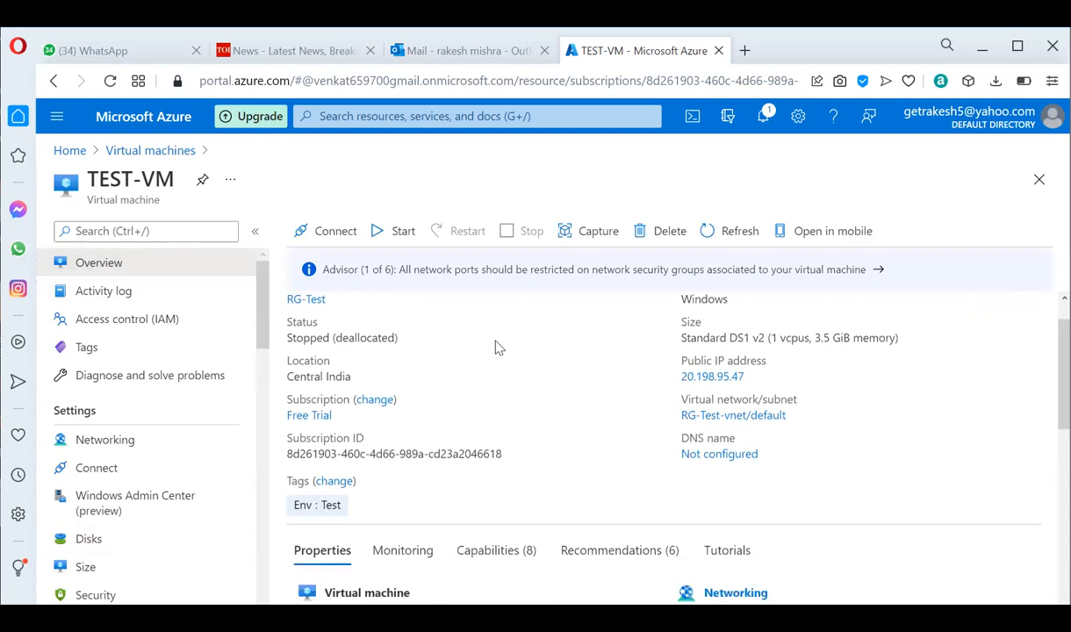
scroll(635, 357, "down", 2)
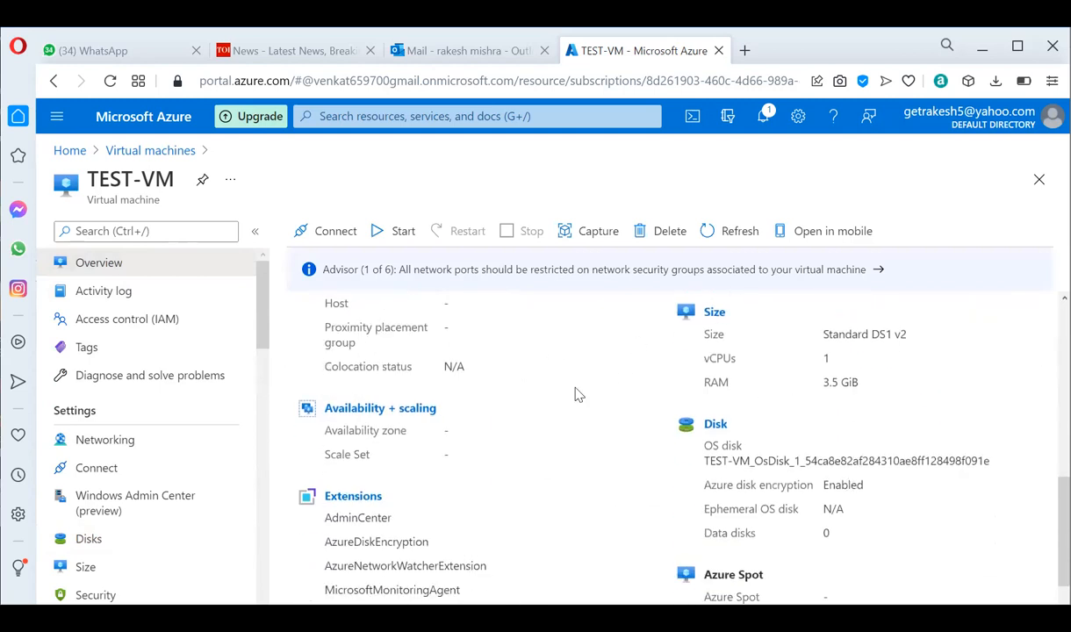
scroll(579, 395, "down", 1)
scroll(578, 395, "up", 3)
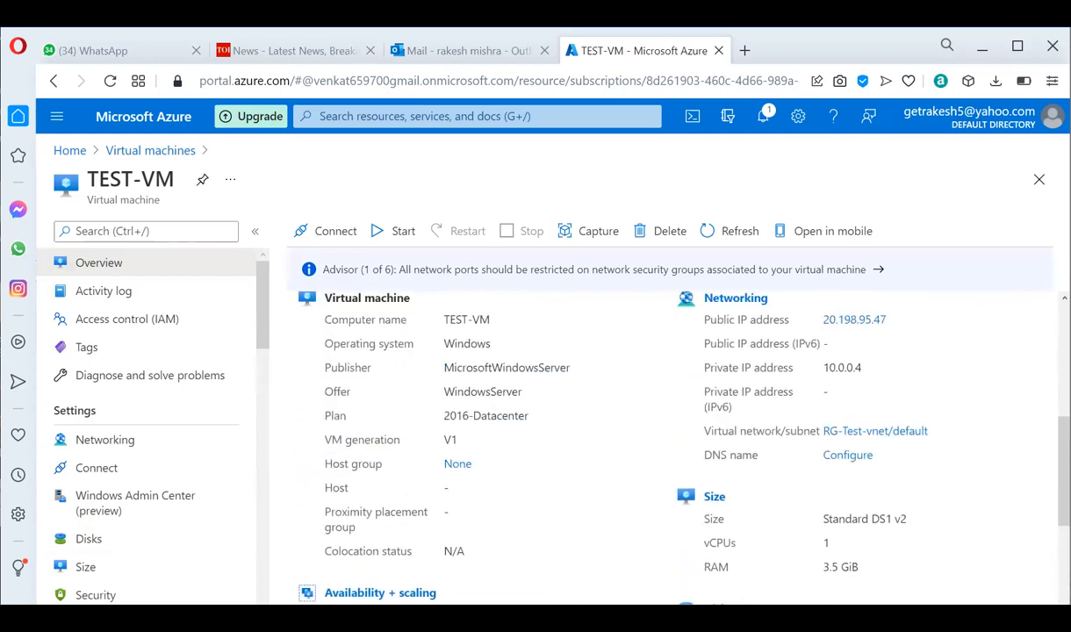
Step: Open the virtual machine's Configuration page and examine its host group and user data settings
scroll(183, 432, "down", 3)
scroll(183, 427, "down", 2)
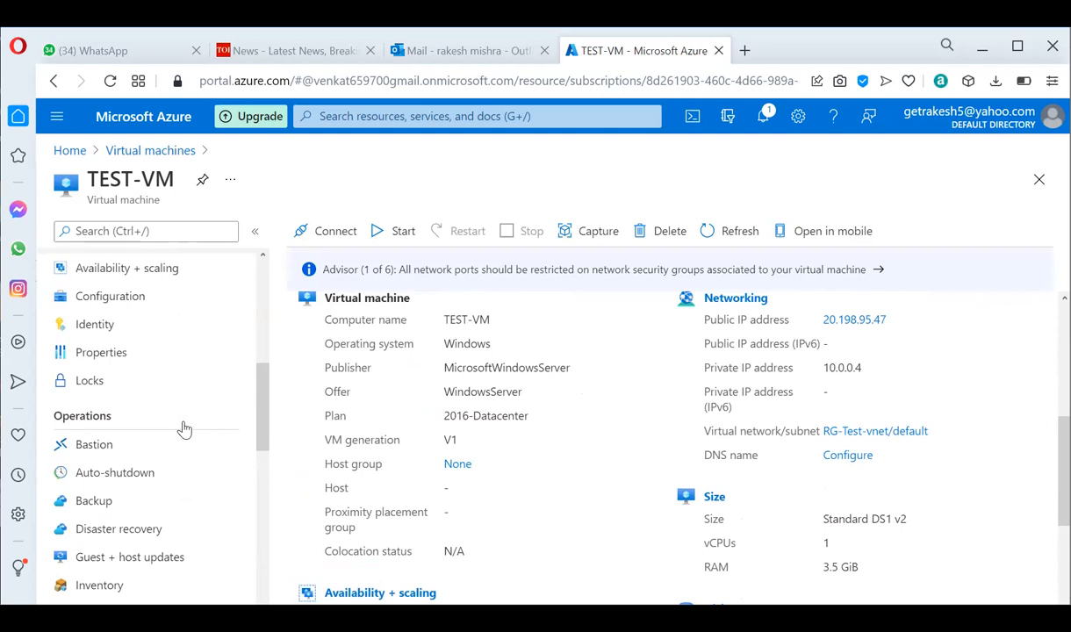
scroll(185, 427, "up", 1)
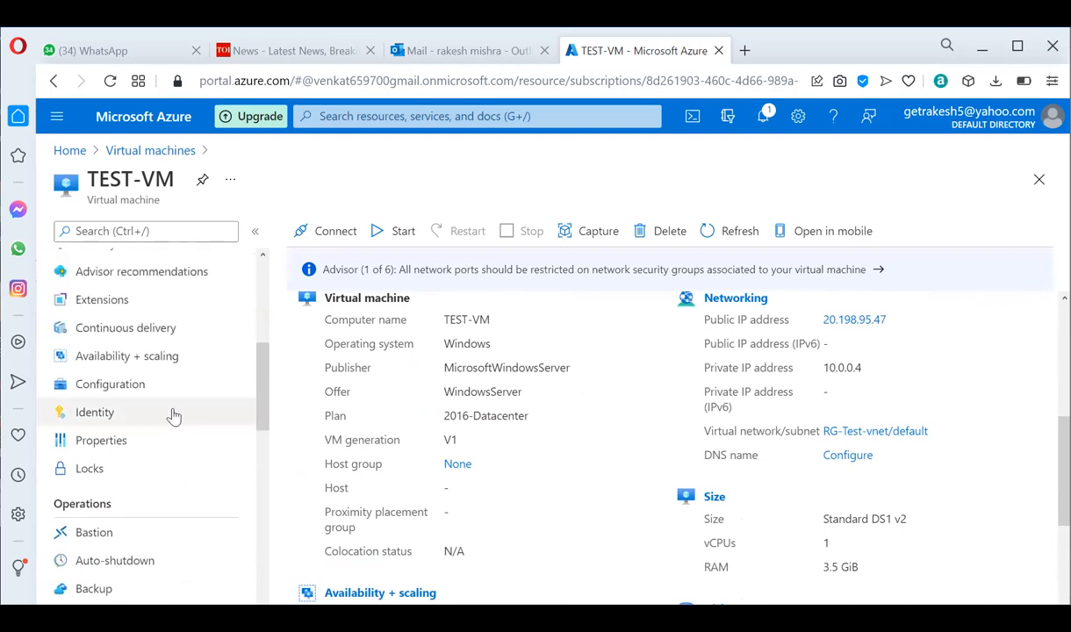
left_click(127, 386)
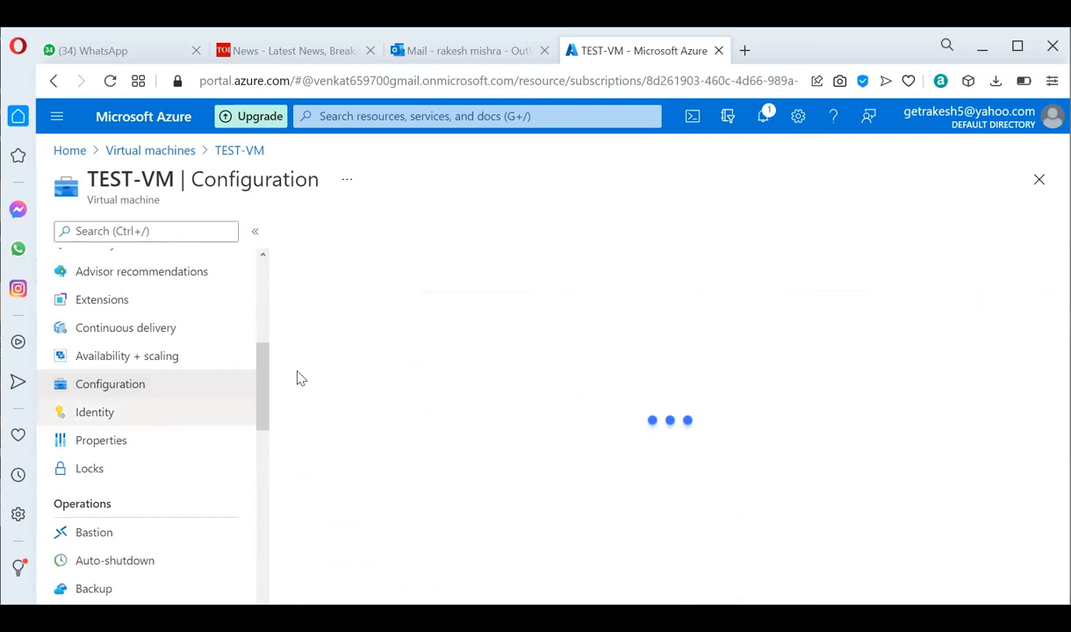
scroll(389, 374, "down", 5)
Step: Open the Backup page of TEST-VM and try to select an existing Recovery Services vault
scroll(220, 424, "down", 2)
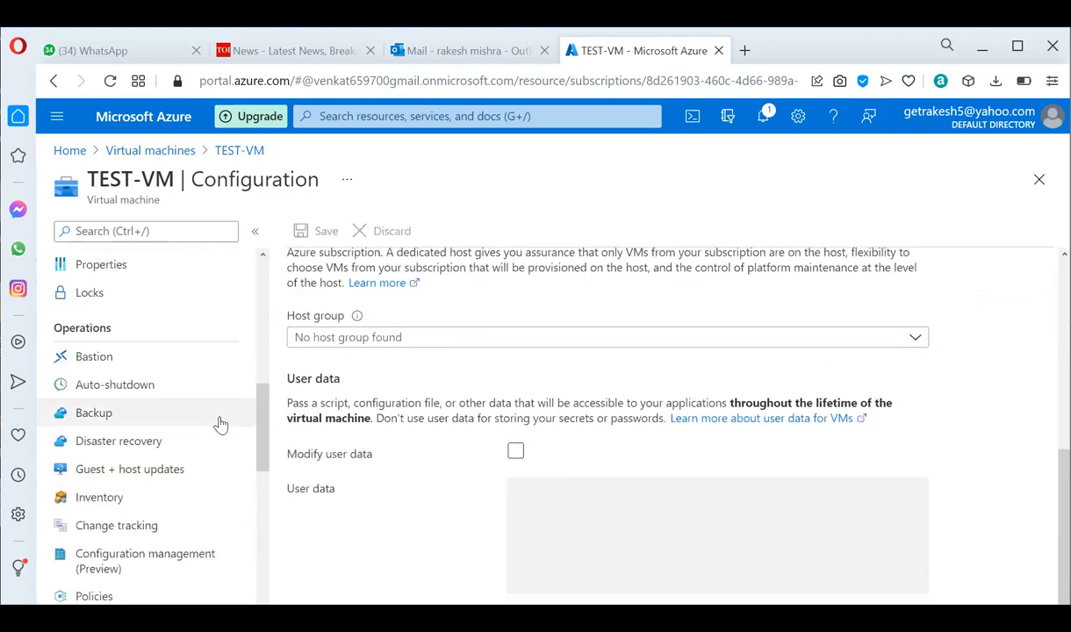
left_click(160, 412)
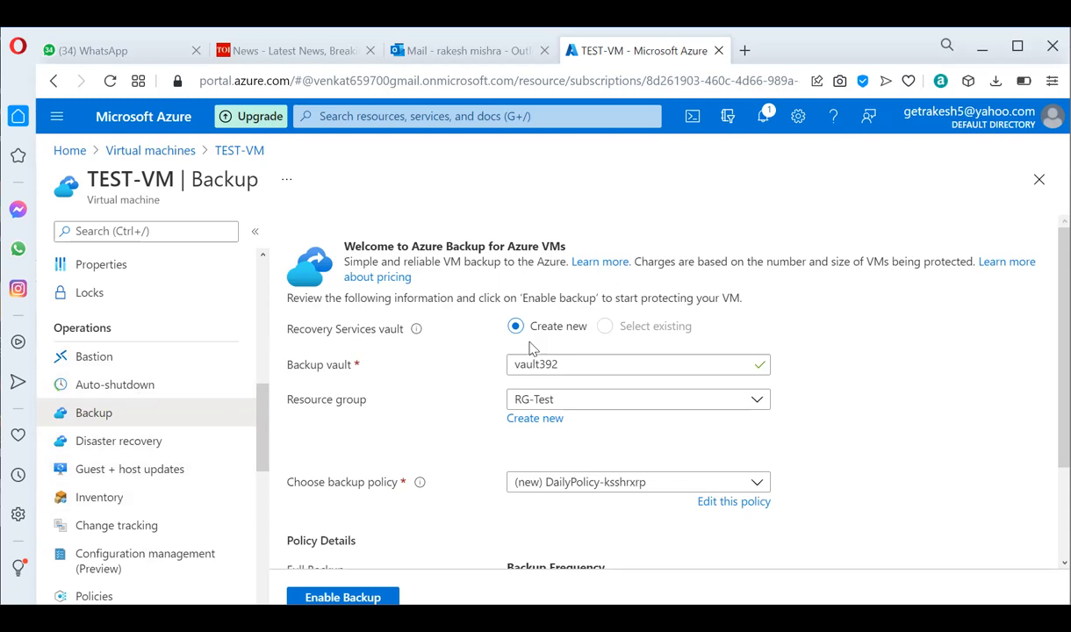
left_click_drag(284, 370, 361, 366)
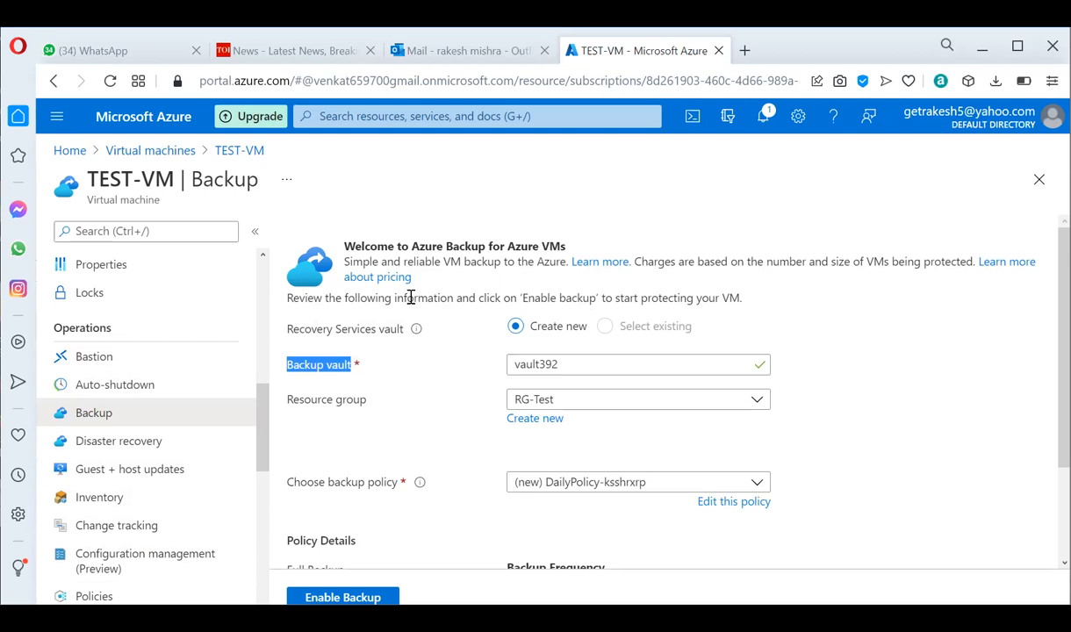
left_click(606, 330)
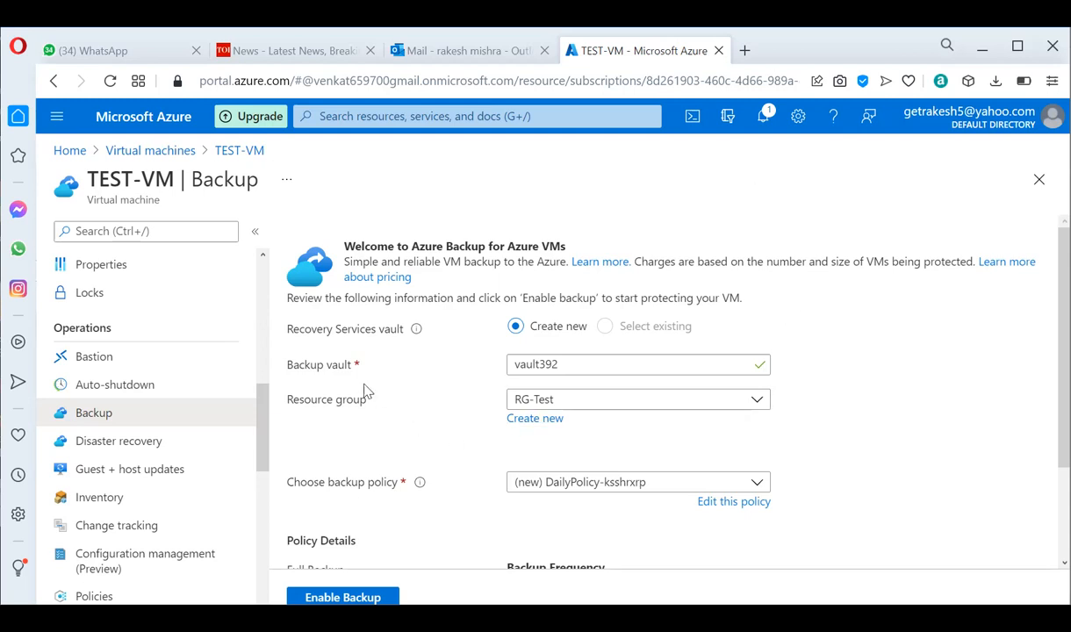
Step: Examine the Recovery Services vault setting and the proposed backup vault name without editing them
left_click_drag(287, 365, 363, 364)
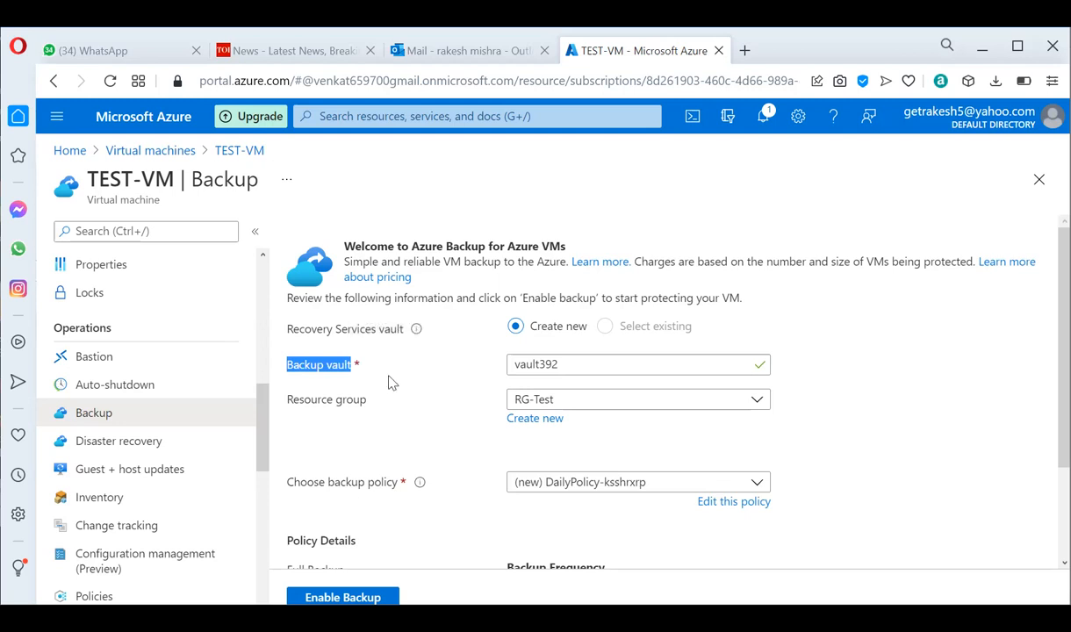
left_click(389, 374)
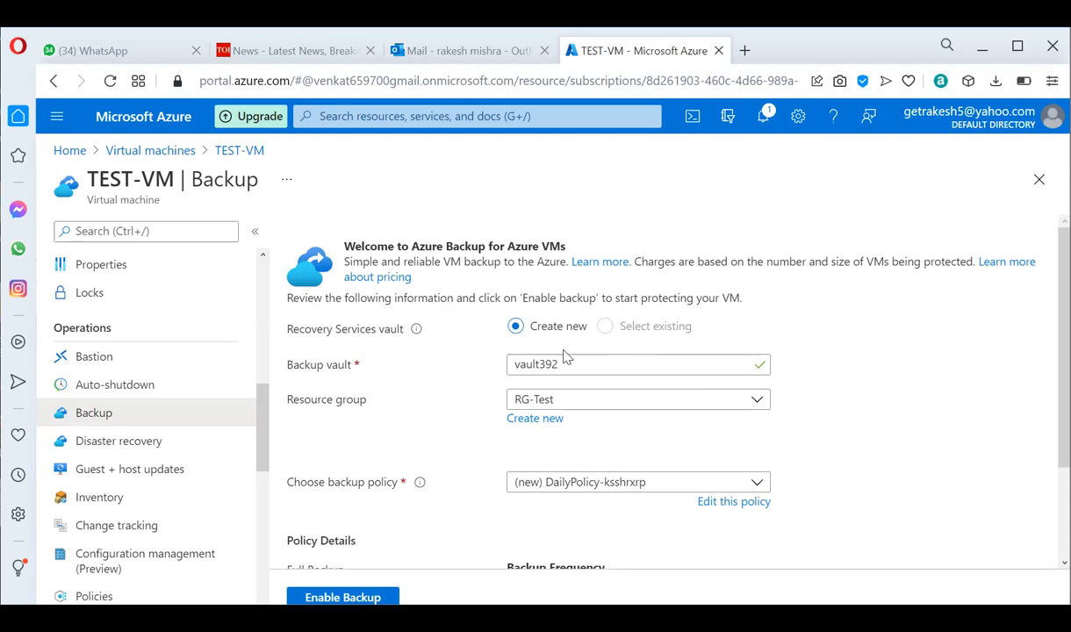
left_click_drag(572, 362, 484, 371)
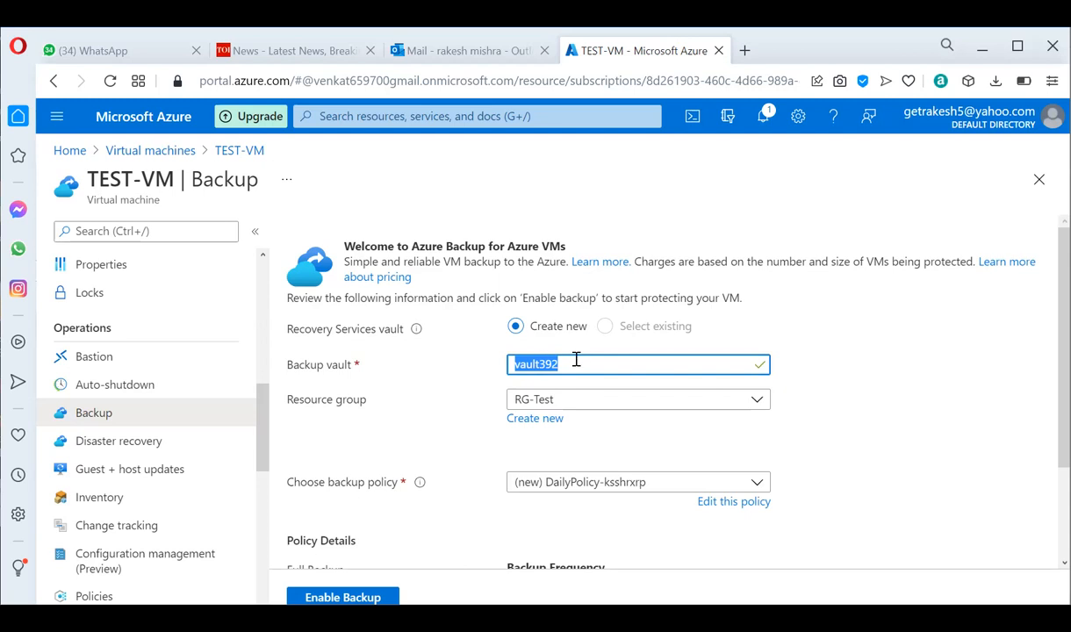
left_click(480, 363)
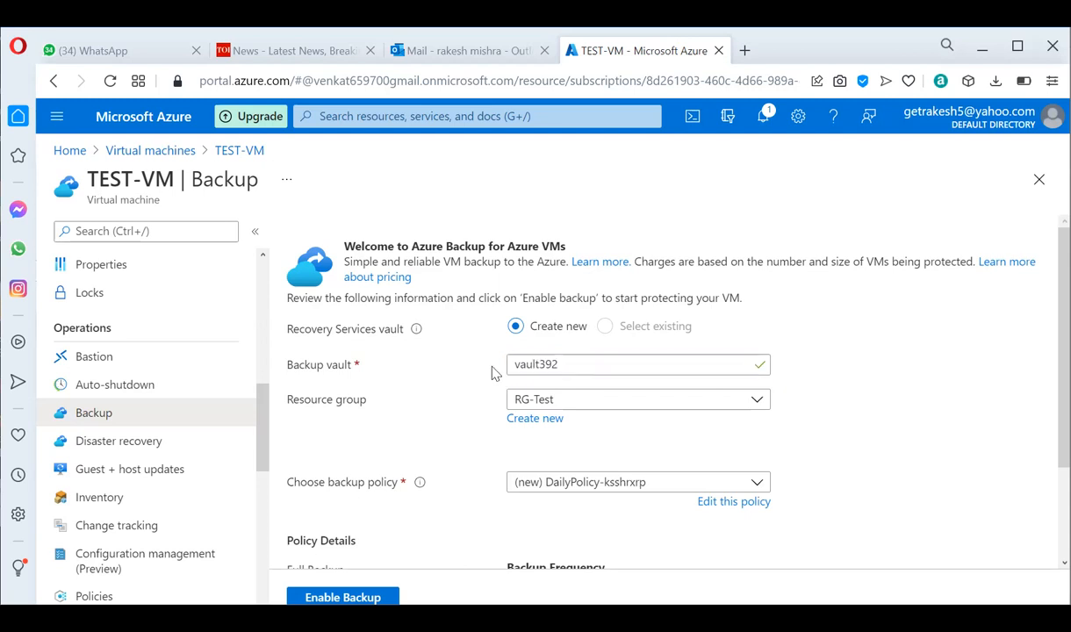
left_click_drag(515, 367, 586, 357)
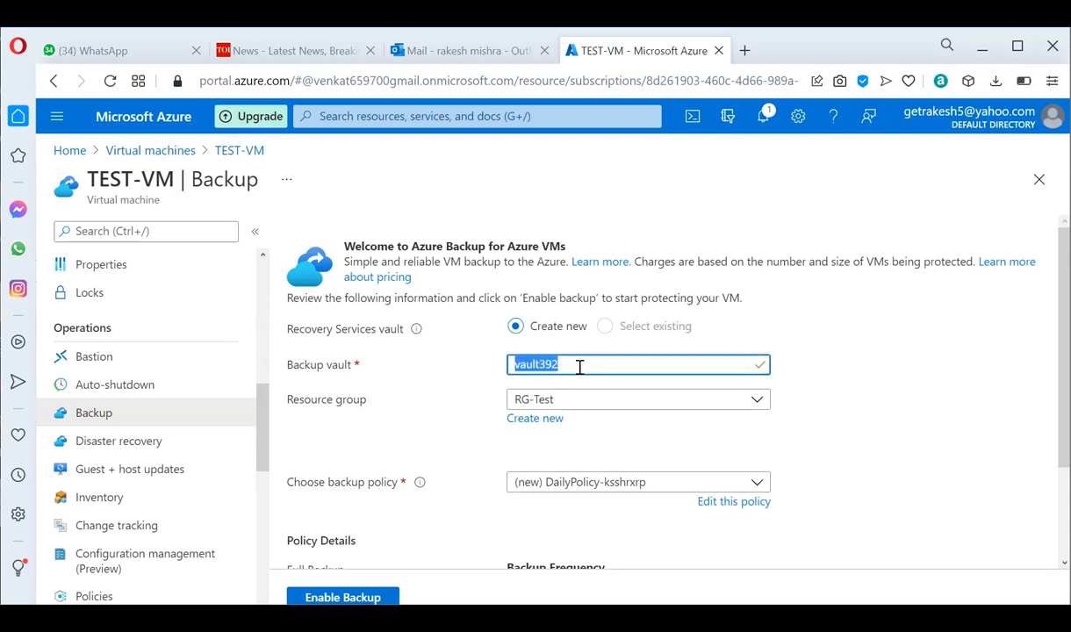
left_click(575, 365)
left_click_drag(567, 364, 512, 378)
left_click(472, 382)
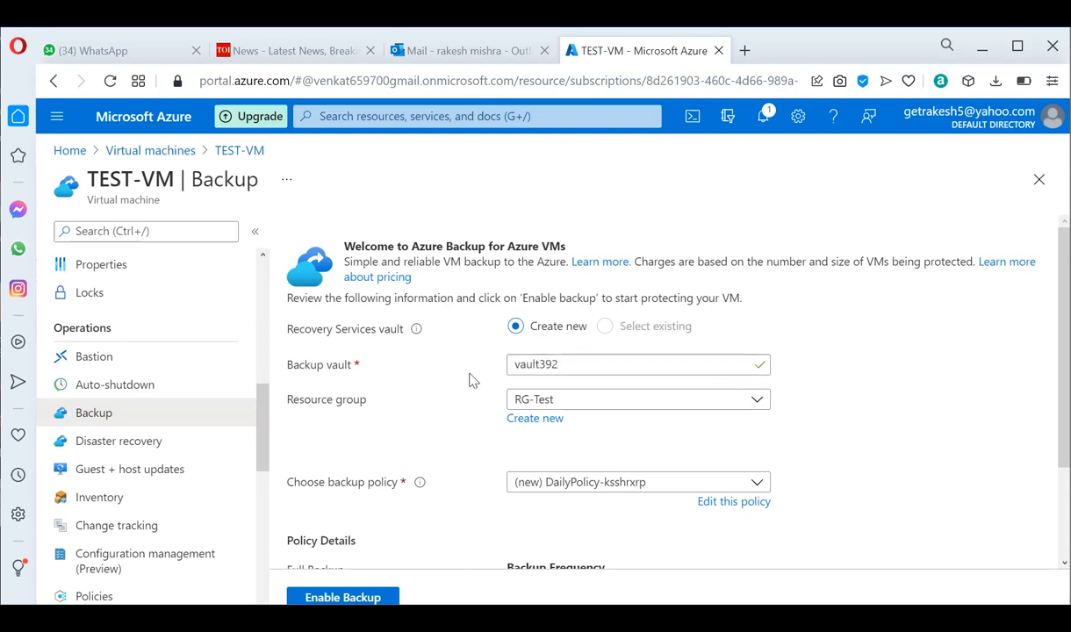
left_click_drag(564, 363, 509, 363)
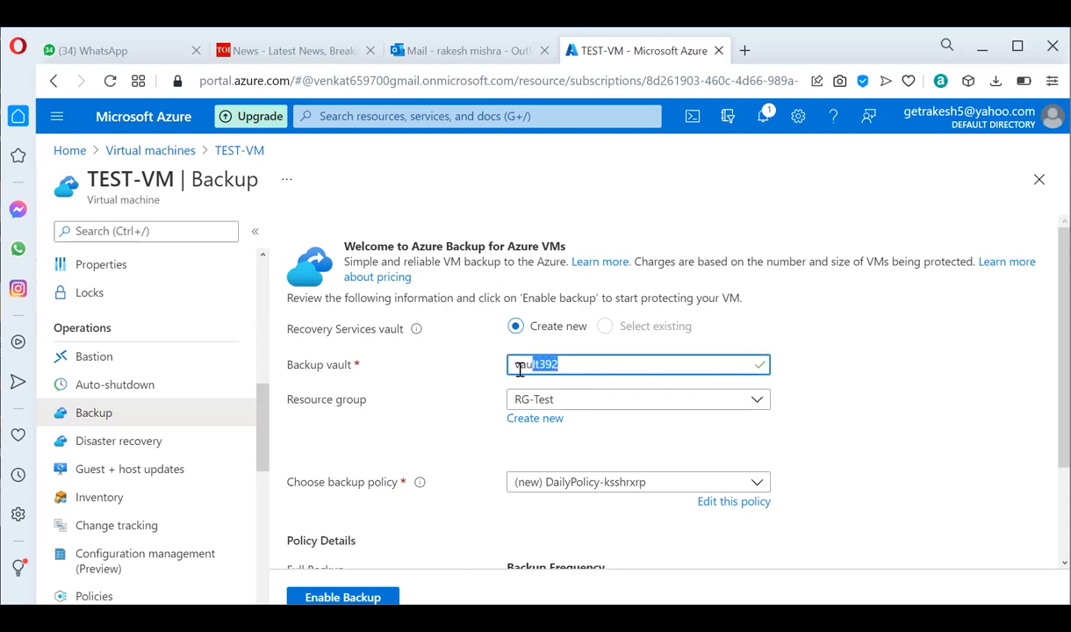
left_click(468, 366)
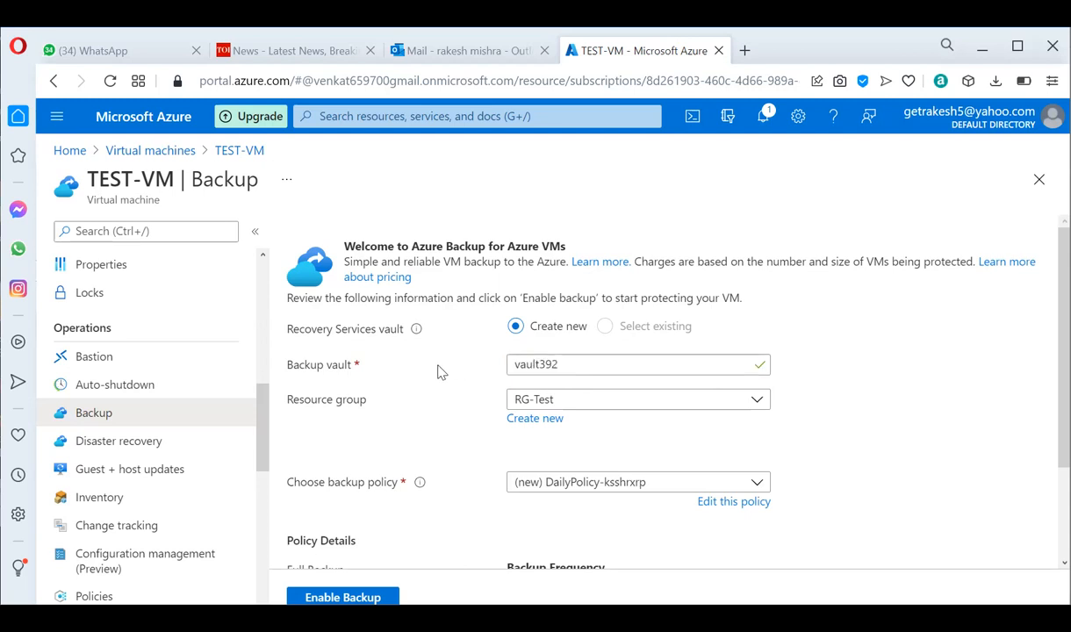
left_click_drag(287, 363, 355, 369)
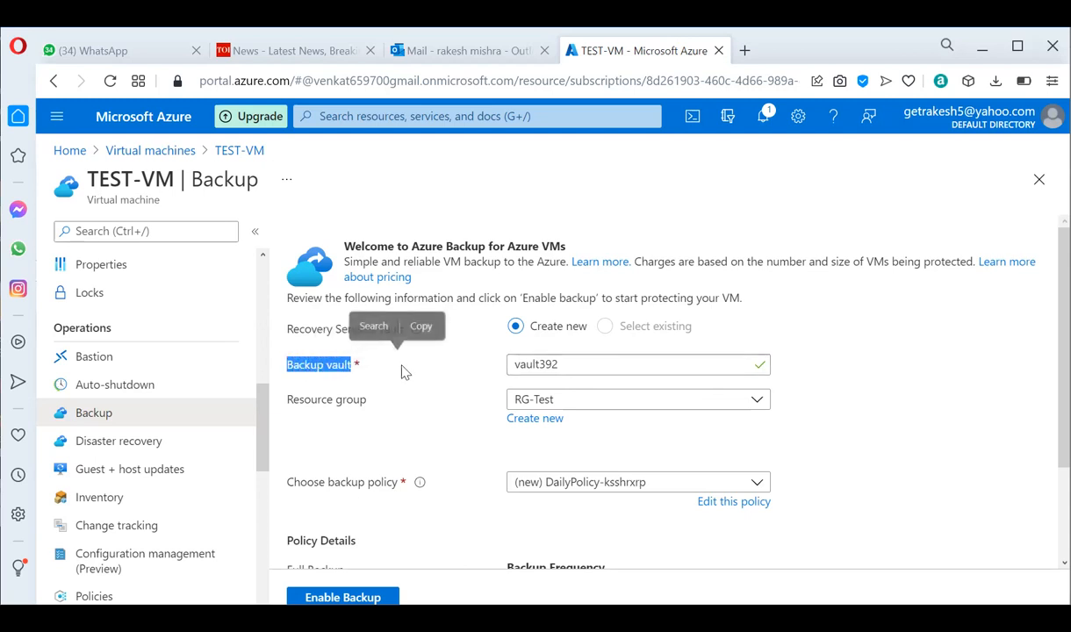
left_click_drag(283, 329, 409, 332)
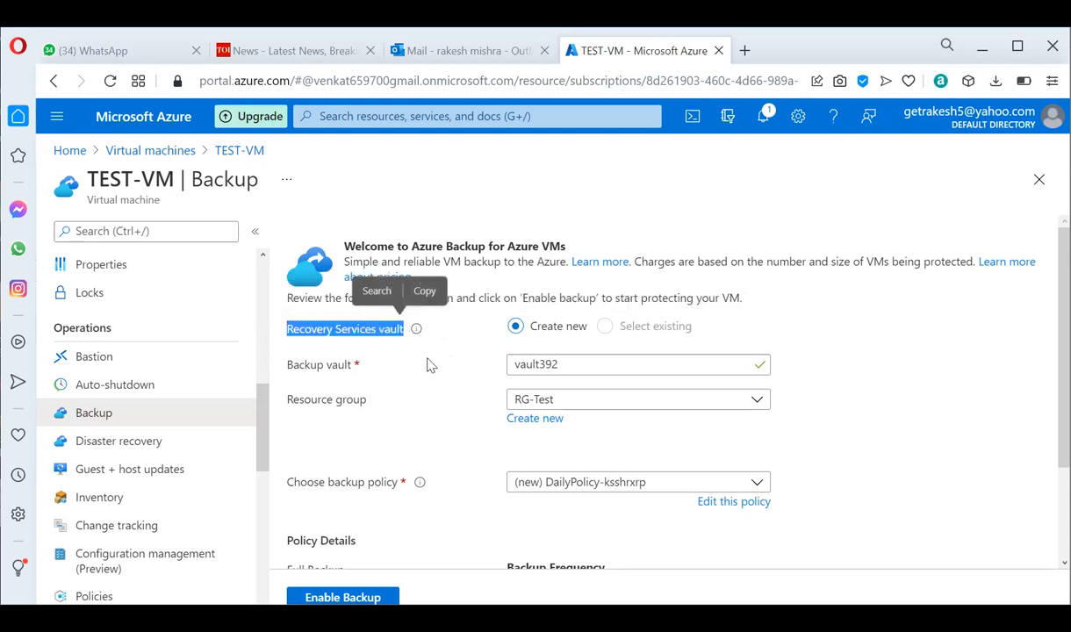
left_click(429, 364)
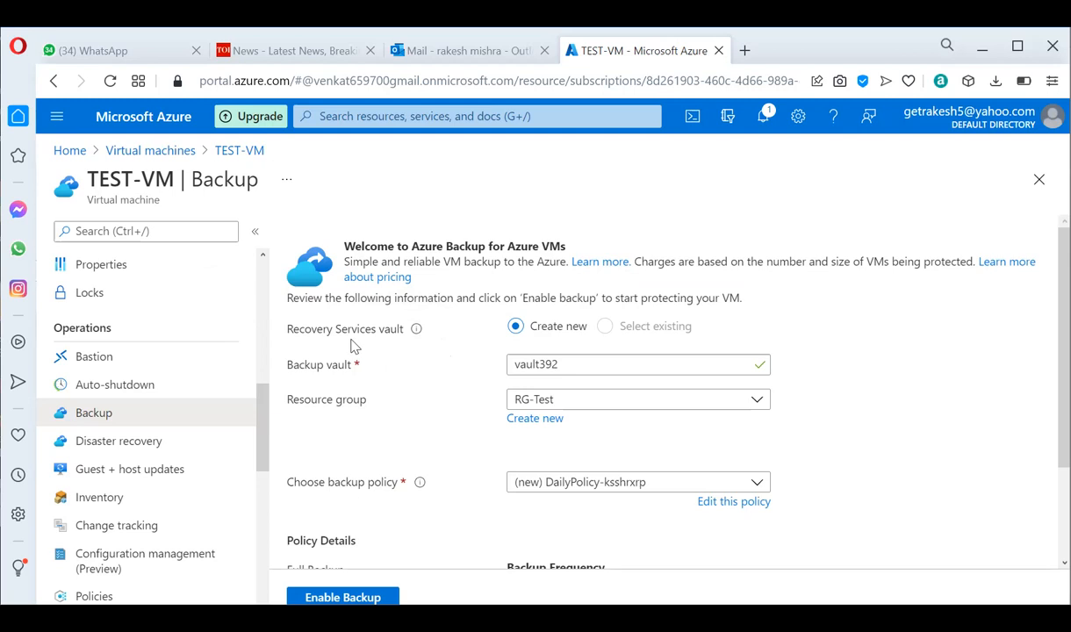
Step: Review the vault, resource group and backup policy settings, then examine the policy's backup frequency and instant restore details
left_click_drag(285, 336, 406, 364)
left_click(406, 363)
scroll(467, 413, "down", 1)
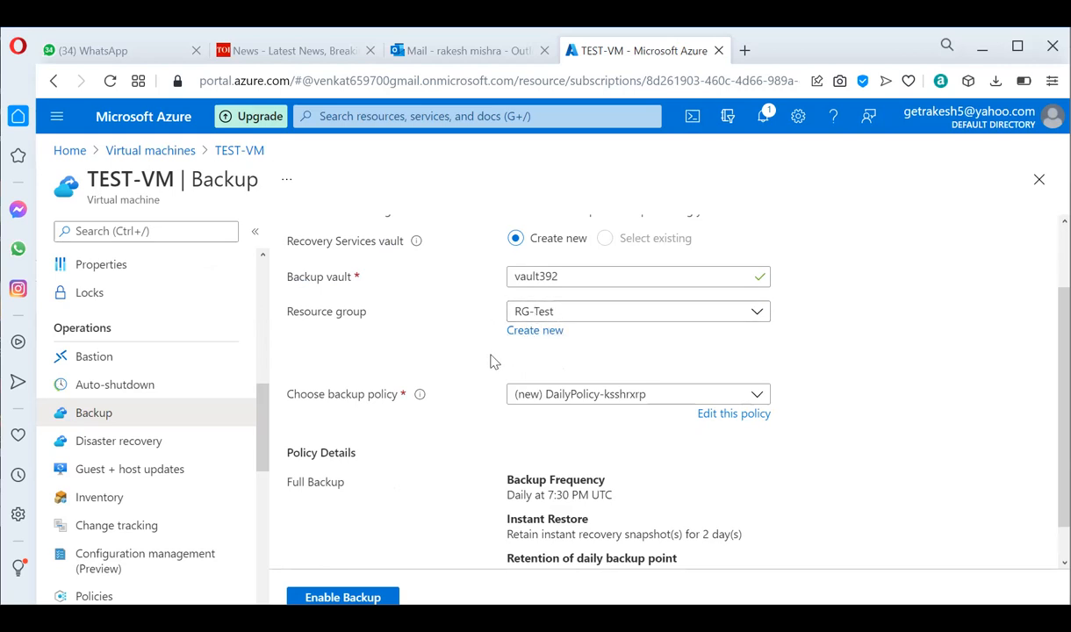
scroll(492, 358, "down", 1)
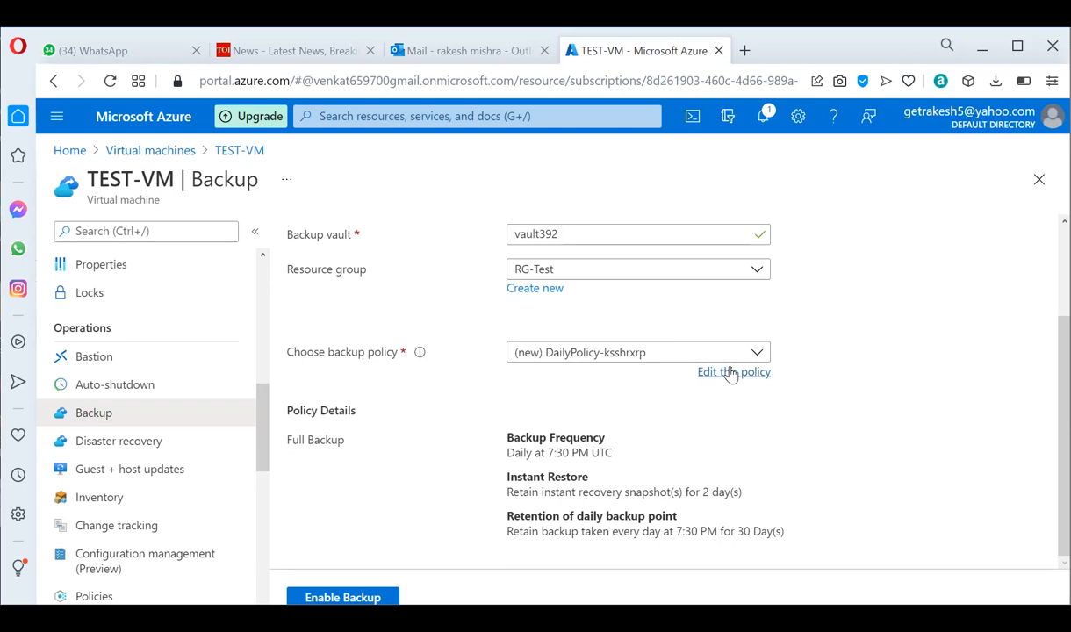
scroll(629, 431, "up", 1)
scroll(629, 431, "down", 1)
left_click_drag(512, 455, 613, 446)
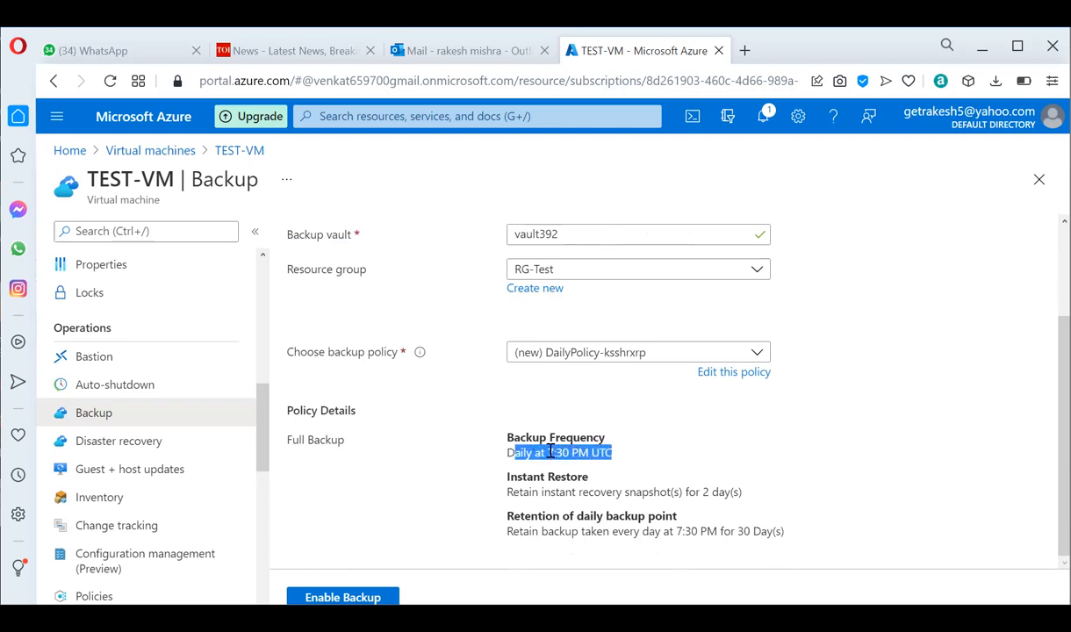
left_click(509, 451)
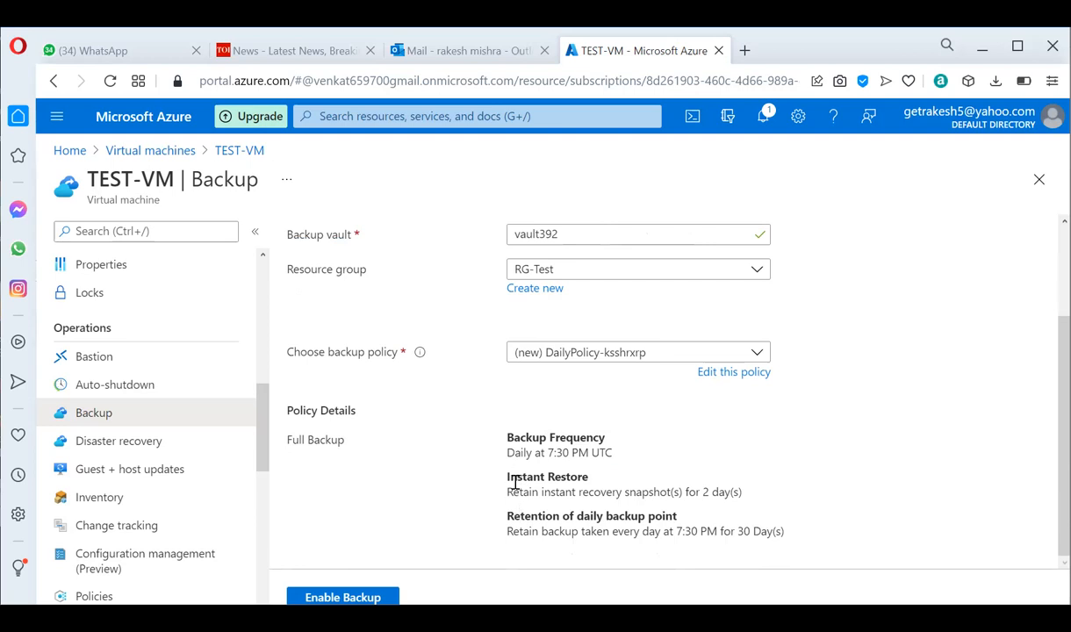
left_click_drag(509, 492, 750, 494)
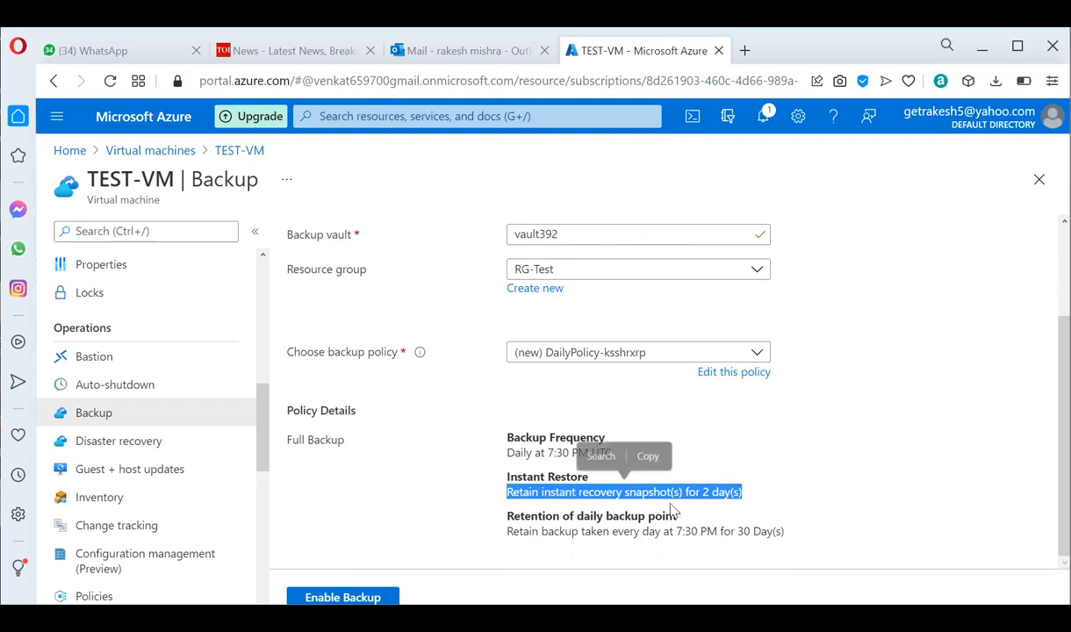
left_click(747, 436)
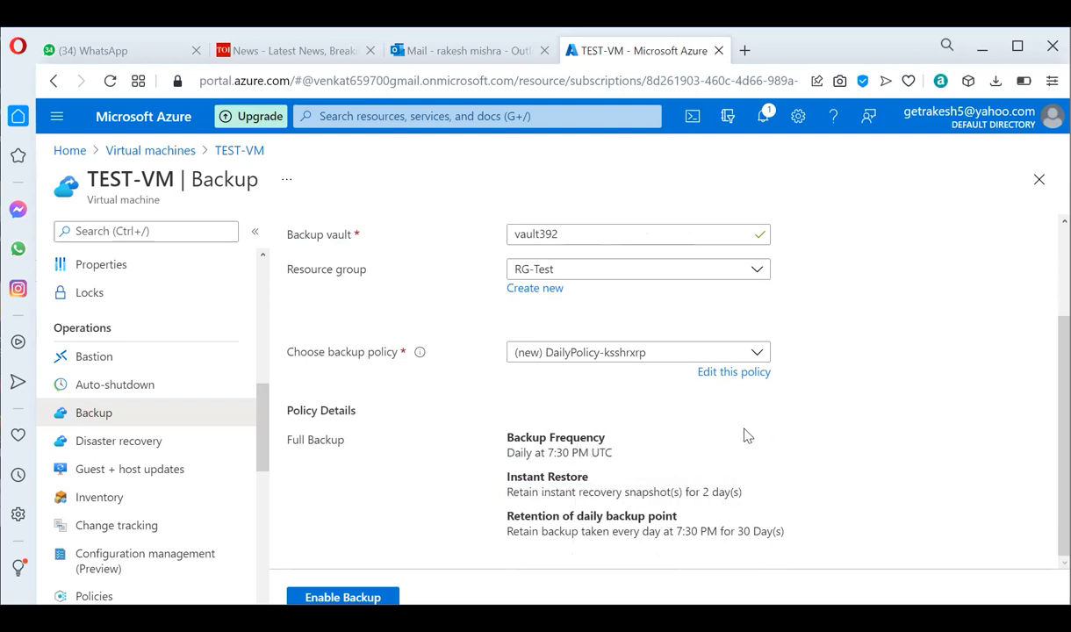
Step: Examine the retention of the daily backup point in the policy details
left_click_drag(508, 531, 787, 534)
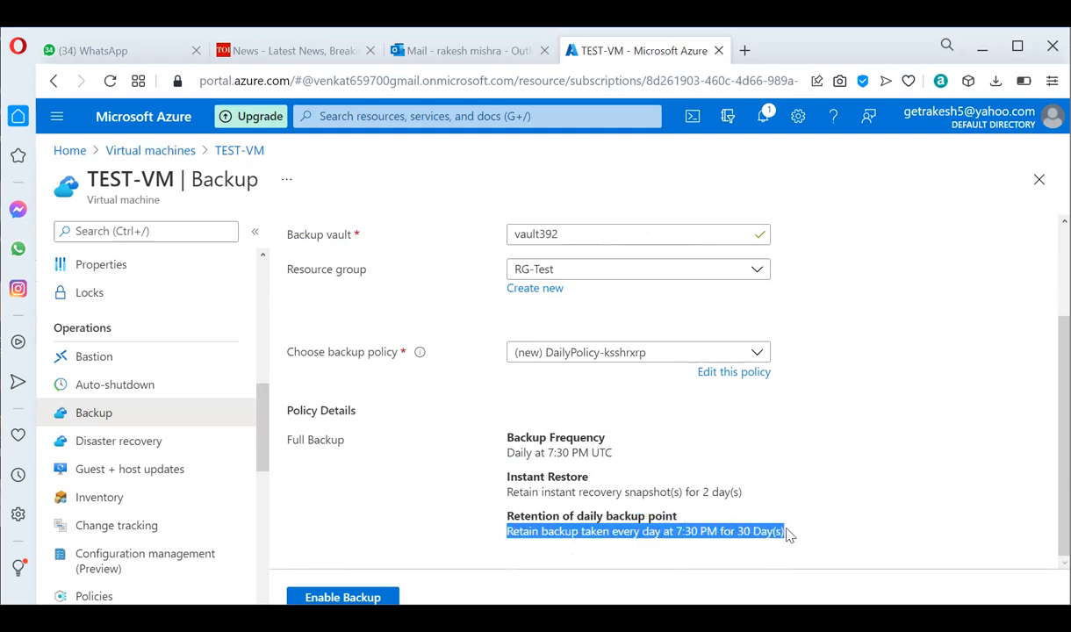
left_click(717, 423)
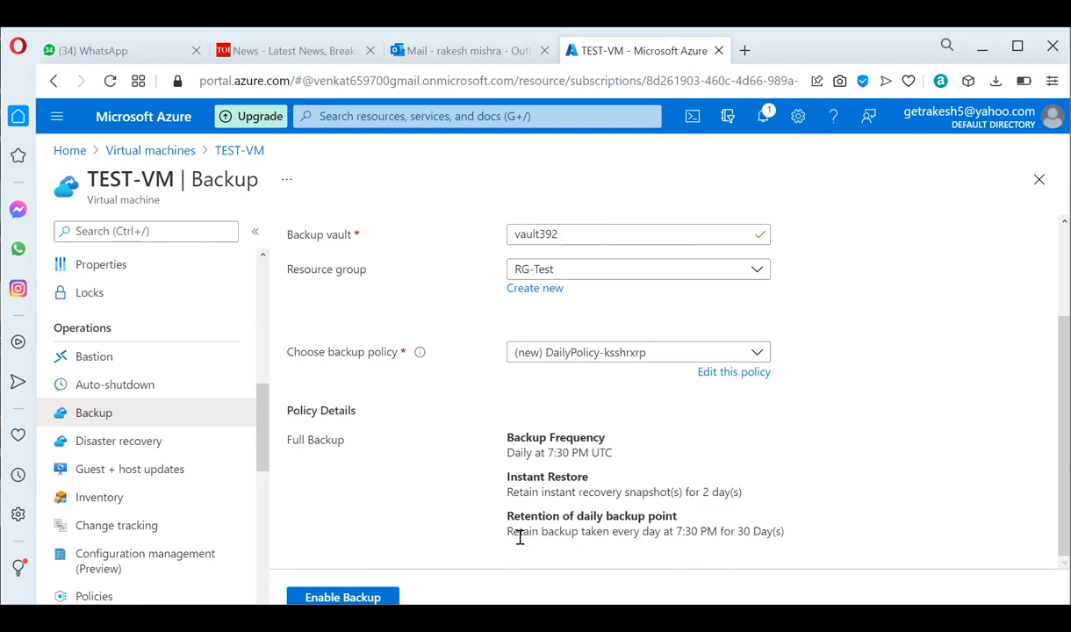
left_click_drag(507, 531, 797, 542)
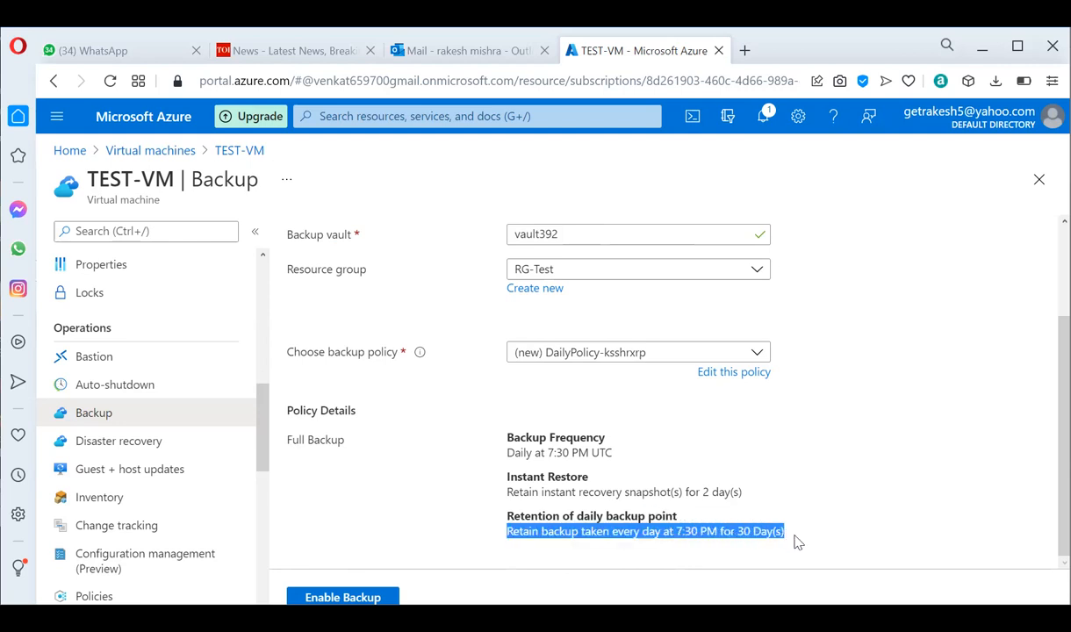
left_click(771, 457)
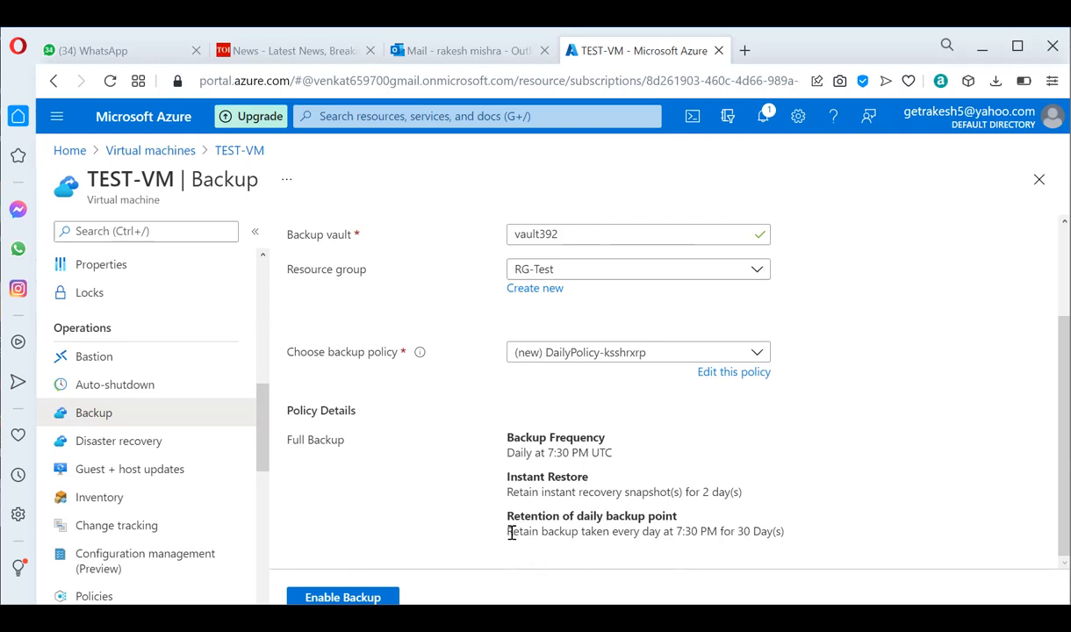
left_click_drag(509, 533, 789, 531)
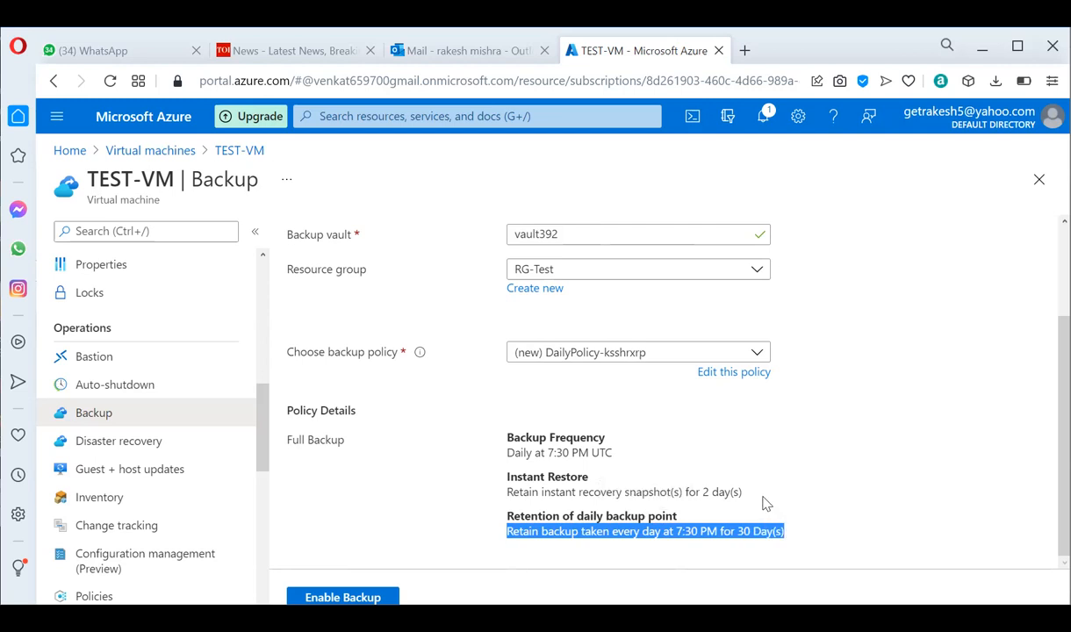
left_click(764, 503)
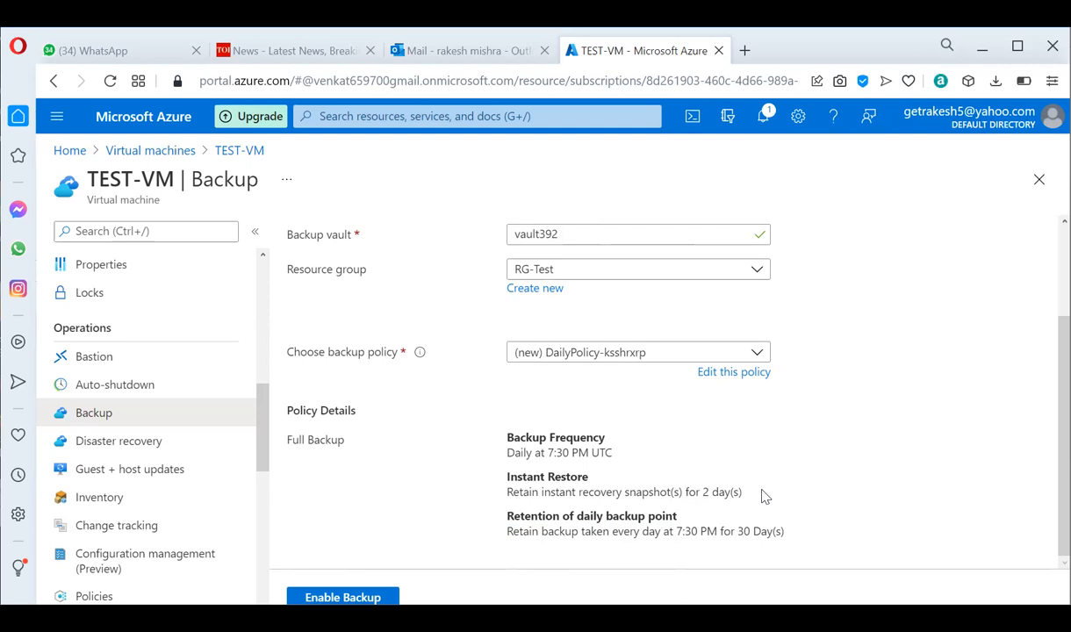
left_click_drag(510, 531, 797, 540)
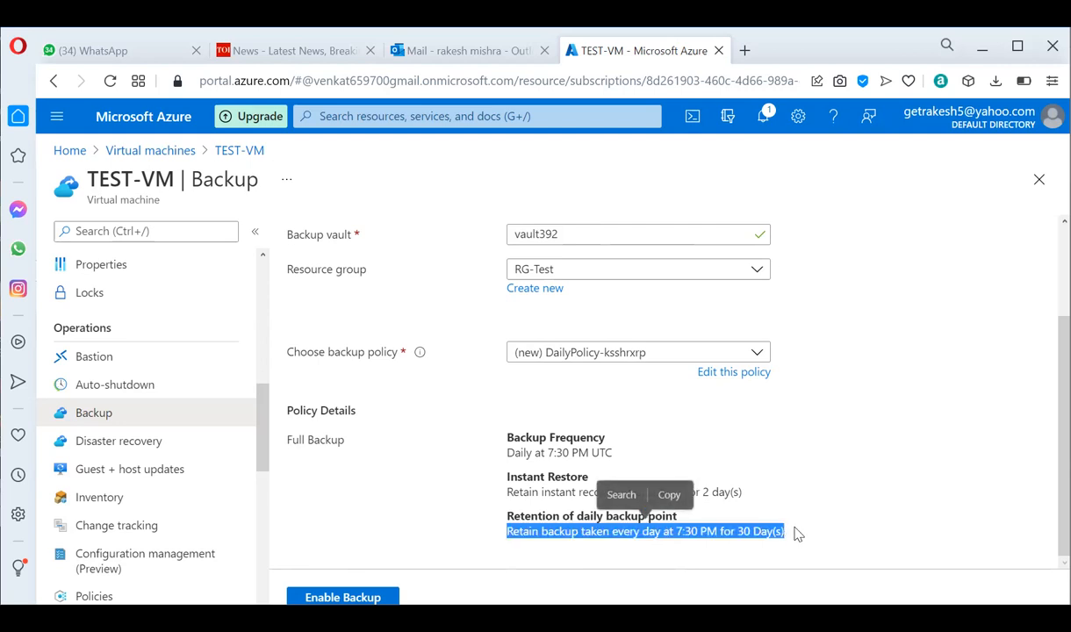
left_click(770, 423)
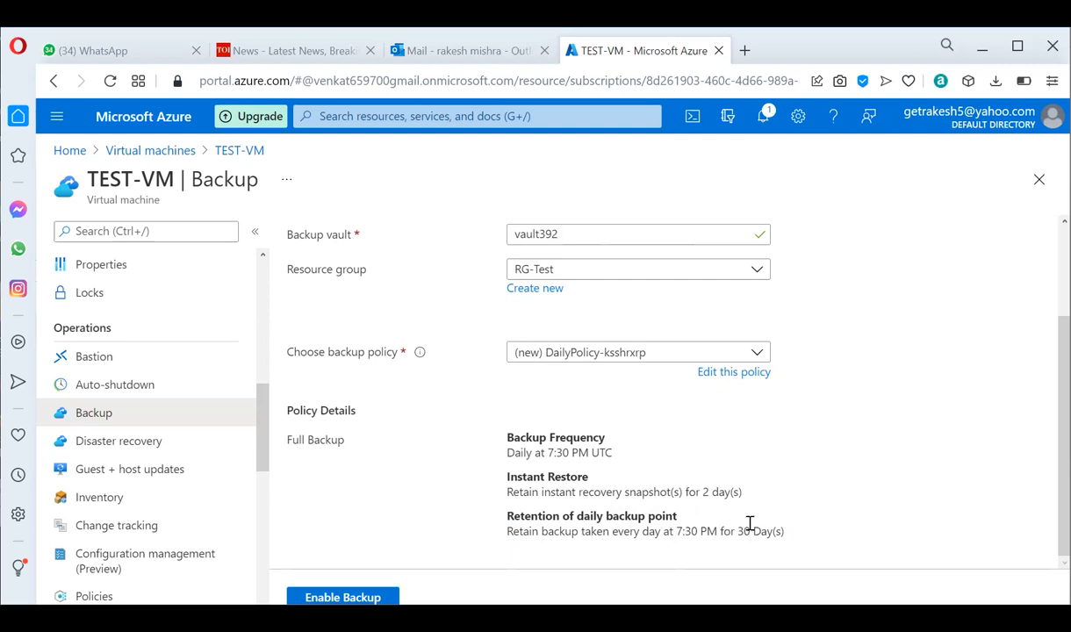
left_click_drag(739, 531, 787, 532)
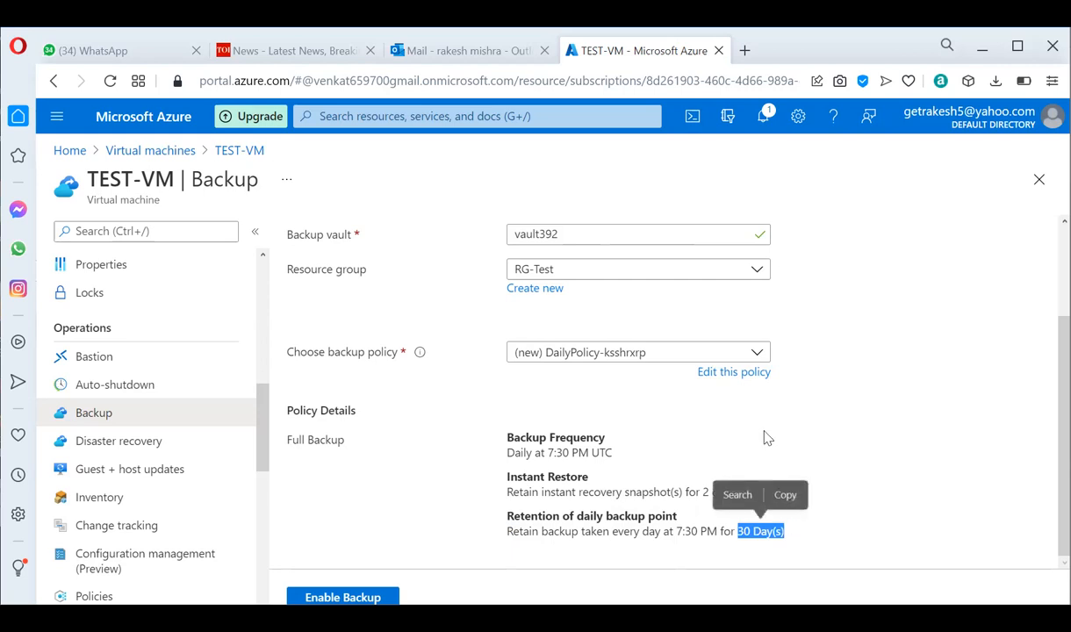
left_click(728, 412)
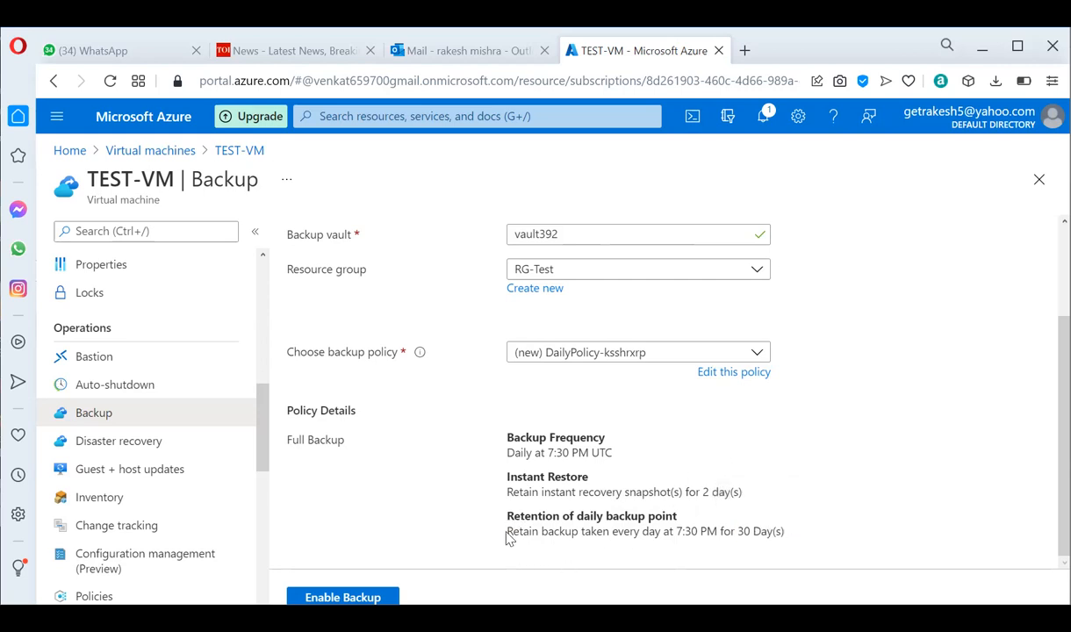
left_click_drag(507, 531, 790, 534)
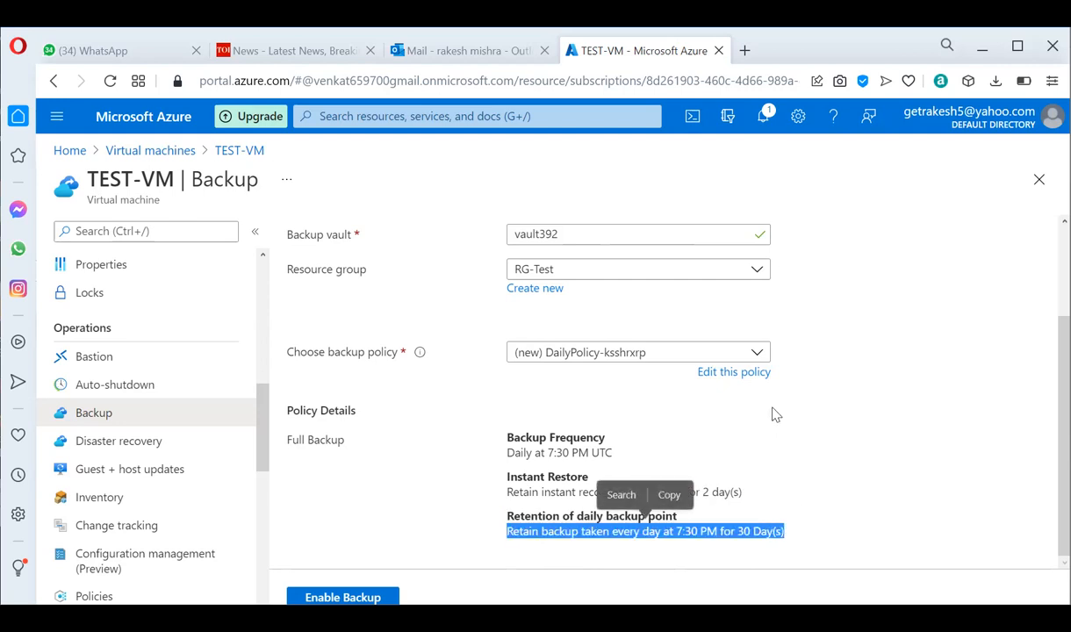
left_click(776, 415)
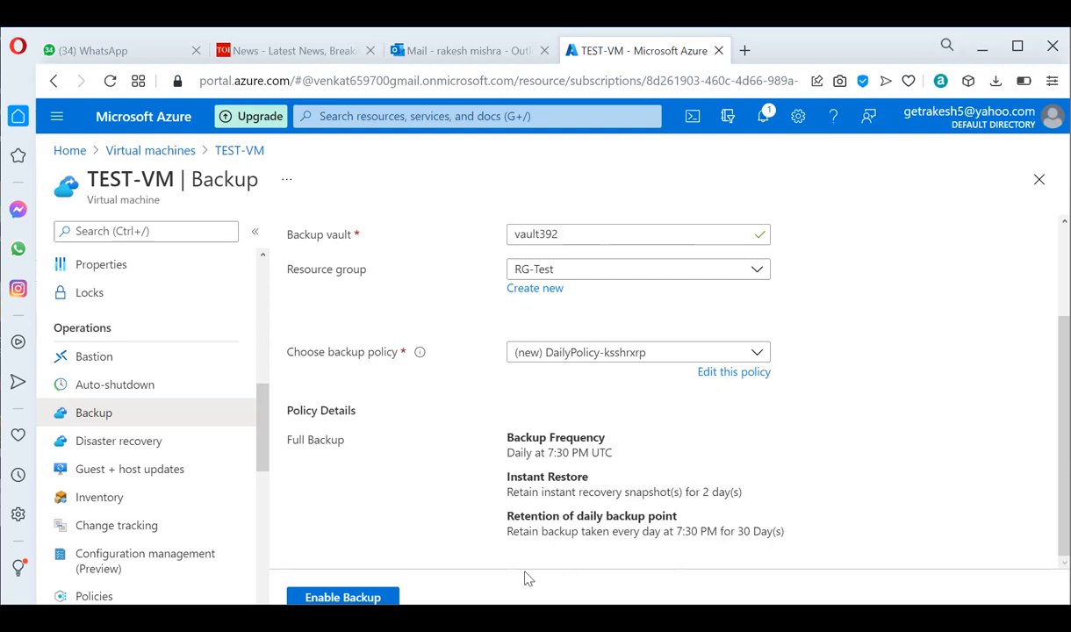
left_click_drag(512, 529, 753, 491)
left_click(767, 412)
Step: Open the proposed new daily backup policy for editing and inspect its policy name
scroll(769, 414, "up", 2)
scroll(770, 414, "down", 2)
left_click(729, 374)
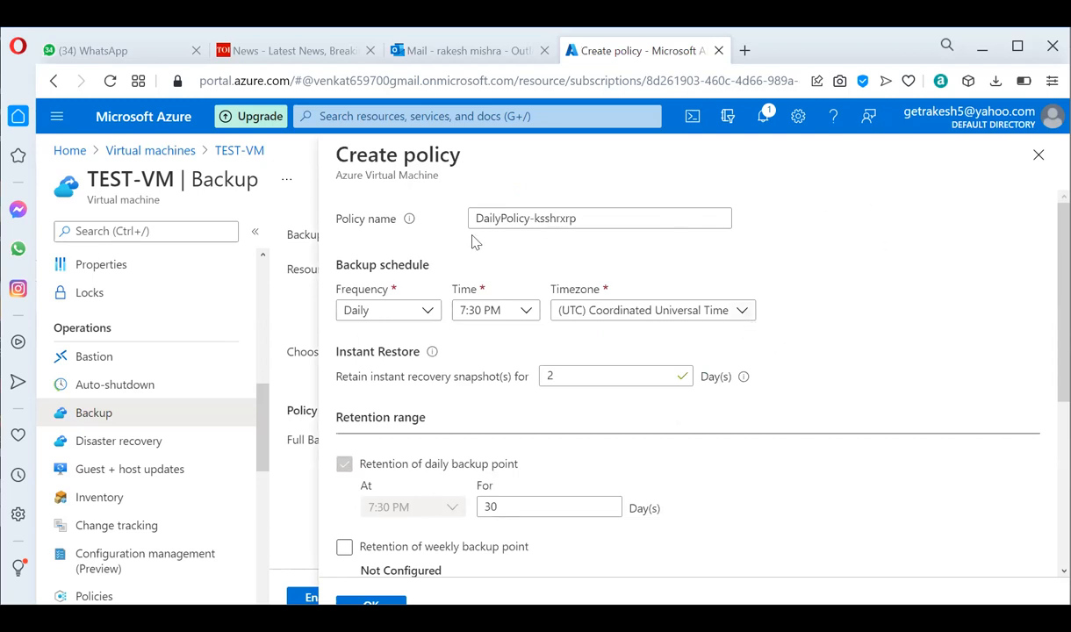
left_click_drag(599, 212, 459, 222)
left_click(441, 244)
Step: Look through the available frequency, time and timezone options of the policy's backup schedule
left_click(426, 316)
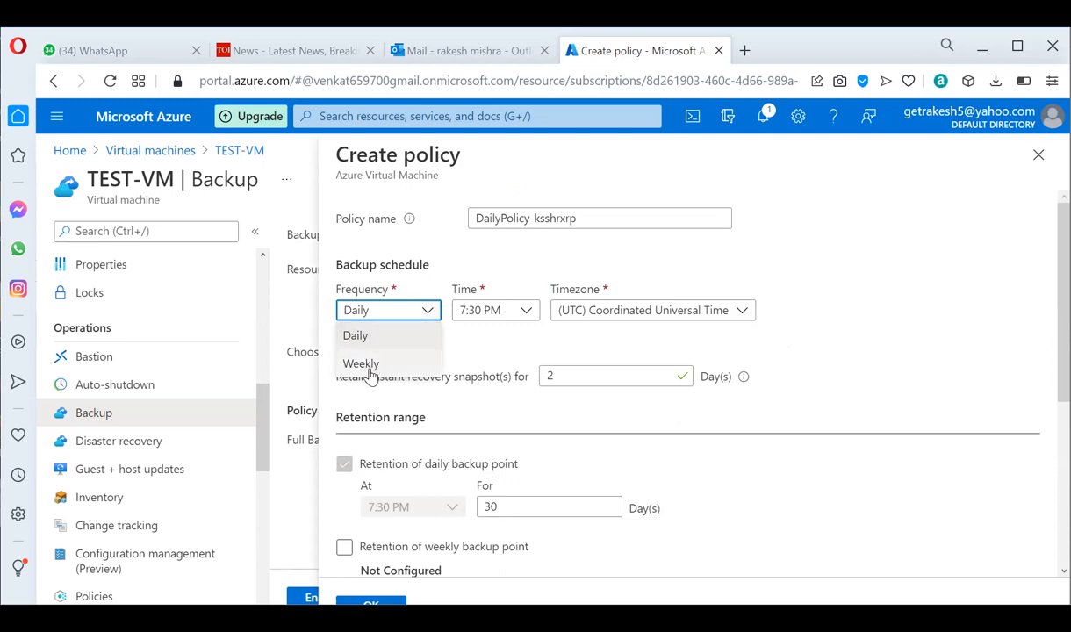
left_click(418, 397)
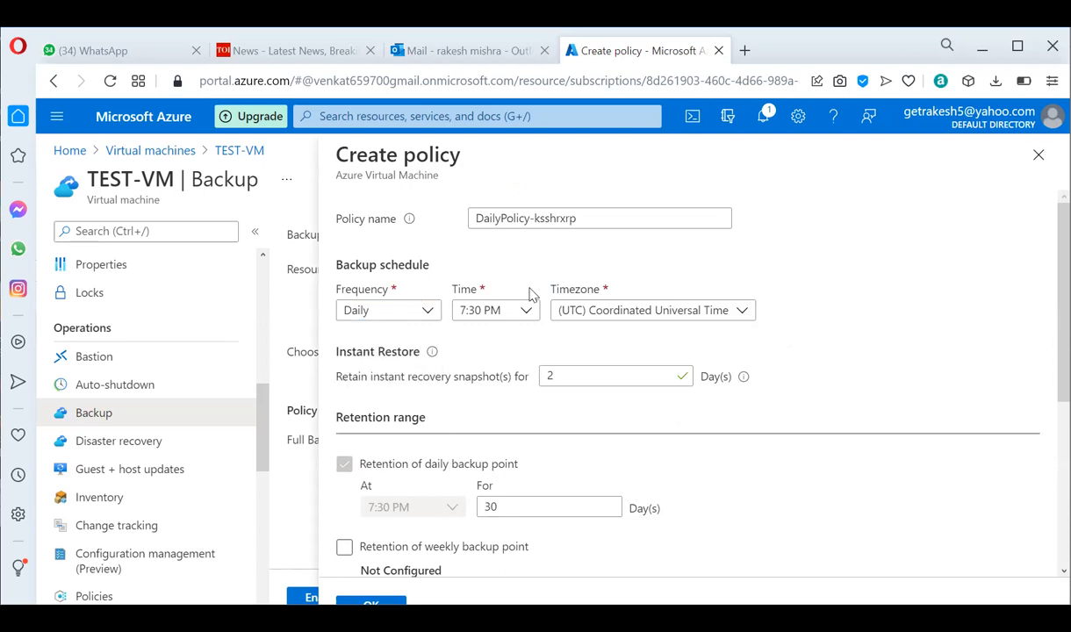
left_click(528, 312)
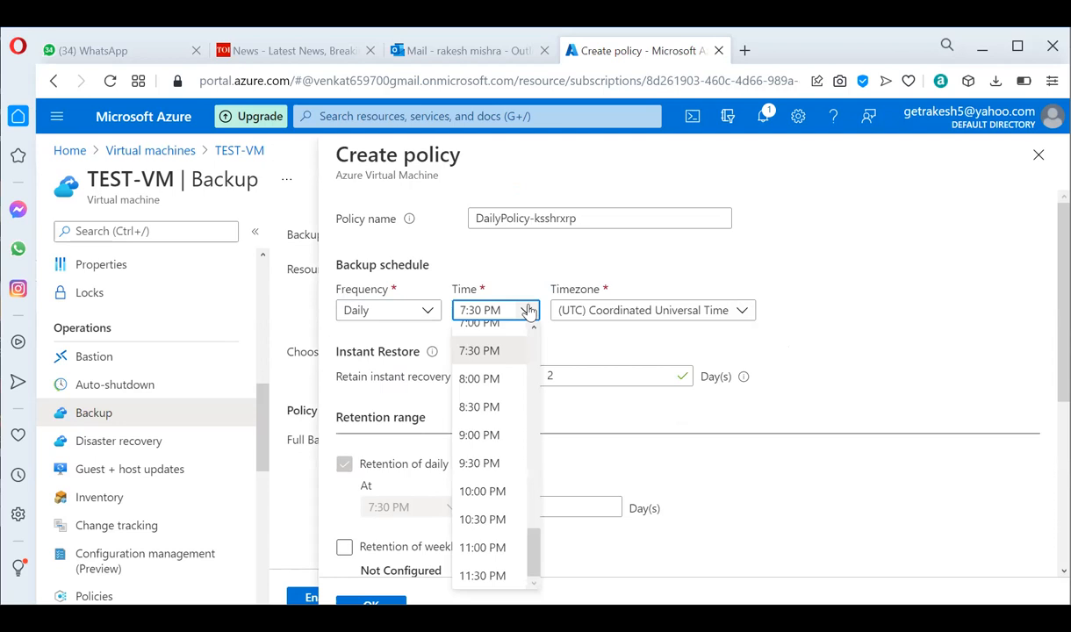
left_click(643, 410)
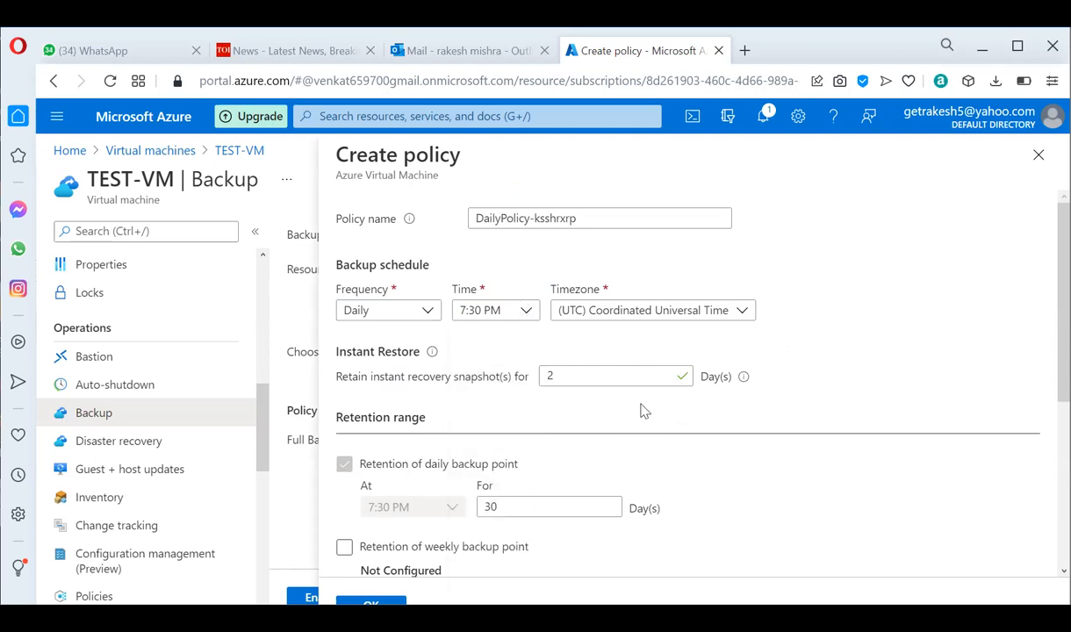
left_click(743, 311)
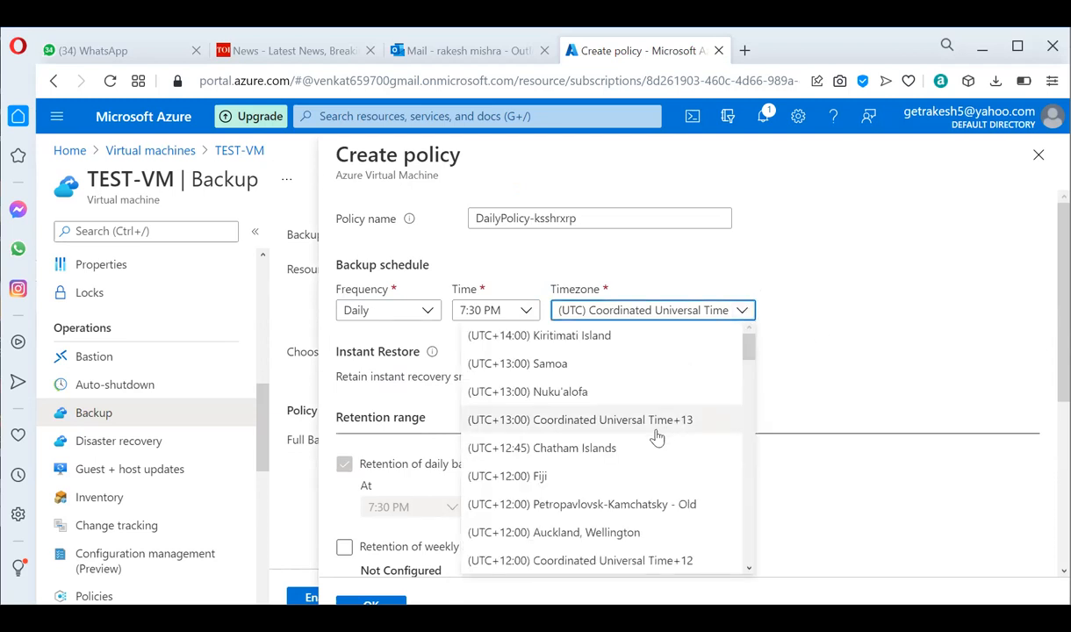
left_click(823, 358)
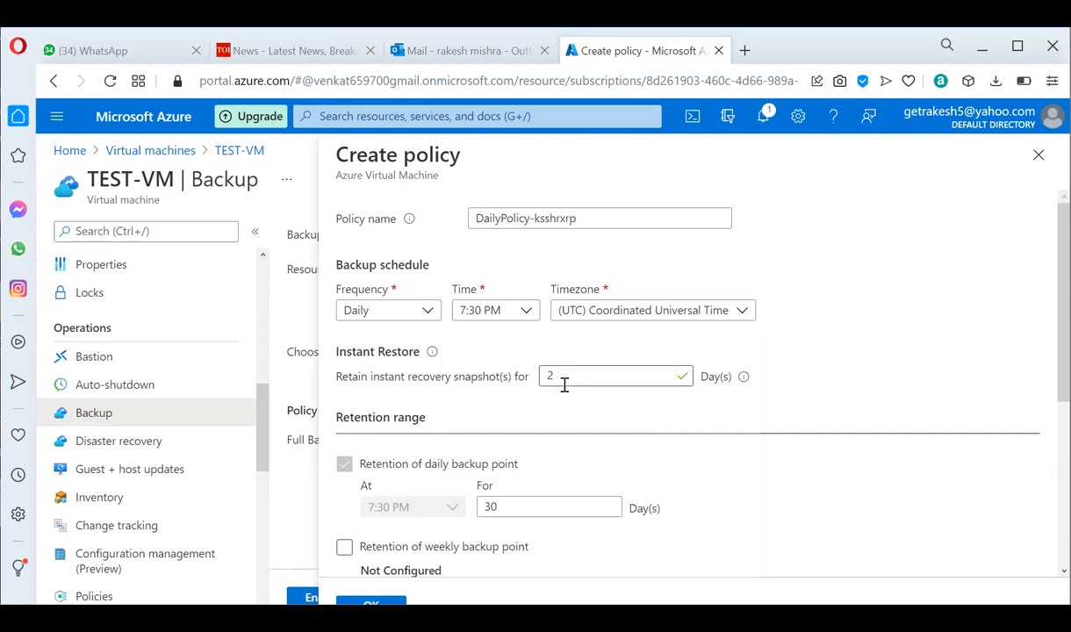
Step: Examine the Instant Restore setting for retaining recovery snapshots and the validation rules for its number of days
mouse_move(432, 353)
left_click_drag(347, 375, 523, 381)
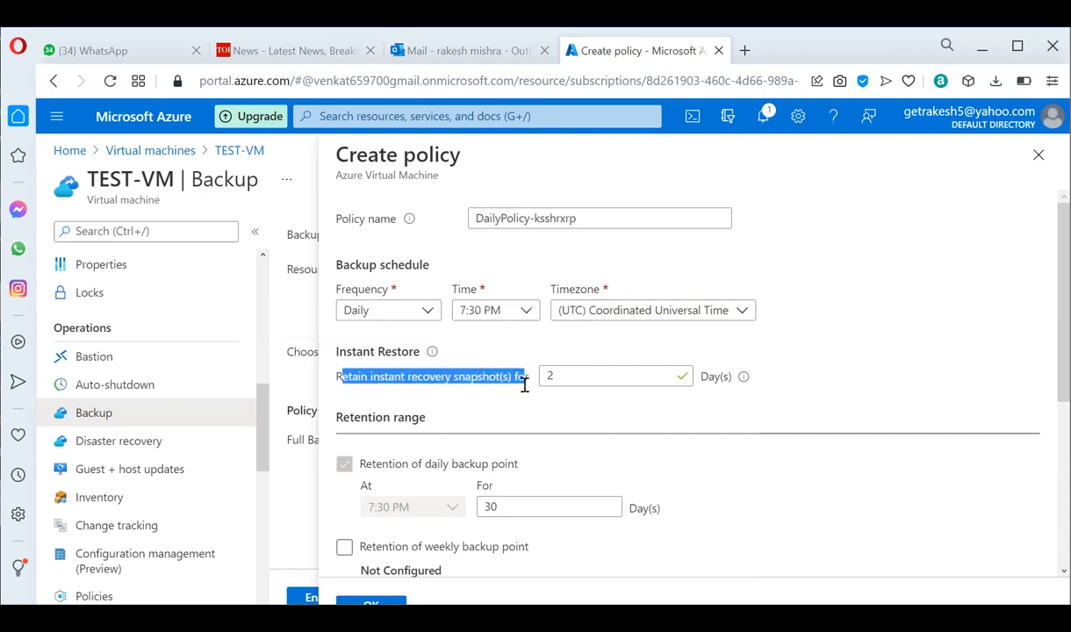
left_click(558, 422)
left_click_drag(590, 371, 523, 384)
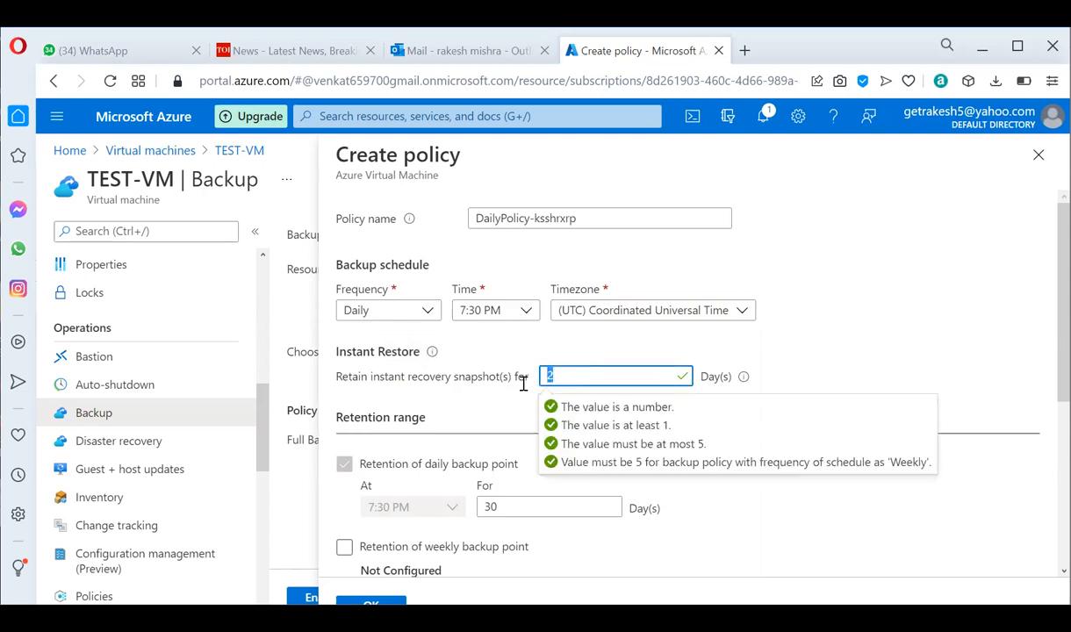
left_click(481, 427)
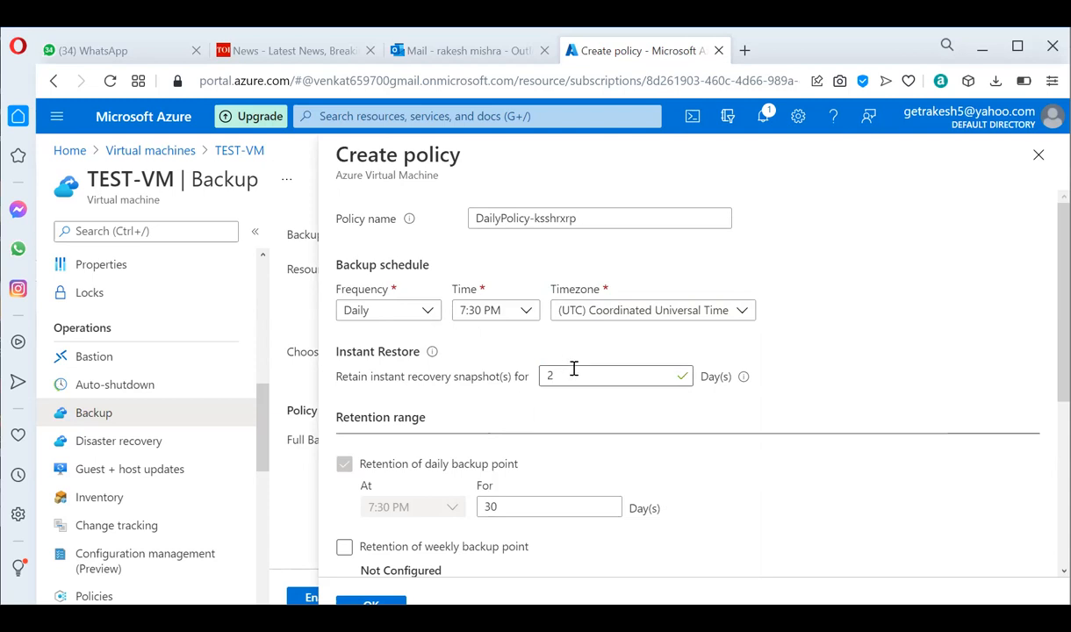
left_click_drag(570, 371, 514, 377)
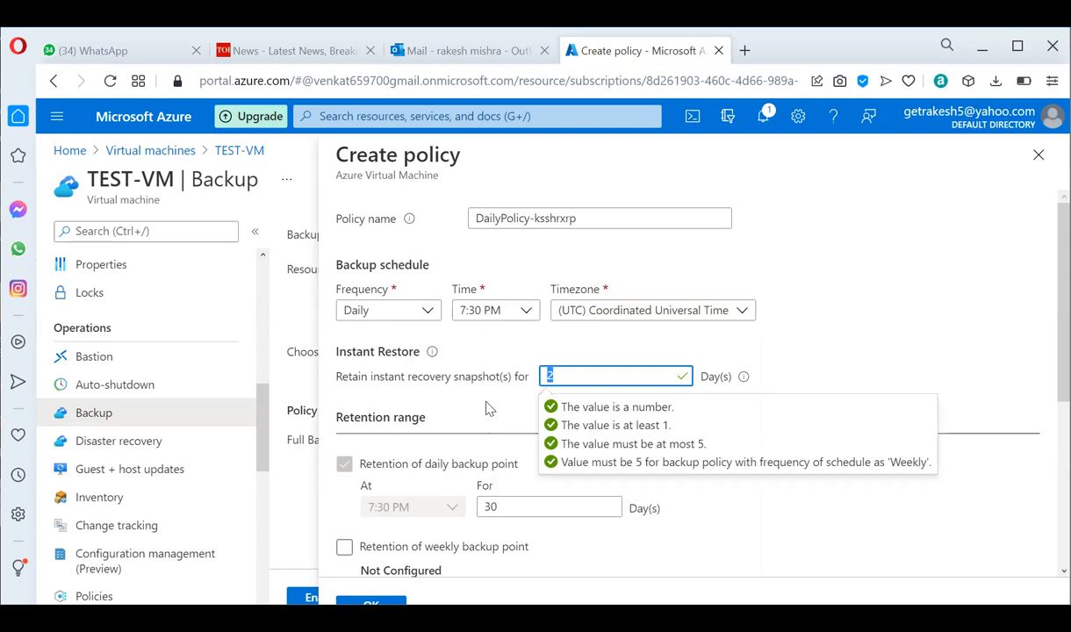
left_click(489, 408)
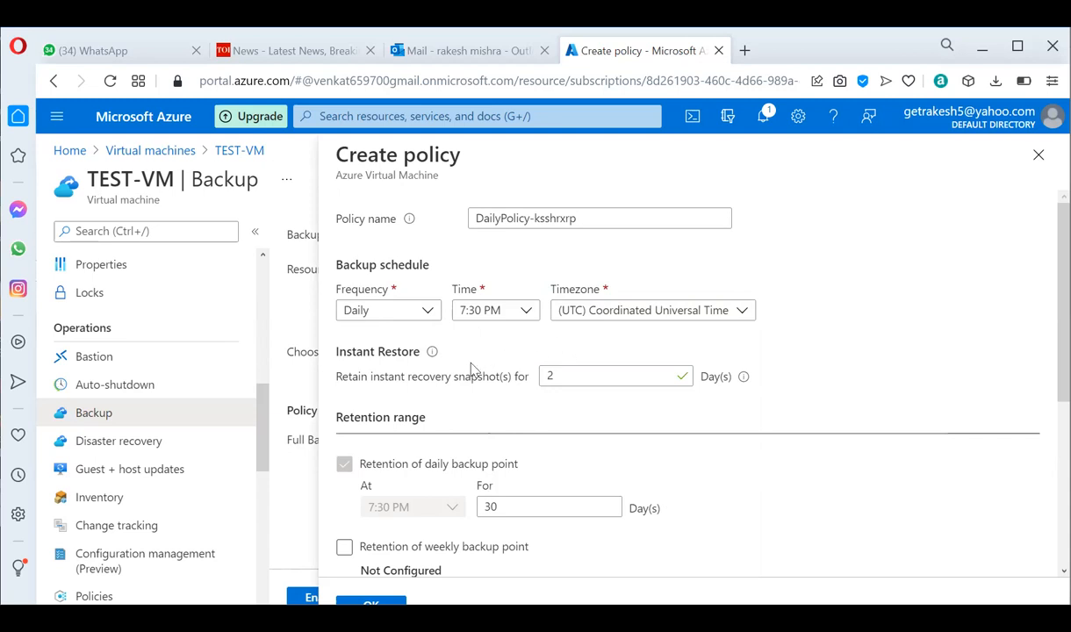
mouse_move(432, 354)
left_click_drag(337, 375, 514, 376)
left_click(525, 412)
left_click(625, 376)
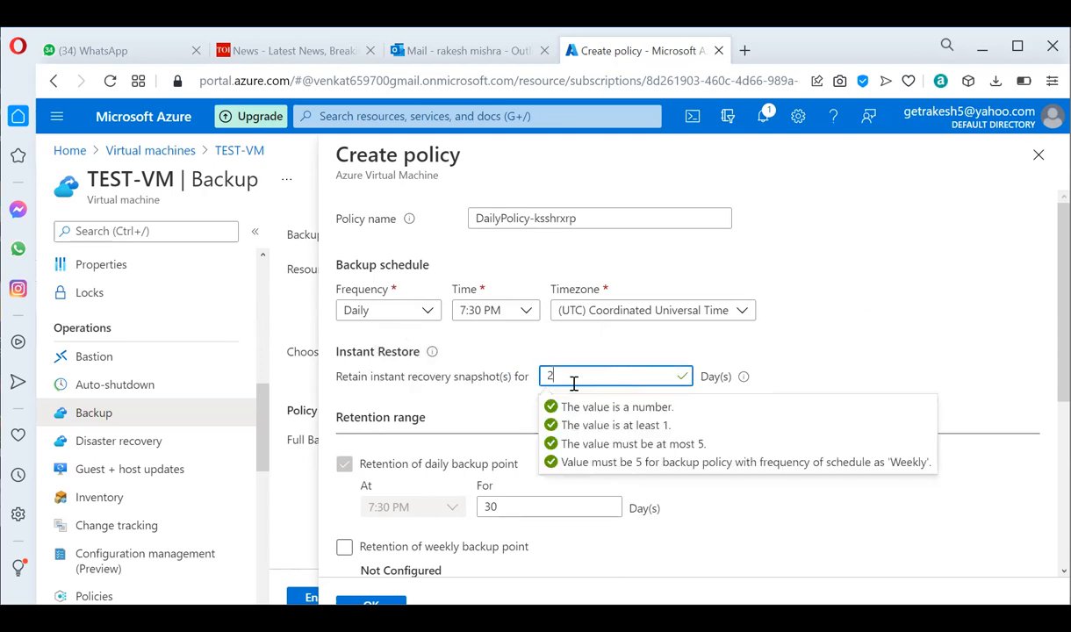
left_click(490, 417)
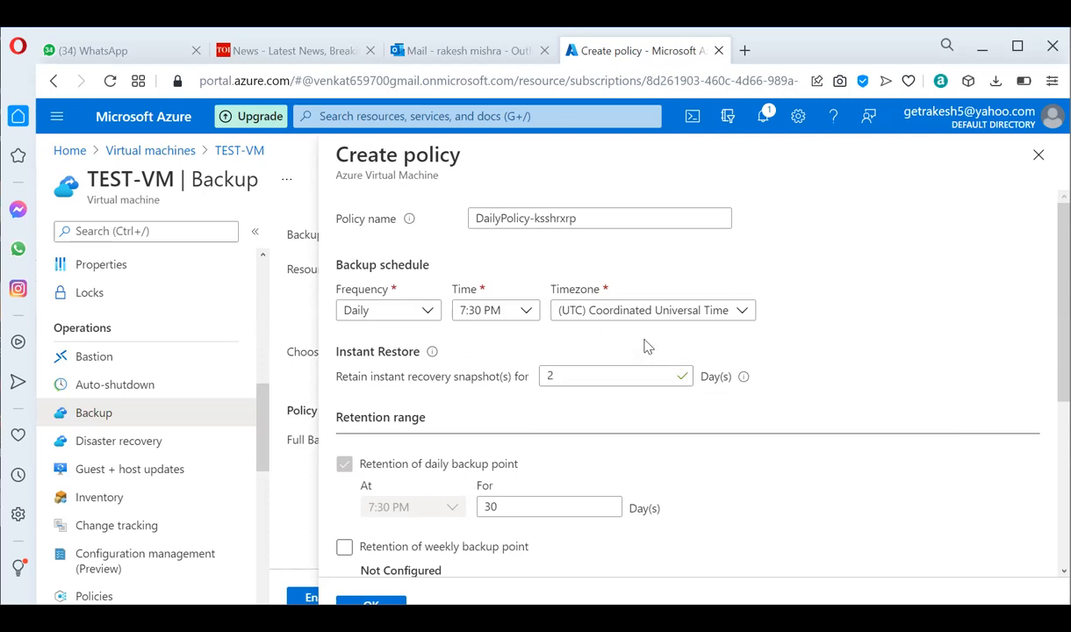
double_click(598, 375)
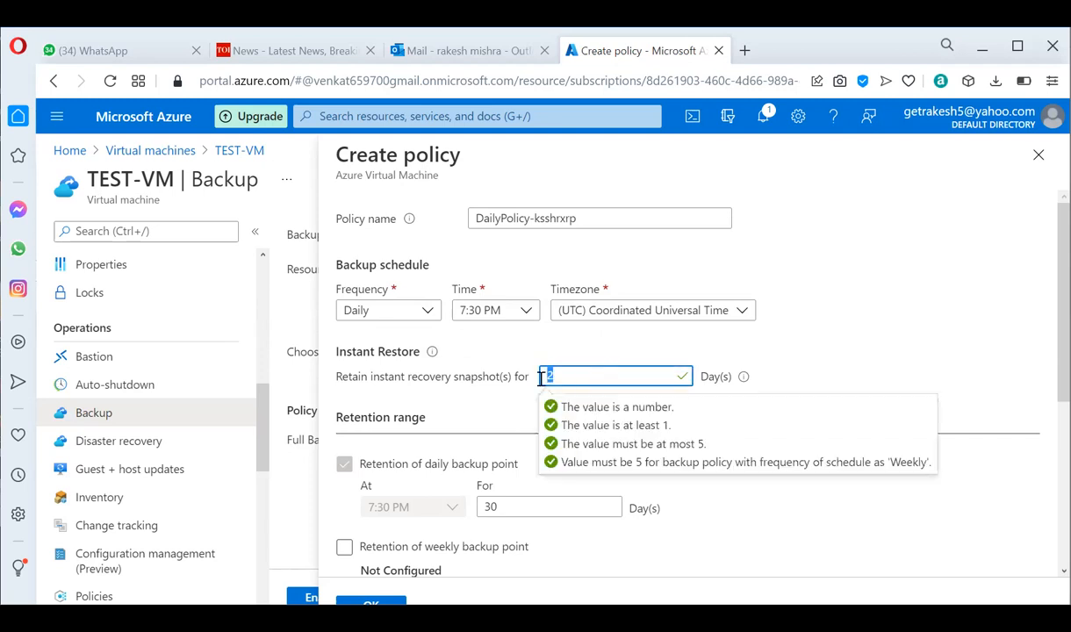
left_click(497, 410)
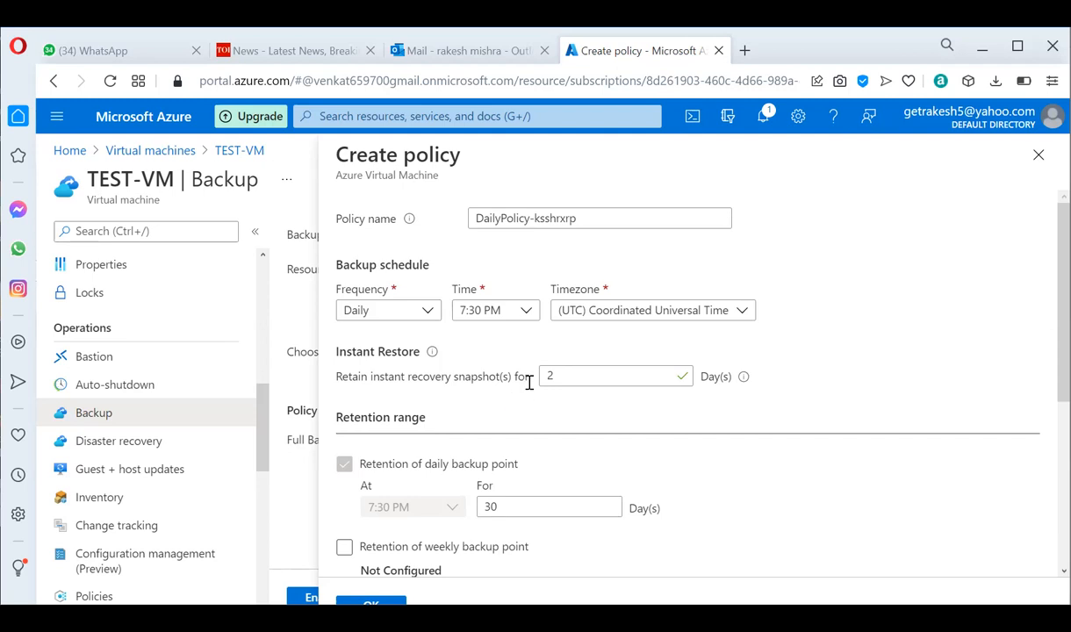
double_click(578, 369)
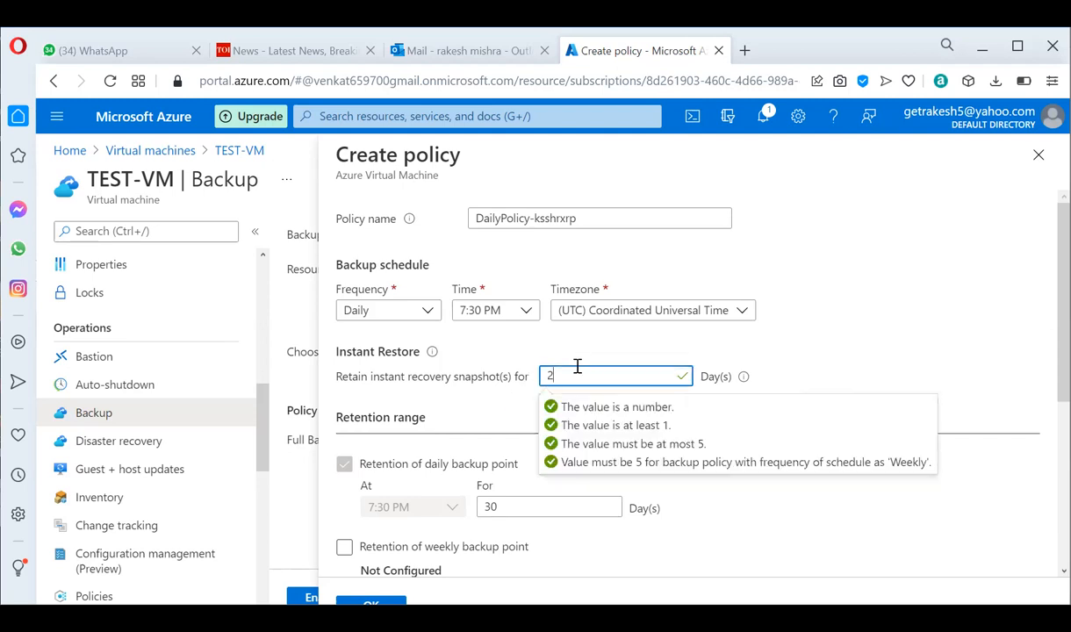
Step: Review the Instant Restore snapshot setting and the number of days for the daily backup point in the retention range
left_click(504, 409)
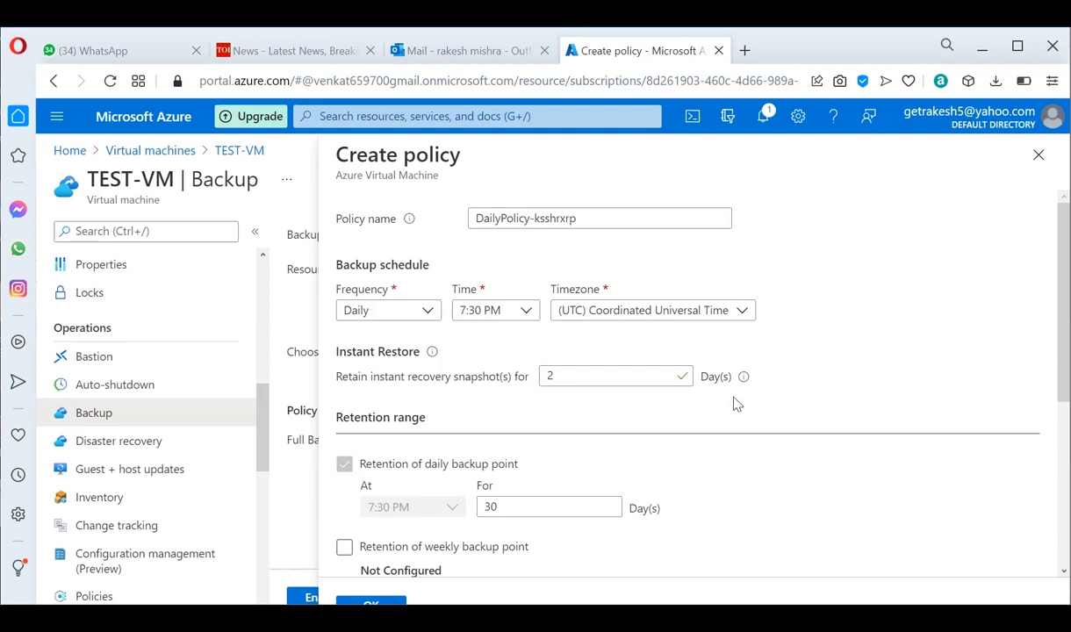
scroll(734, 402, "down", 1)
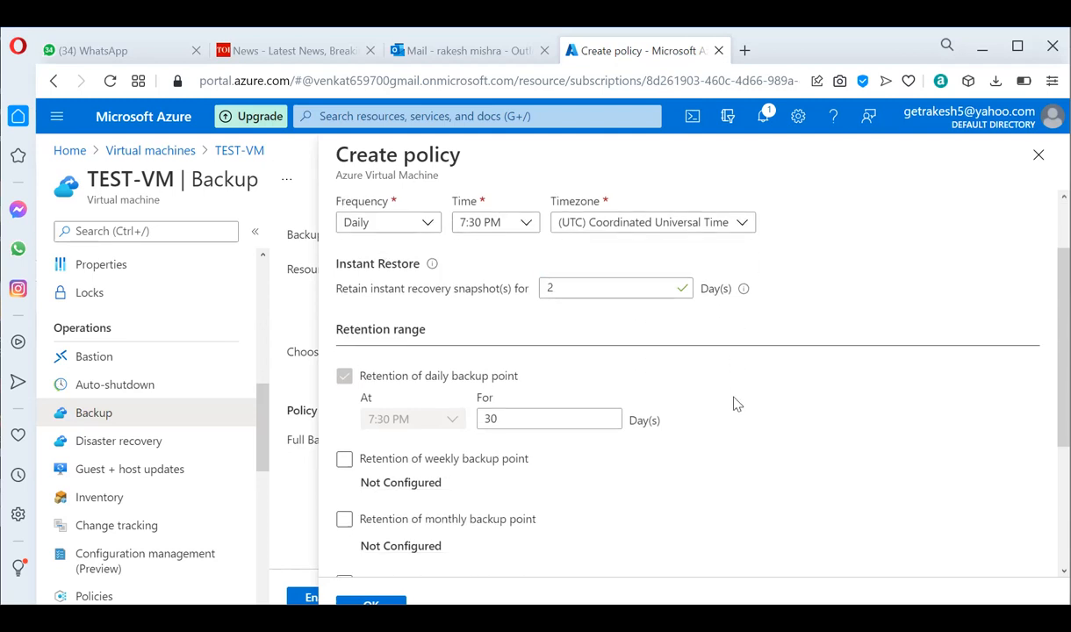
left_click(562, 286)
left_click(498, 299)
scroll(709, 350, "down", 1)
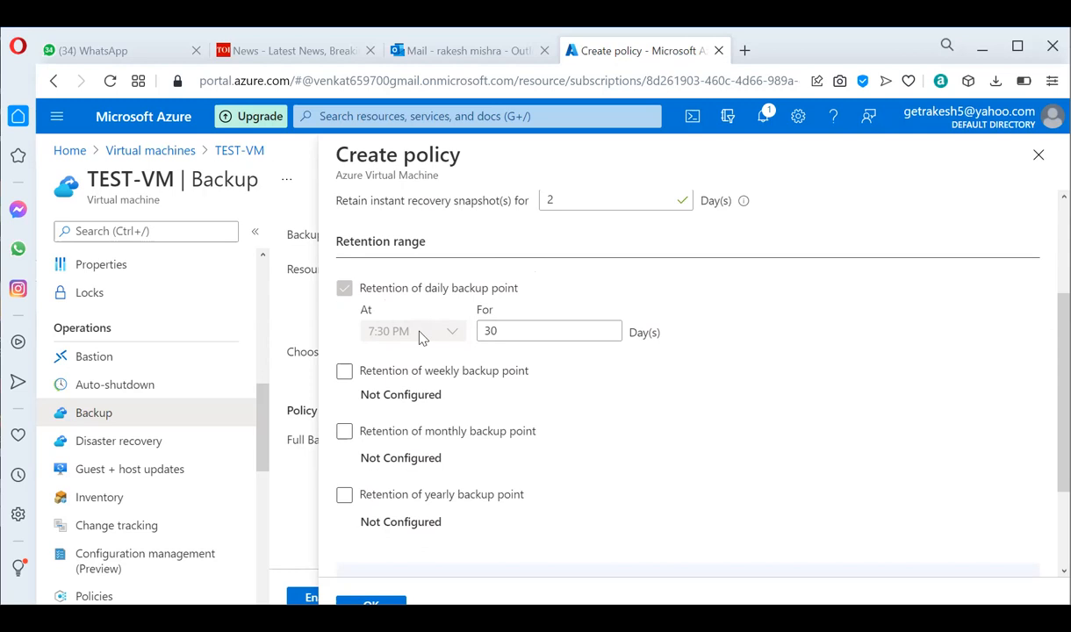
left_click_drag(519, 330, 478, 331)
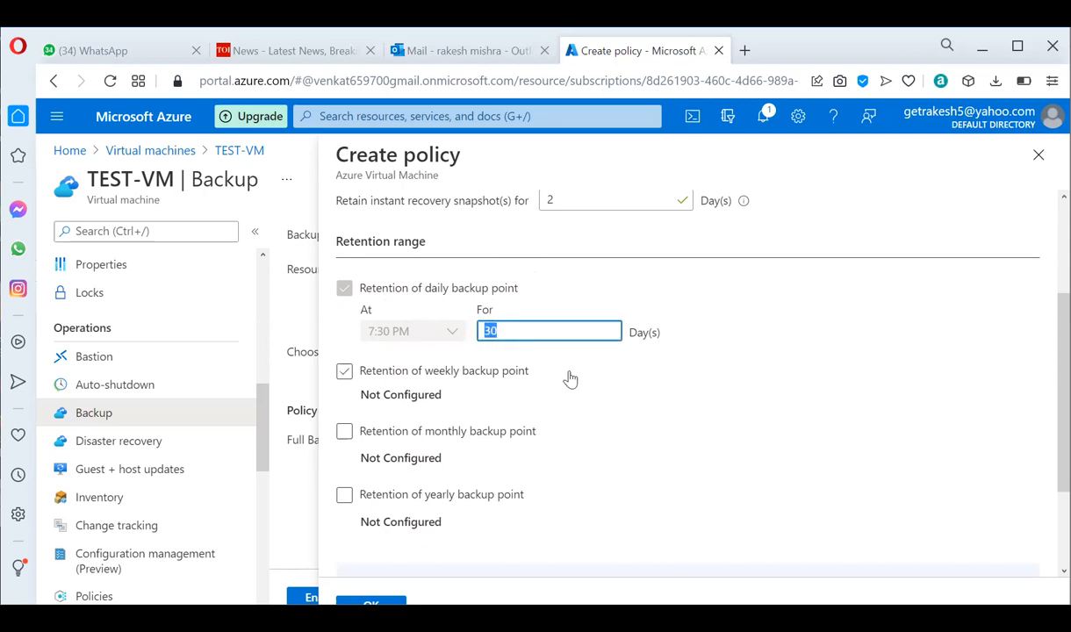
Step: Turn on retention of the weekly backup point and set the daily backup point's retention to 180 days
left_click(663, 383)
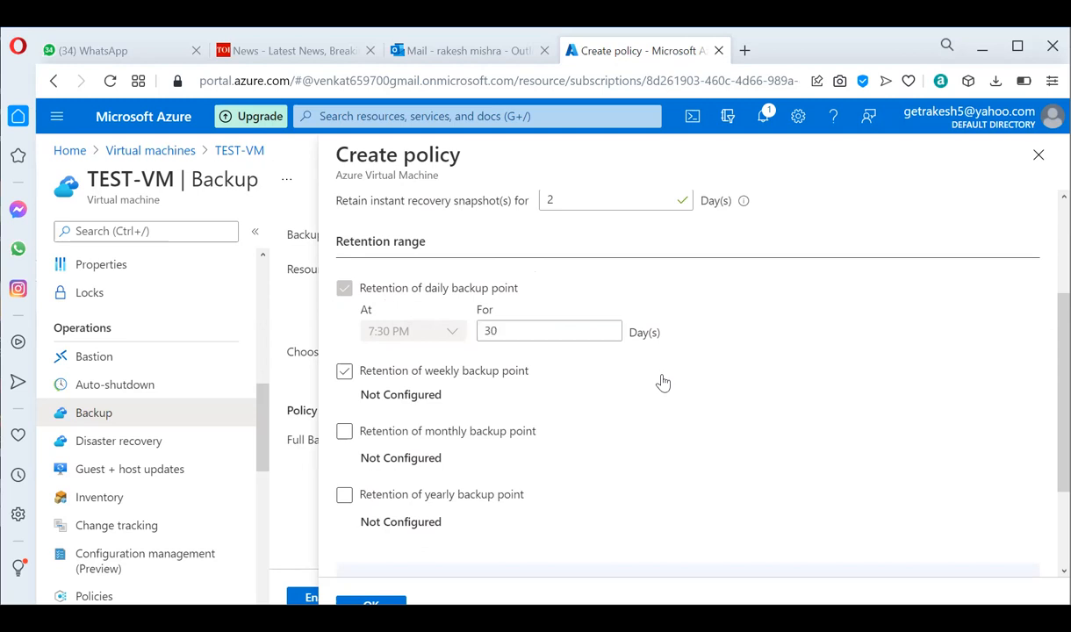
left_click_drag(537, 330, 463, 348)
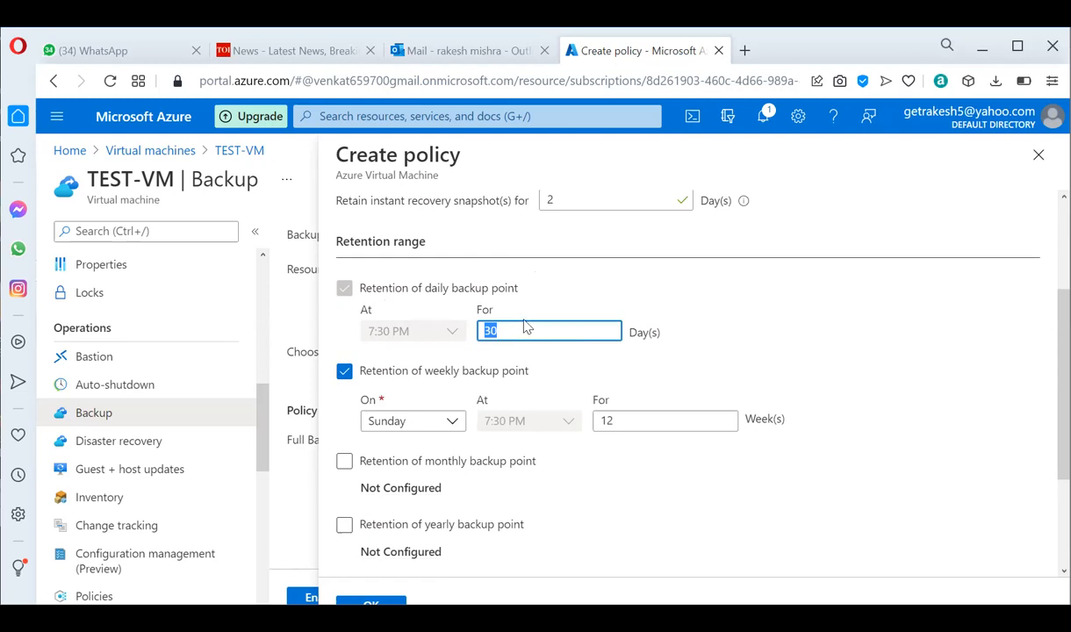
type("180")
left_click(615, 270)
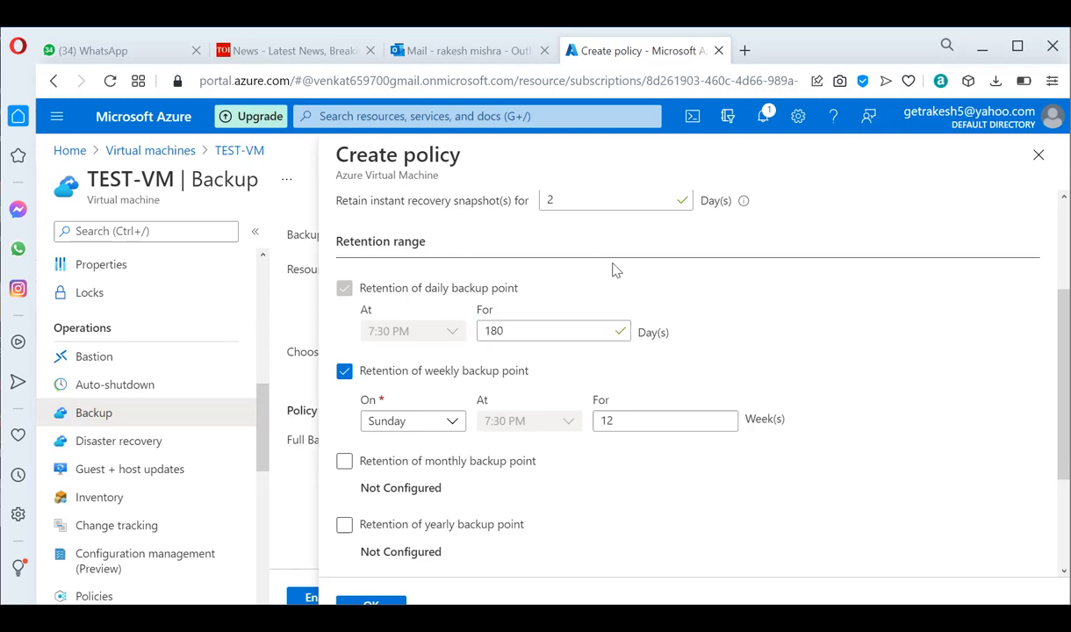
Step: Set the daily backup point's retention to 360 days
left_click(500, 332)
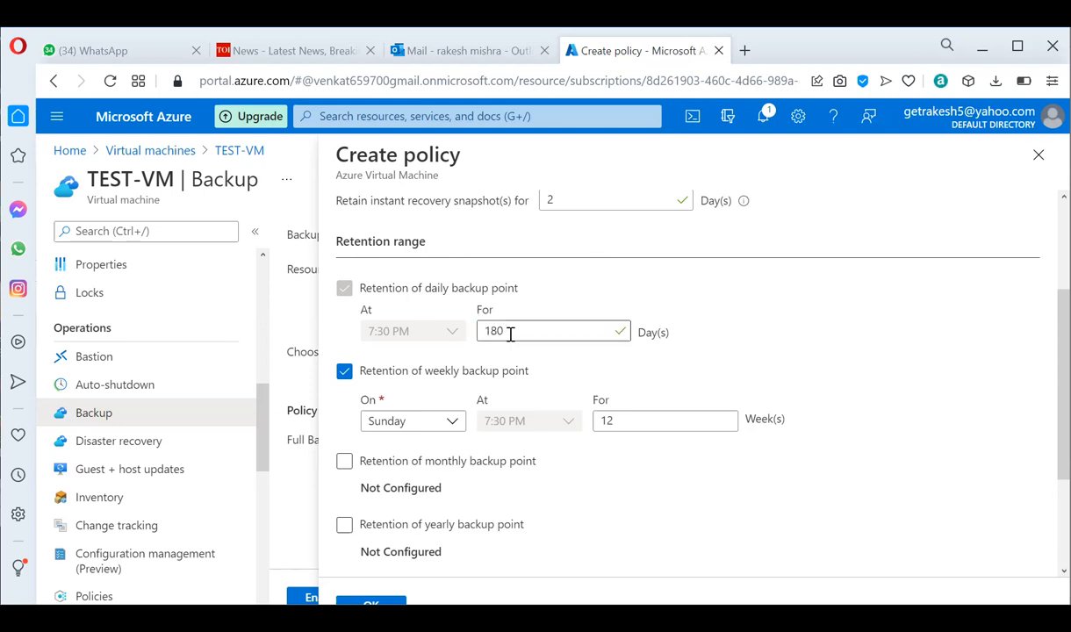
left_click_drag(499, 332, 468, 350)
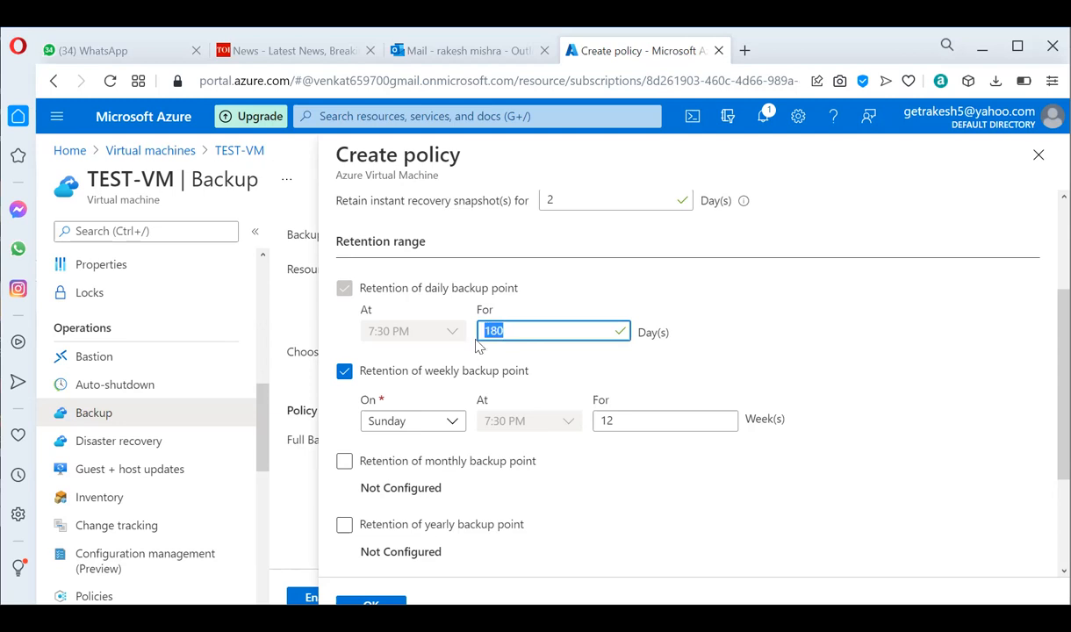
type("360")
left_click(476, 340)
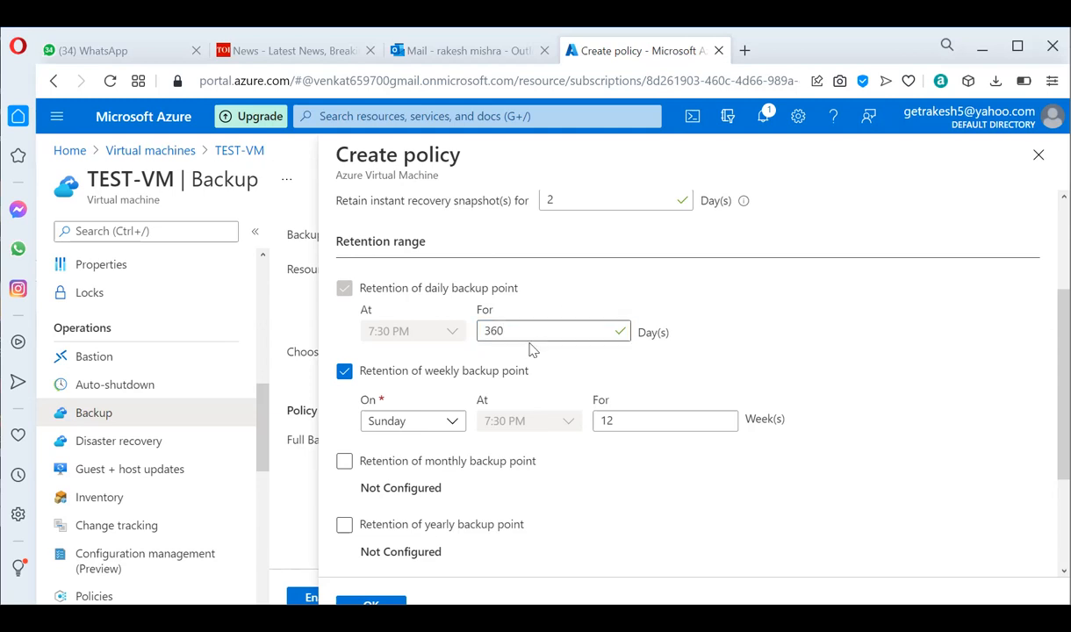
Step: Set the daily backup point's retention back to 180 days and review the entered value
left_click_drag(526, 333, 470, 343)
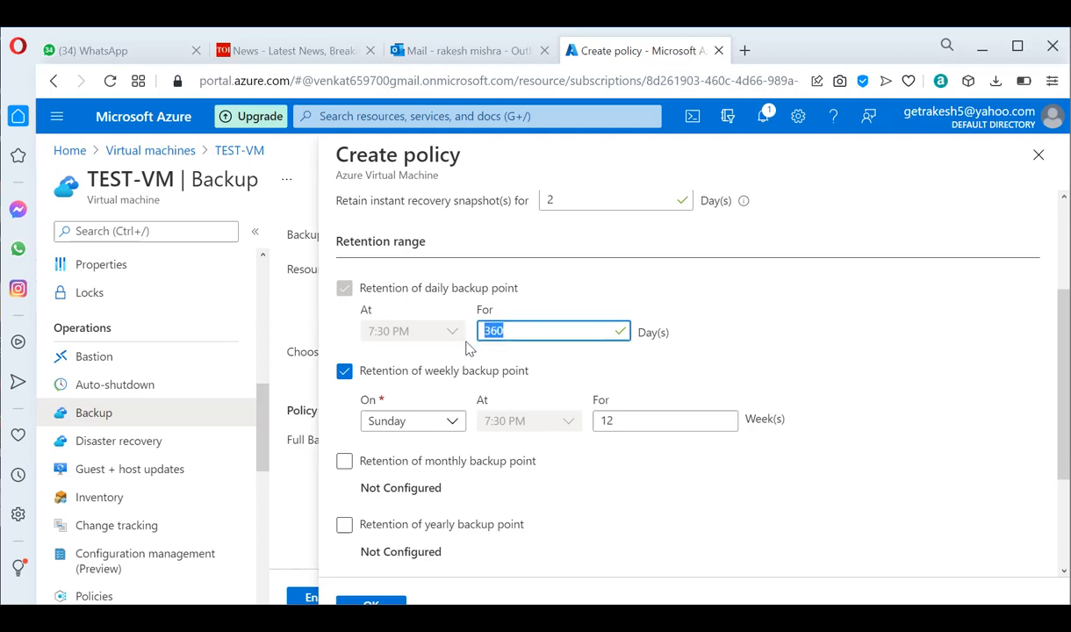
type("180")
left_click(610, 252)
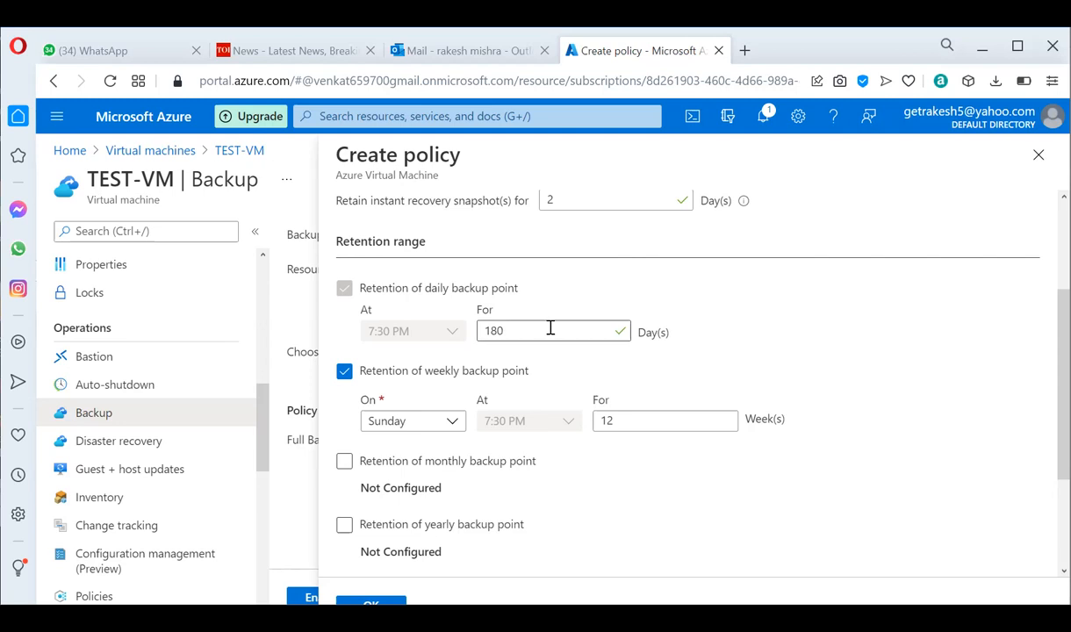
double_click(516, 333)
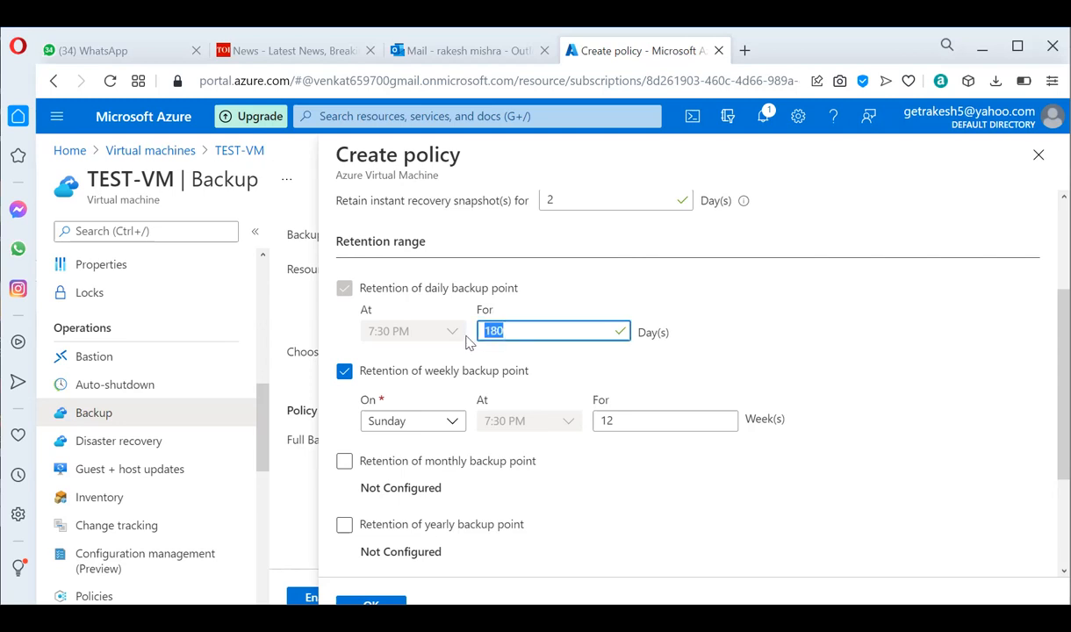
left_click(639, 283)
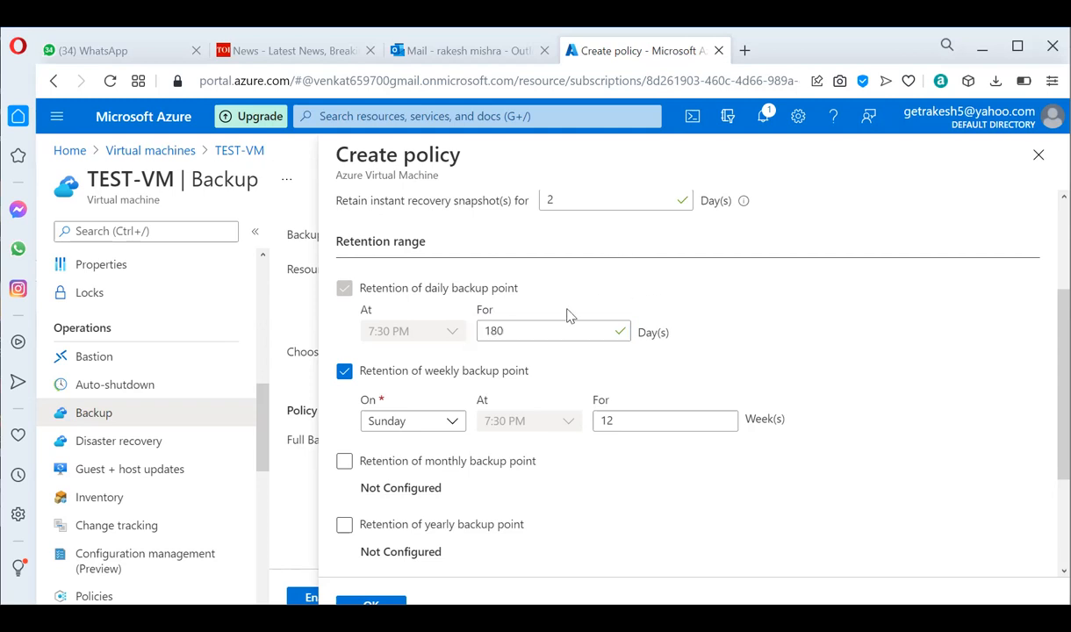
double_click(541, 328)
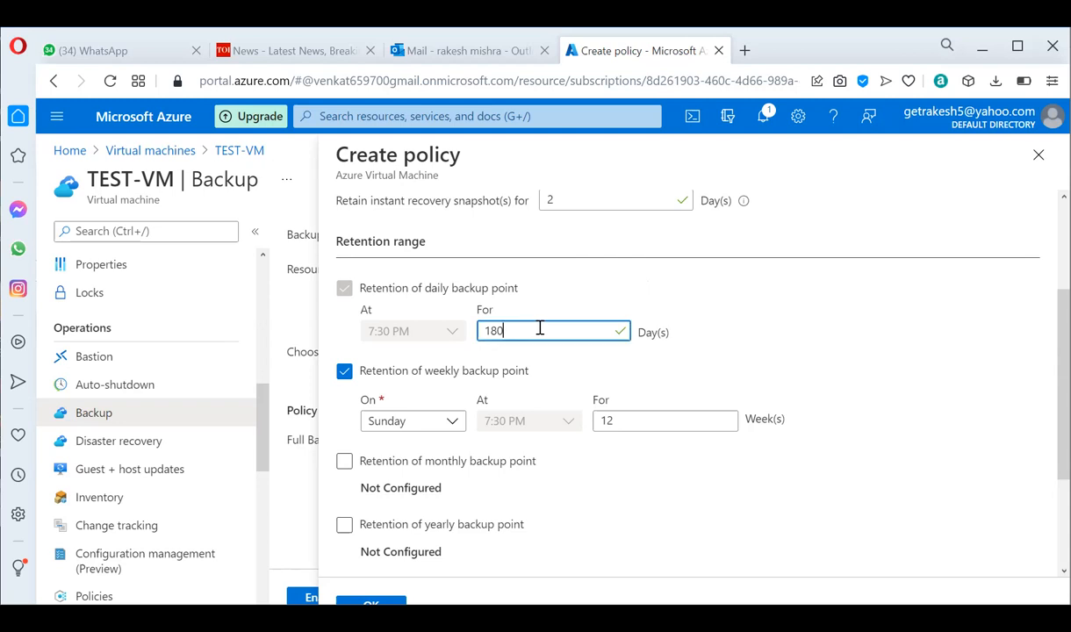
left_click(457, 356)
left_click_drag(505, 331, 468, 340)
left_click(500, 360)
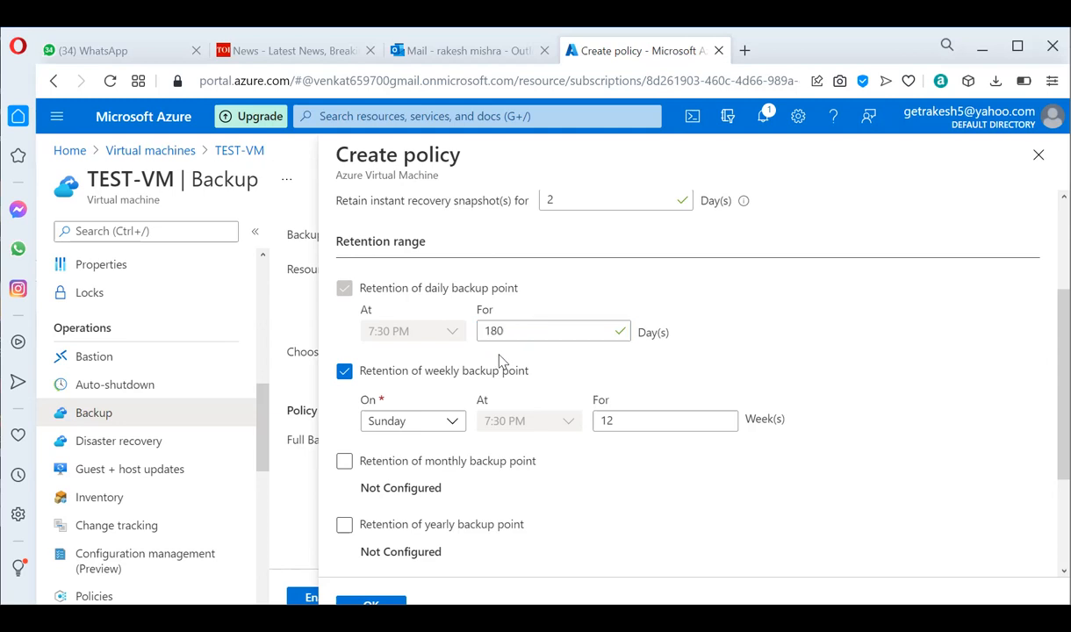
Step: Try retention values of 7 days and 1 day for the daily backup point
double_click(537, 328)
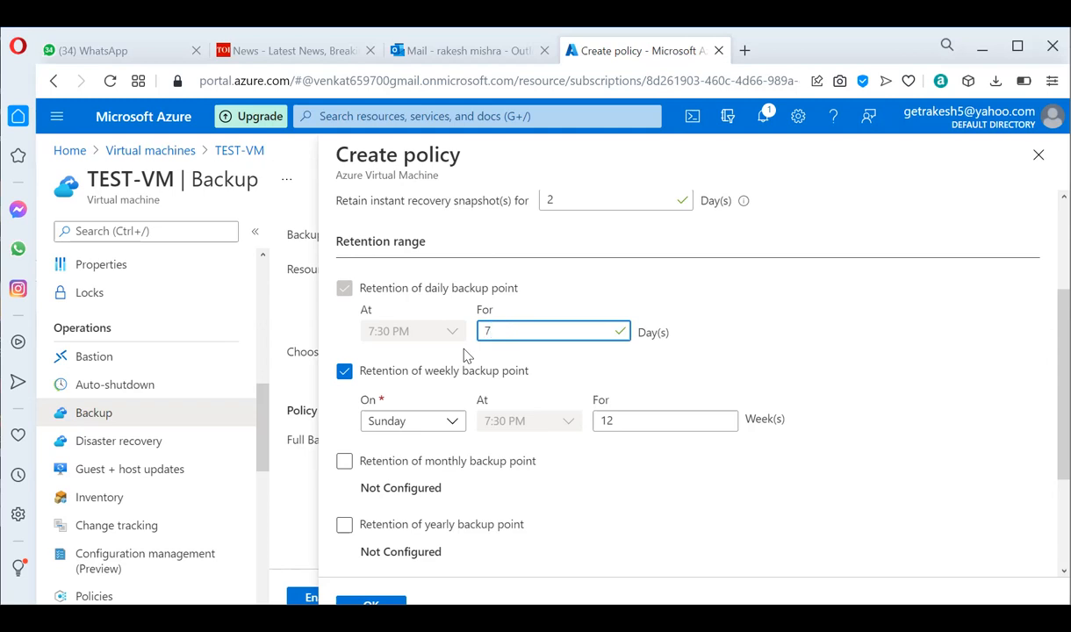
left_click_drag(521, 328, 468, 343)
type("1")
left_click(650, 284)
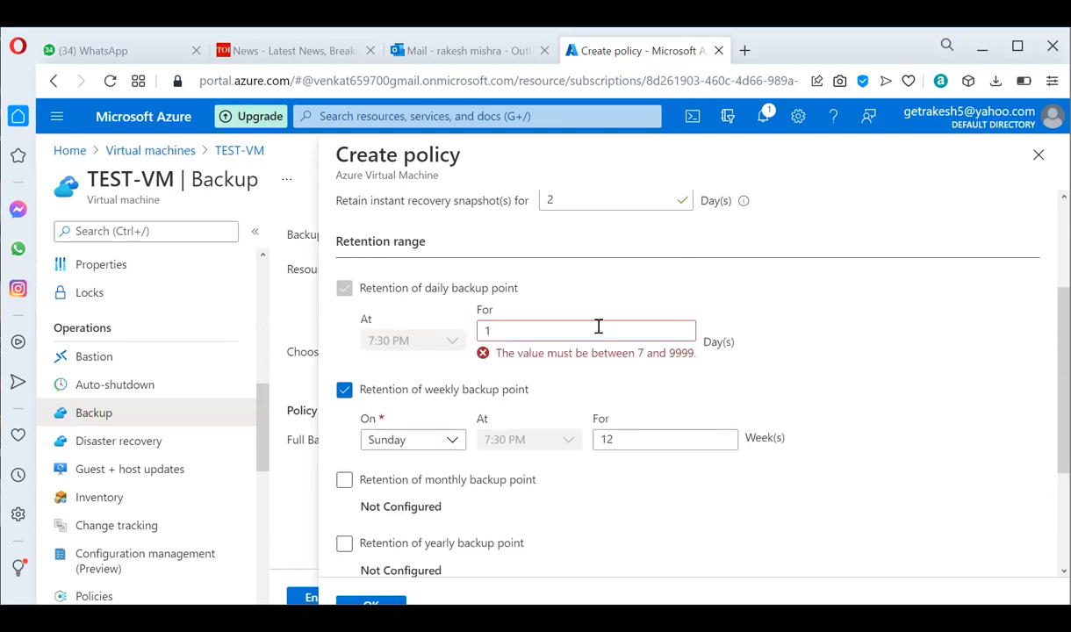
Step: Change the daily backup point's retention to 7 days
left_click_drag(572, 330, 396, 345)
type("7")
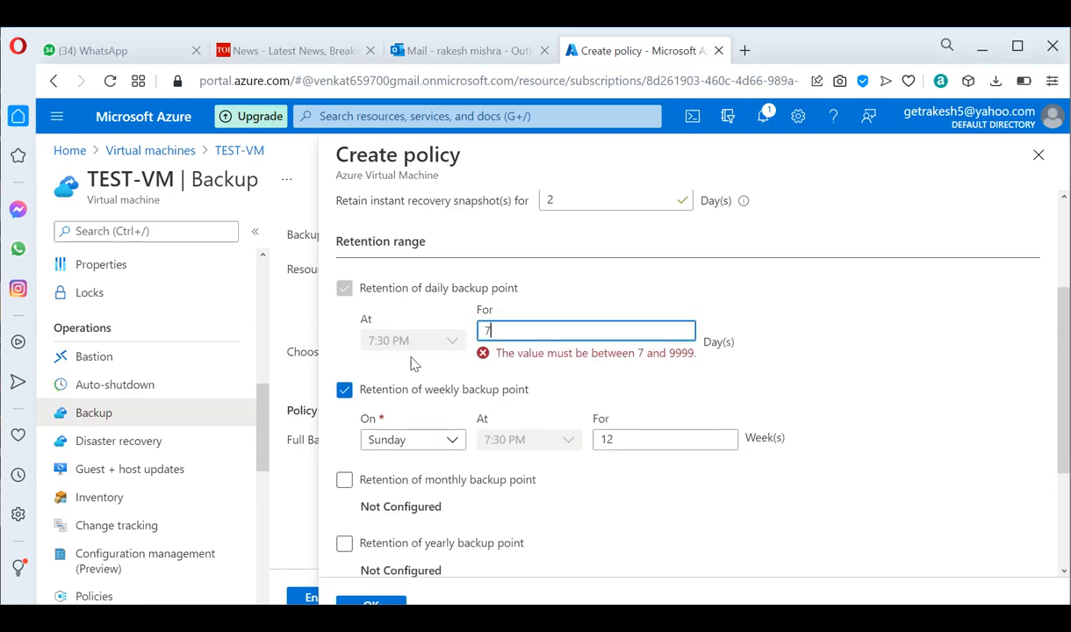
left_click(700, 265)
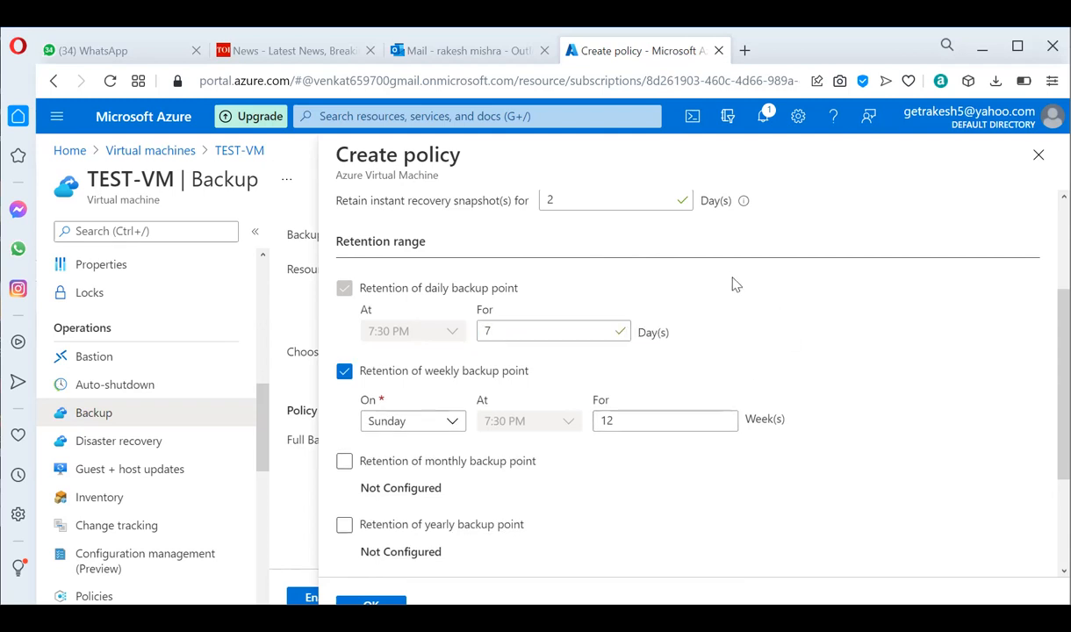
Step: Try a 1-day retention for the daily backup point and examine the allowed range of values
left_click_drag(592, 334, 424, 353)
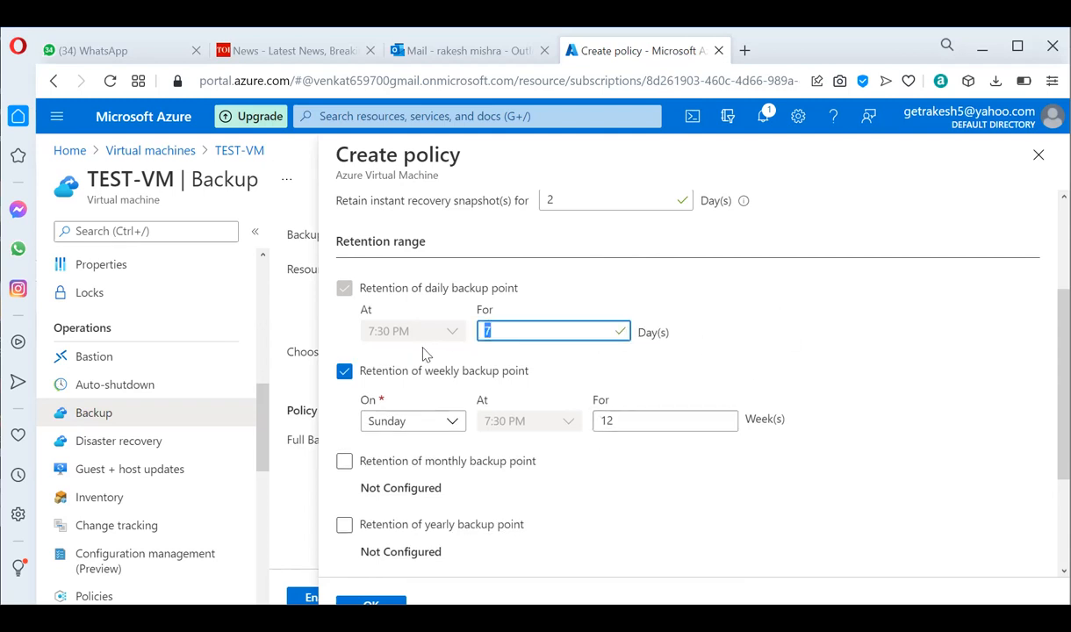
type("1")
left_click(694, 282)
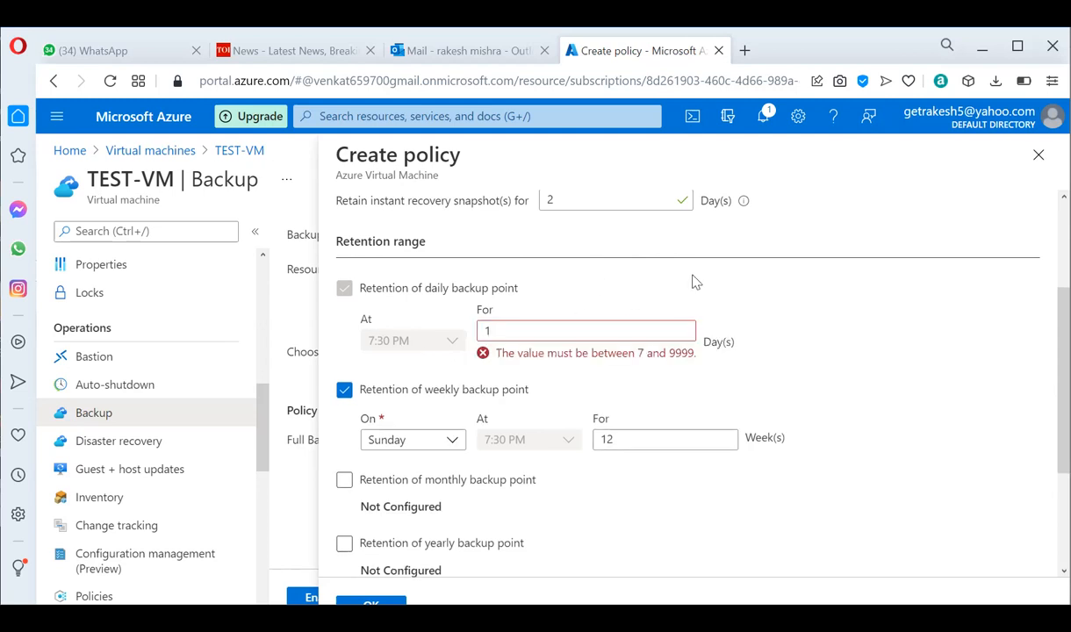
left_click_drag(669, 355, 719, 369)
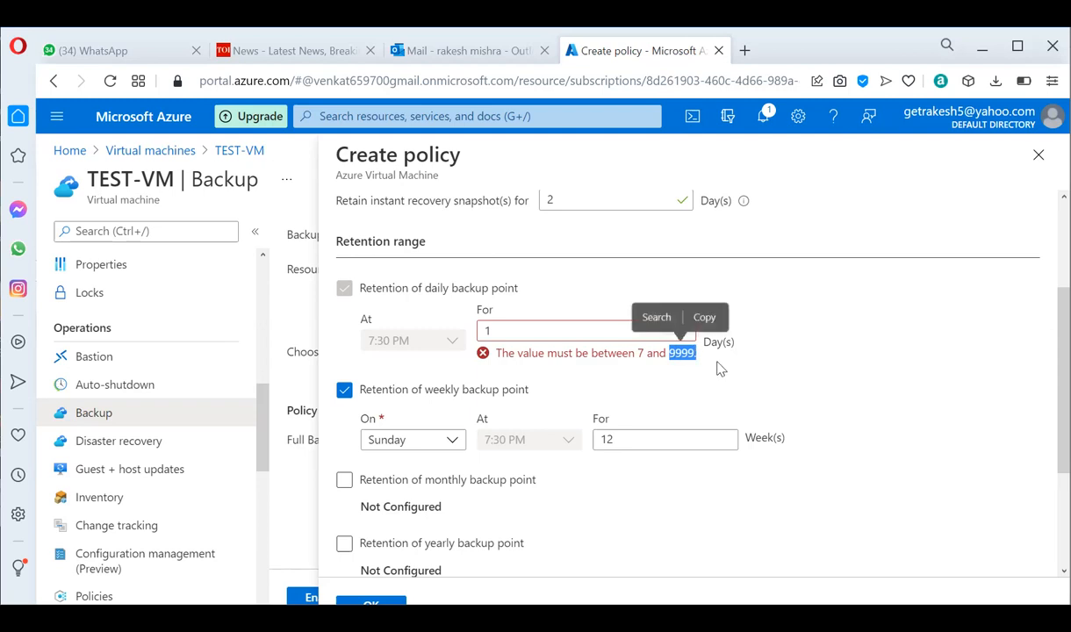
left_click(774, 272)
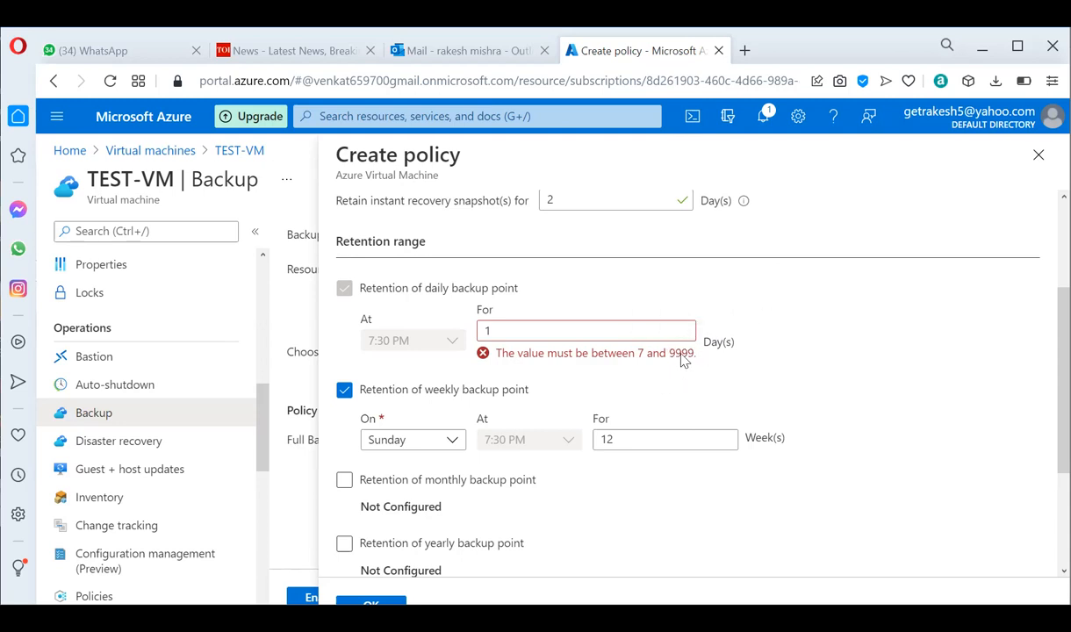
double_click(683, 353)
left_click(773, 286)
Step: Set the retention of the daily backup point to 7 days
double_click(516, 323)
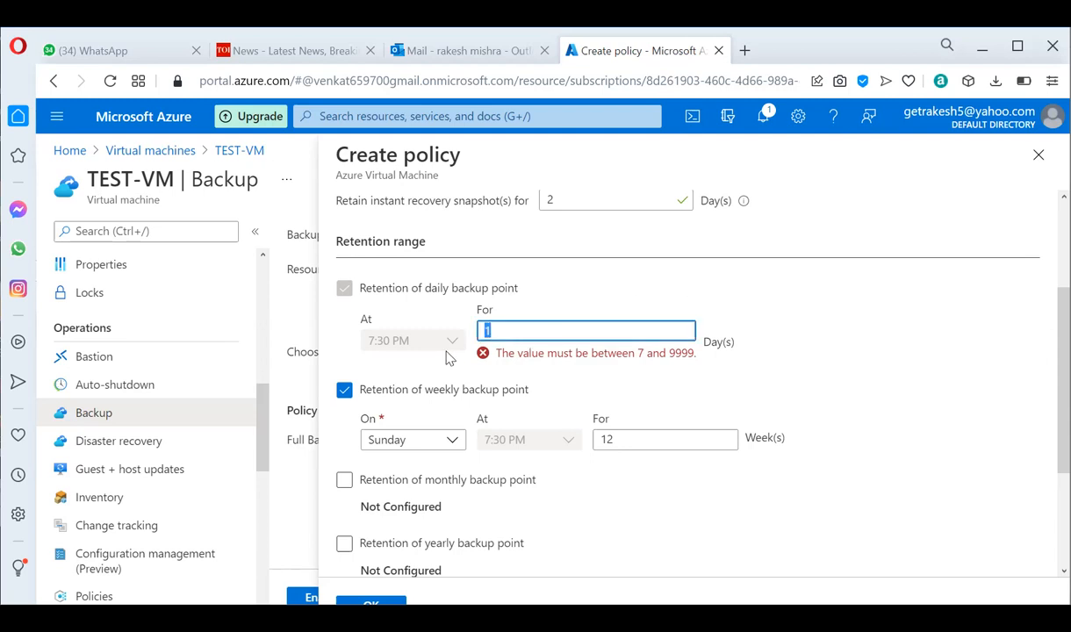
type("7")
left_click(643, 290)
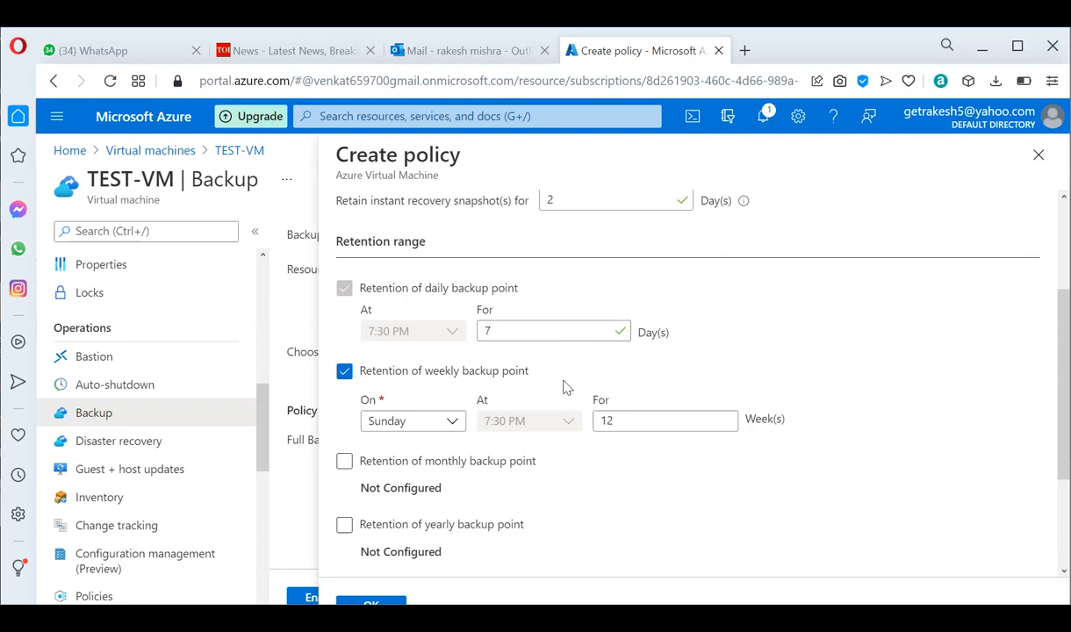
Step: Look through the weekday options of the weekly backup point and turn off weekly retention
scroll(566, 387, "down", 1)
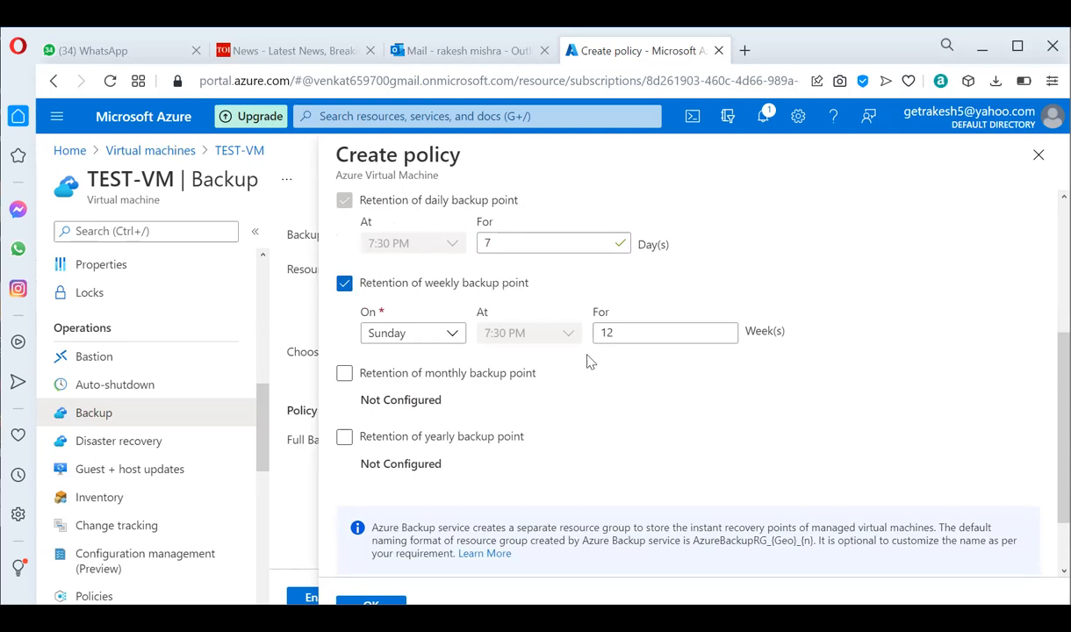
scroll(586, 366, "down", 1)
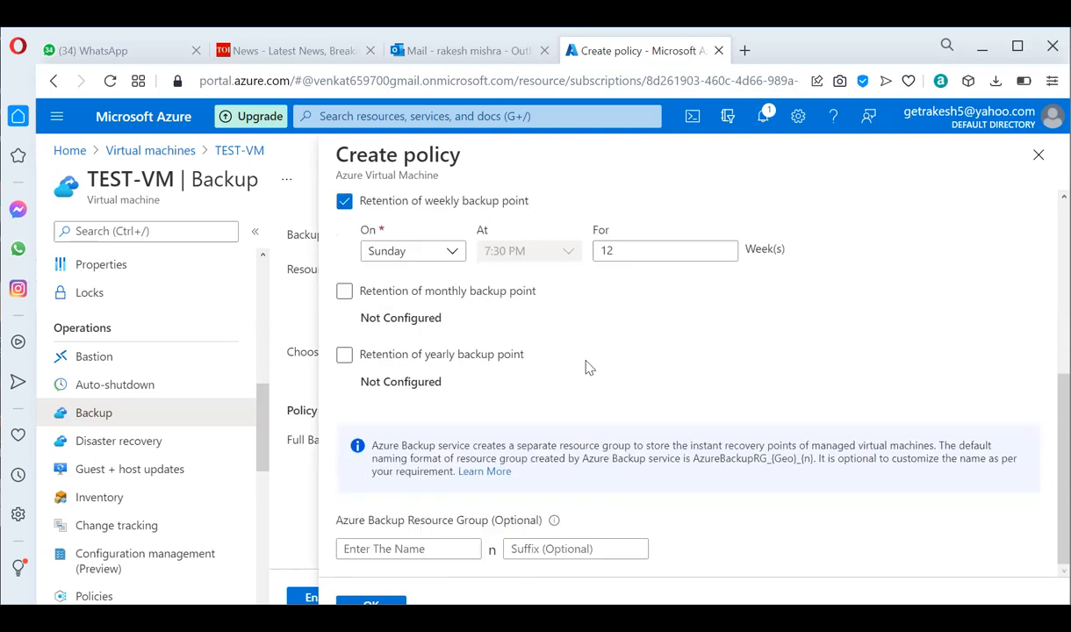
left_click(450, 250)
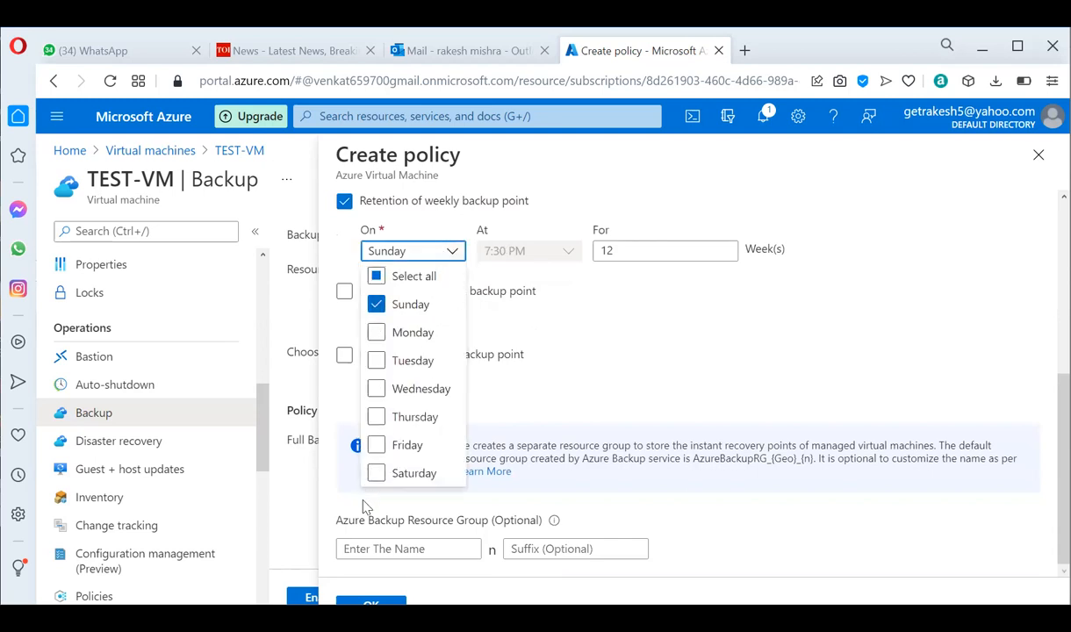
left_click(562, 290)
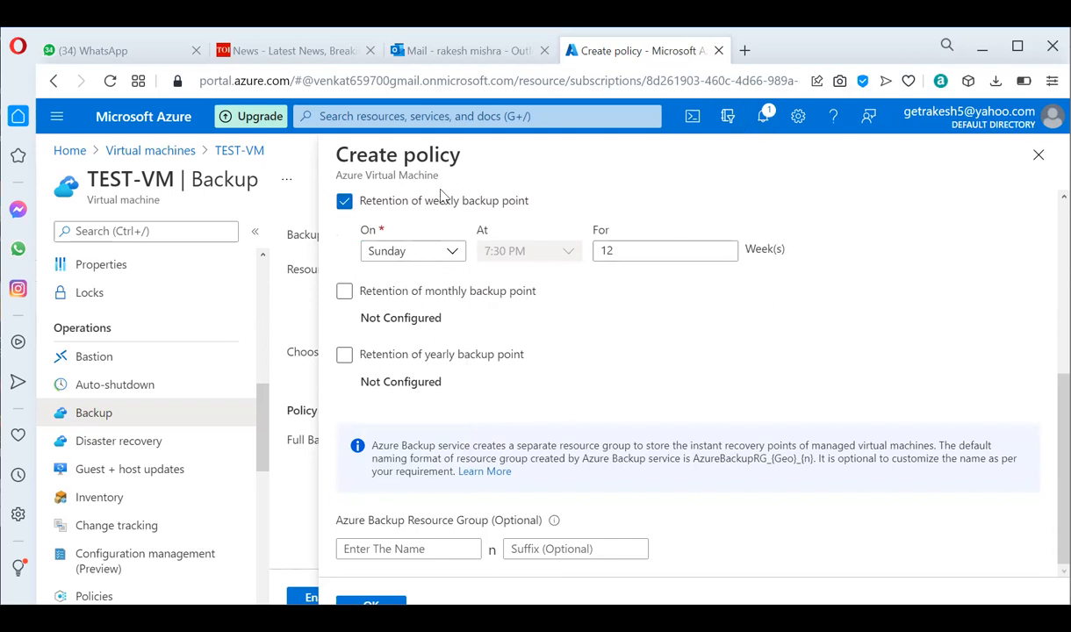
left_click(344, 202)
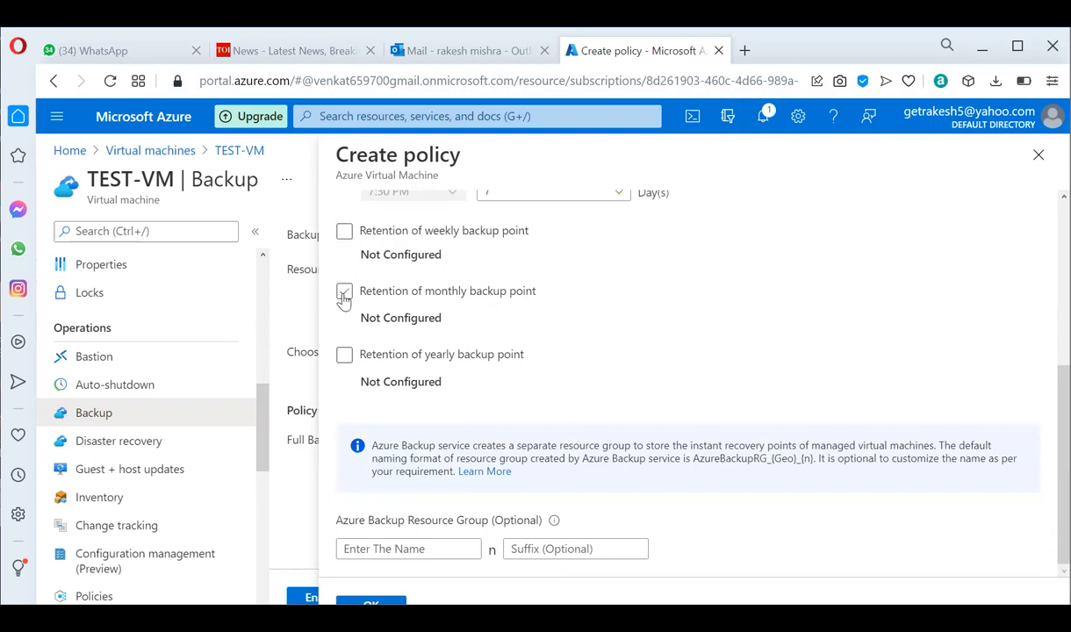
Step: Enable monthly and yearly backup point retention one at a time to view their settings, turning each off again
left_click(368, 293)
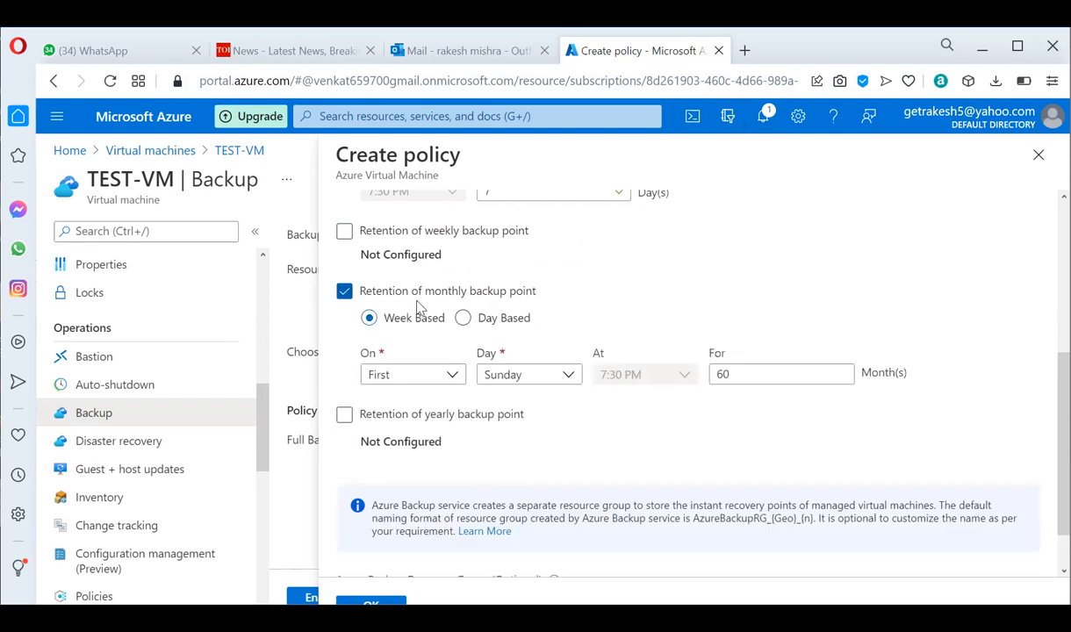
left_click(344, 291)
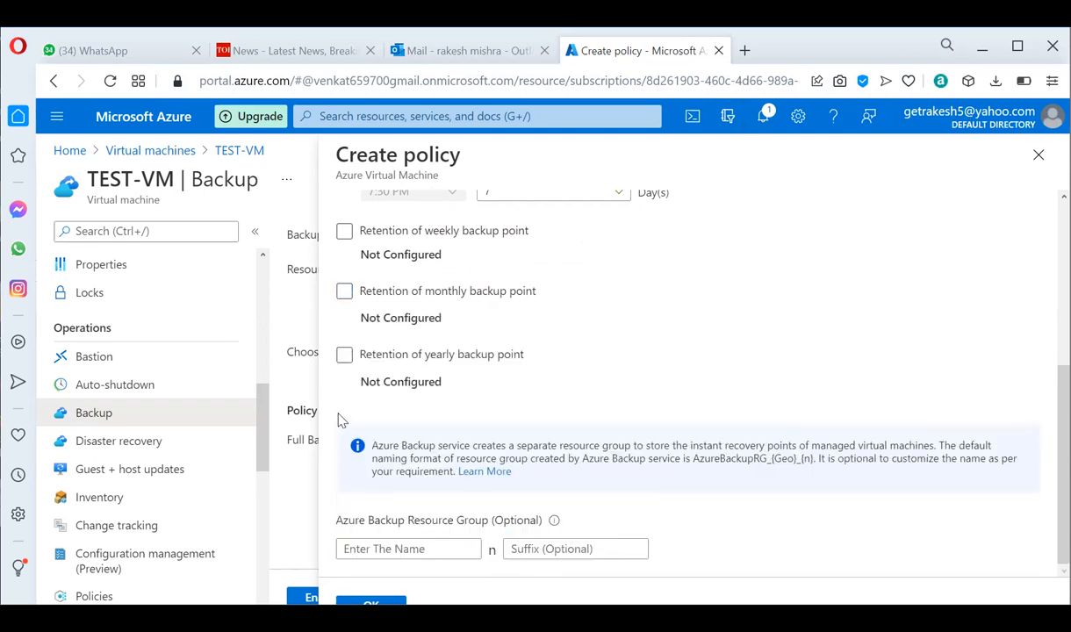
left_click(345, 354)
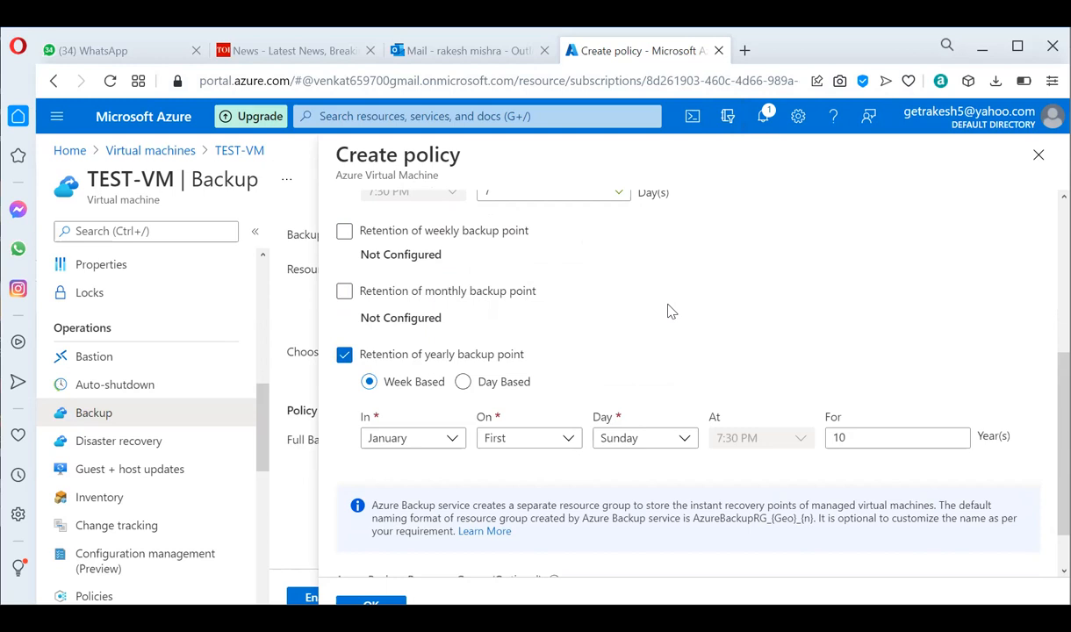
left_click(344, 354)
scroll(629, 307, "up", 3)
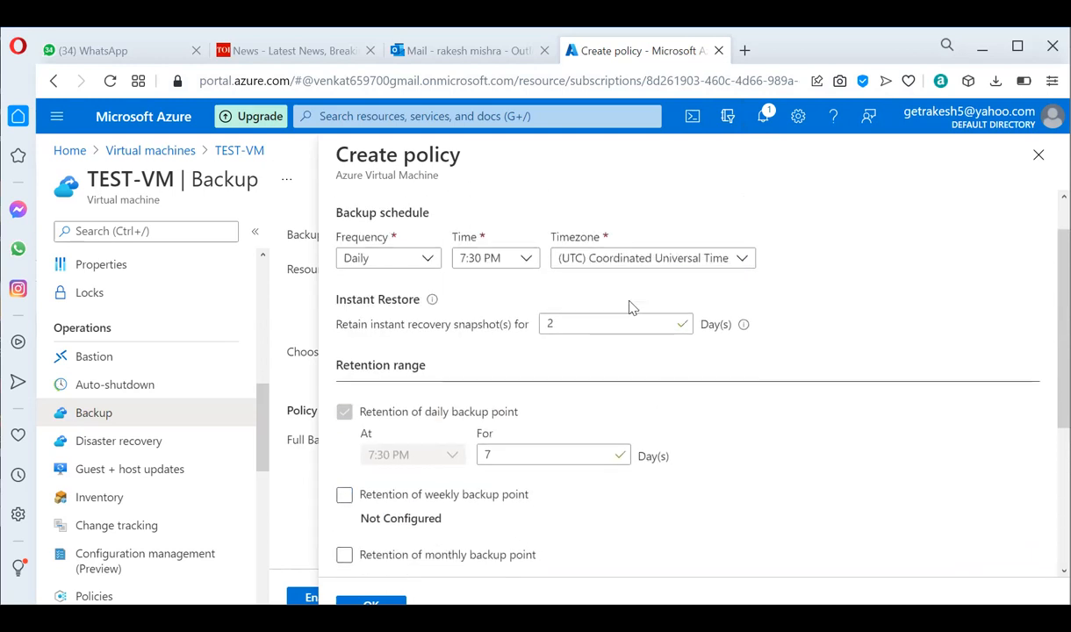
Step: Review the draft policy's schedule, instant restore, retention range and optional backup resource group settings
scroll(628, 306, "down", 1)
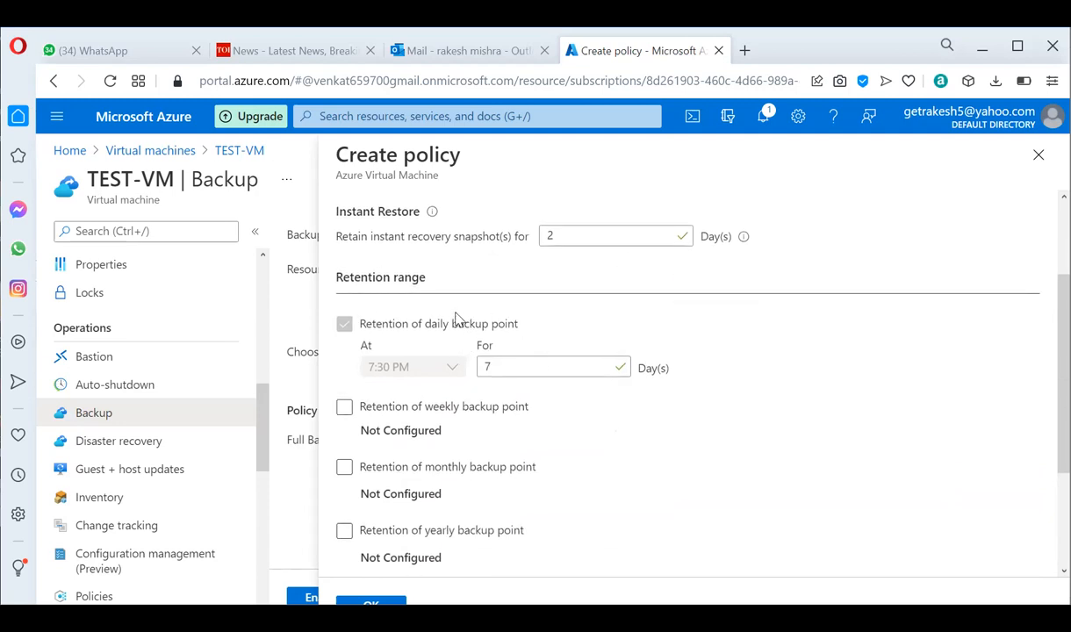
scroll(710, 380, "down", 1)
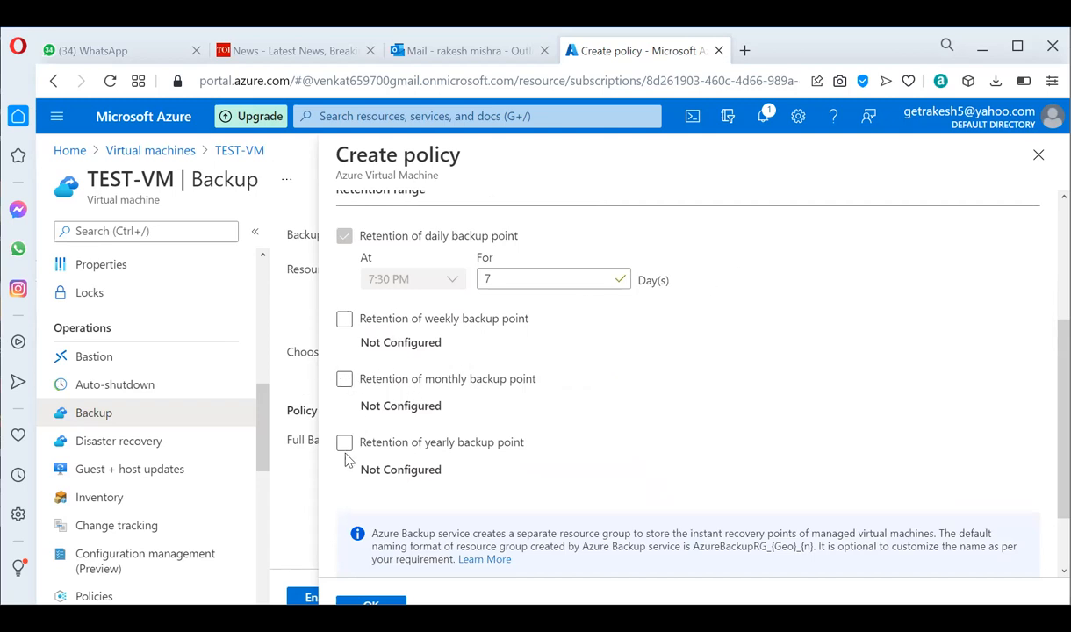
left_click(635, 313)
scroll(668, 322, "down", 1)
scroll(667, 322, "down", 1)
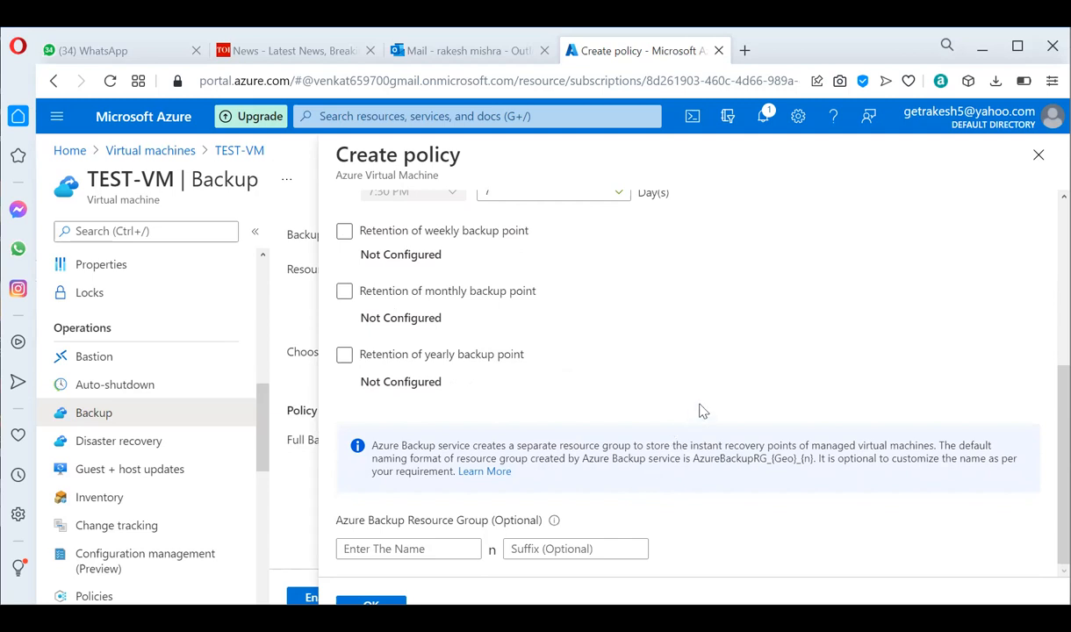
scroll(703, 411, "up", 2)
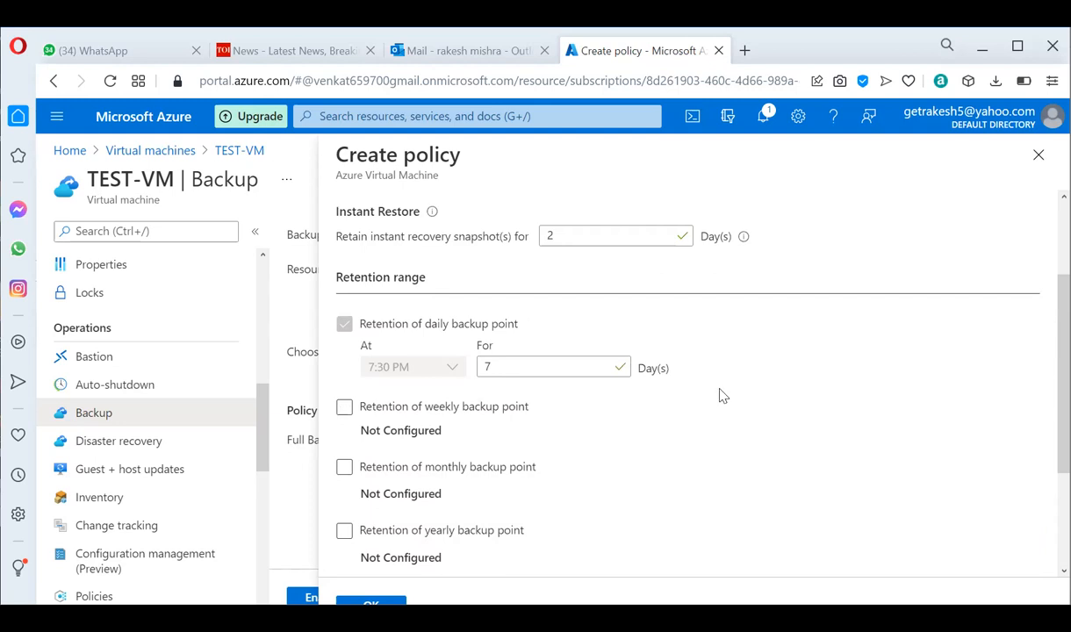
scroll(720, 395, "up", 2)
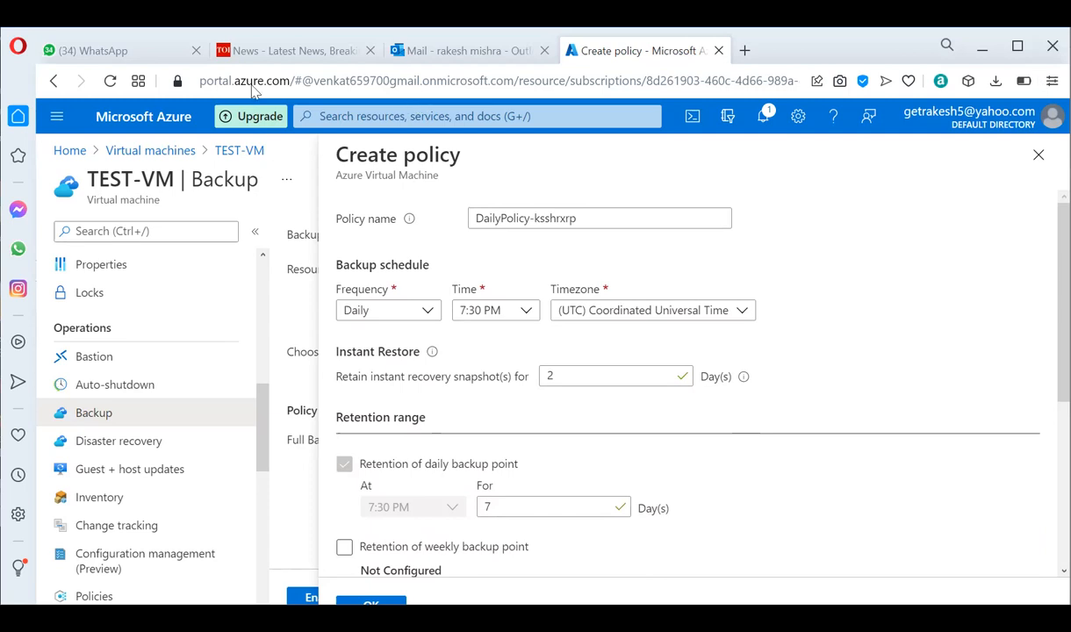
Step: Leave the policy draft without saving and reopen the Backup settings of TEST-VM
left_click(240, 151)
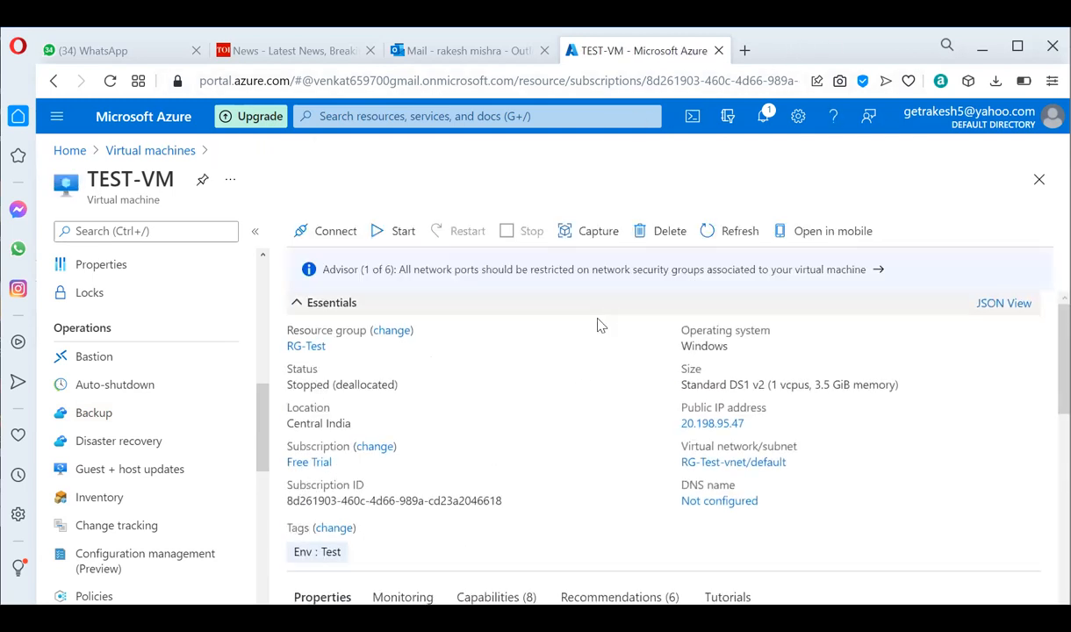
scroll(595, 327, "down", 5)
left_click(151, 409)
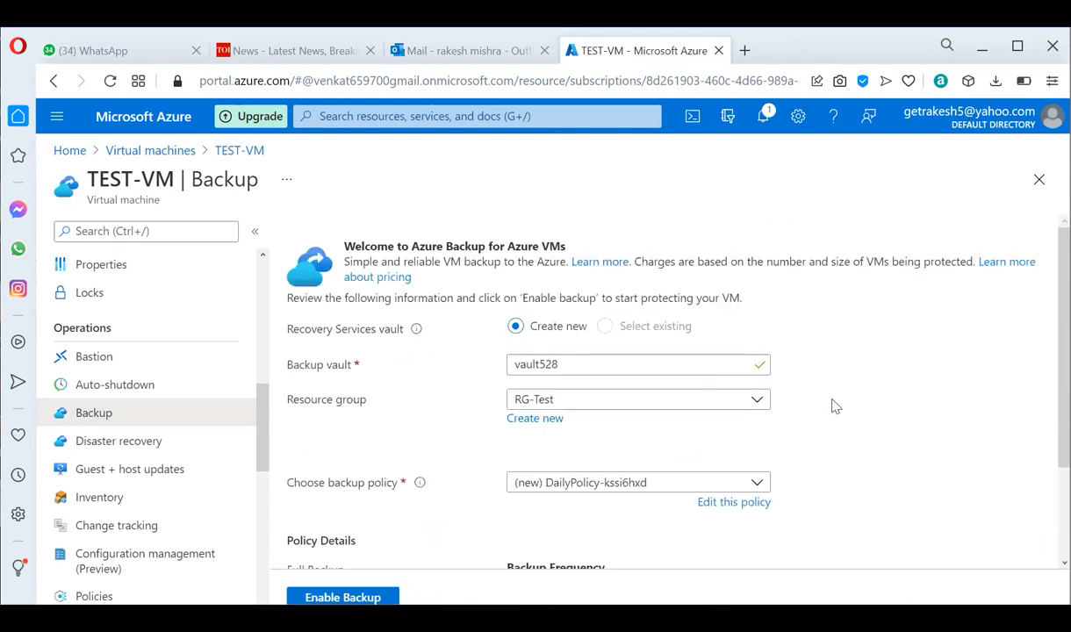
Step: Check the default daily policy's details and try to enable backup of TEST-VM with the new vault vault528 in RG-Test
scroll(830, 409, "down", 1)
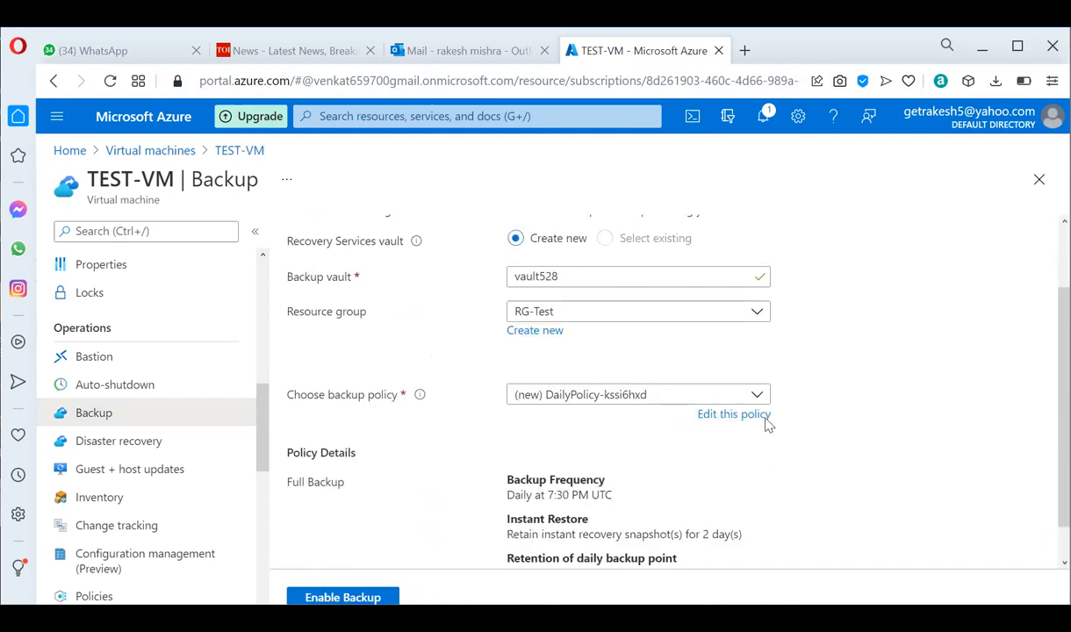
scroll(713, 458, "down", 1)
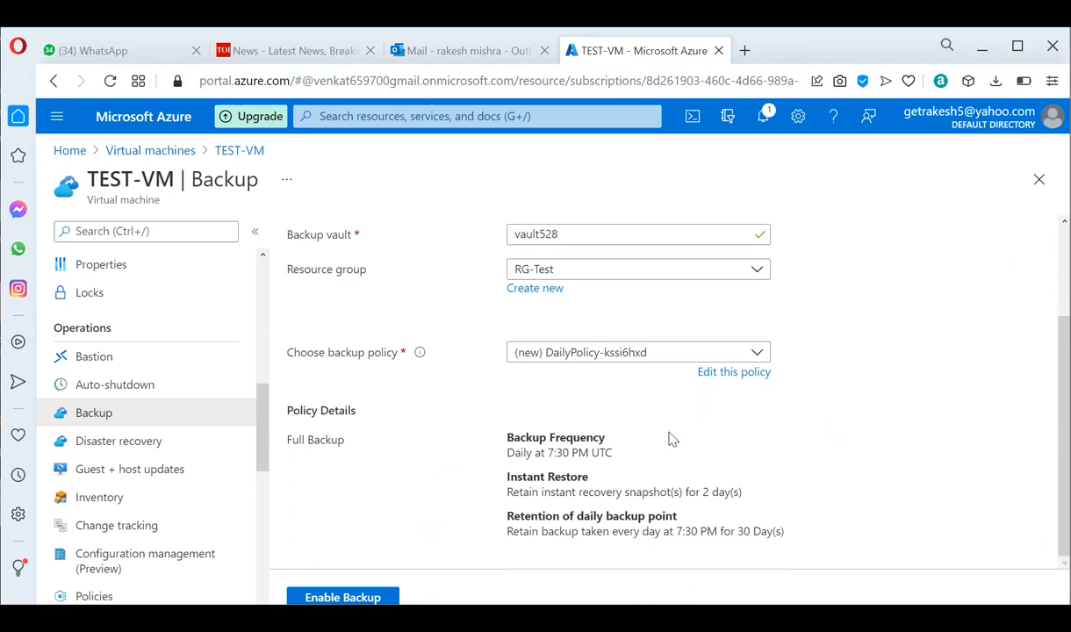
left_click(323, 599)
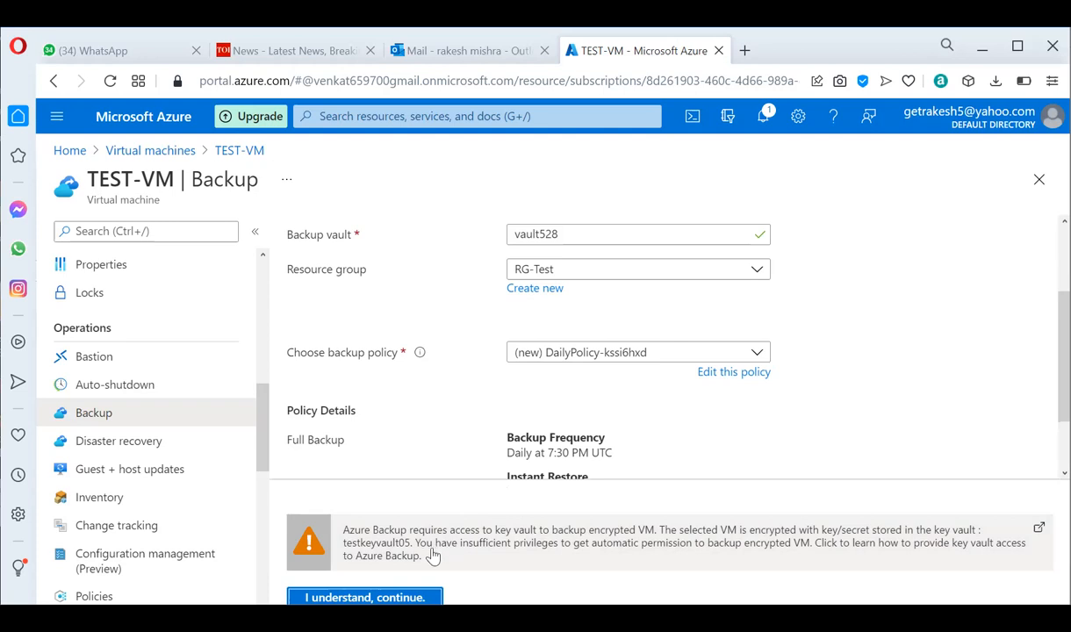
scroll(471, 455, "up", 3)
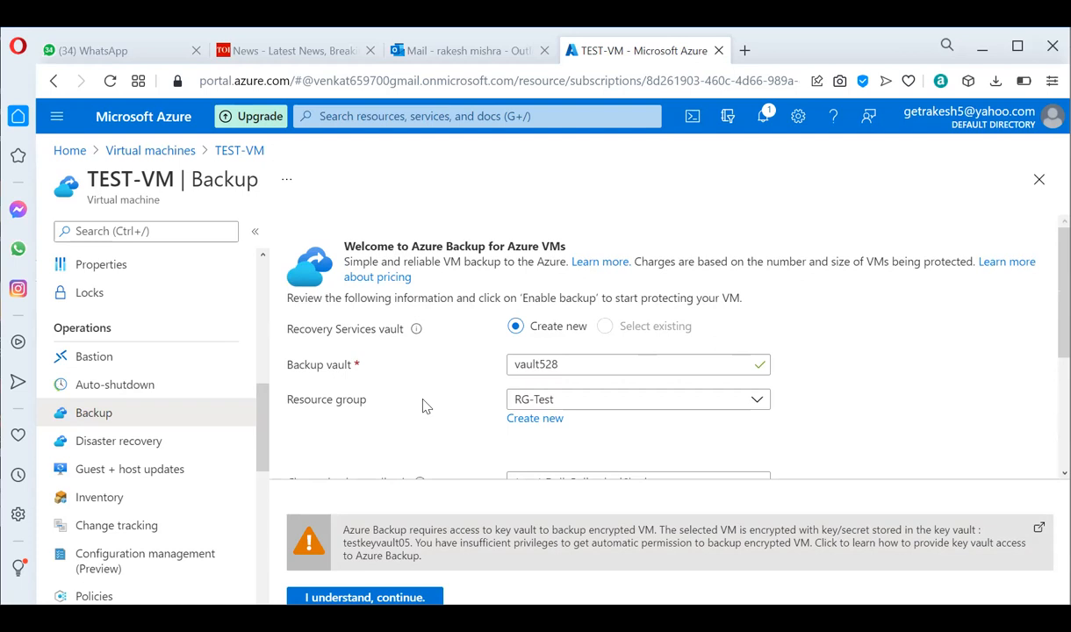
left_click(162, 151)
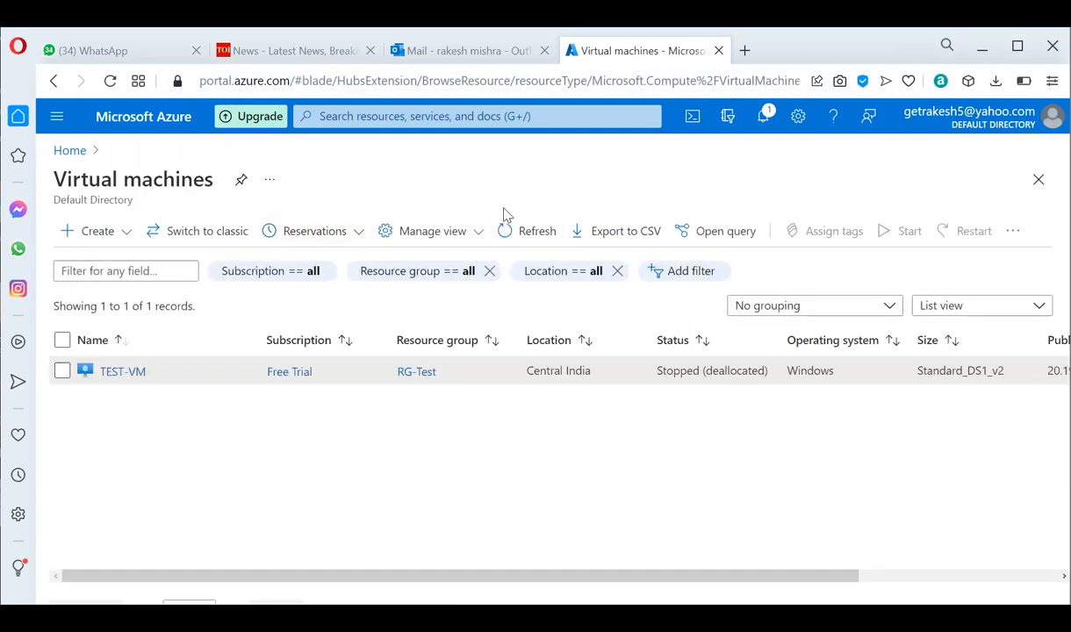
left_click(132, 371)
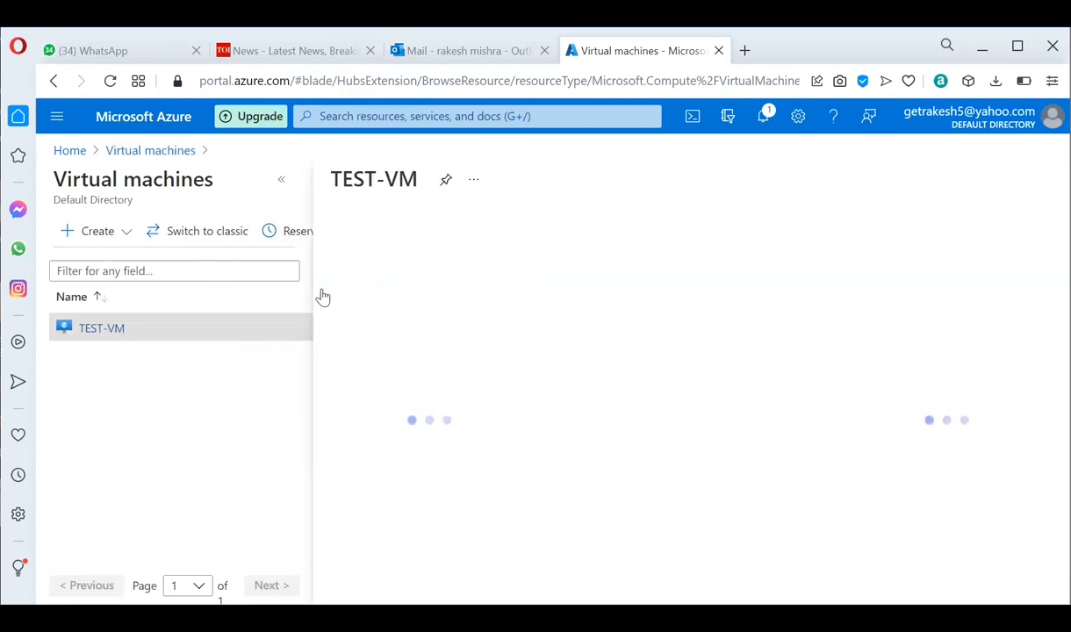
scroll(252, 341, "down", 1)
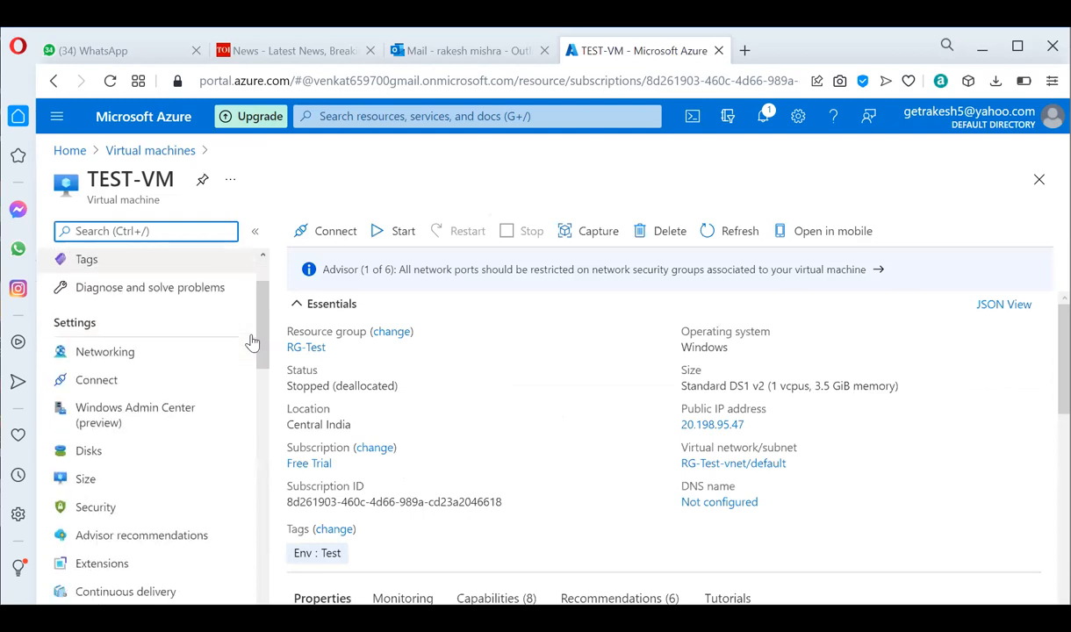
scroll(252, 341, "up", 1)
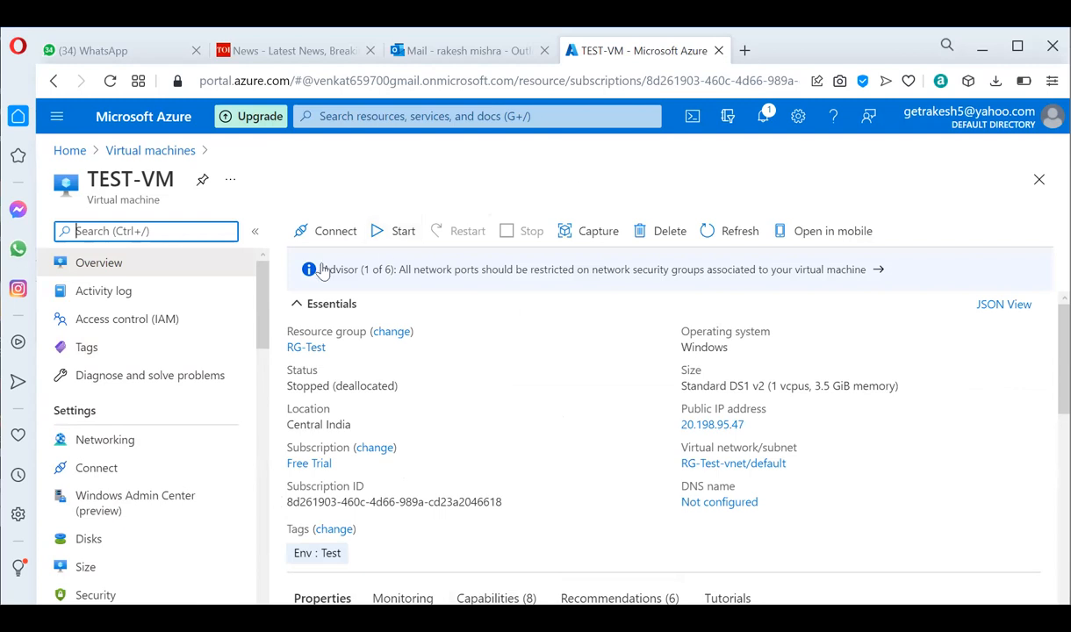
left_click(149, 151)
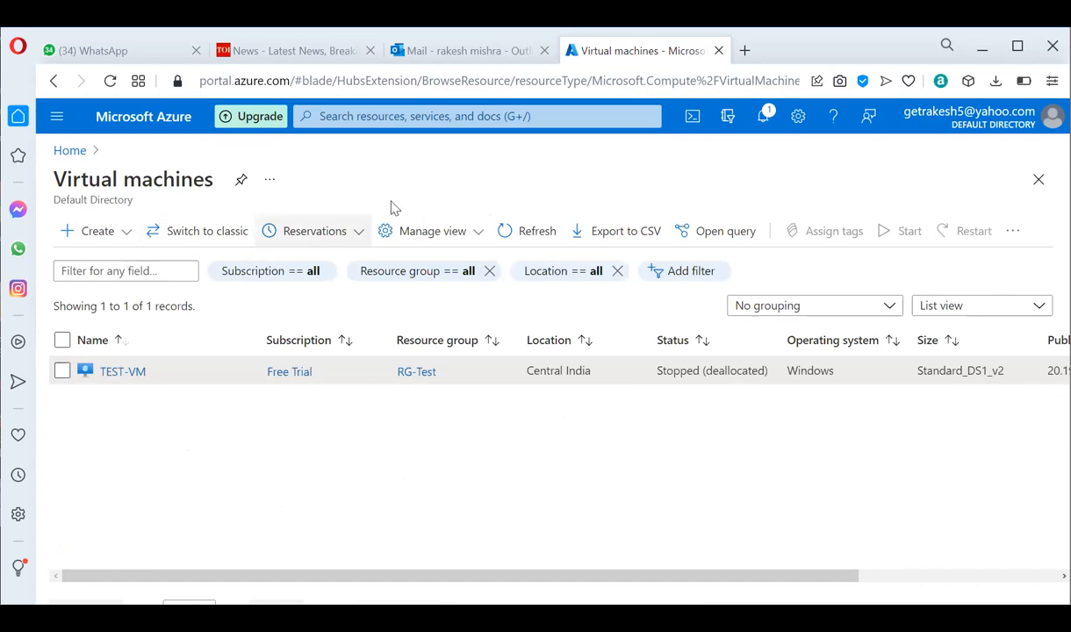
Step: In the access policies of the key vault testkeyvault05, enable access to Azure Resource Manager for template deployment
left_click(472, 109)
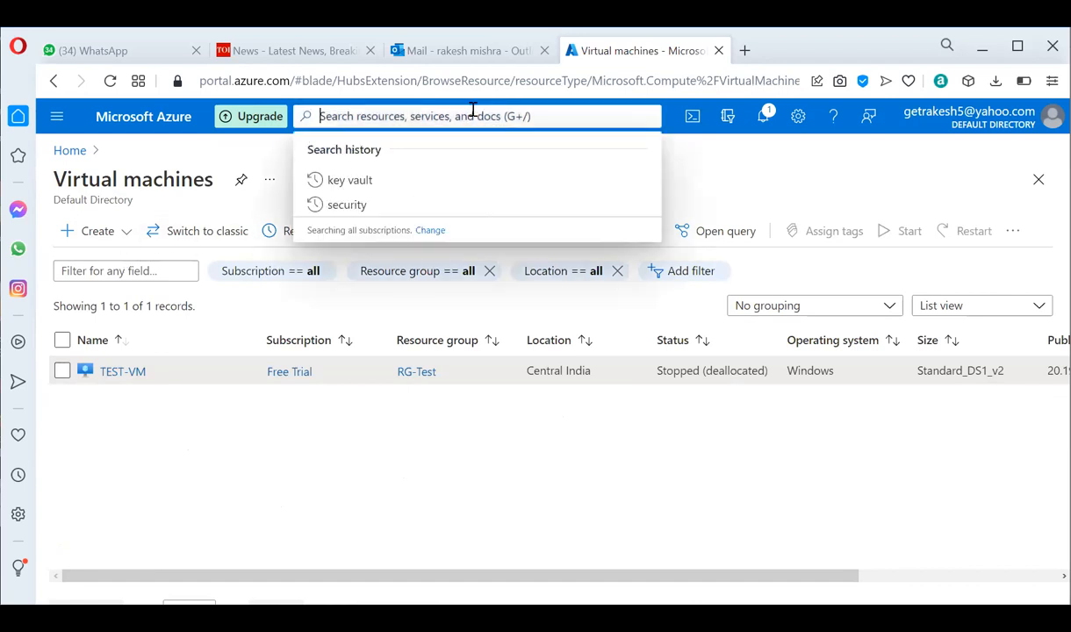
type("keyvaul")
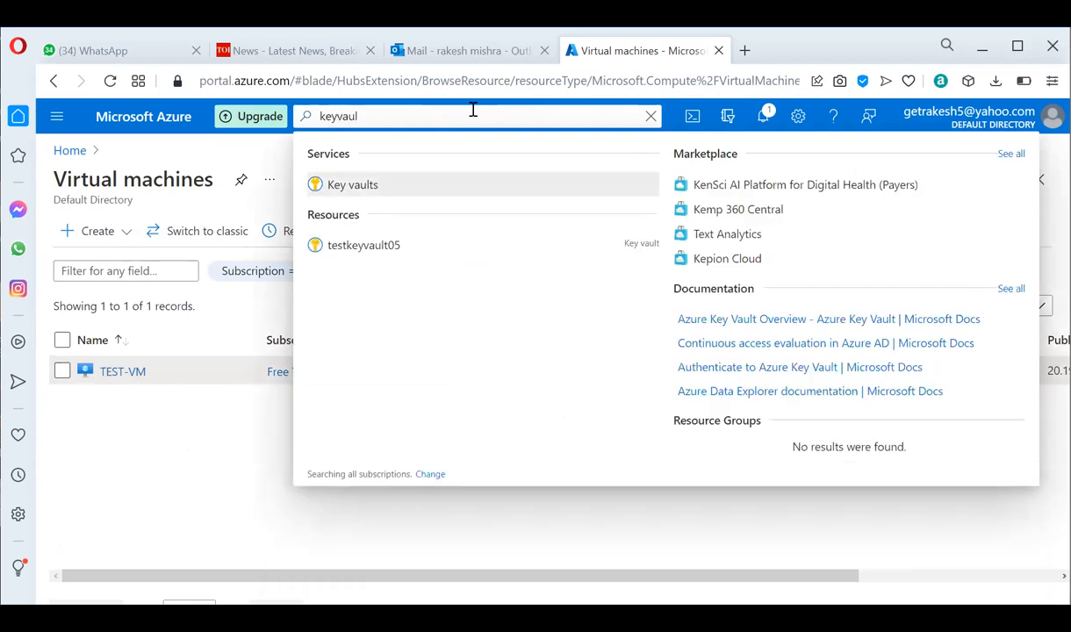
left_click(349, 260)
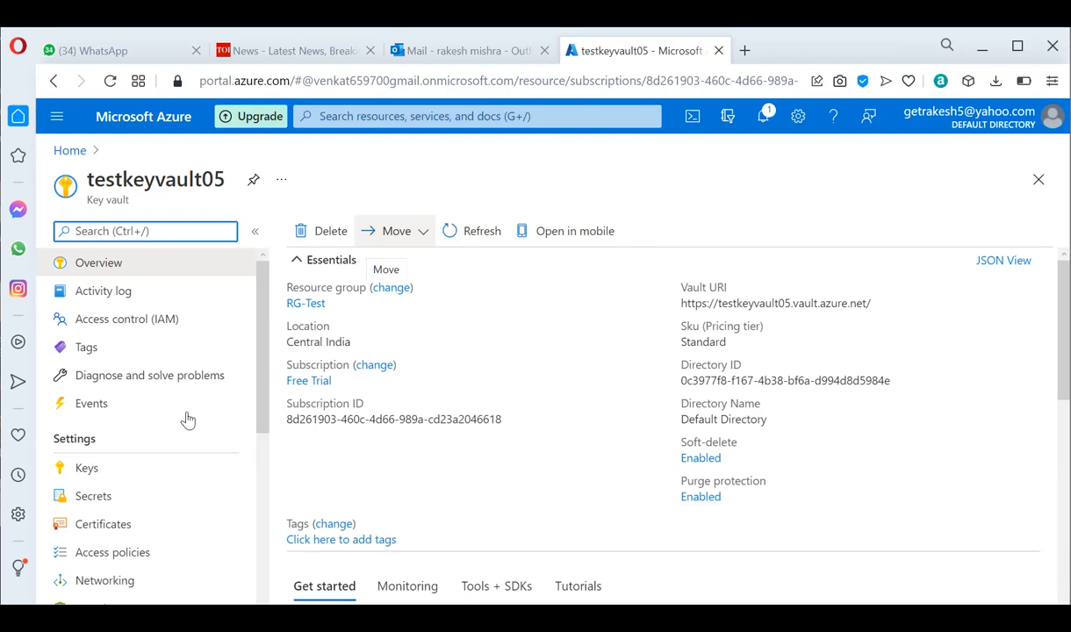
scroll(187, 420, "down", 1)
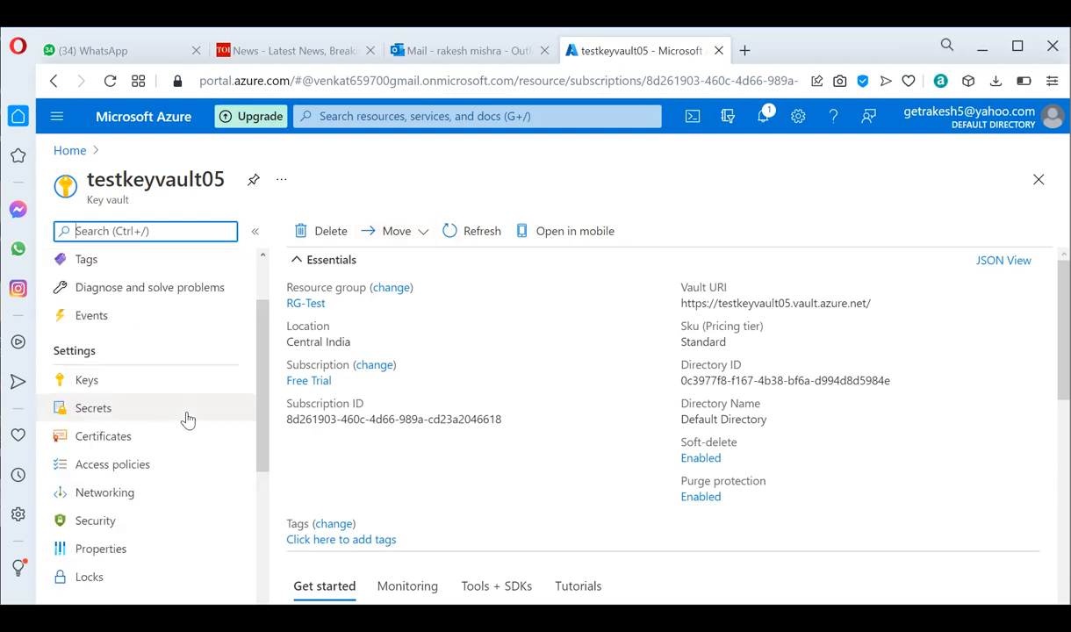
left_click(118, 467)
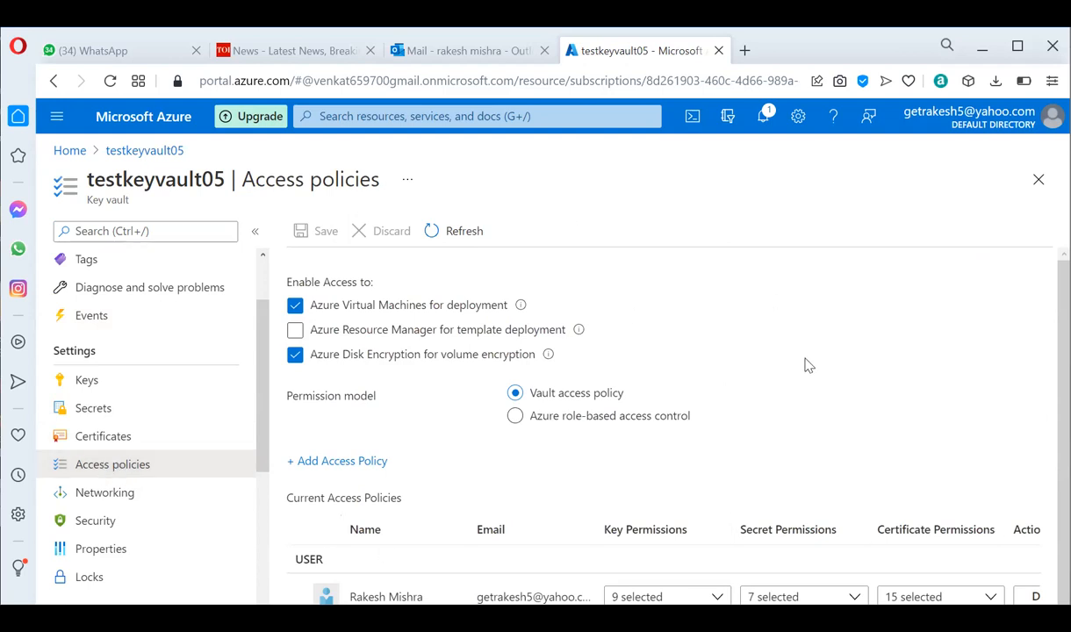
scroll(810, 360, "down", 1)
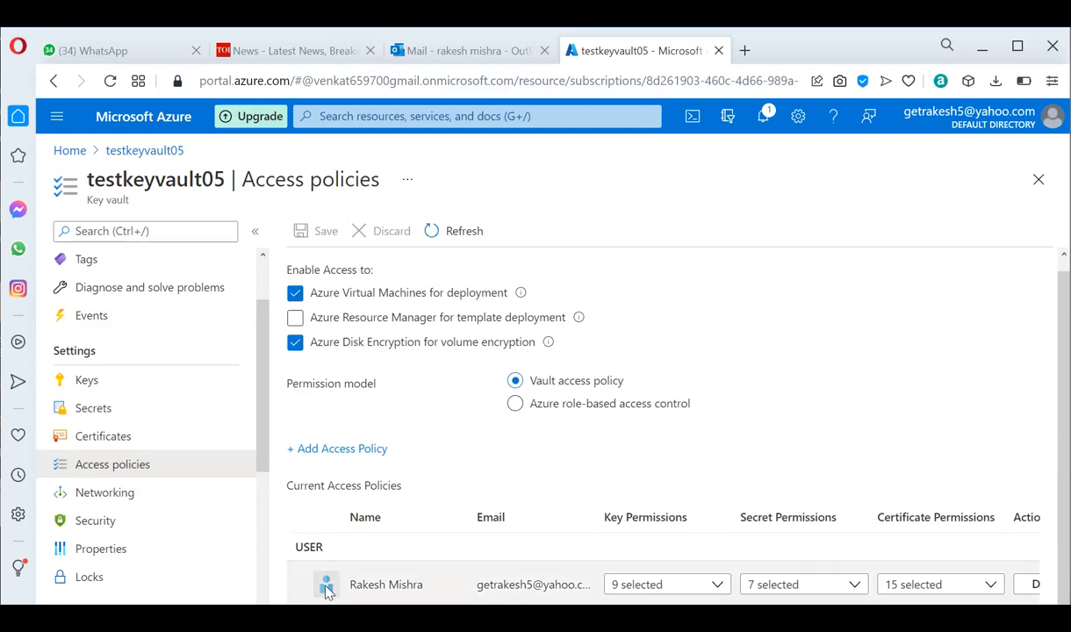
left_click(295, 318)
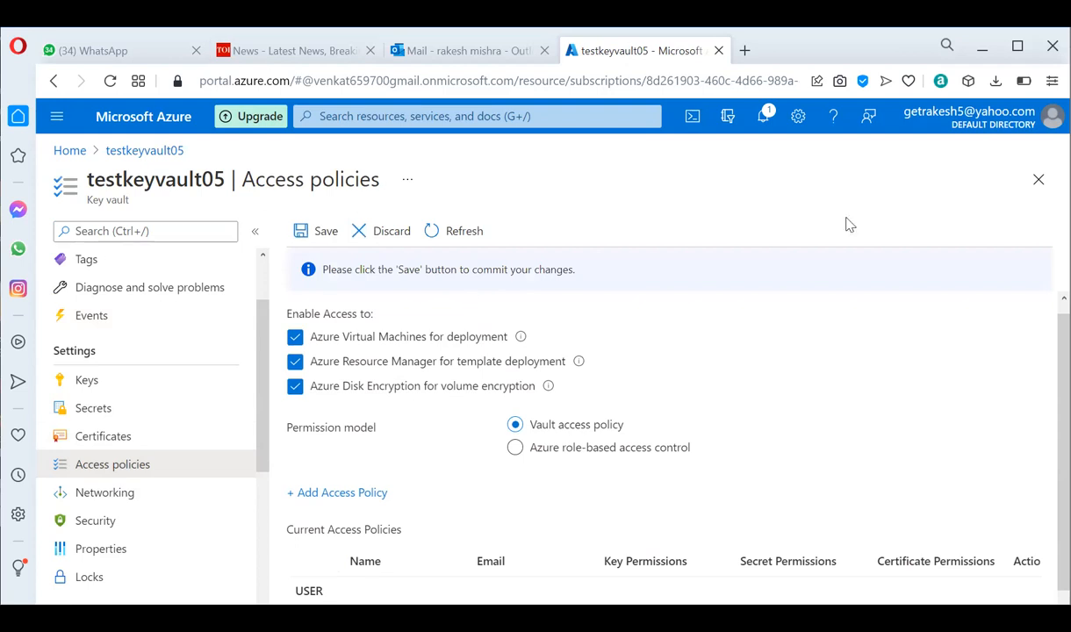
Step: Grant the listed user the key permissions Decrypt, Encrypt, Unwrap Key, Wrap Key, Verify, Sign and Purge
scroll(703, 426, "down", 1)
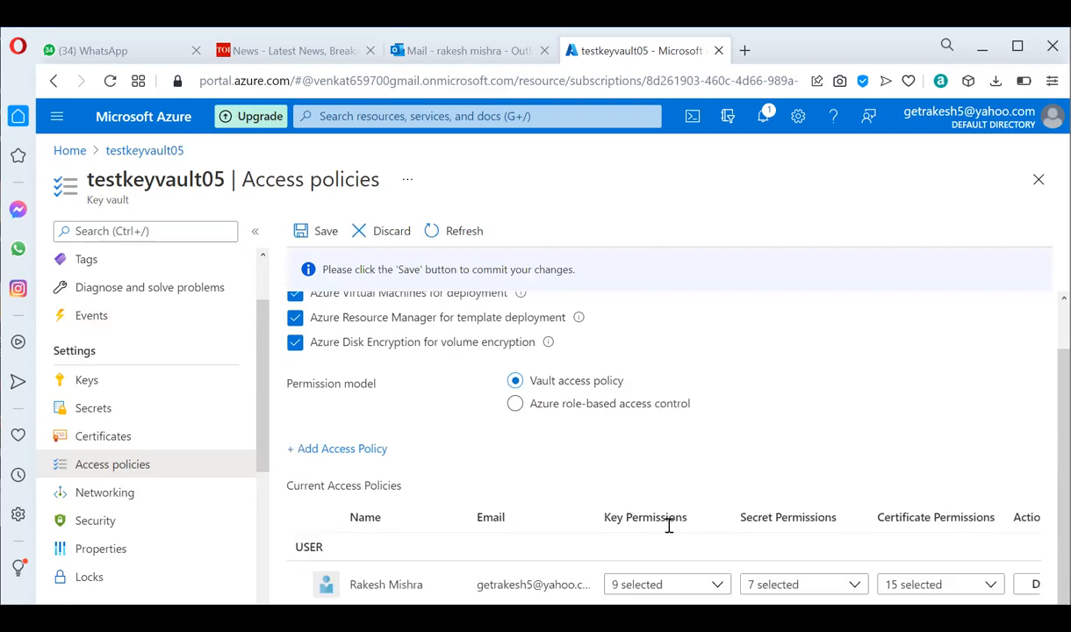
left_click(715, 584)
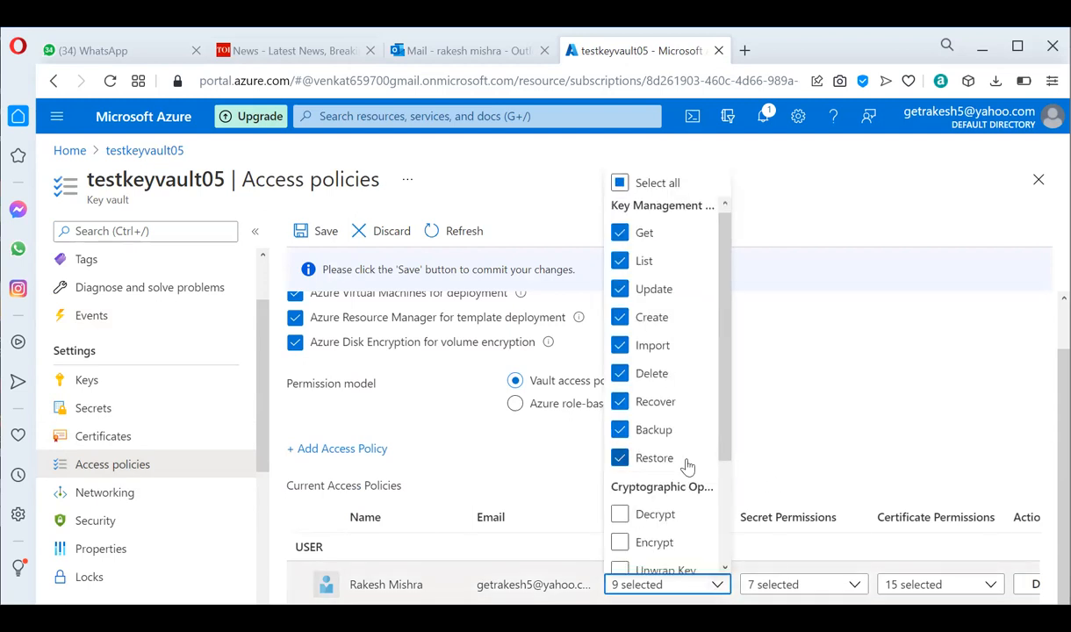
scroll(683, 456, "down", 3)
left_click(634, 365)
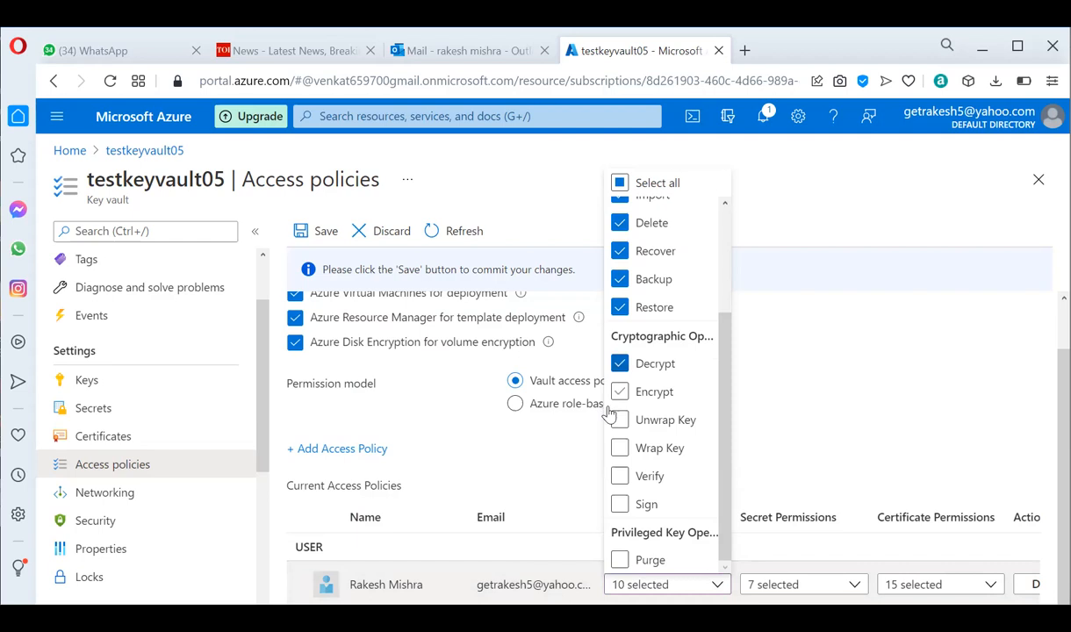
left_click(620, 392)
left_click(623, 420)
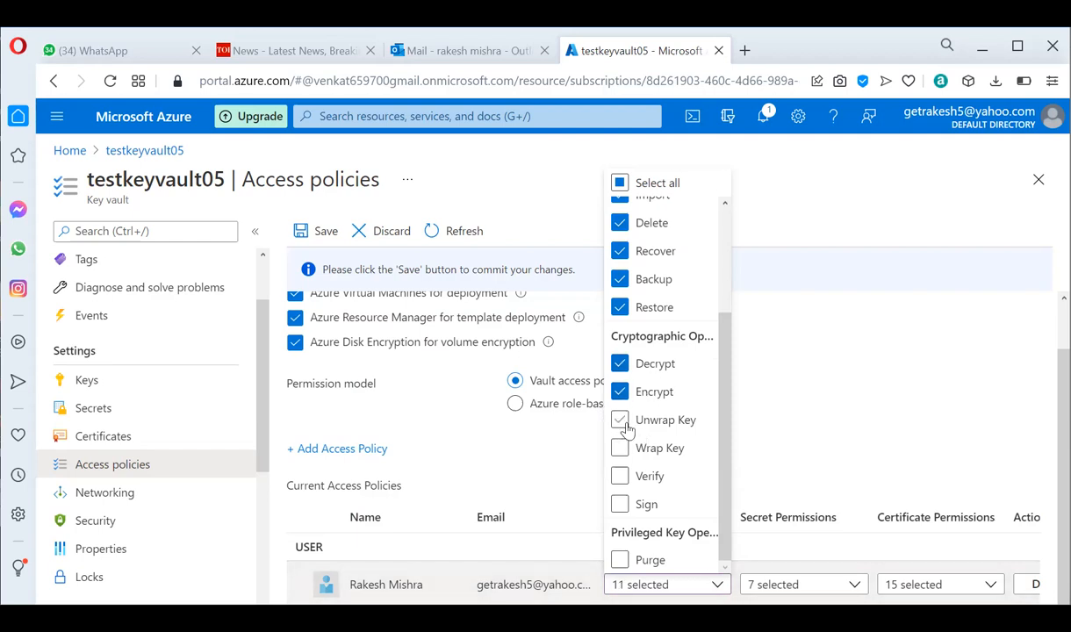
left_click(620, 448)
left_click(620, 477)
left_click(619, 505)
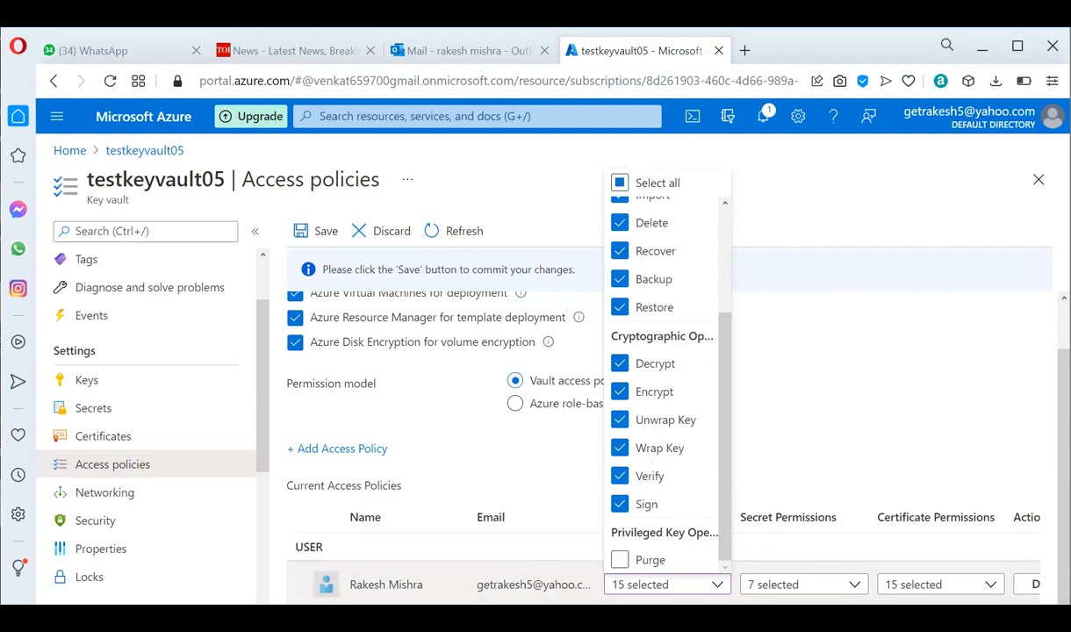
left_click(620, 560)
left_click(838, 413)
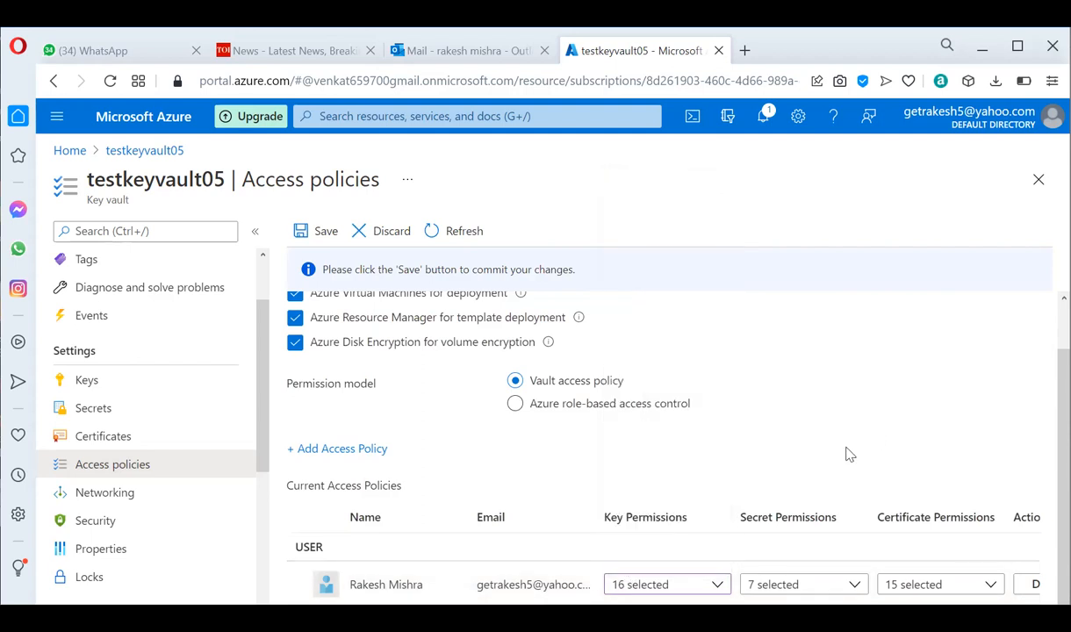
Step: Add the Purge secret permission for the user and recheck the selected key permissions
left_click(797, 586)
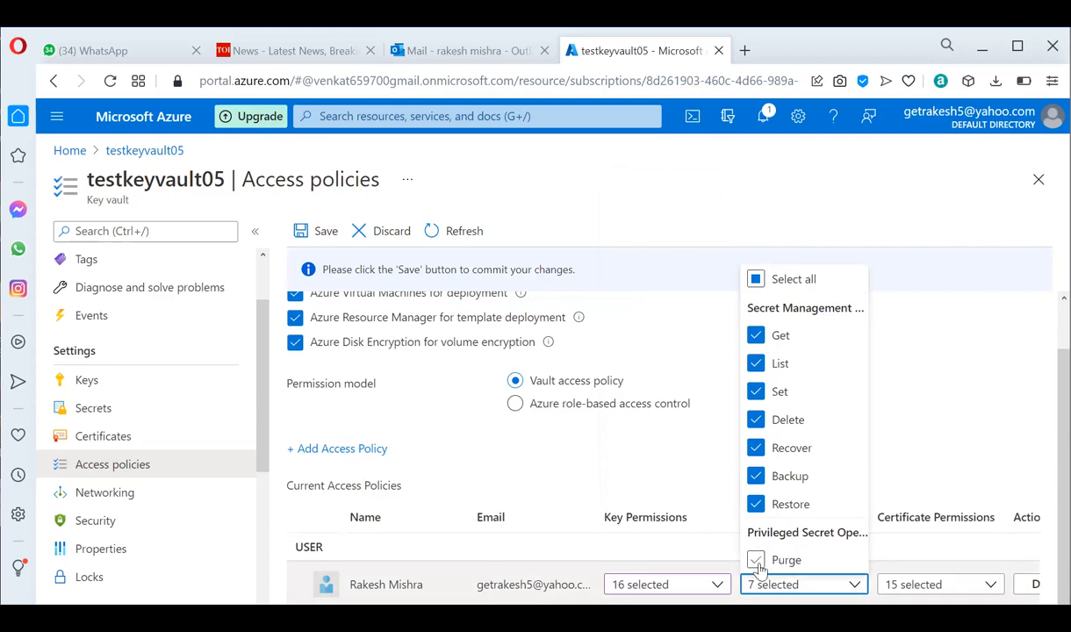
left_click(756, 559)
left_click(693, 485)
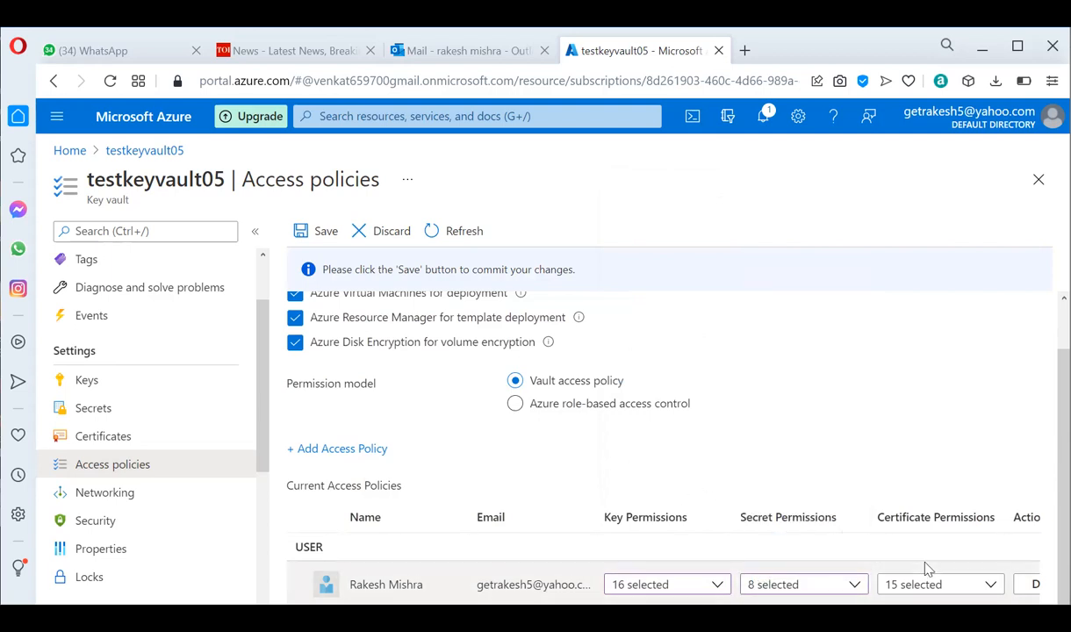
left_click(660, 586)
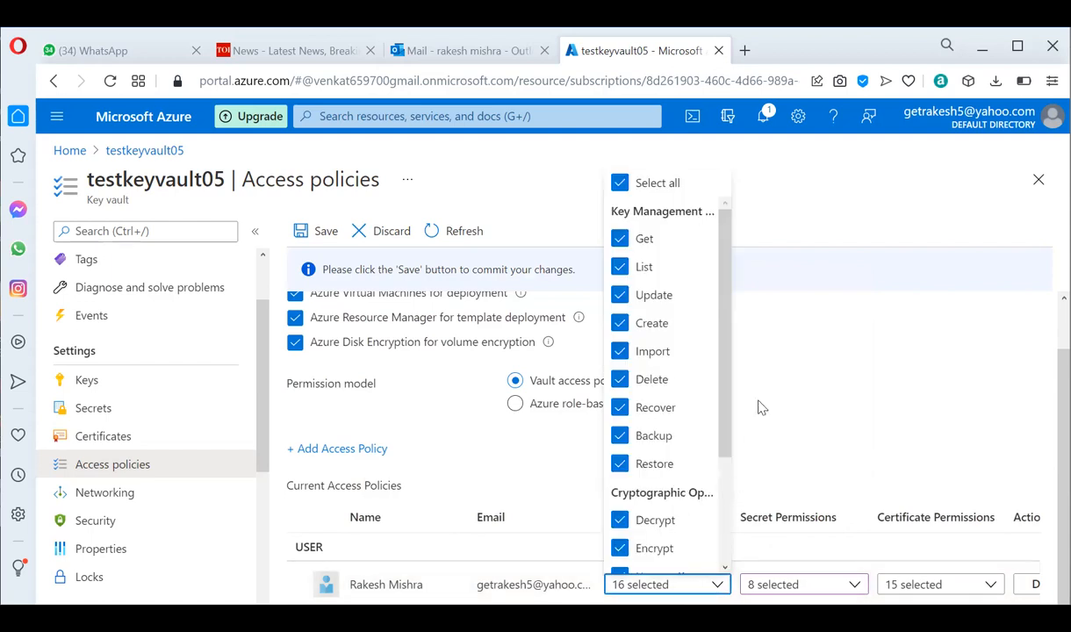
scroll(650, 522, "down", 2)
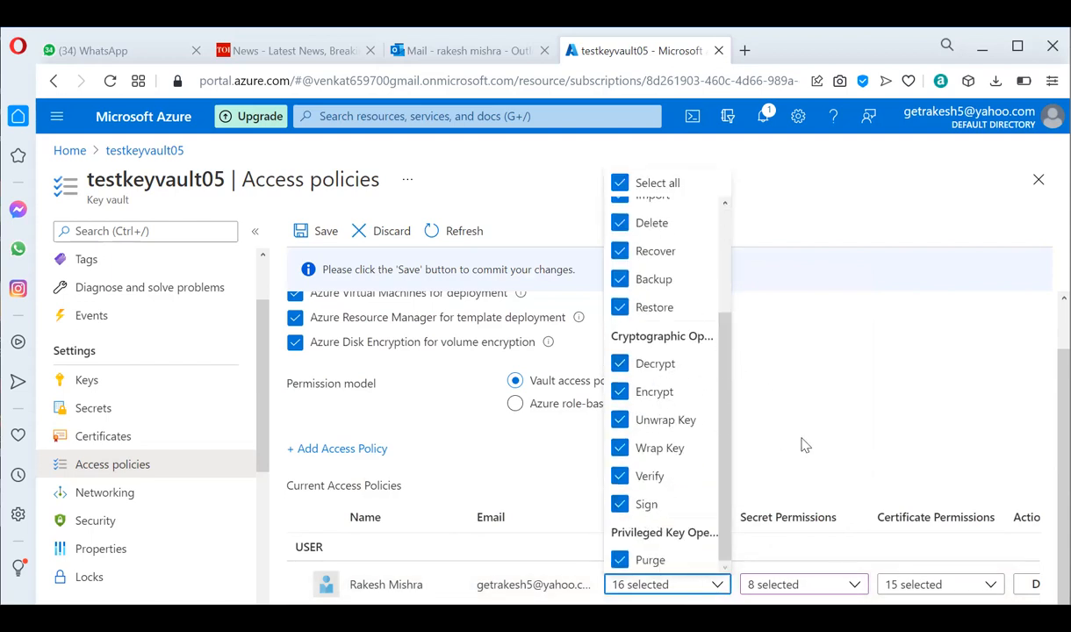
left_click(774, 445)
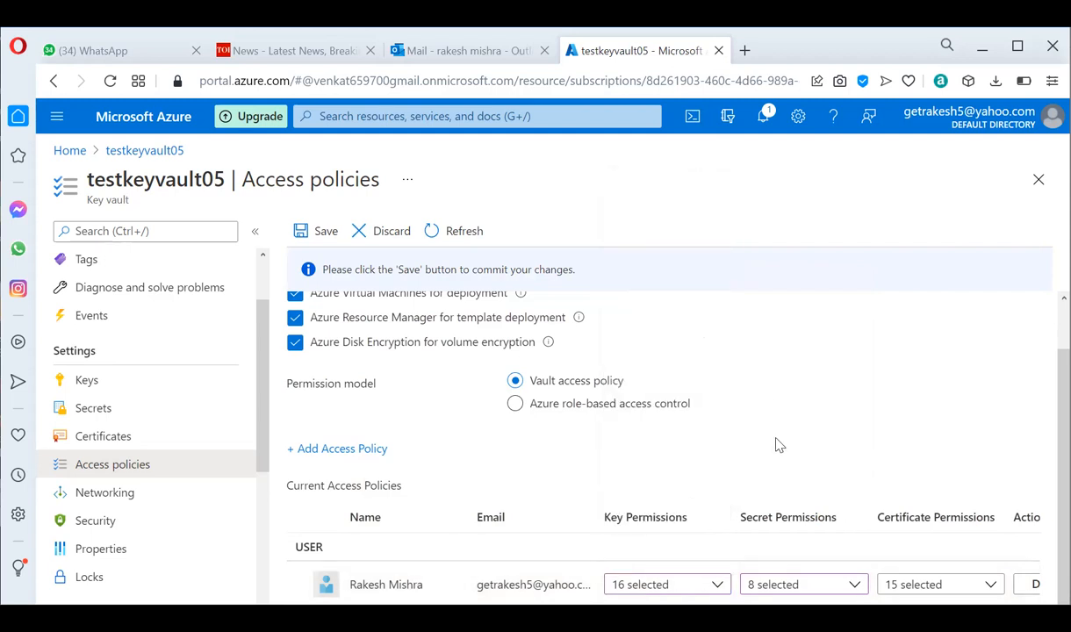
Step: Check the user's certificate permissions and save the access policy changes of testkeyvault05
left_click(942, 586)
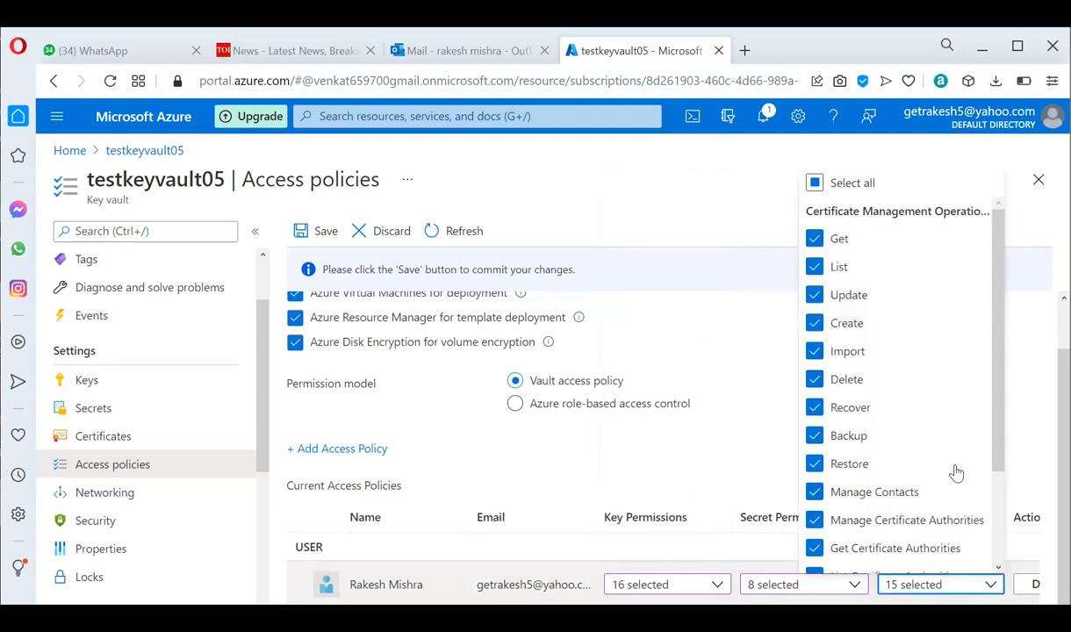
scroll(953, 456, "down", 2)
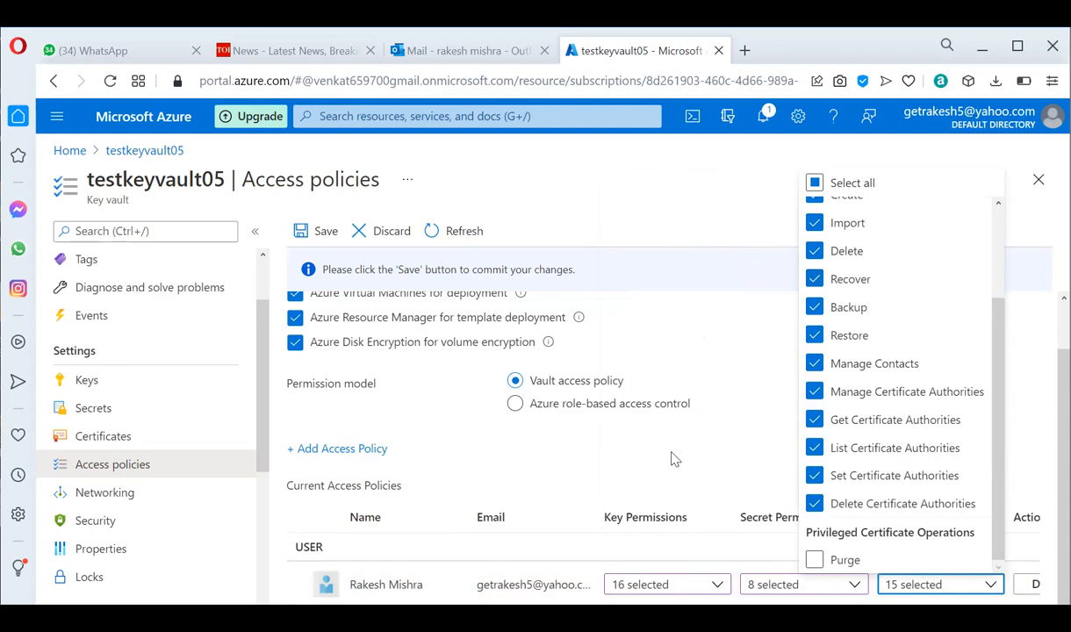
left_click(641, 434)
left_click(325, 231)
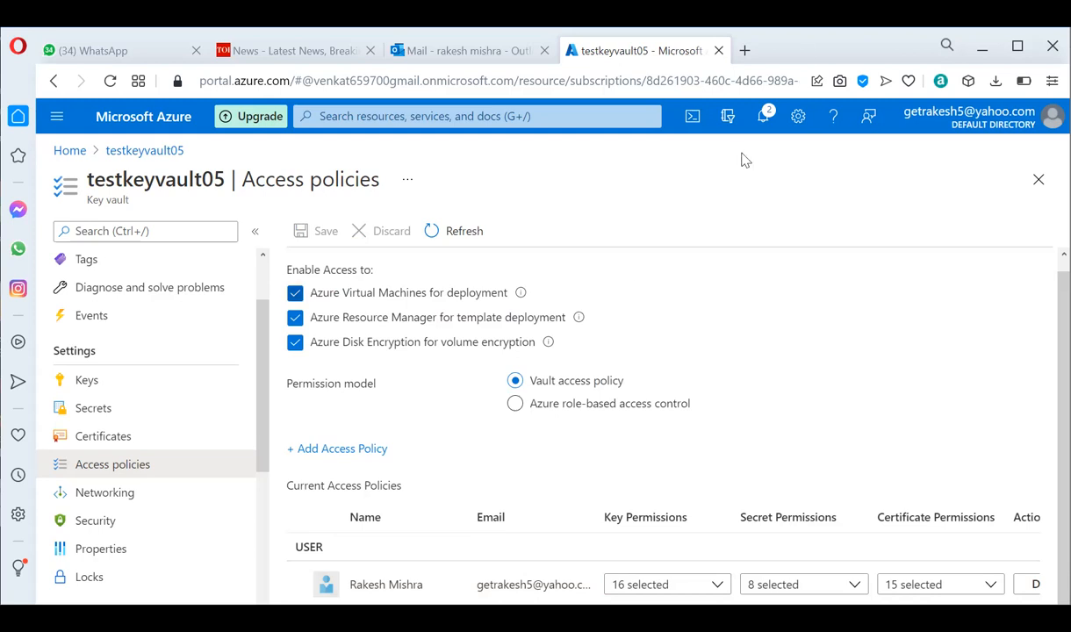
Step: Check and clear the portal notifications, including the key vault update, and return to the portal home page
left_click(762, 123)
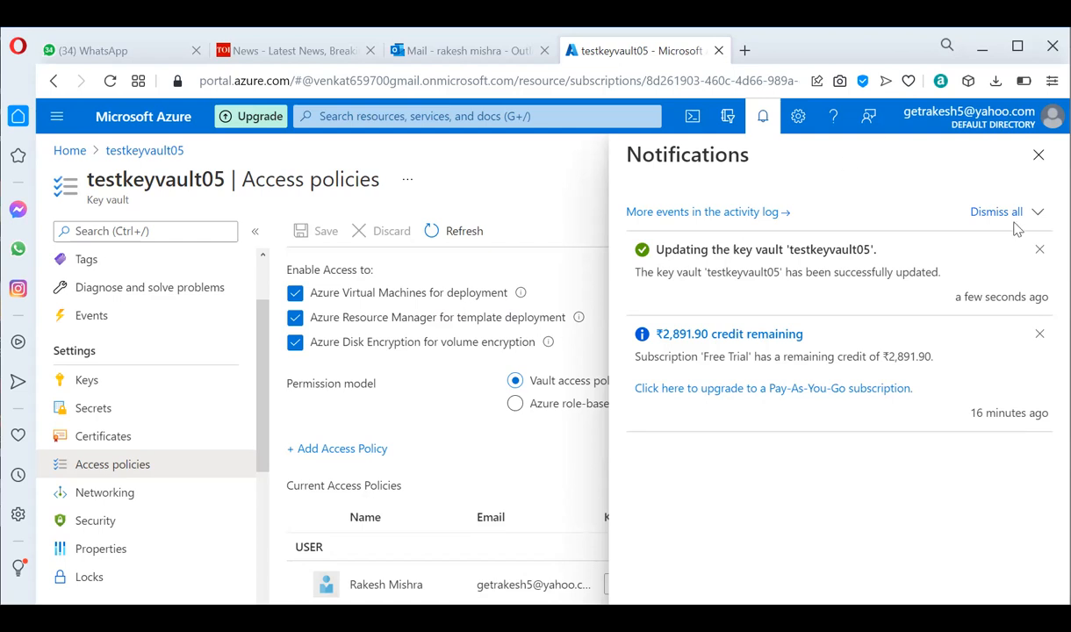
left_click(1039, 250)
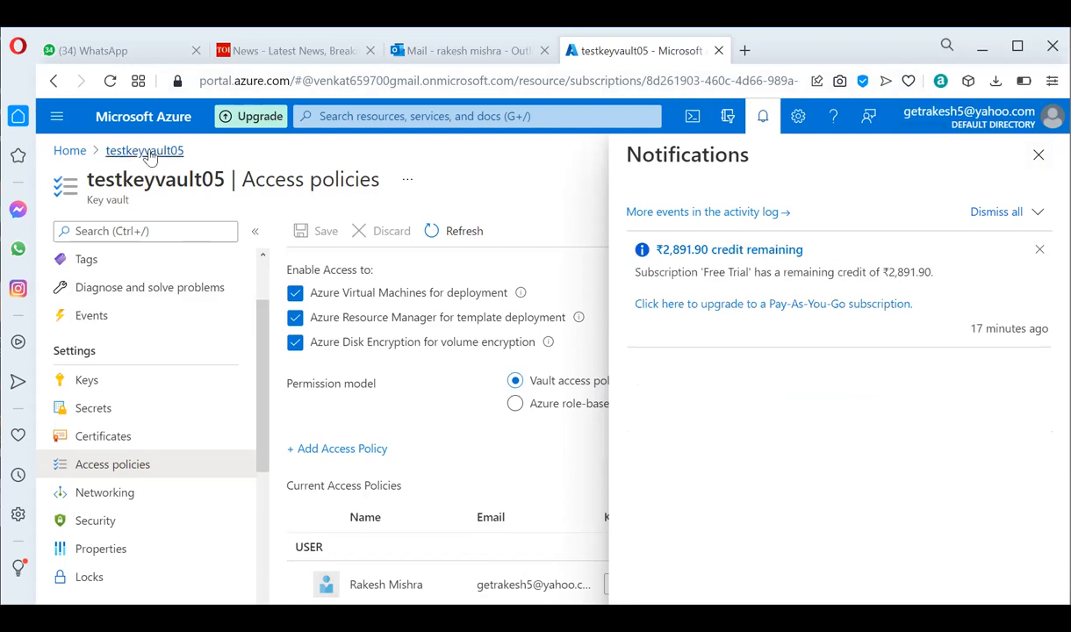
left_click(91, 153)
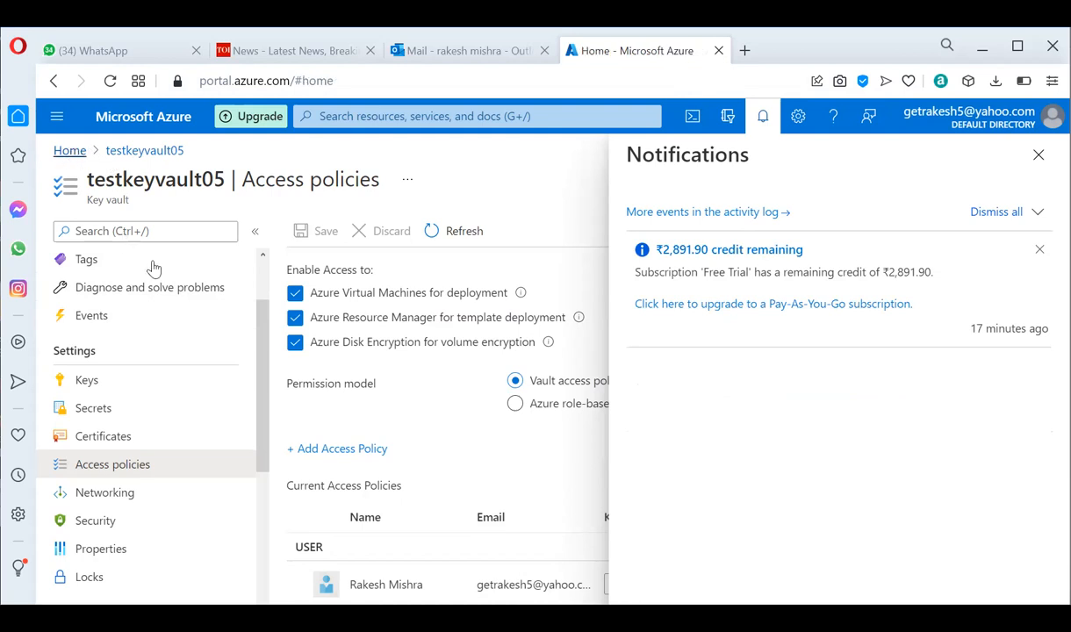
left_click(1038, 249)
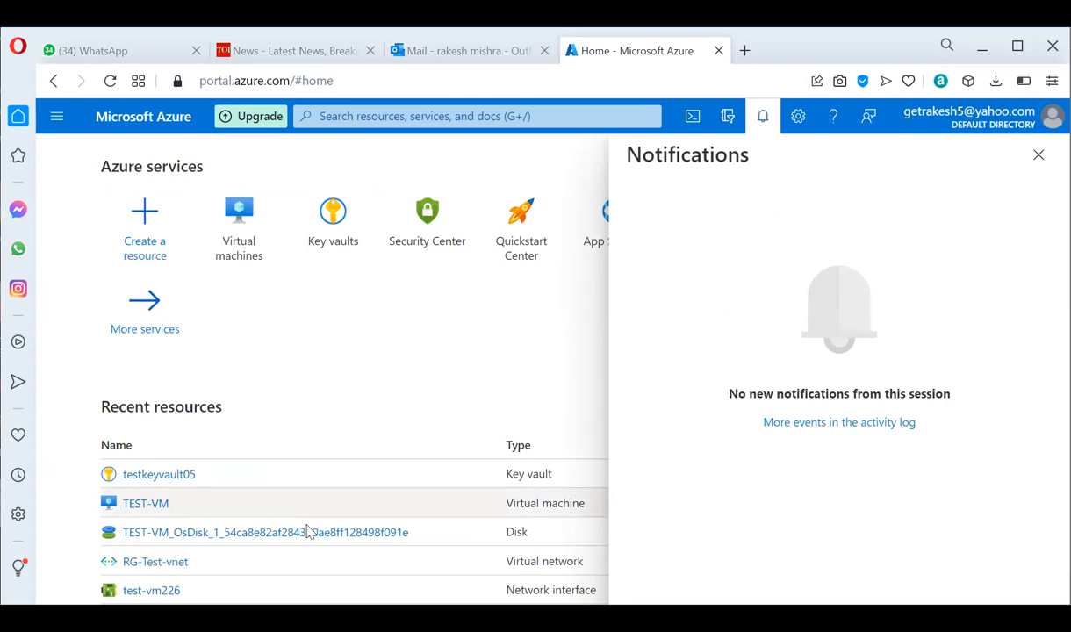
Step: Open TEST-VM's backup configuration and try to enable backup with the new vault vault860 in RG-Test
left_click(146, 503)
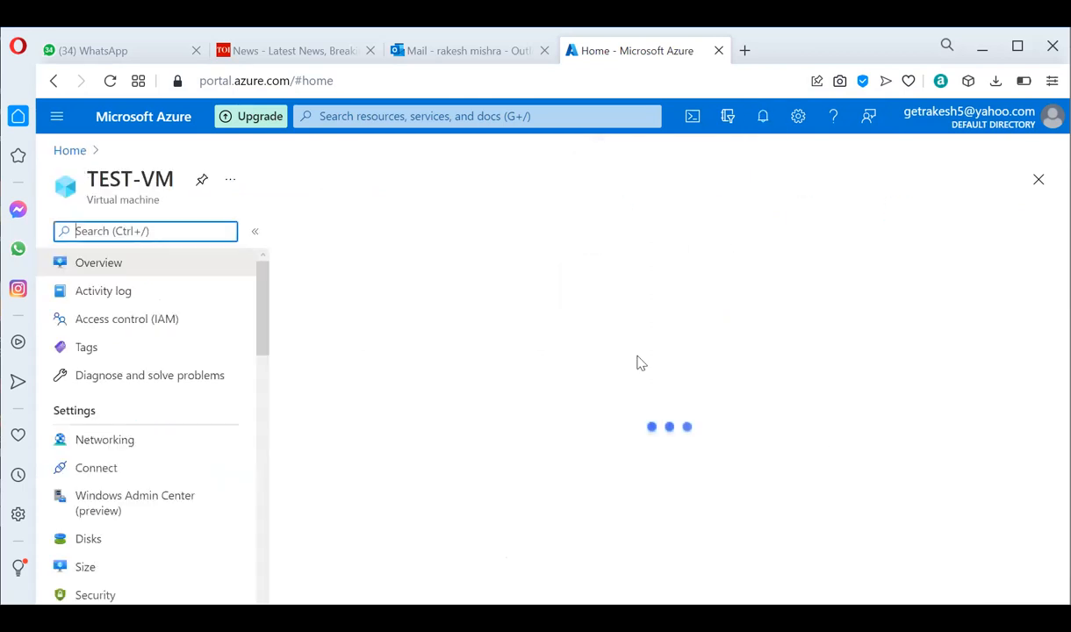
scroll(124, 427, "down", 2)
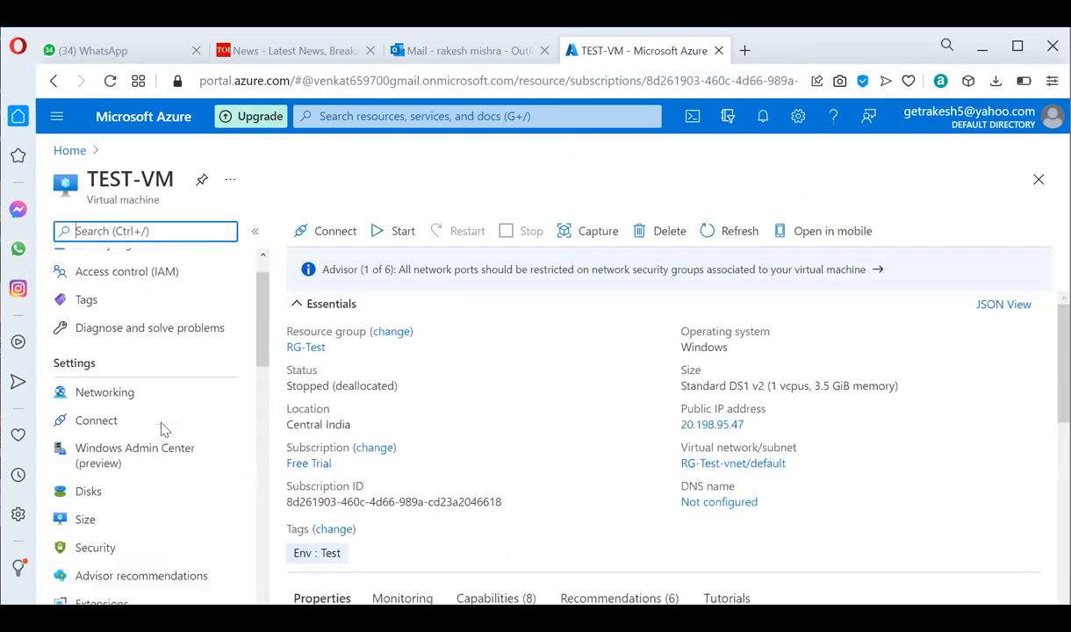
scroll(124, 428, "down", 1)
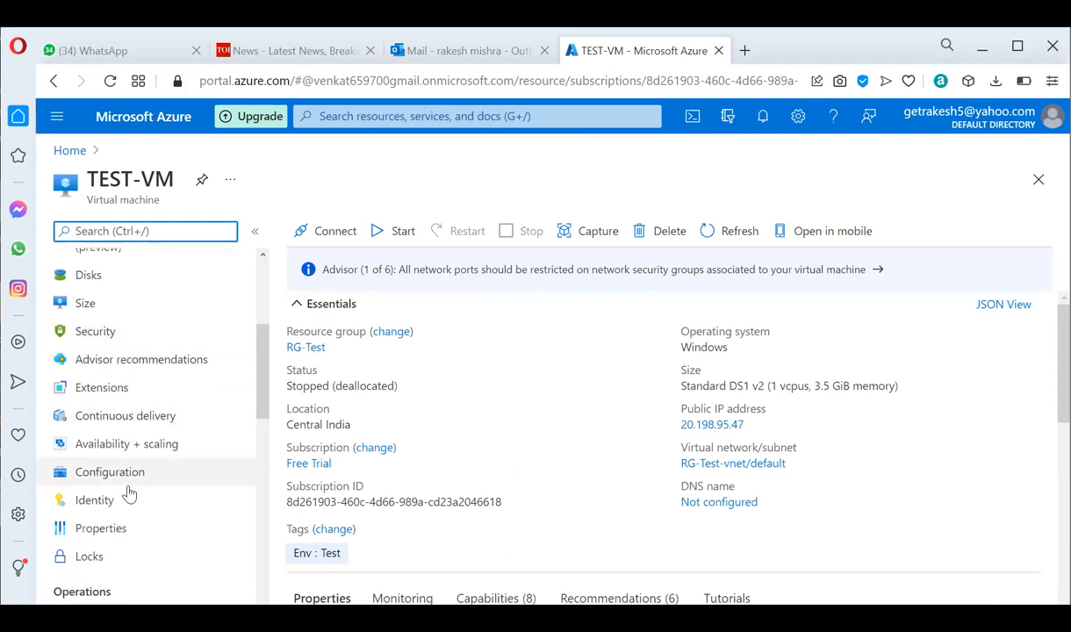
scroll(140, 395, "down", 3)
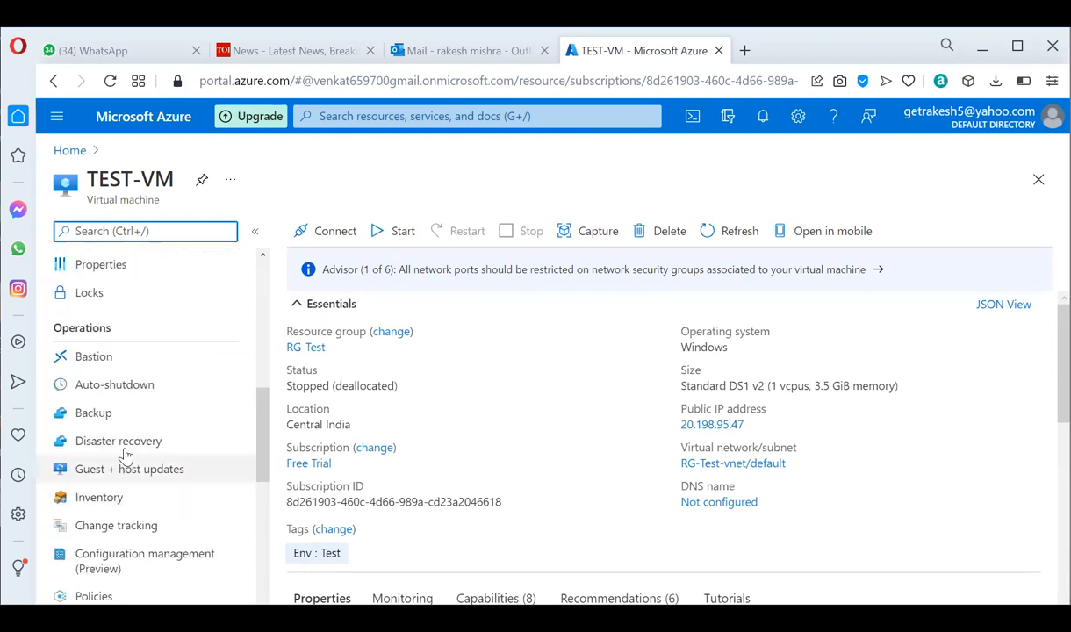
left_click(104, 412)
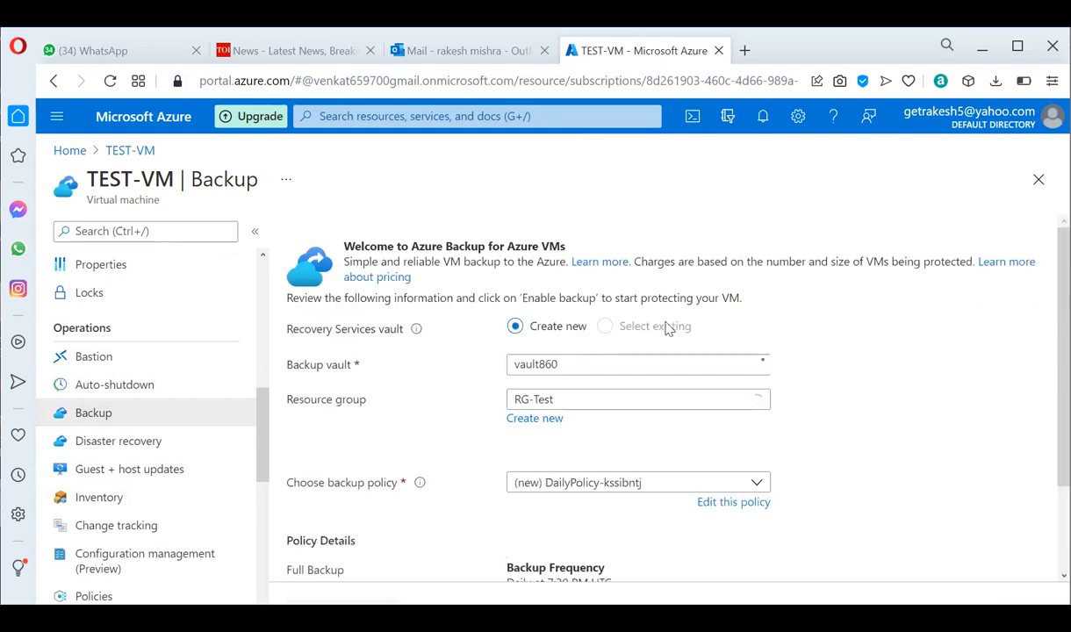
scroll(823, 381, "down", 1)
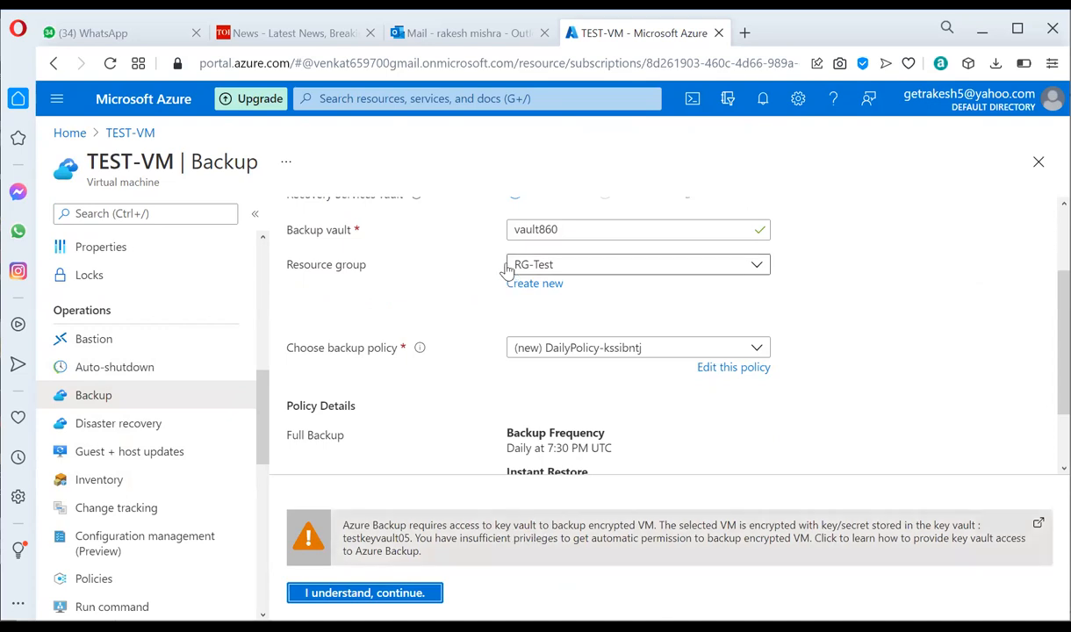
scroll(434, 341, "up", 3)
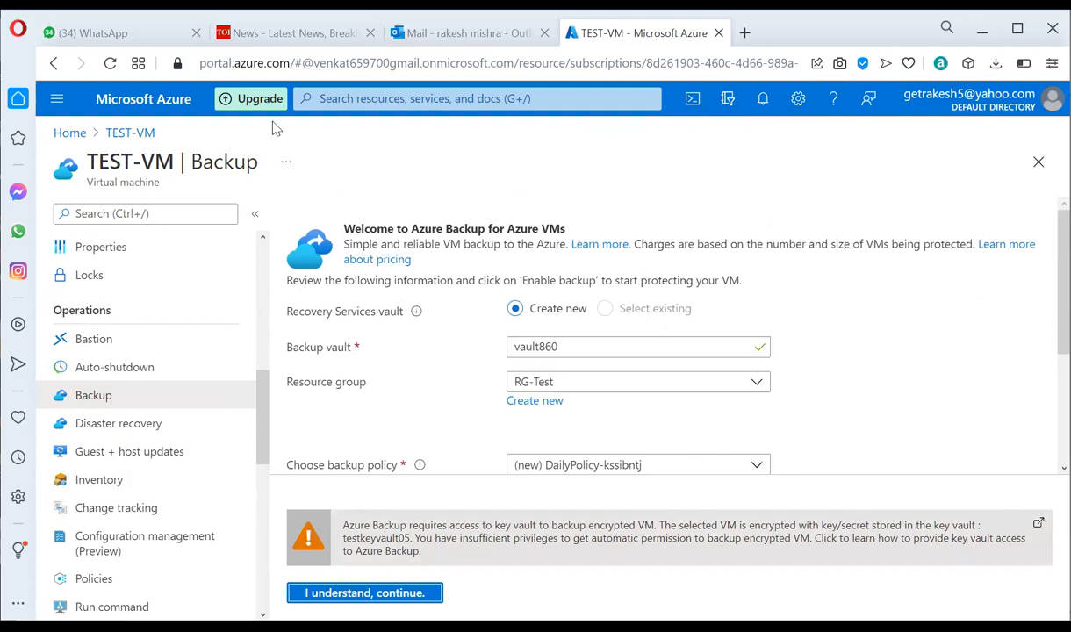
Step: Reload TEST-VM's backup page and try to enable backup with the new vault vault551 in RG-Test
key("ctrl+l")
key("Escape")
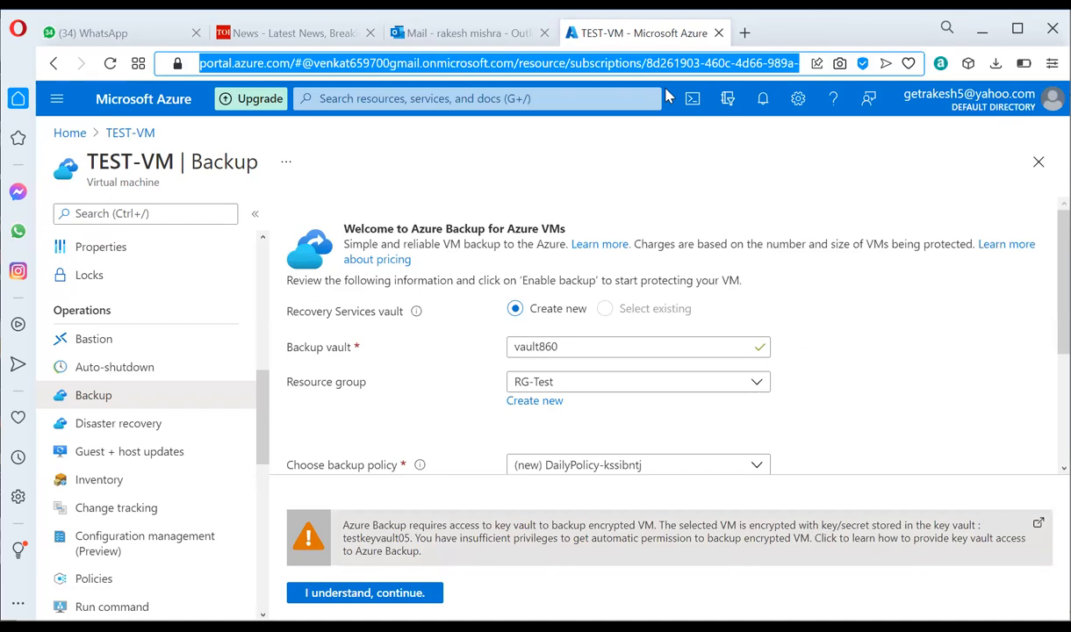
key("Return")
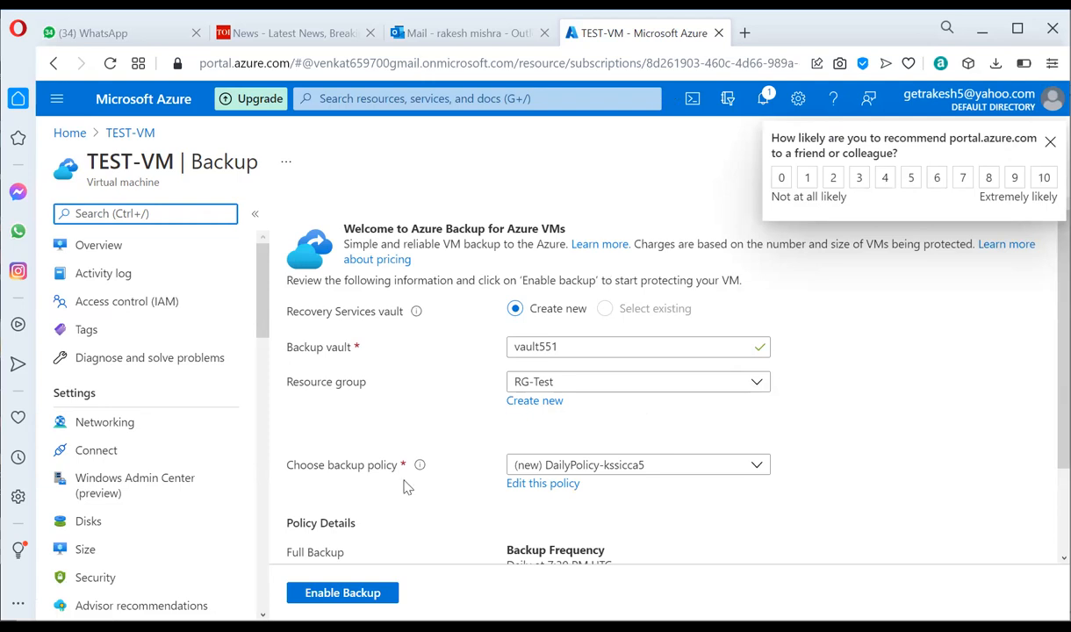
scroll(407, 487, "down", 2)
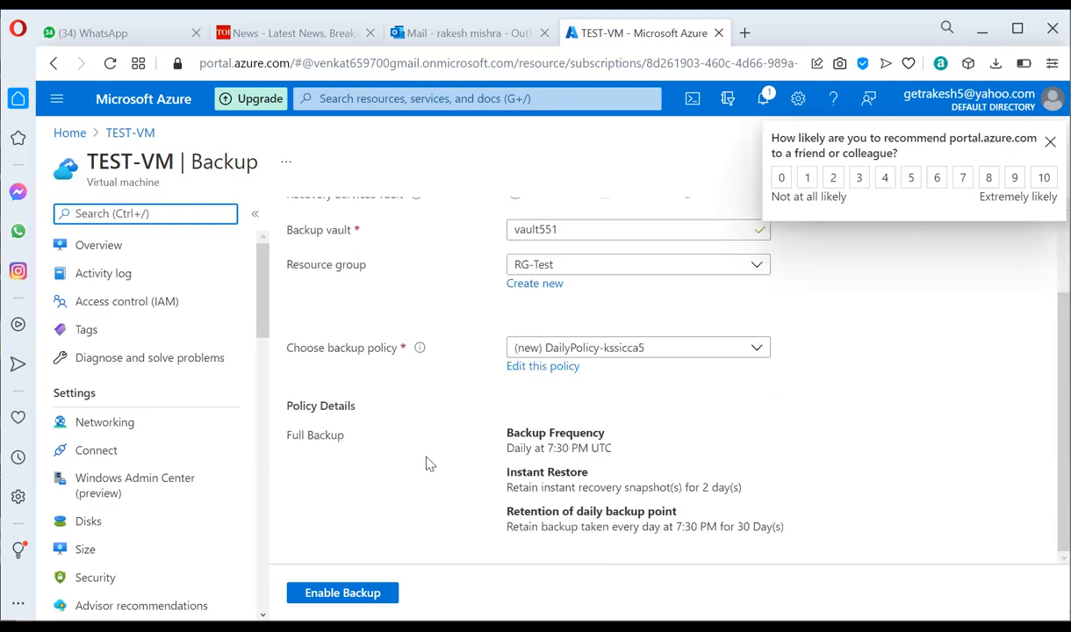
left_click(339, 596)
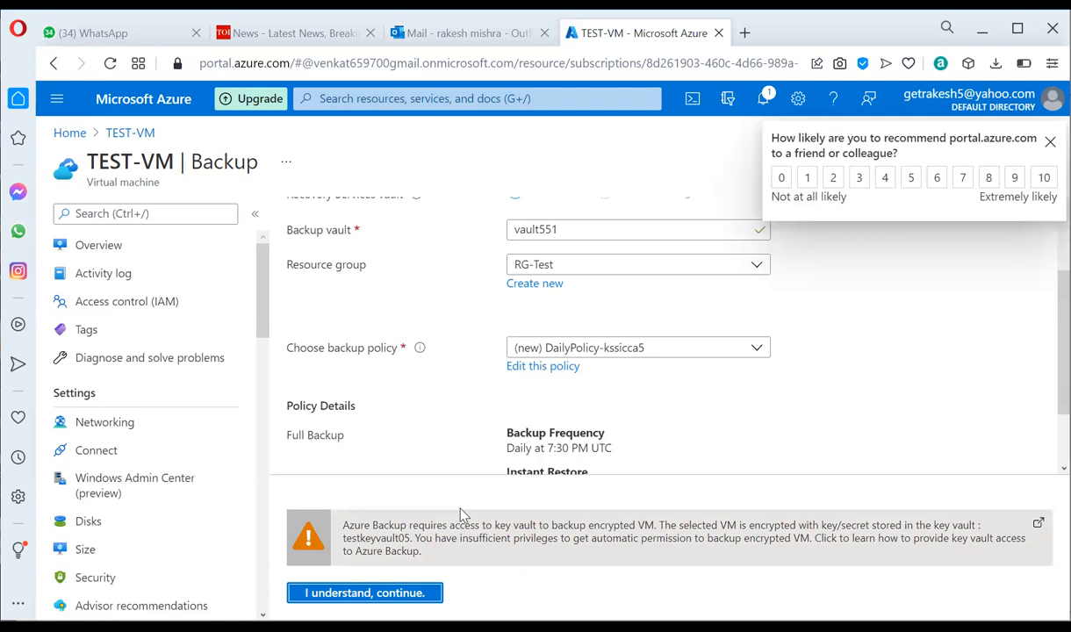
Step: Return to the access policies of the key vault testkeyvault05 and review the user's selected key and secret permissions
left_click(458, 503)
left_click(470, 379)
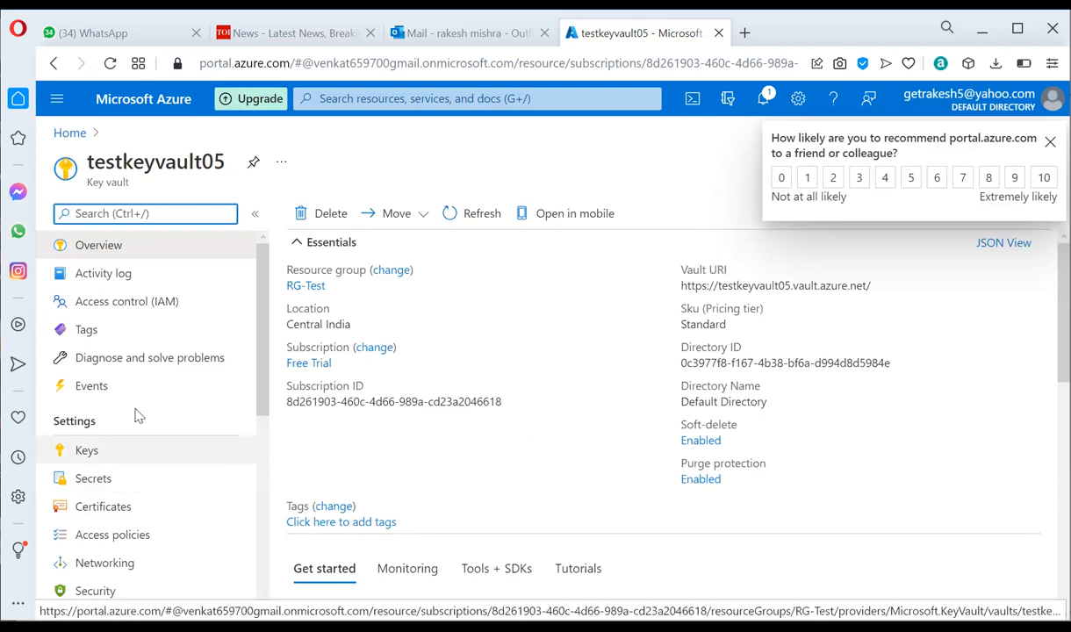
left_click(113, 535)
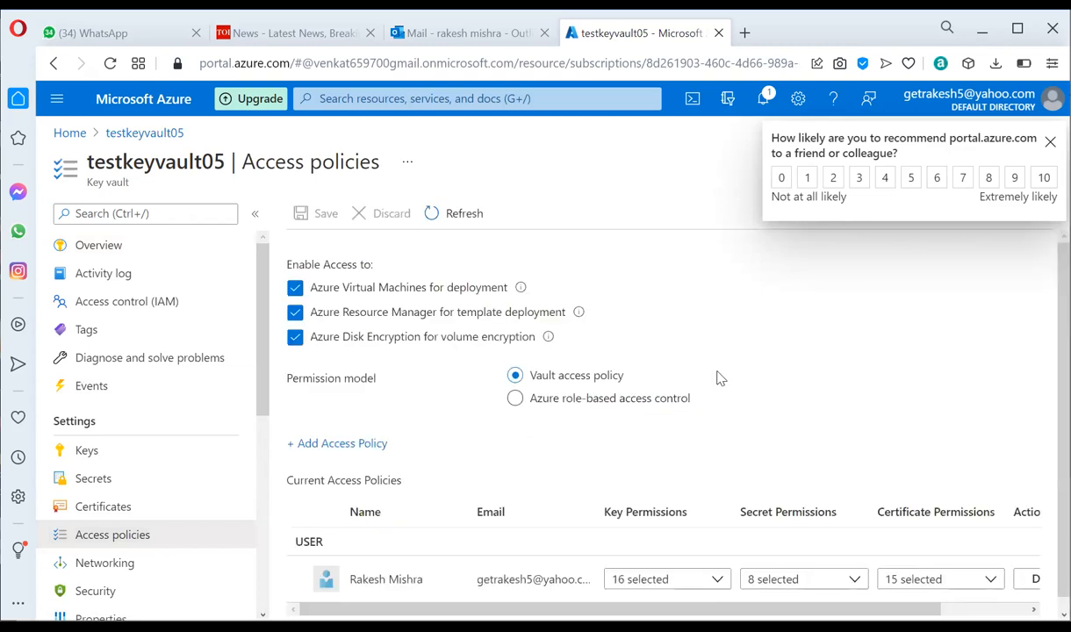
scroll(721, 377, "down", 1)
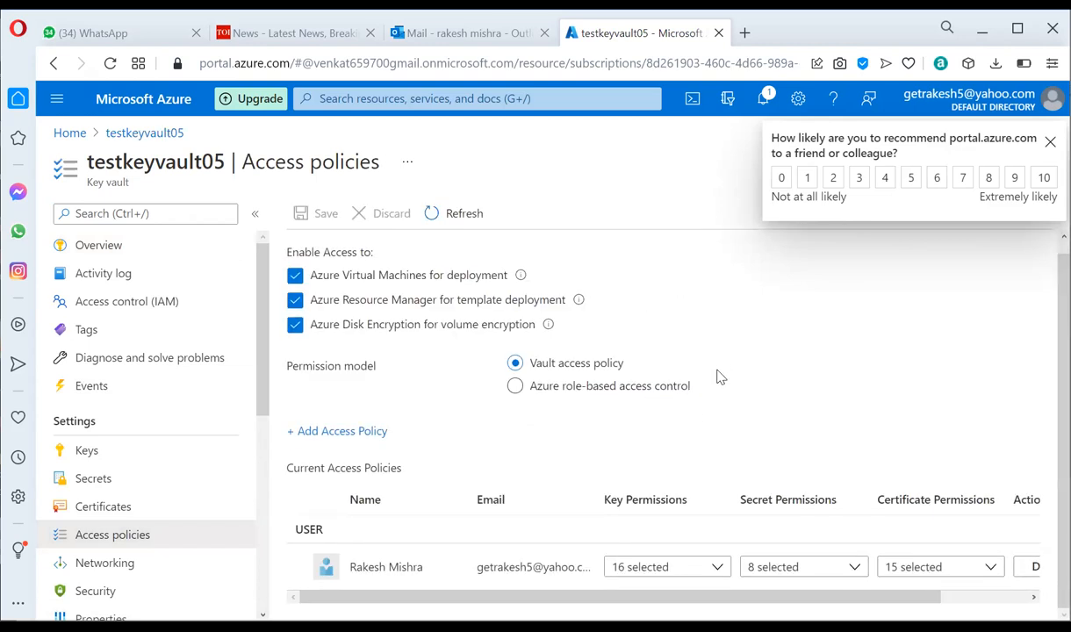
left_click(710, 566)
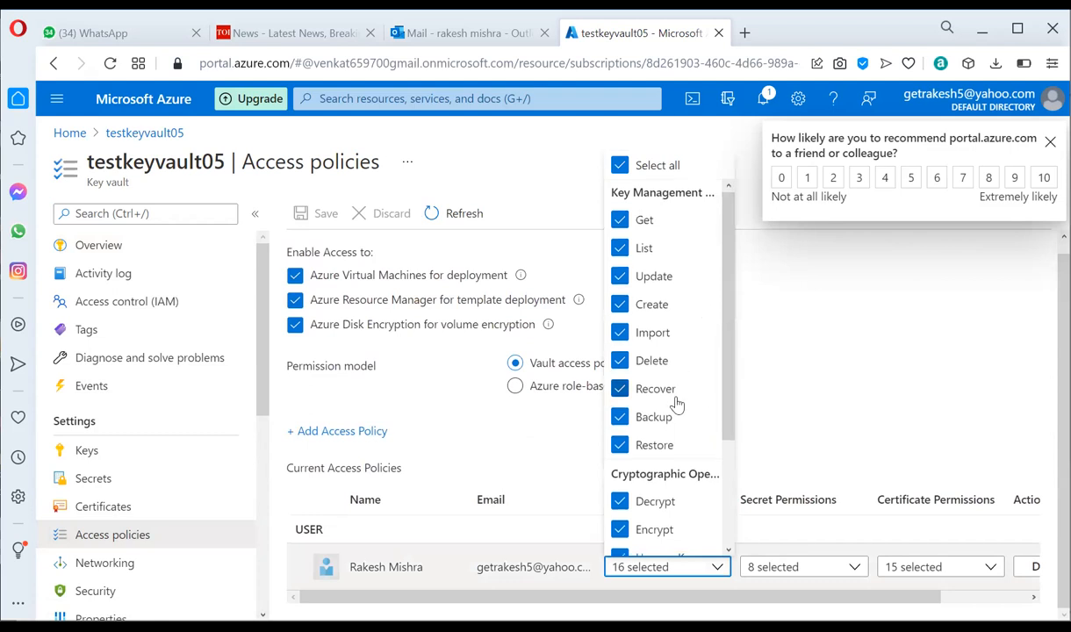
scroll(683, 430, "down", 2)
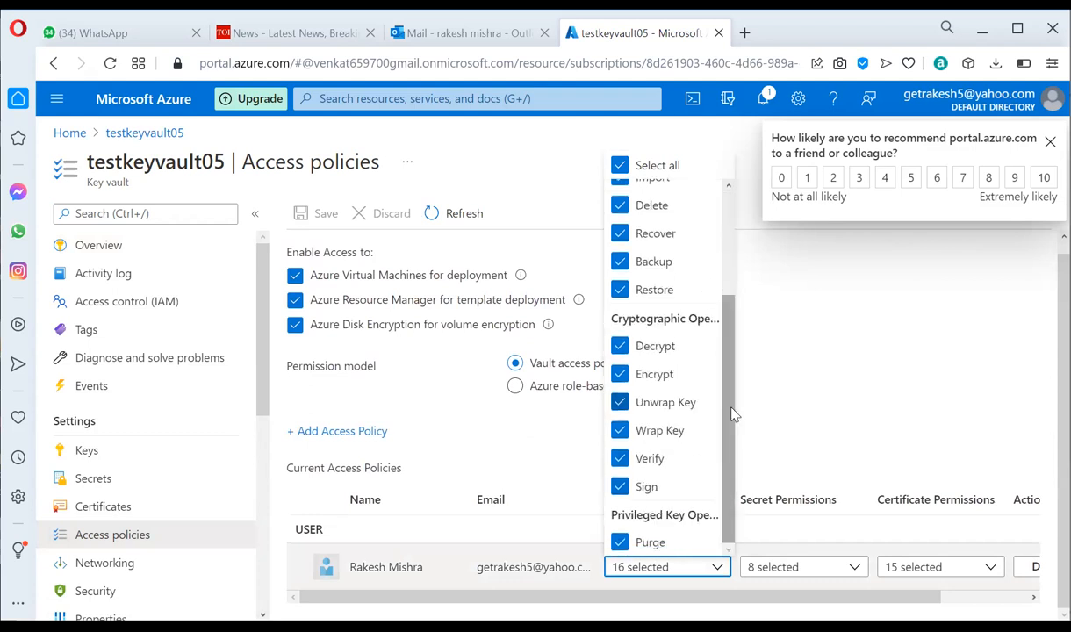
left_click(757, 437)
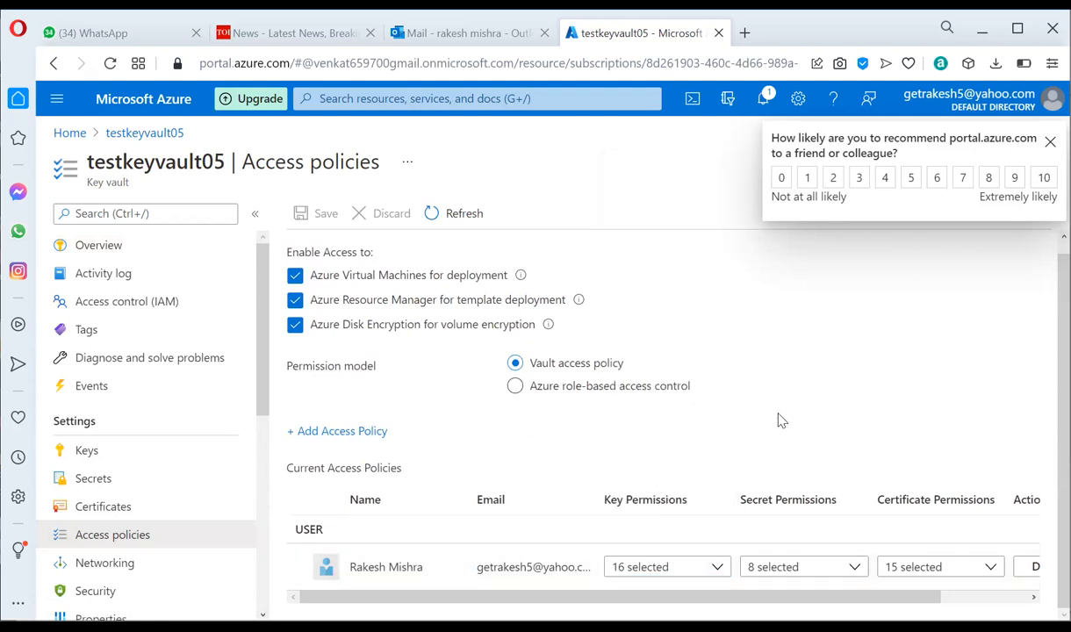
left_click(785, 569)
left_click(787, 569)
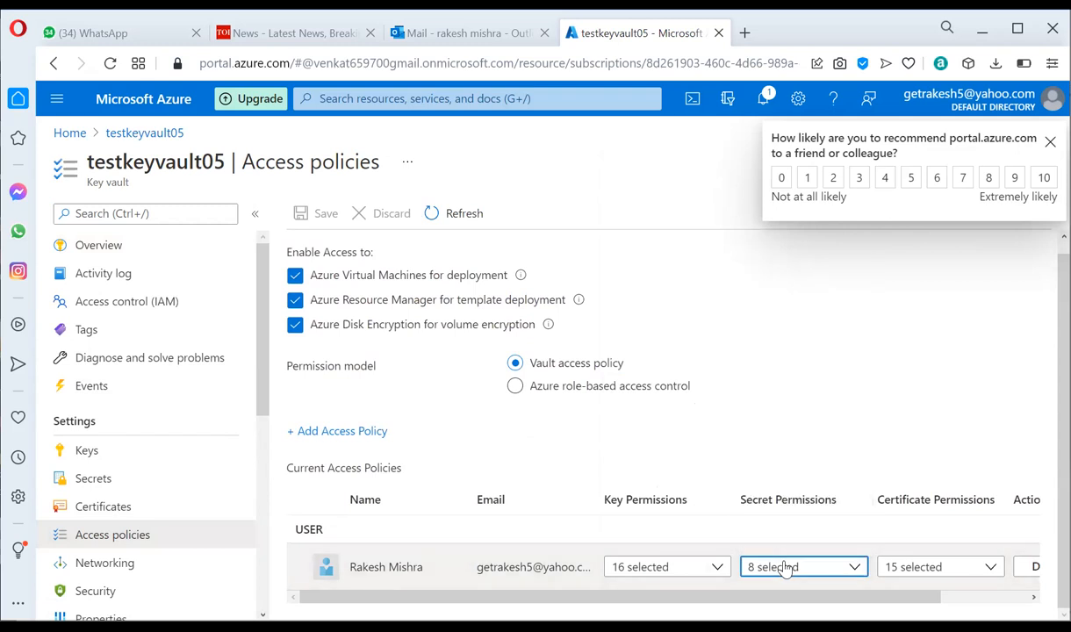
Step: Try to add an access policy to testkeyvault05 from the Azure Backup template
scroll(755, 465, "up", 1)
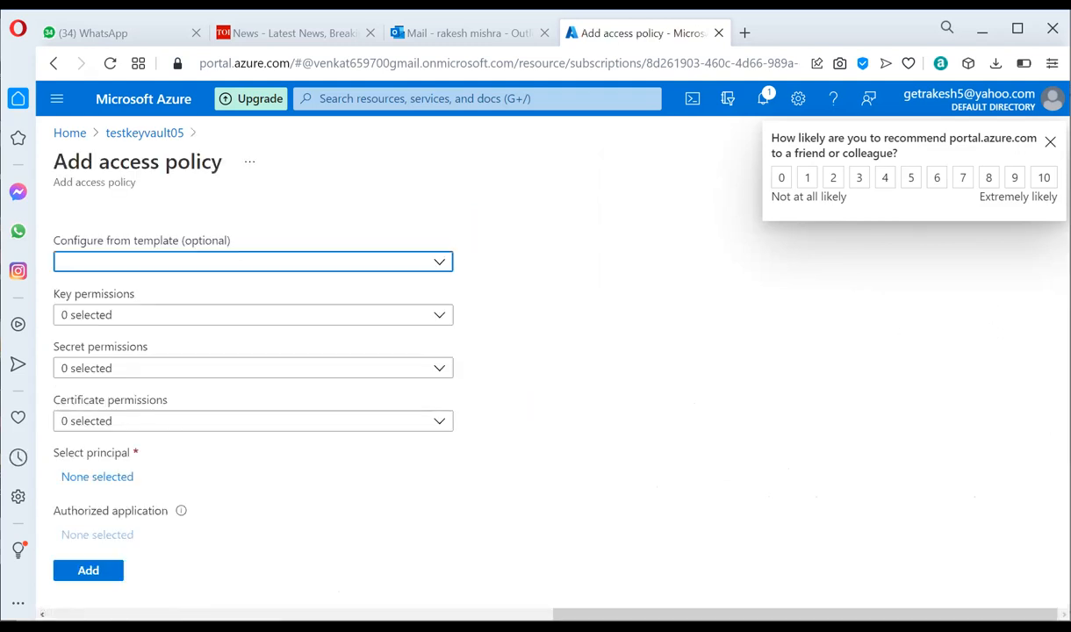
left_click(436, 261)
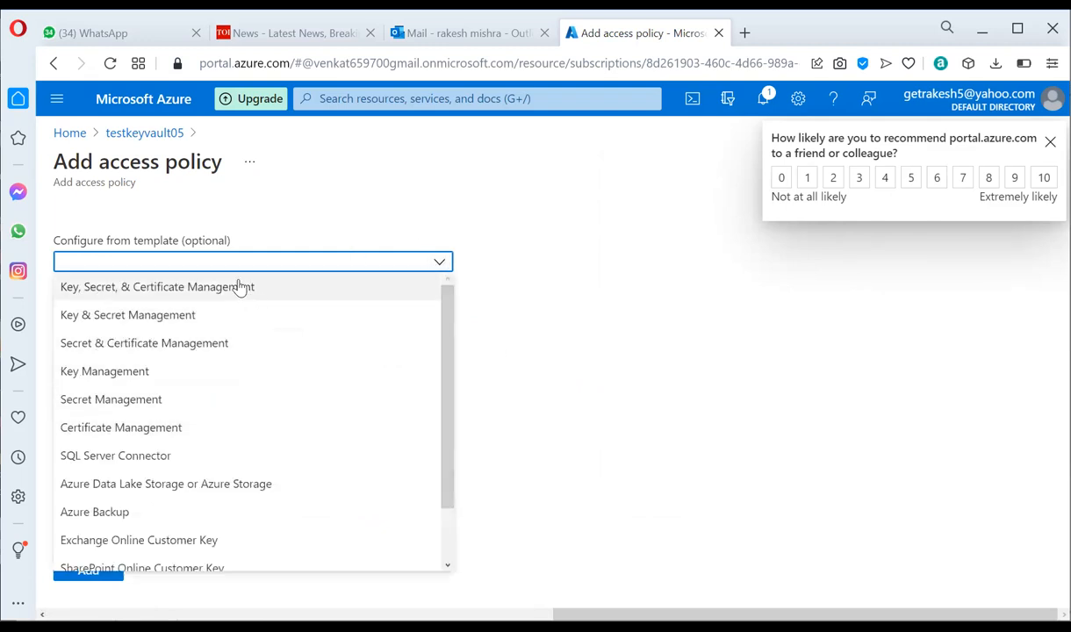
left_click(105, 513)
left_click(642, 306)
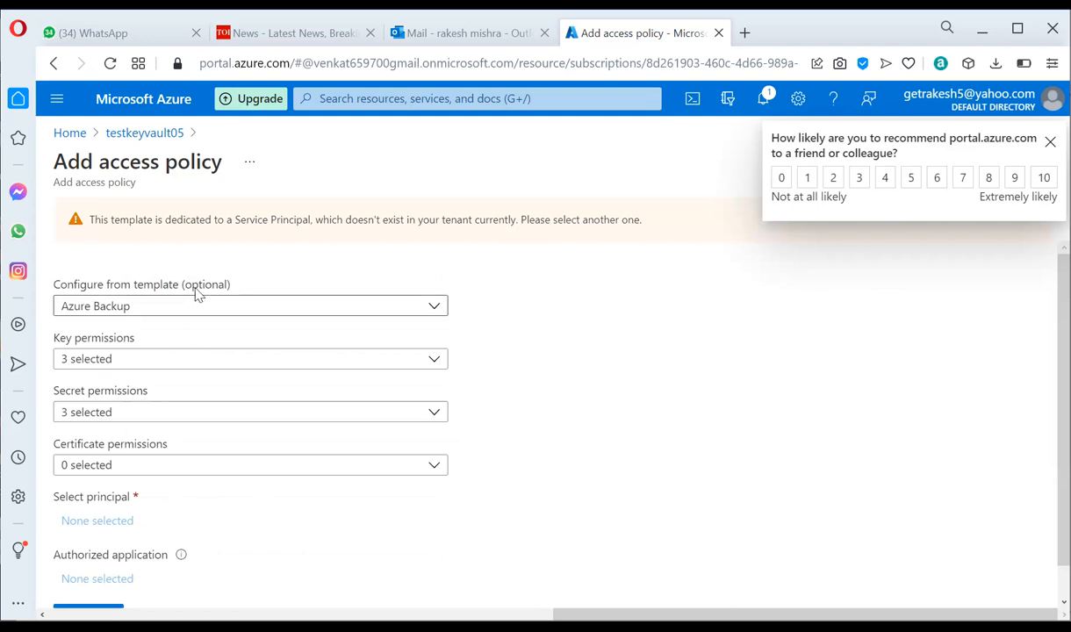
left_click(435, 362)
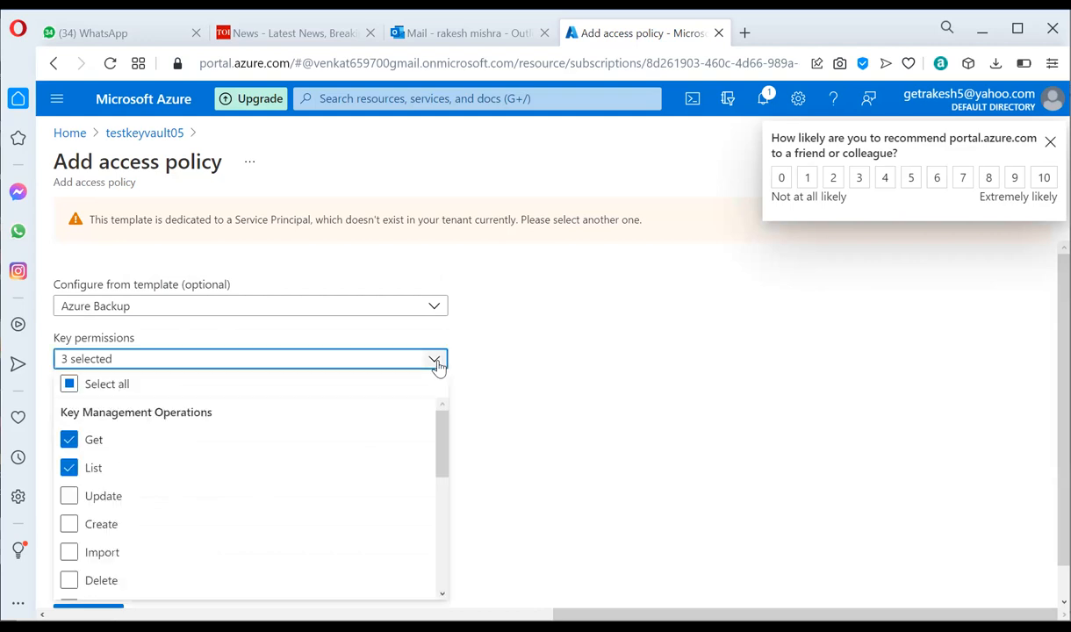
left_click(522, 370)
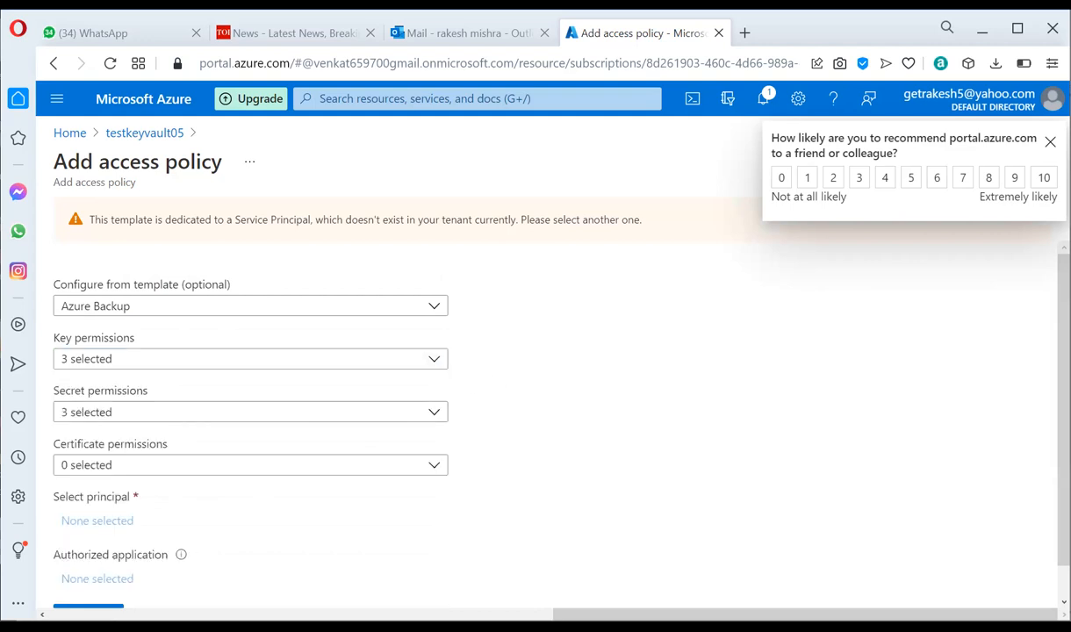
scroll(251, 491, "down", 1)
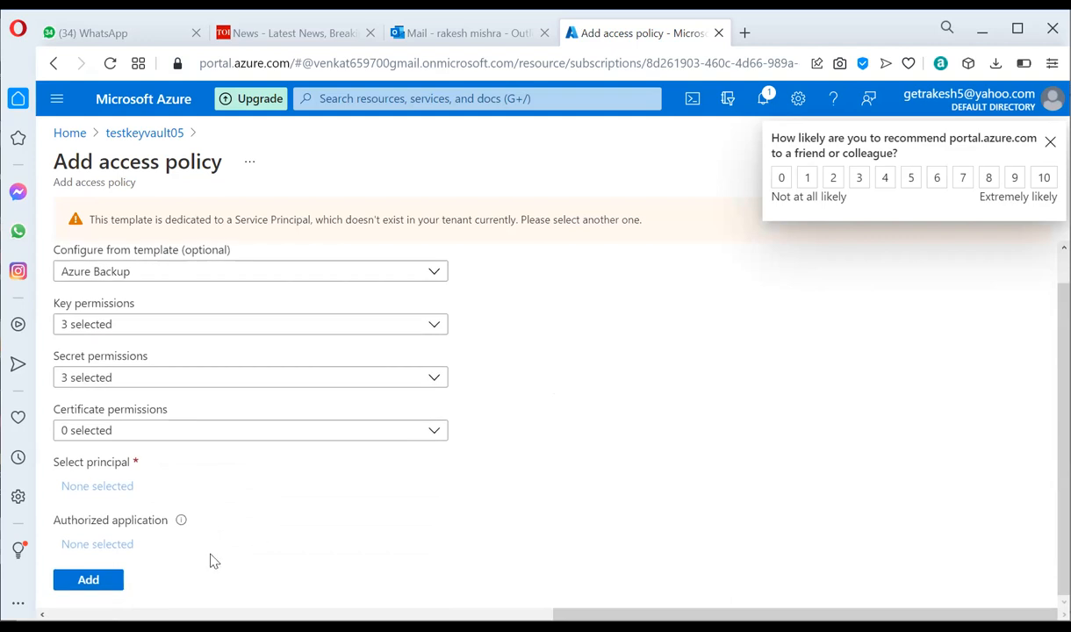
left_click(97, 581)
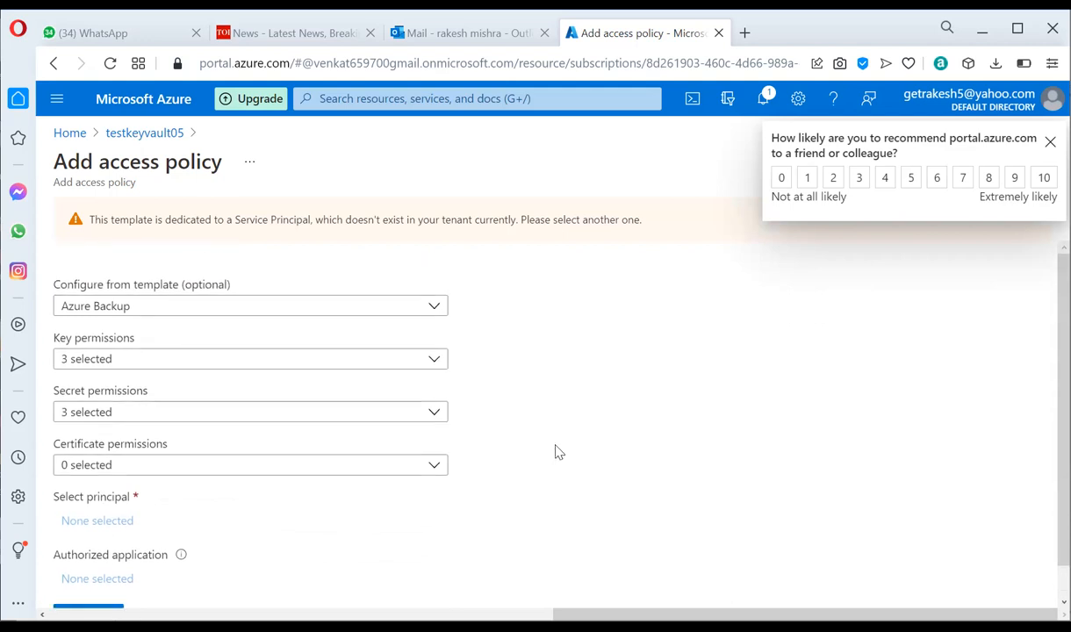
triple_click(91, 523)
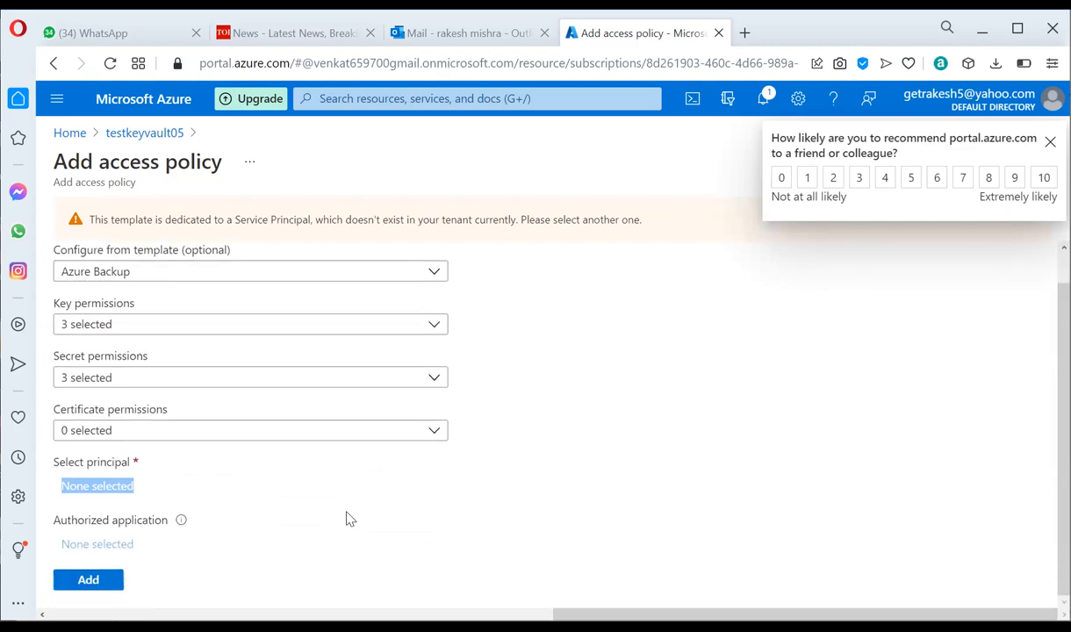
left_click(137, 133)
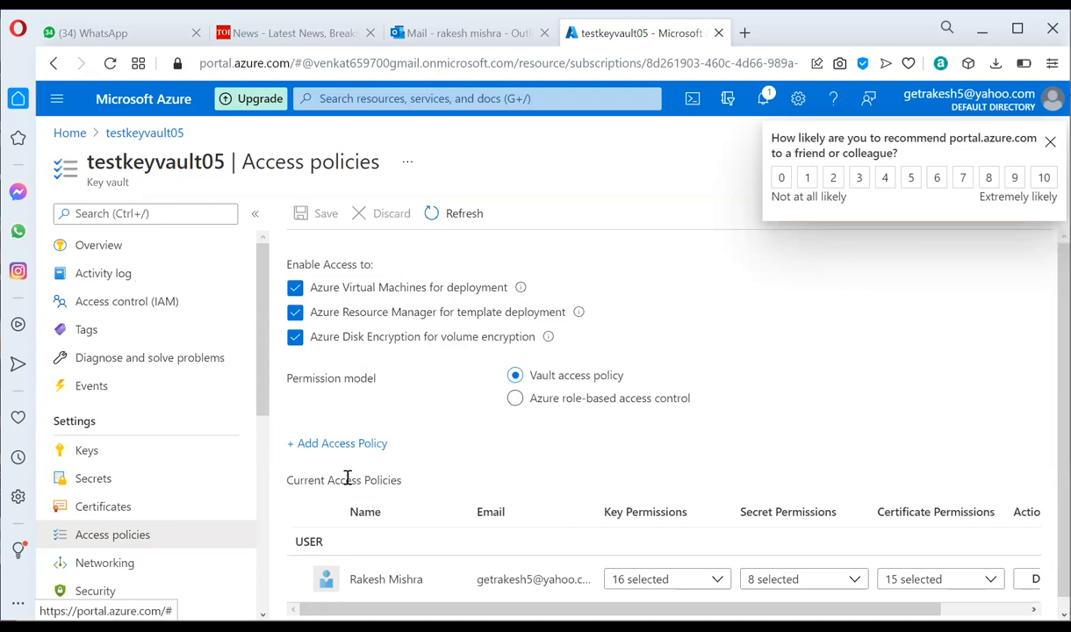
Step: Start another access policy for testkeyvault05 with the Azure Backup template, check the service principal settings, and return to the policy list
left_click(344, 443)
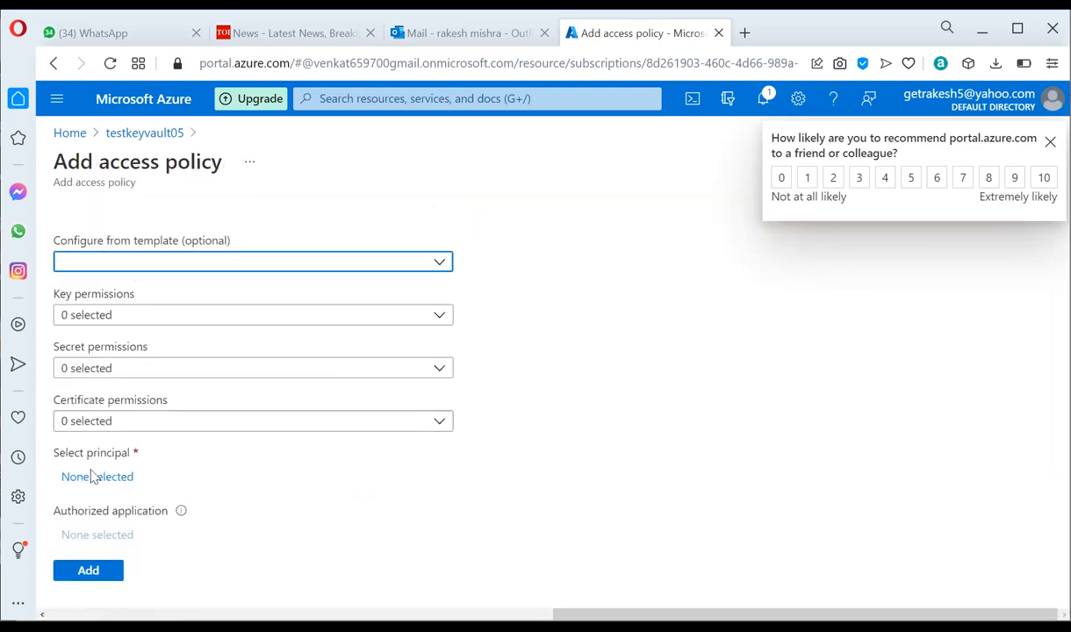
left_click(244, 263)
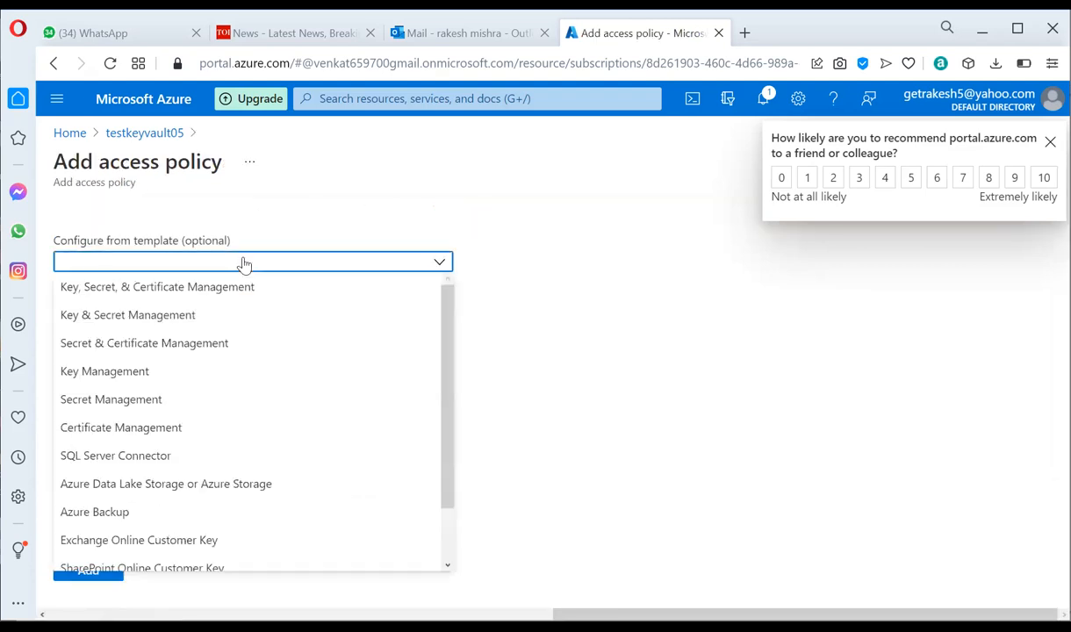
left_click(119, 512)
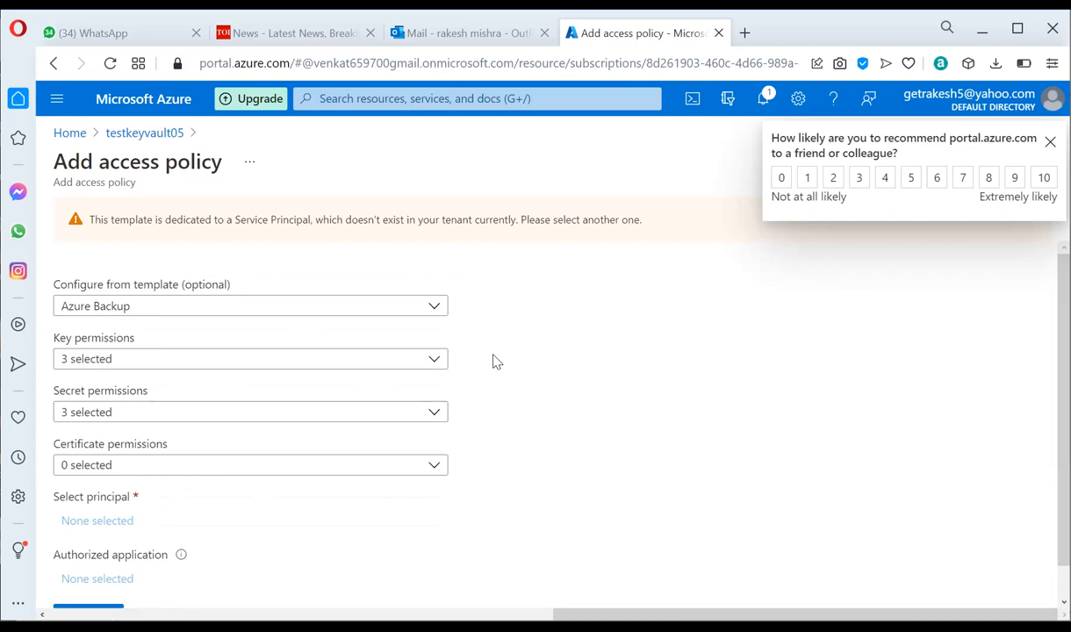
scroll(494, 361, "down", 1)
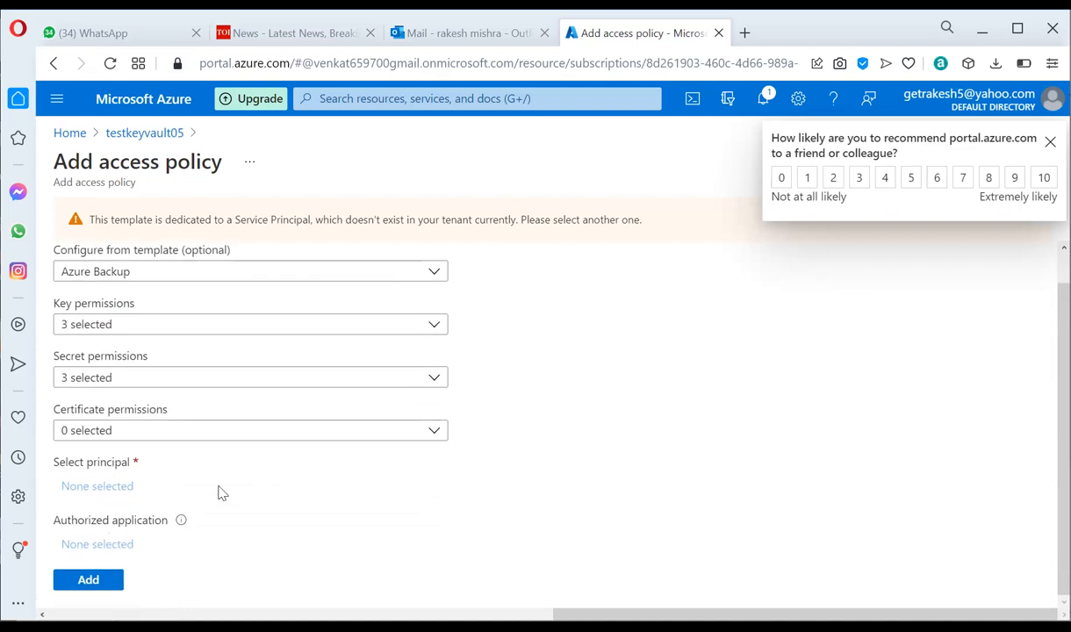
scroll(531, 395, "up", 1)
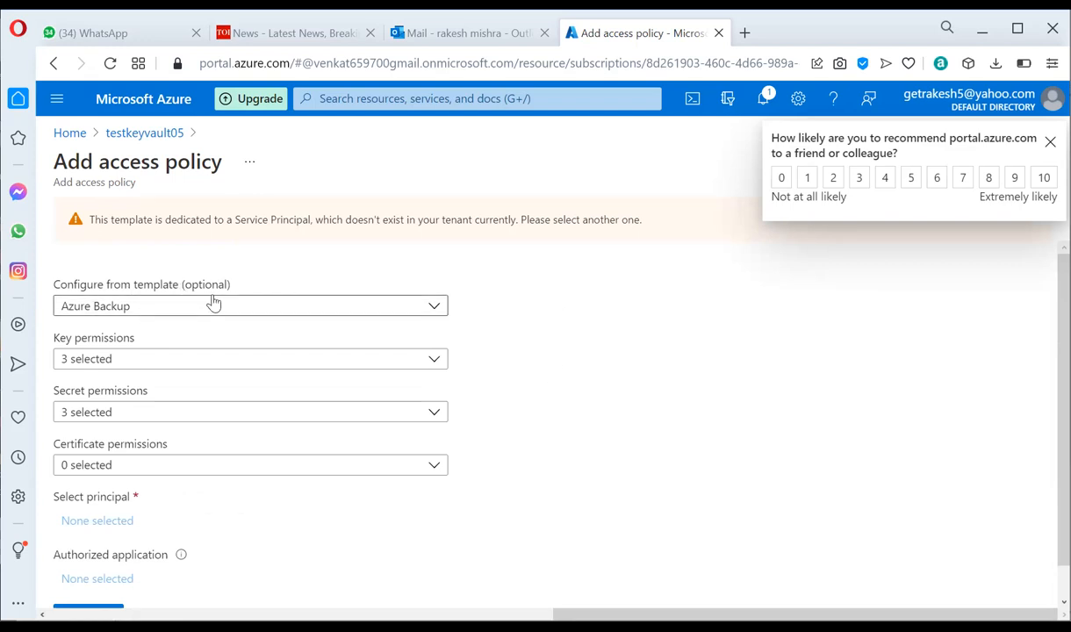
left_click(303, 311)
left_click(505, 342)
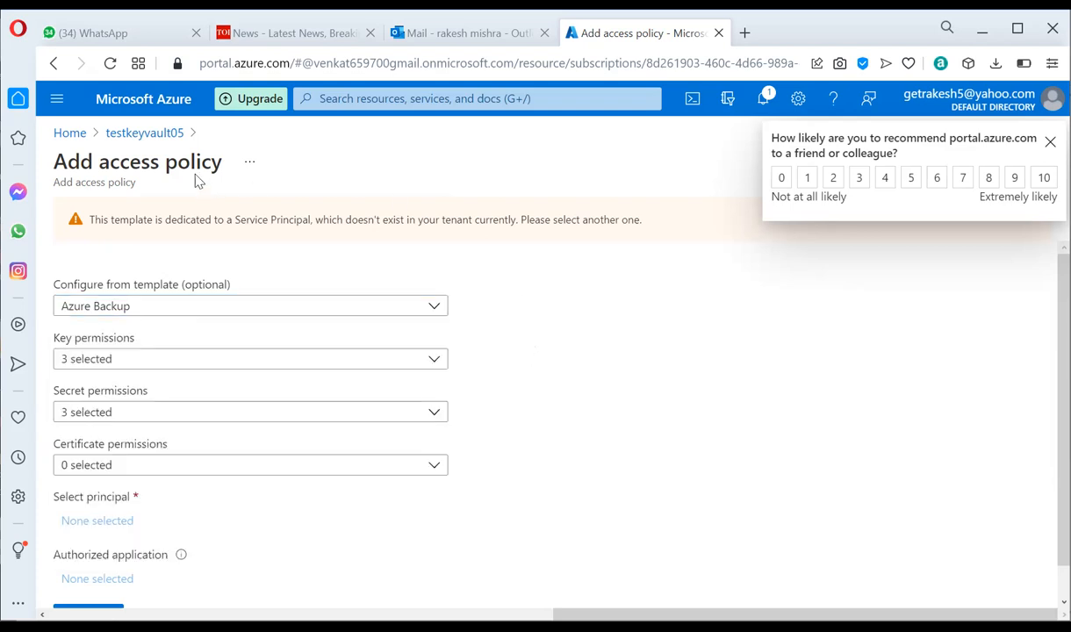
left_click(158, 135)
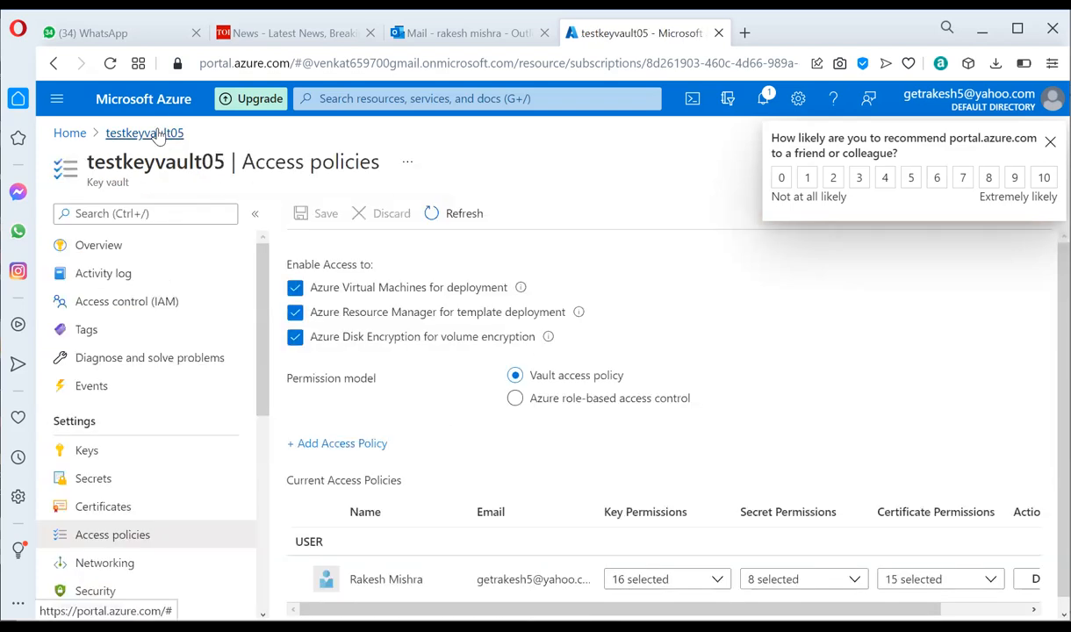
Step: Review the available access policy templates for testkeyvault05, try Azure Backup again, and leave without adding the policy
scroll(366, 433, "down", 1)
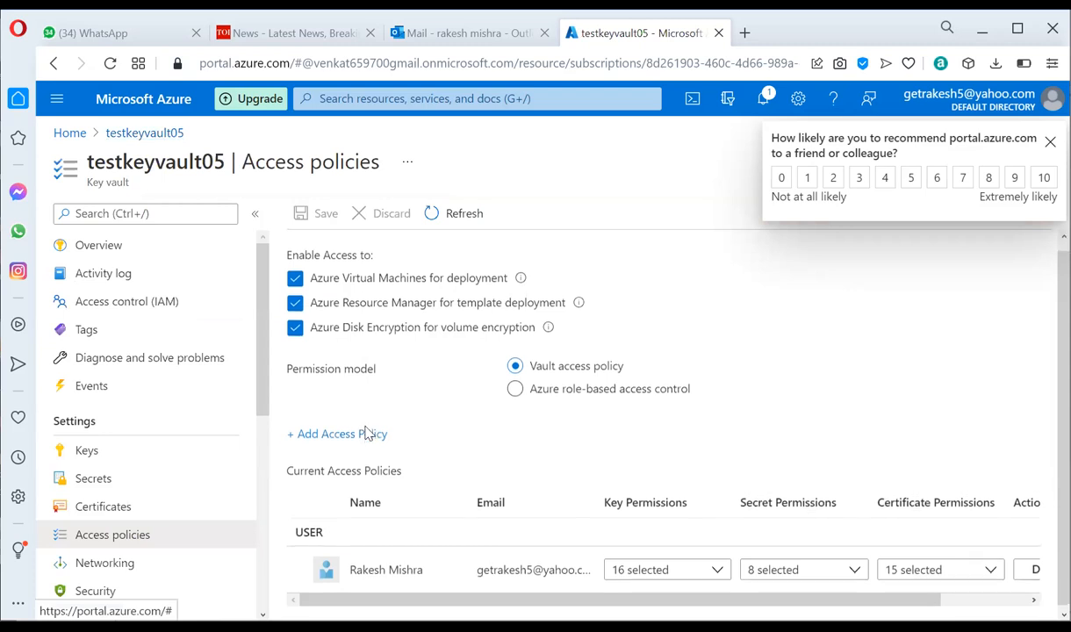
left_click(319, 431)
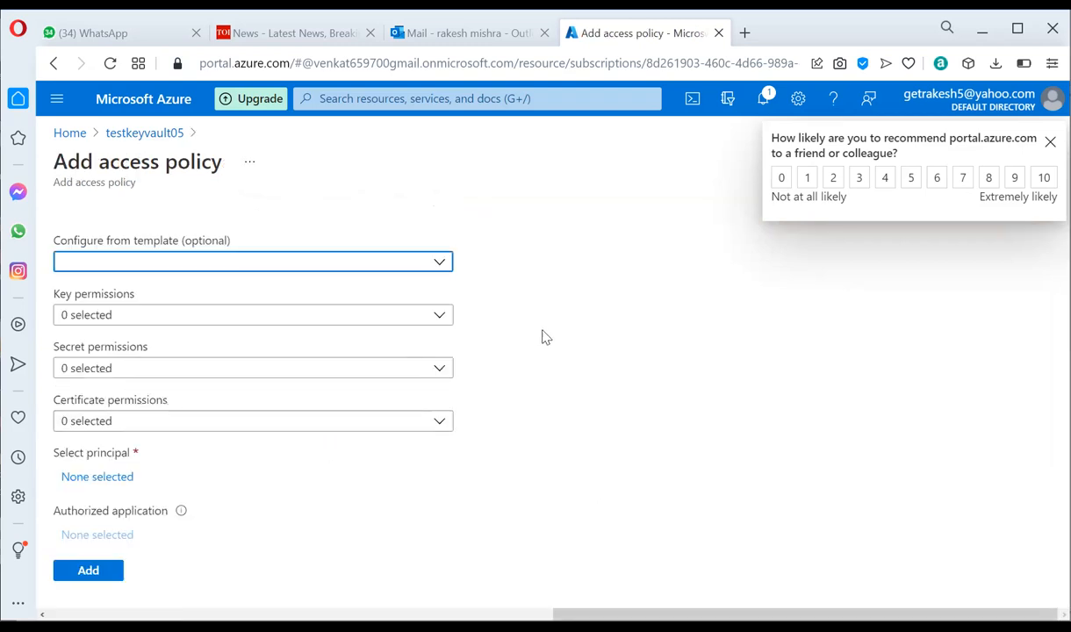
left_click(399, 264)
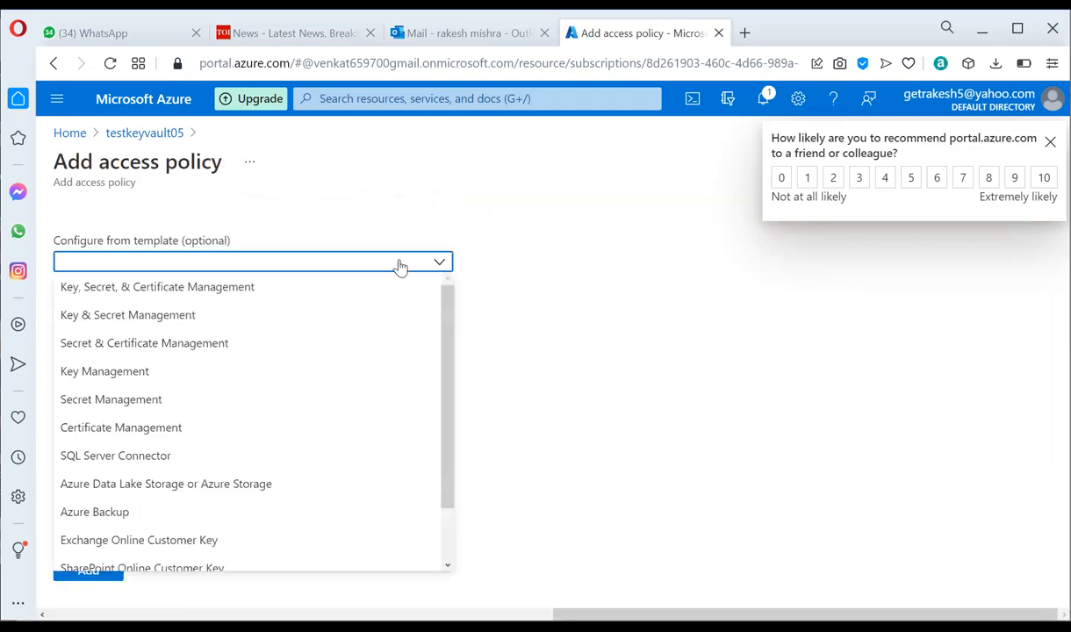
scroll(320, 413, "down", 1)
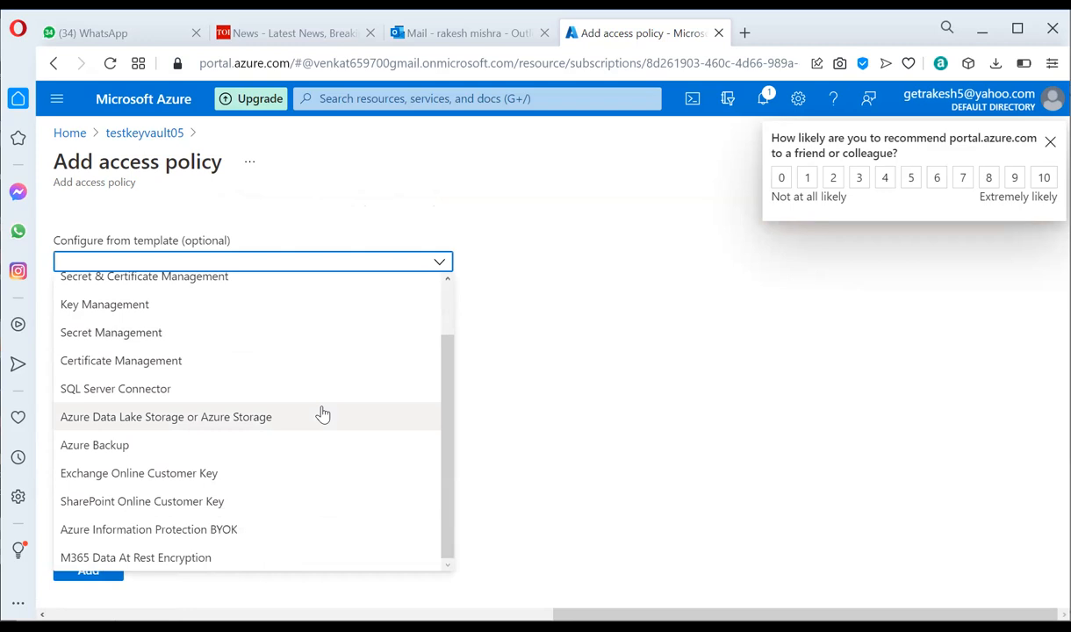
scroll(323, 415, "up", 1)
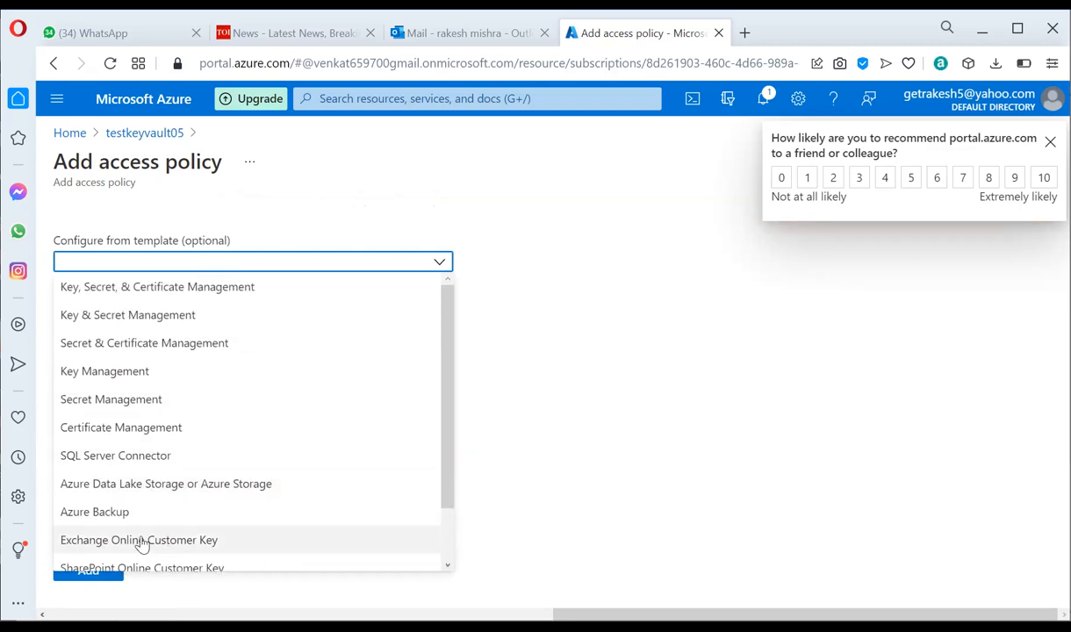
left_click(119, 512)
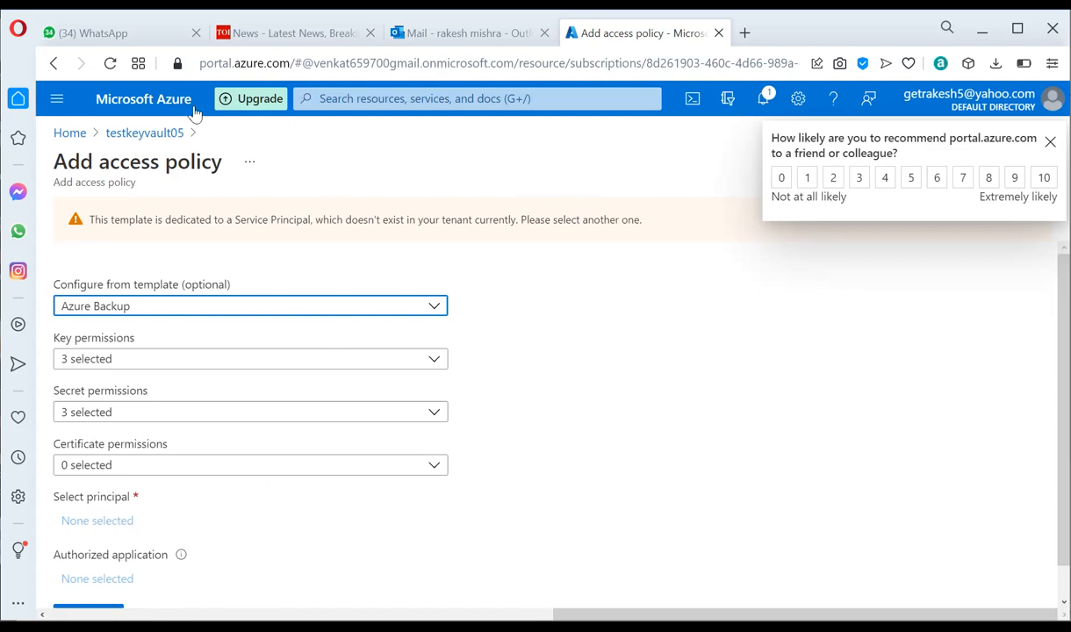
left_click(133, 134)
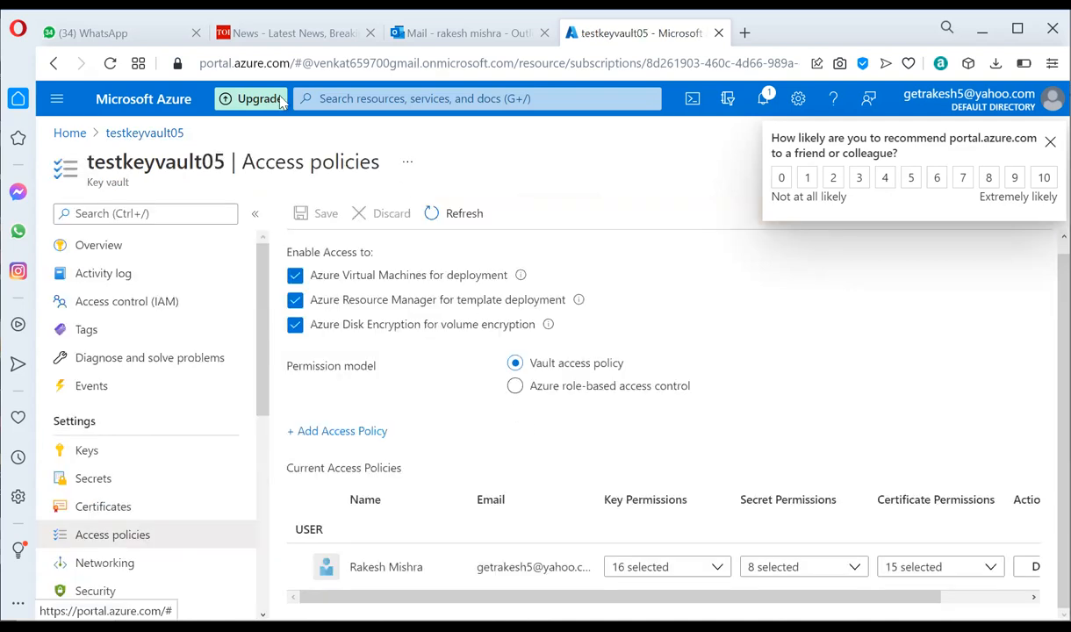
Step: Open TEST-VM's backup configuration and try to enable backup with the new vault vault428 in RG-Test
left_click(69, 134)
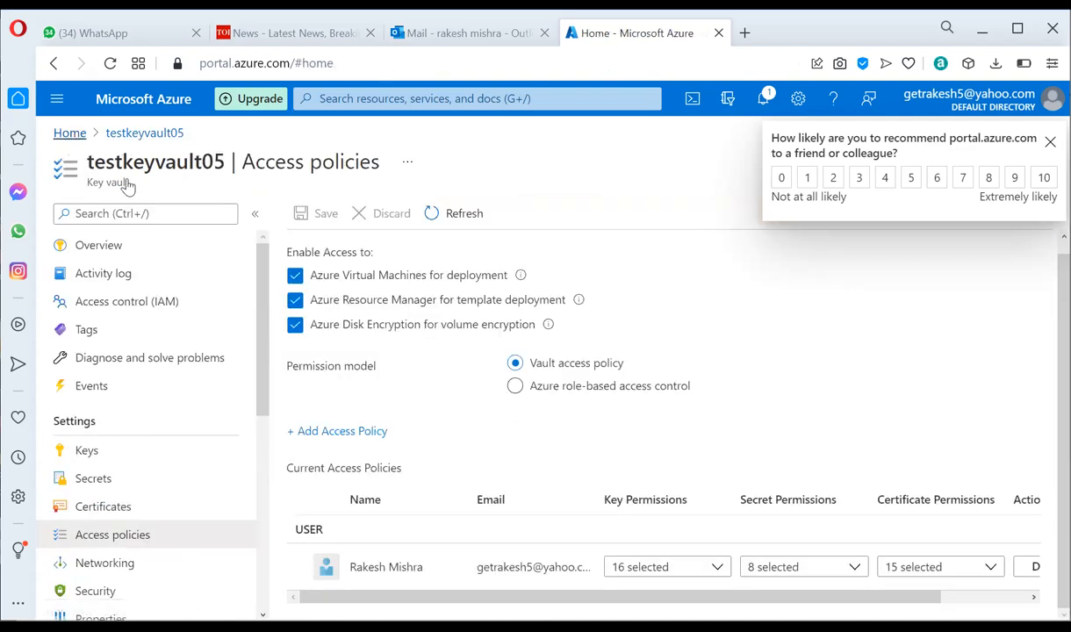
left_click(234, 218)
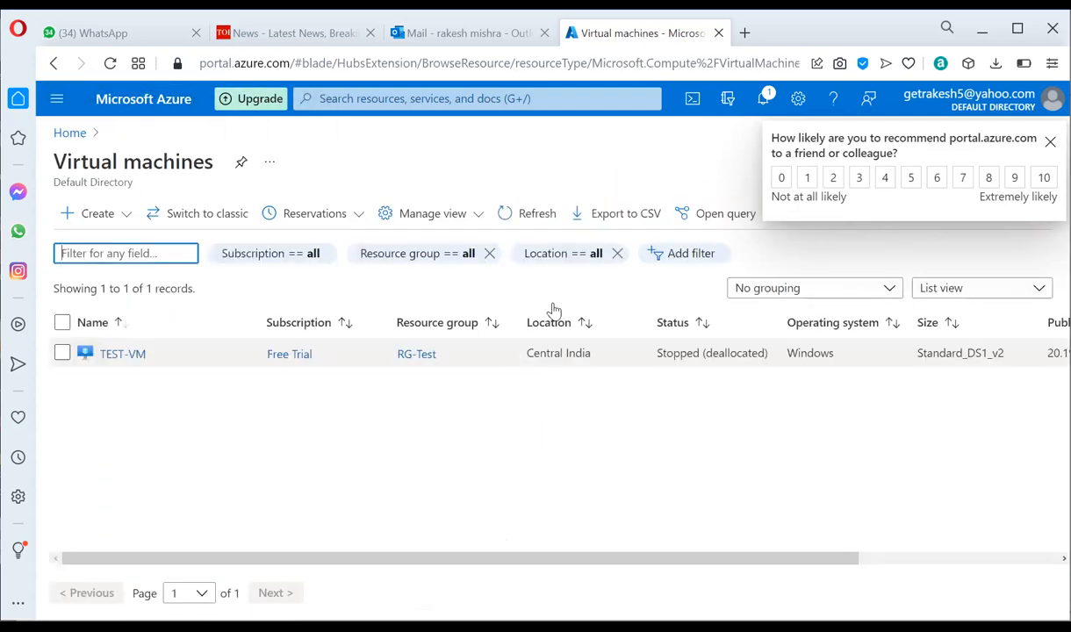
left_click(115, 354)
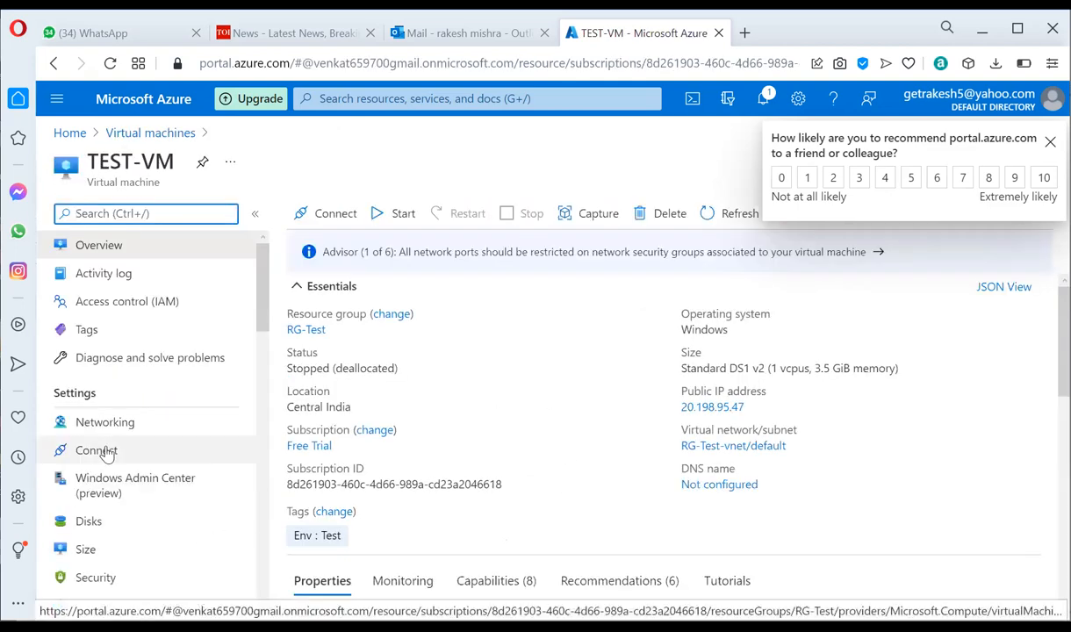
scroll(121, 548, "down", 3)
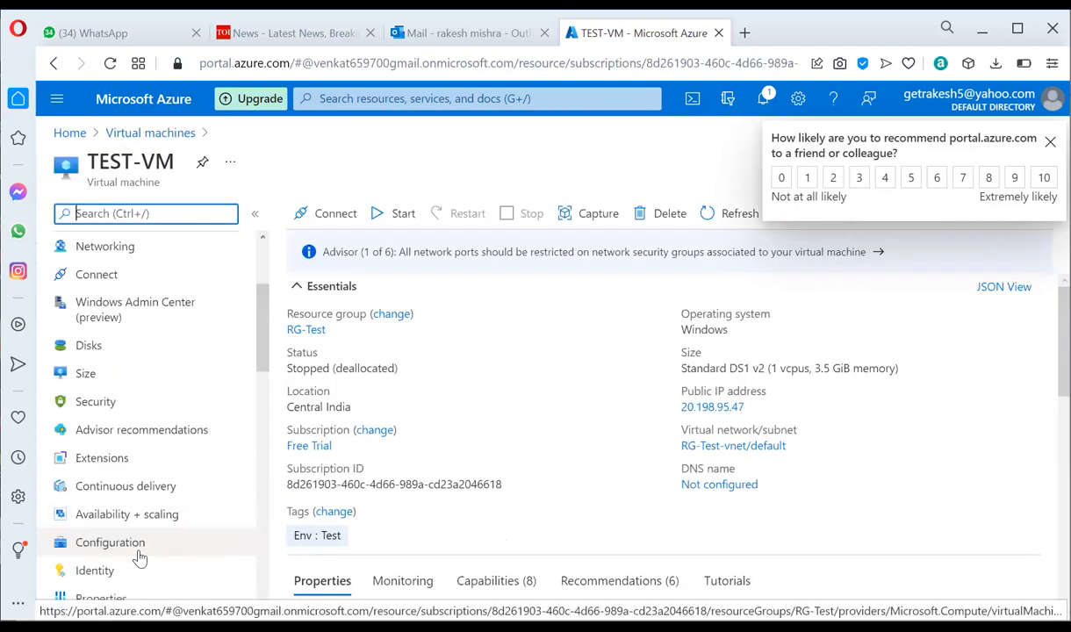
scroll(144, 527, "down", 6)
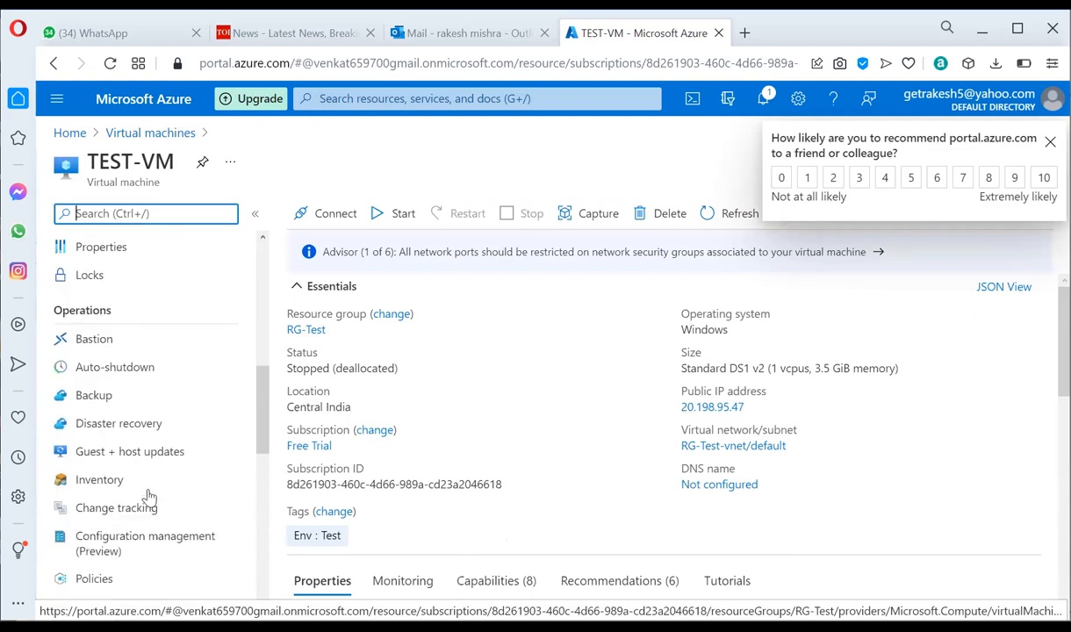
left_click(107, 395)
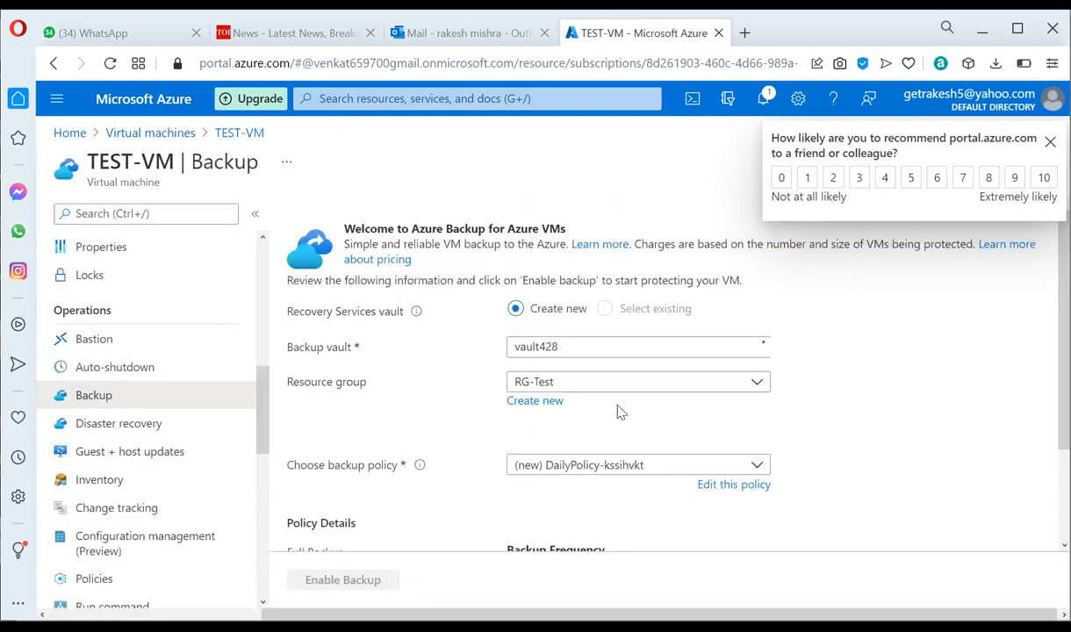
scroll(387, 496, "down", 1)
left_click(340, 586)
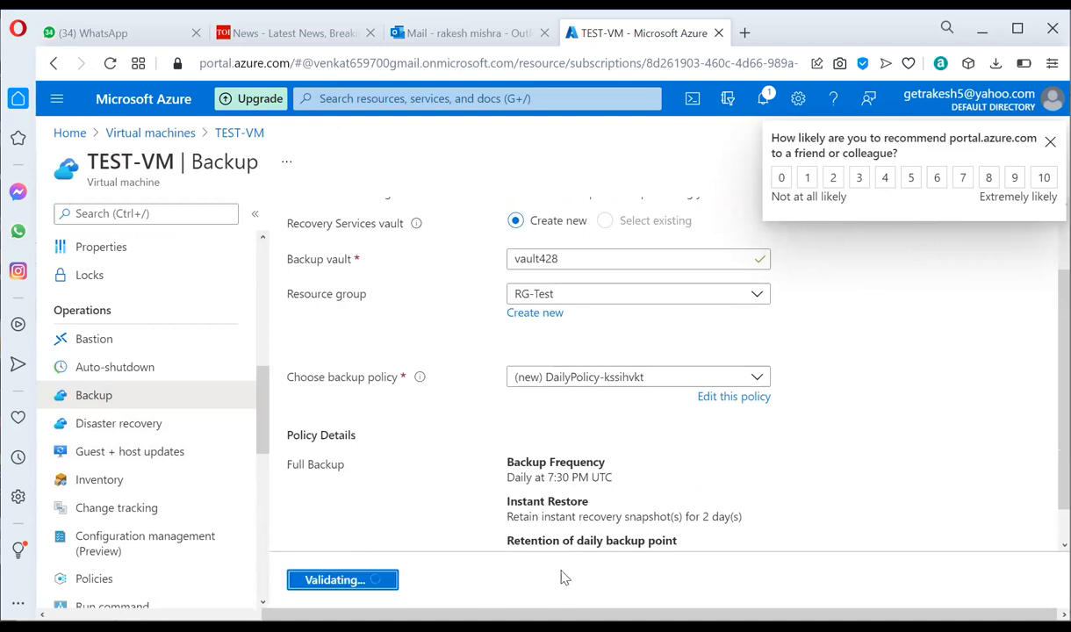
left_click(324, 583)
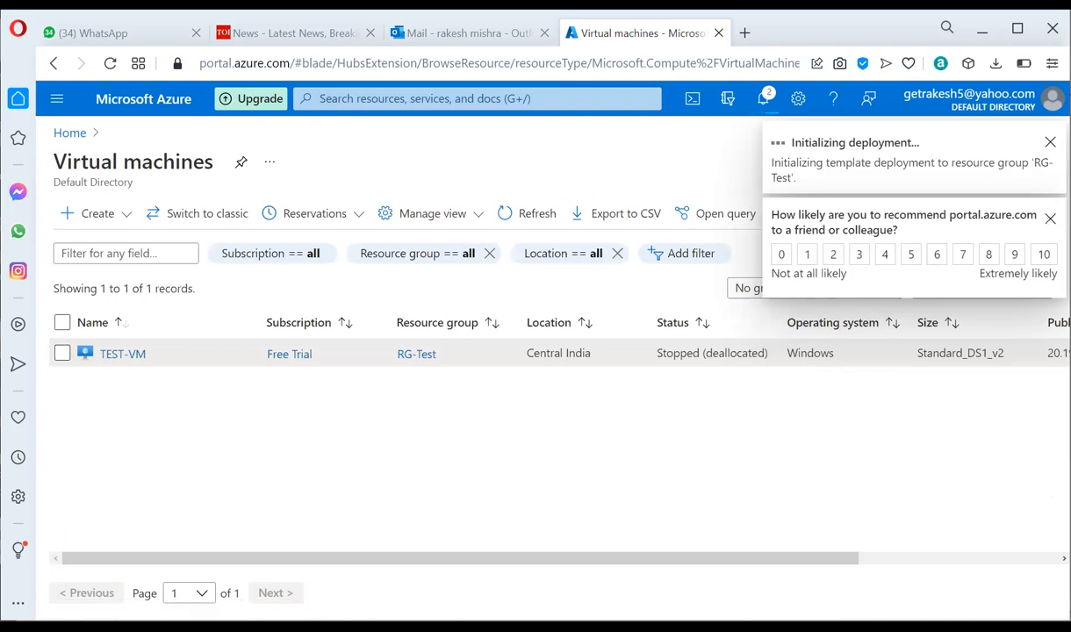
Step: Close the feedback survey, review and dismiss the RG-Test deployment notification, and return to the portal home page
left_click(1050, 219)
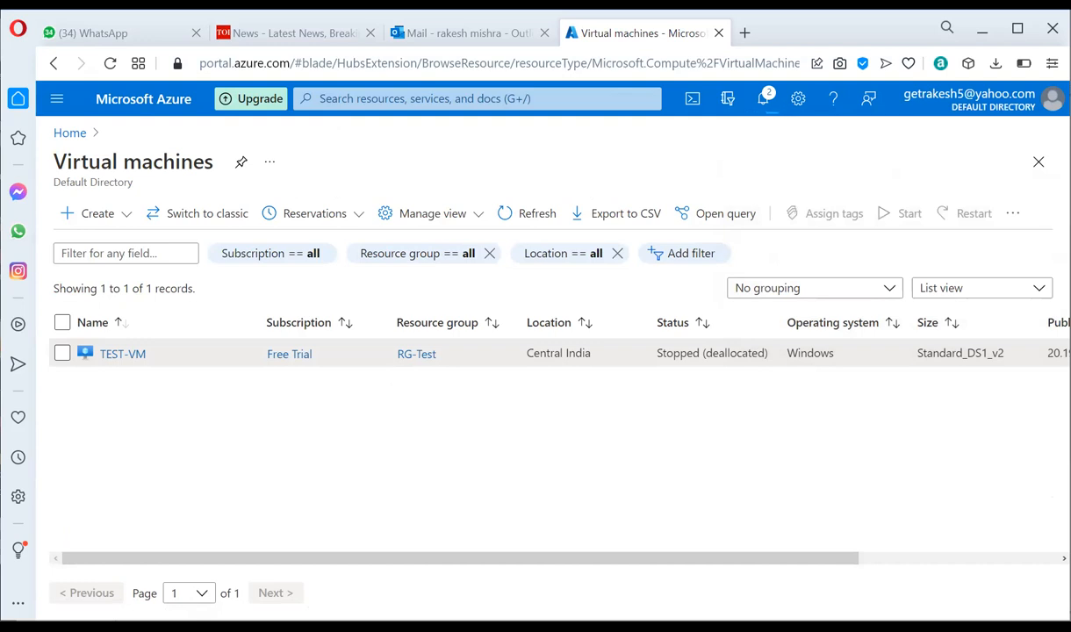
left_click(763, 100)
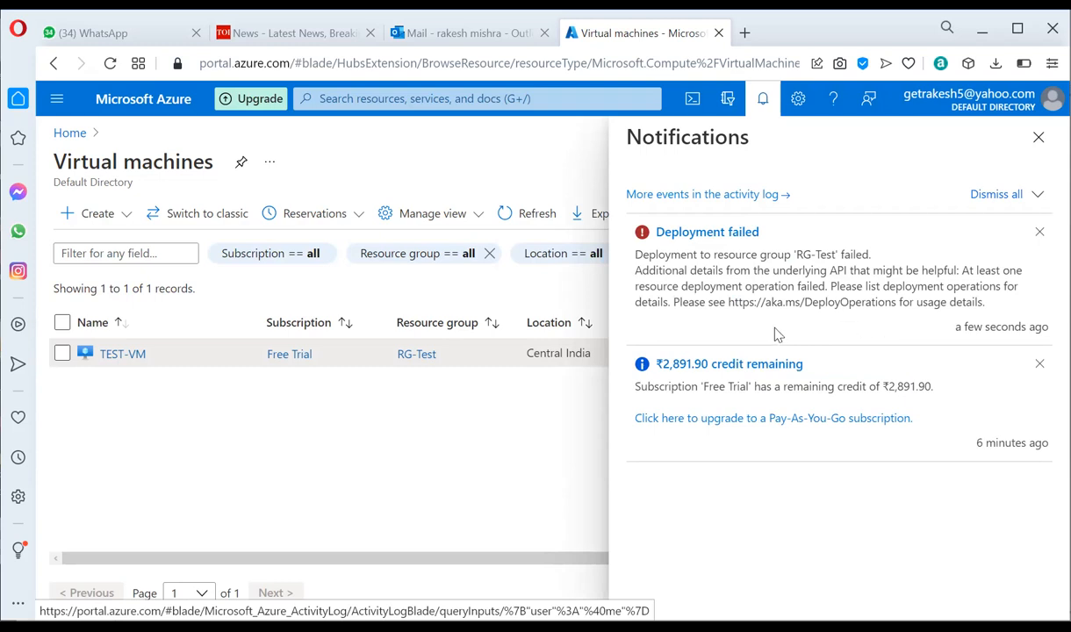
left_click(1041, 233)
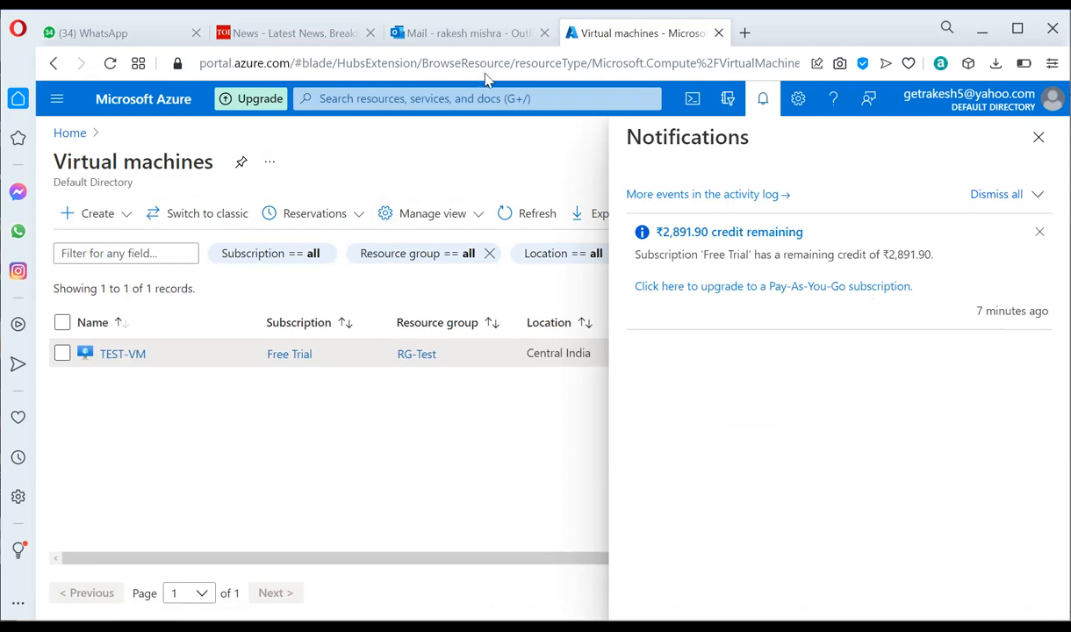
left_click(71, 132)
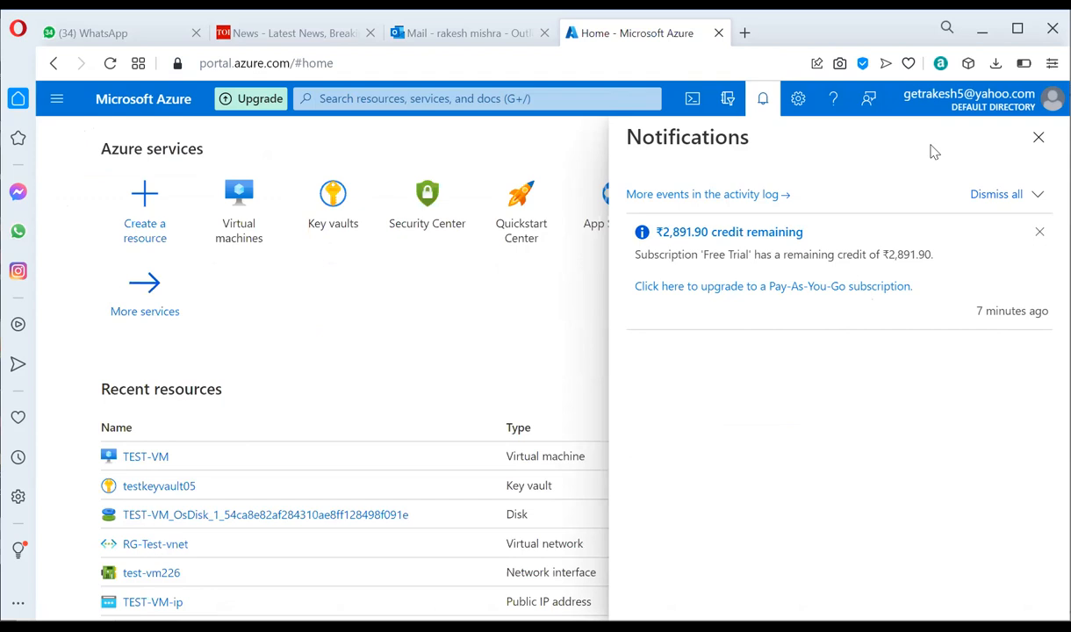
left_click(1038, 141)
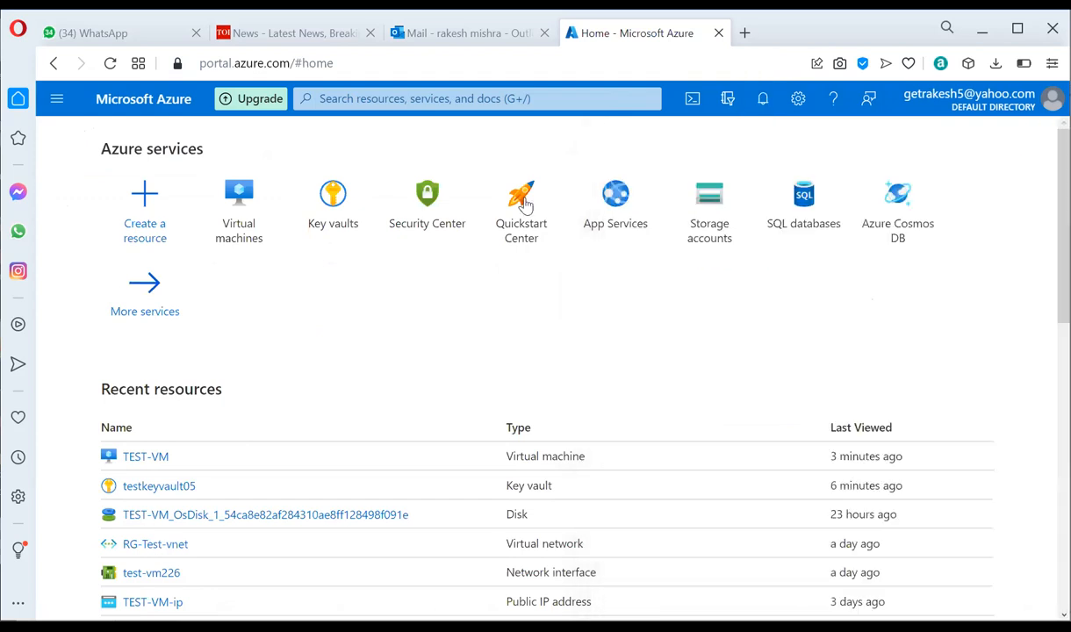
Step: Open the key vault testkeyvault05, check its keys, and review its current access policies
left_click(170, 485)
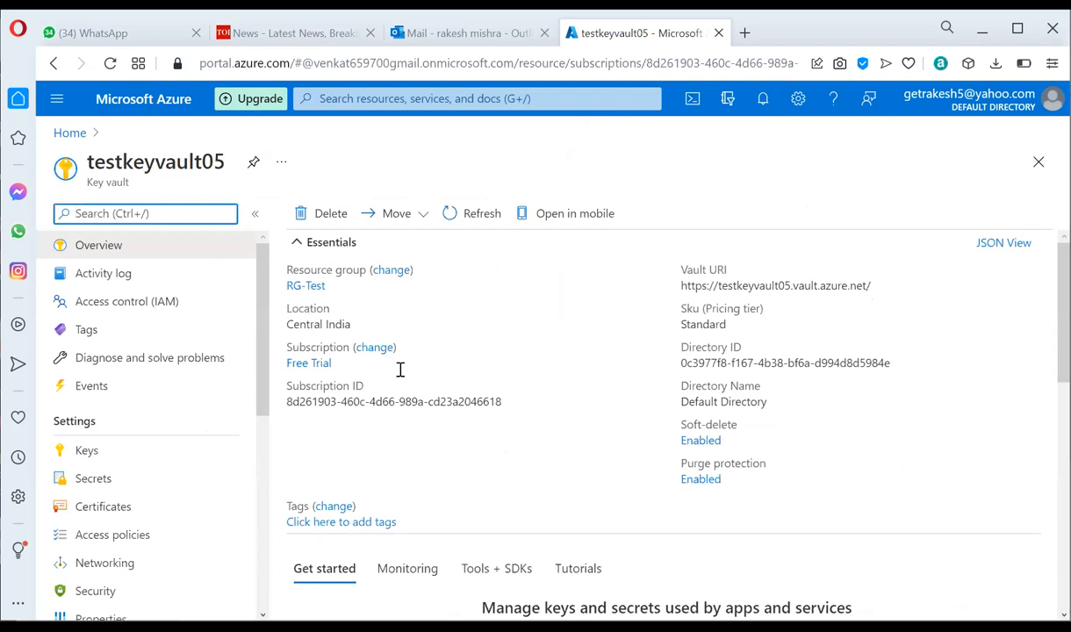
left_click(120, 457)
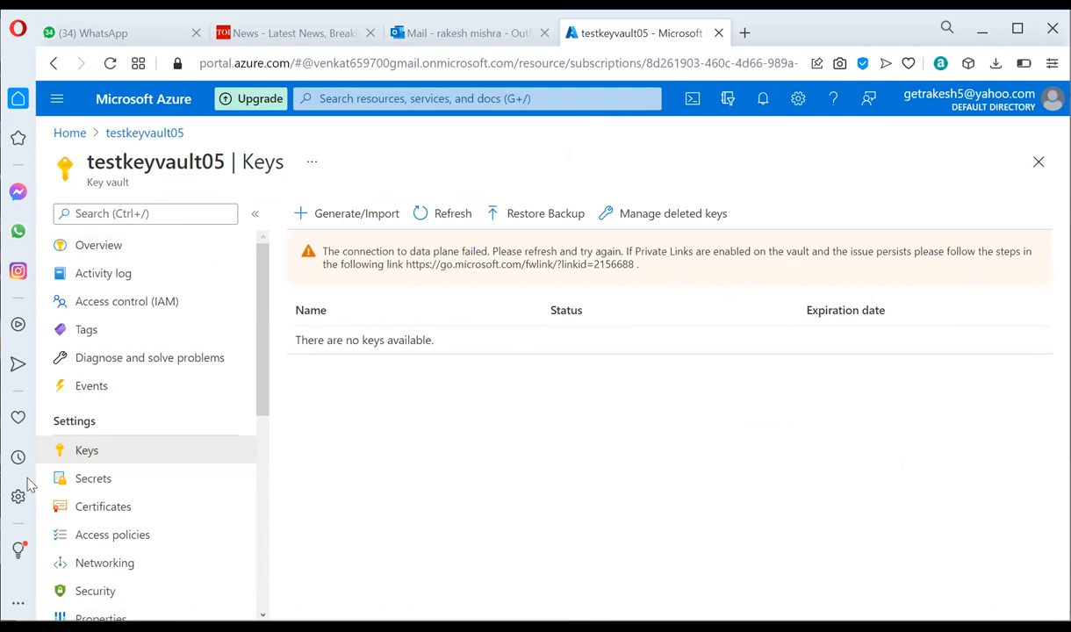
scroll(254, 404, "down", 3)
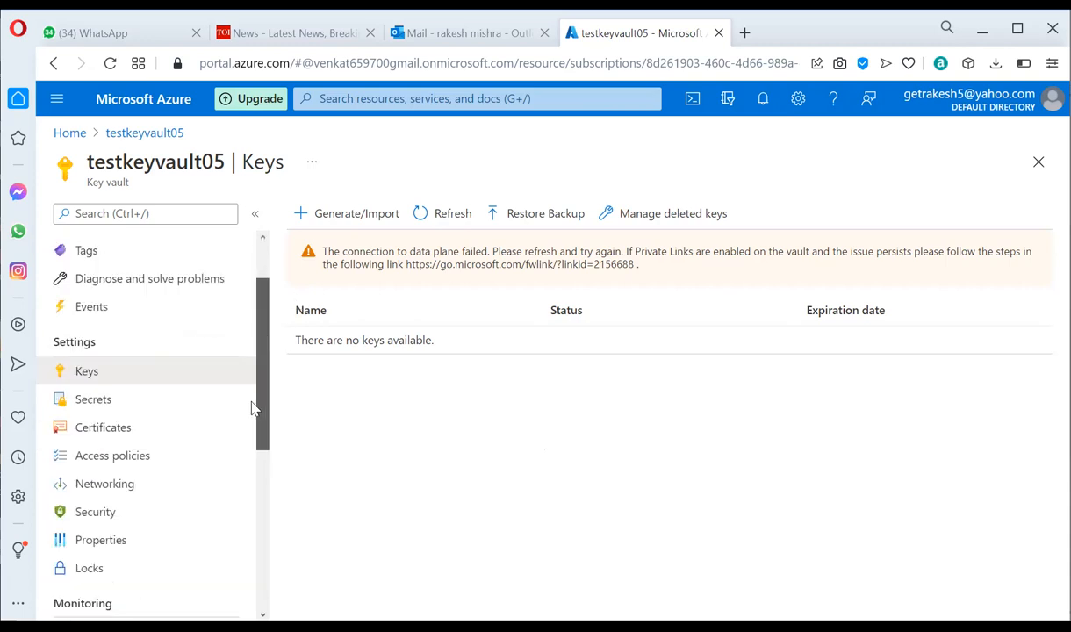
scroll(268, 387, "up", 3)
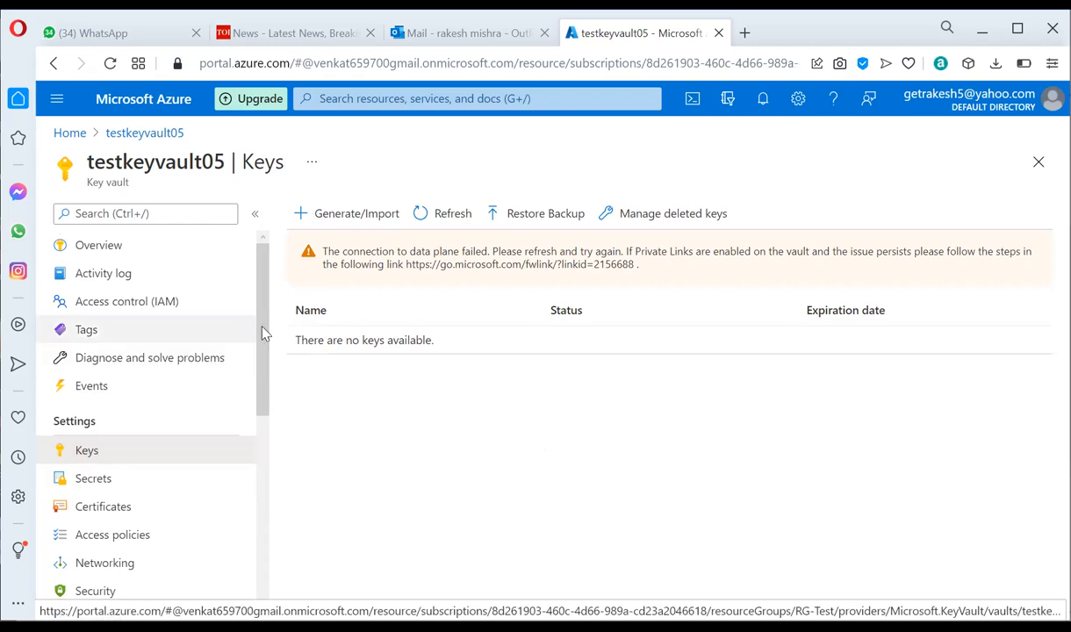
left_click_drag(257, 334, 256, 430)
scroll(257, 430, "down", 1)
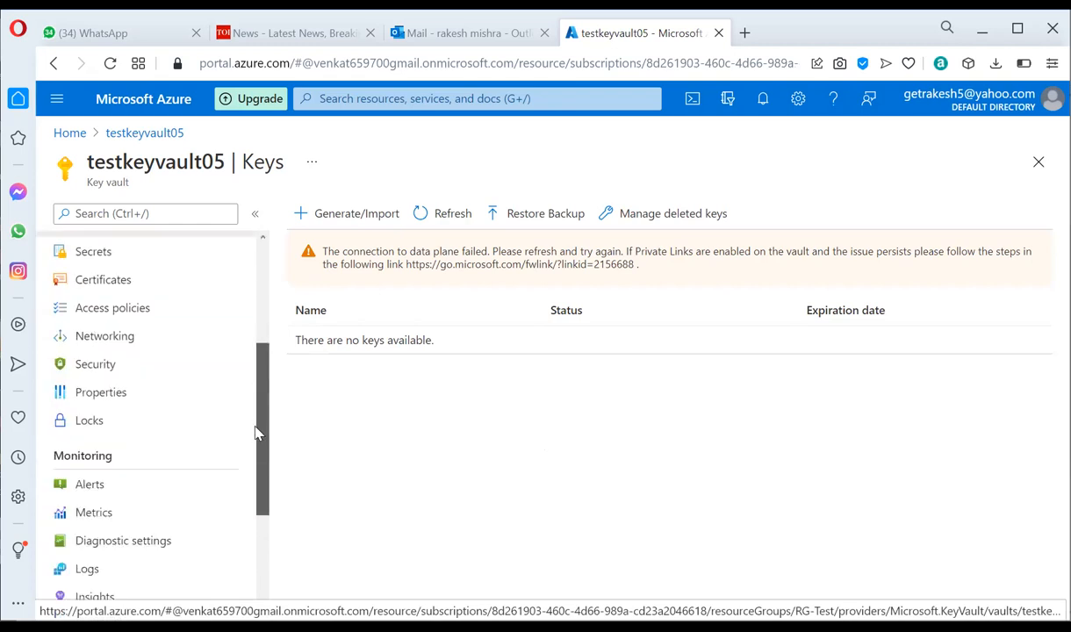
scroll(257, 432, "up", 3)
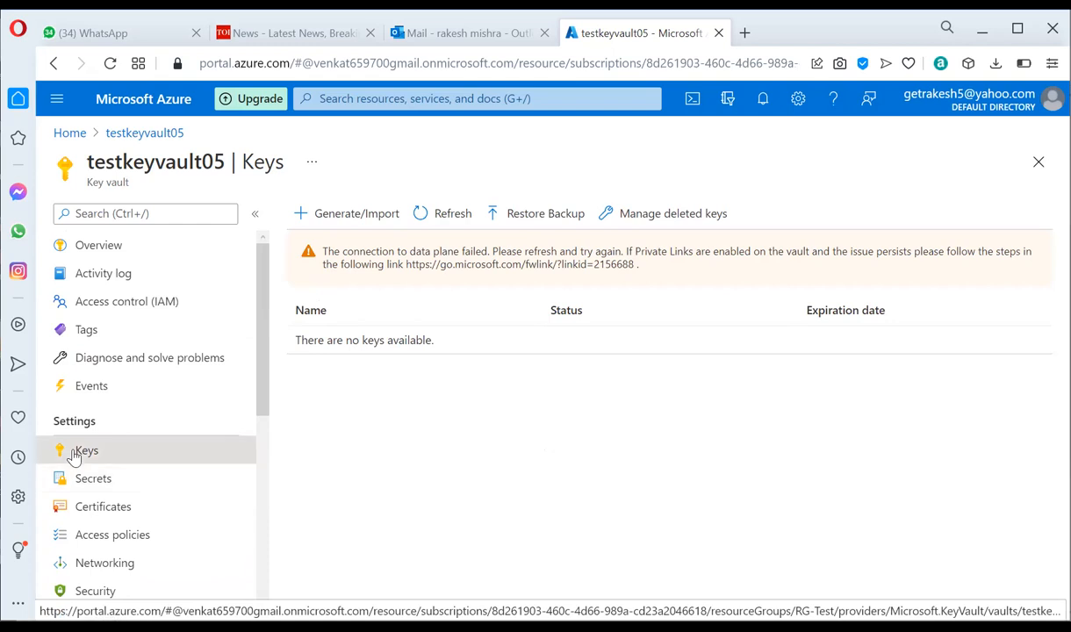
left_click(88, 533)
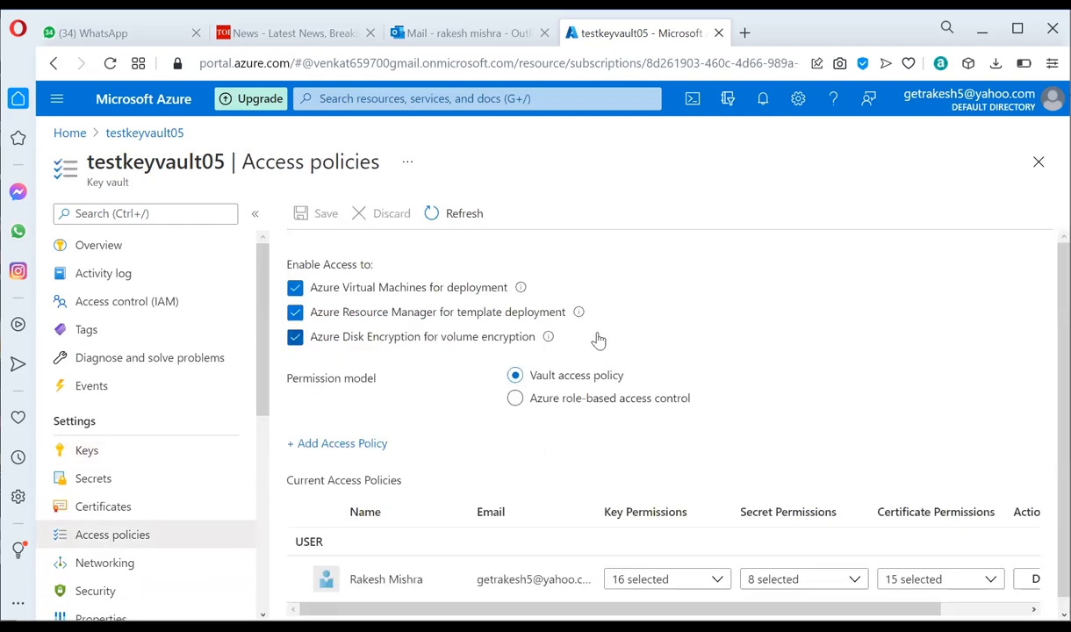
scroll(591, 478, "down", 1)
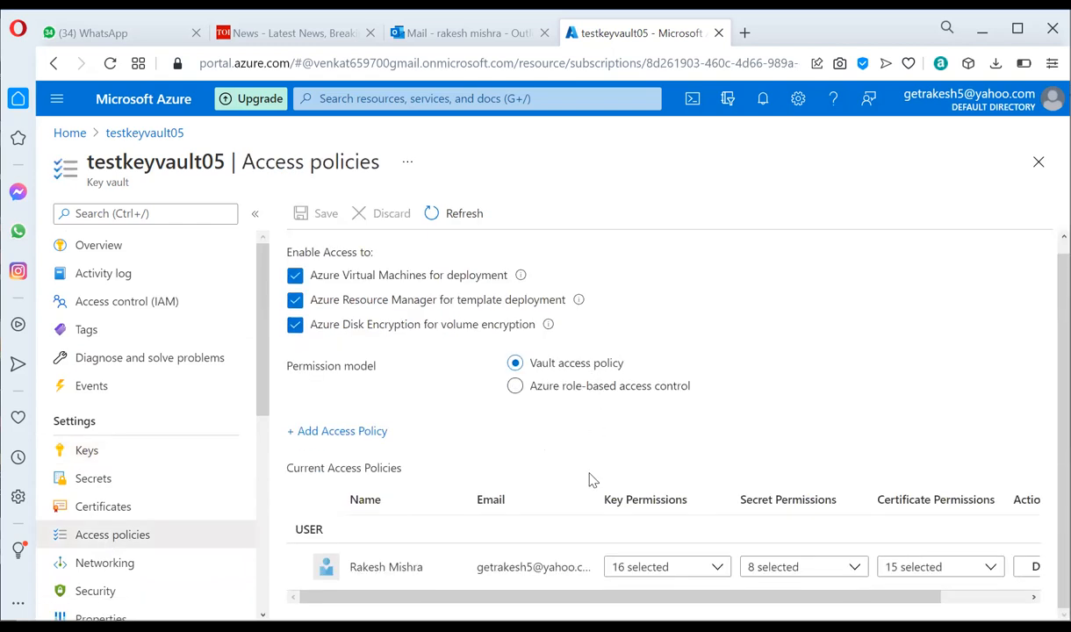
Step: Review testkeyvault05's access options, permission model and the permissions granted in its current access policies
scroll(591, 478, "up", 1)
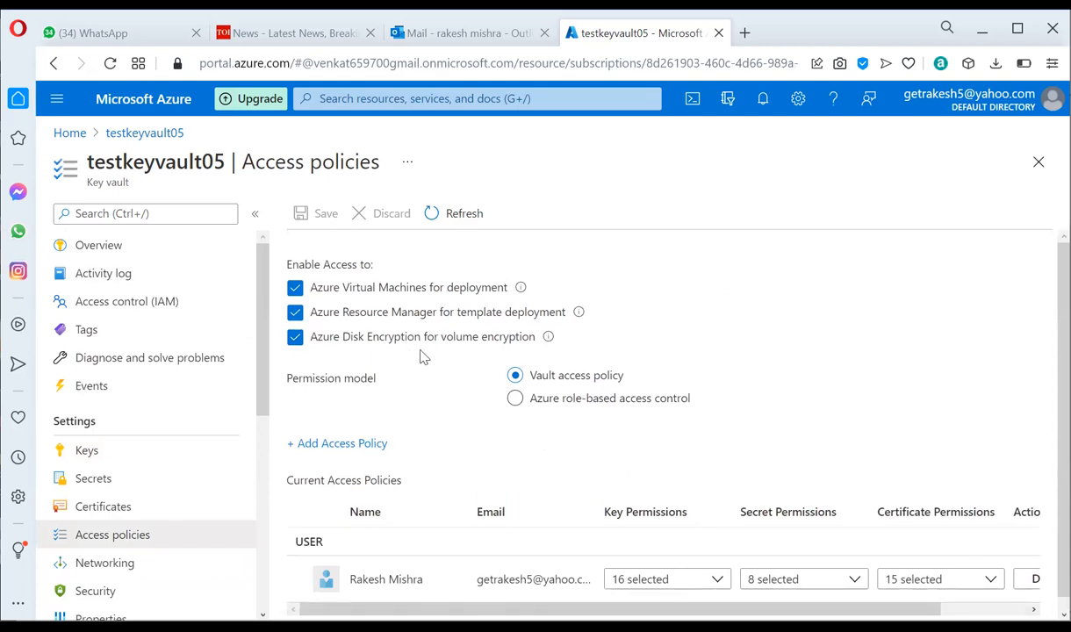
scroll(432, 355, "down", 1)
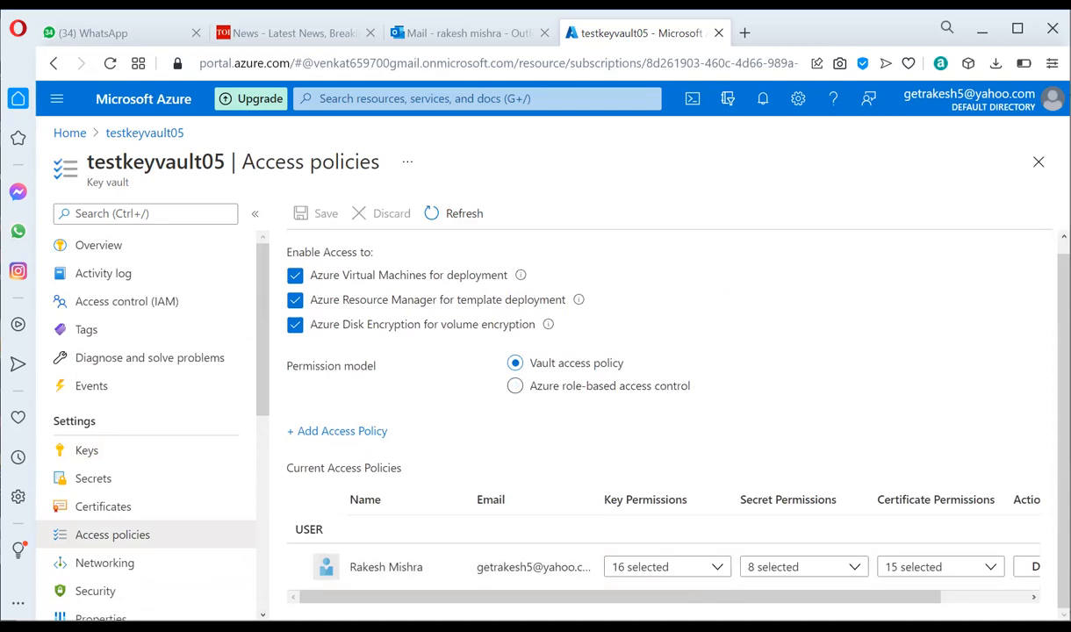
left_click_drag(724, 598, 889, 562)
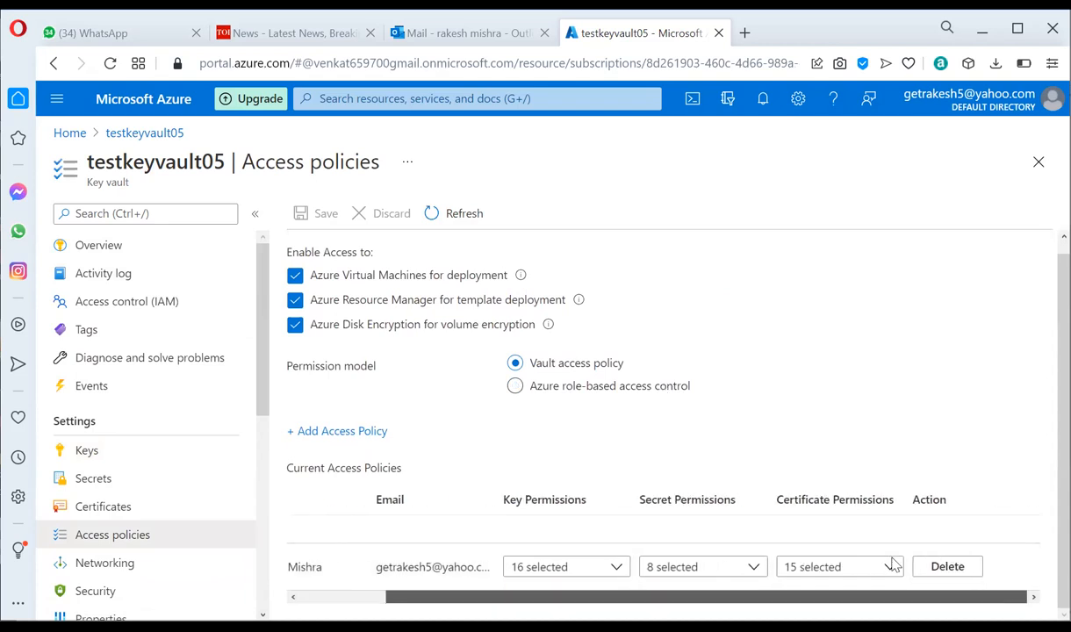
scroll(890, 565, "left", 3)
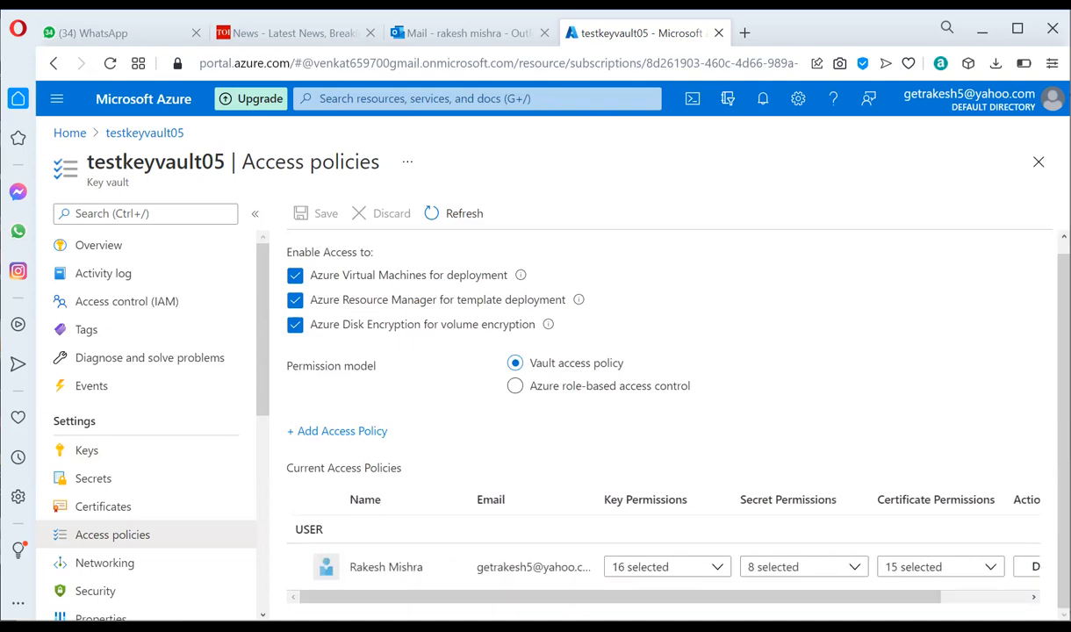
Step: Start a new access policy from the Key, Secret, & Certificate Management template and open the principal selection
left_click(334, 432)
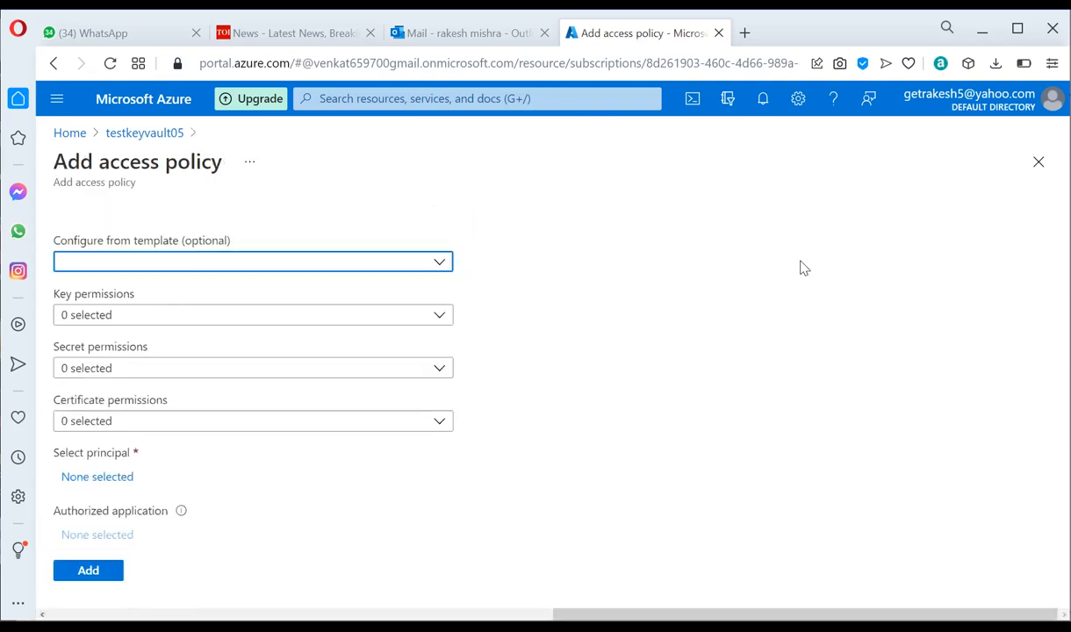
left_click(330, 263)
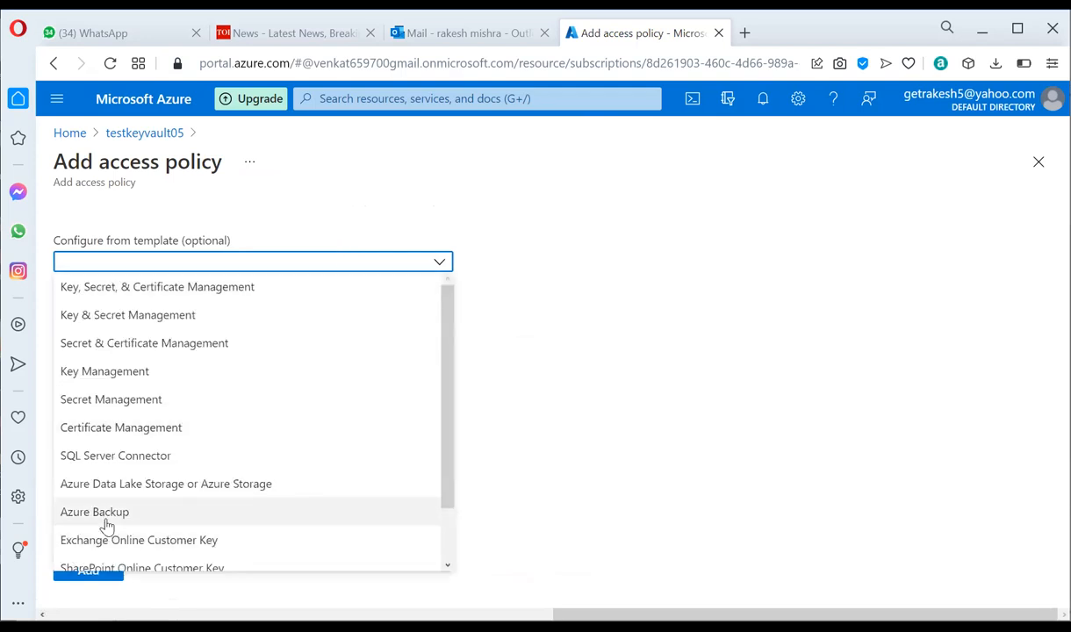
scroll(110, 519, "down", 1)
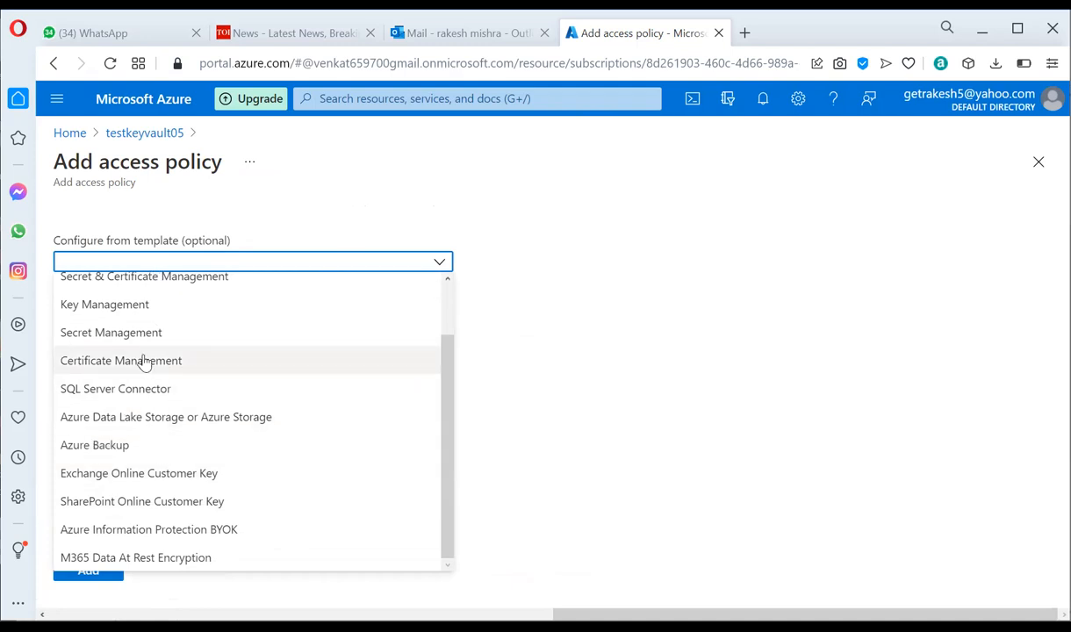
scroll(149, 339, "up", 1)
scroll(148, 340, "down", 1)
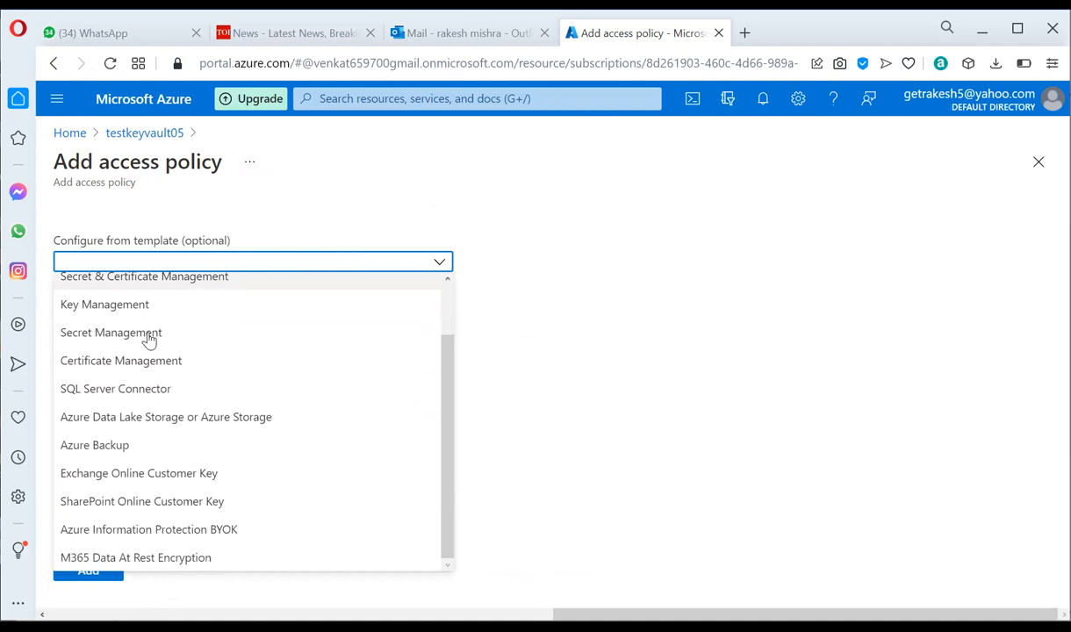
scroll(148, 343, "up", 1)
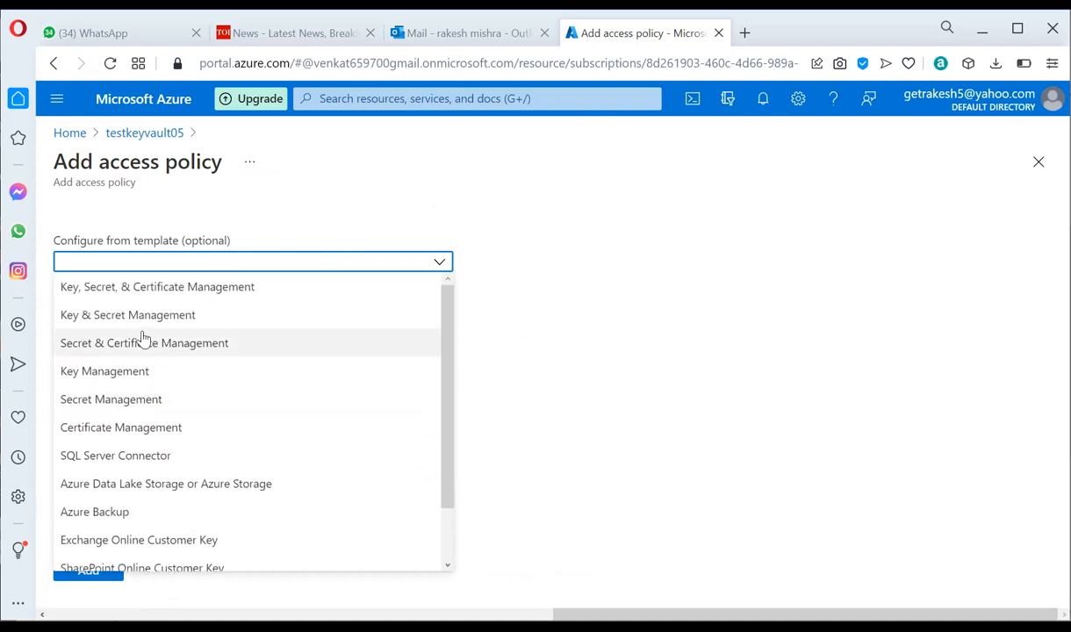
left_click(140, 288)
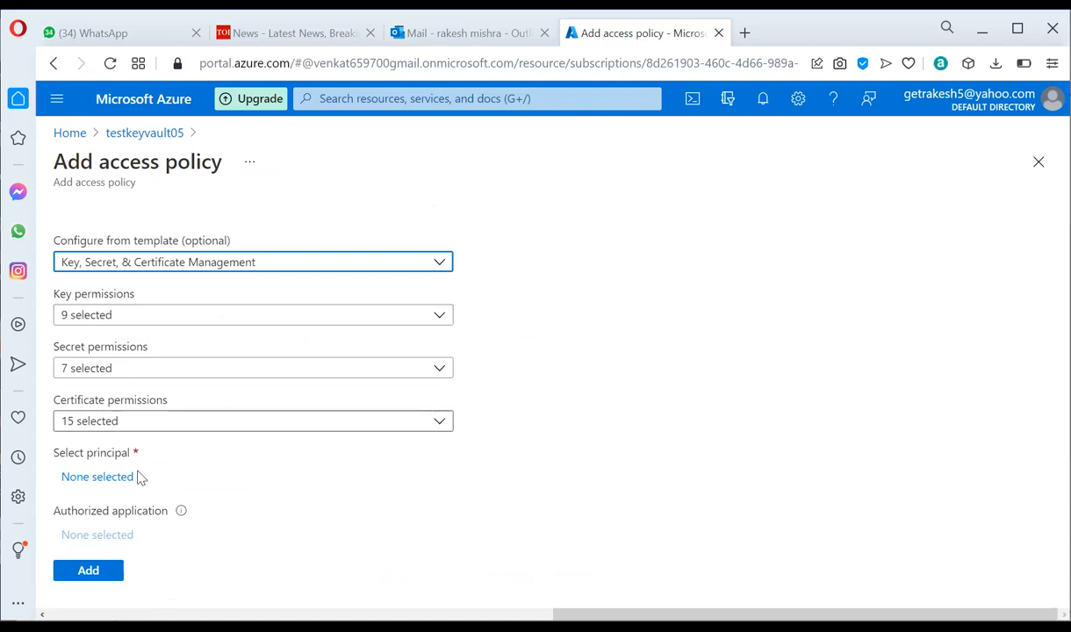
left_click(113, 484)
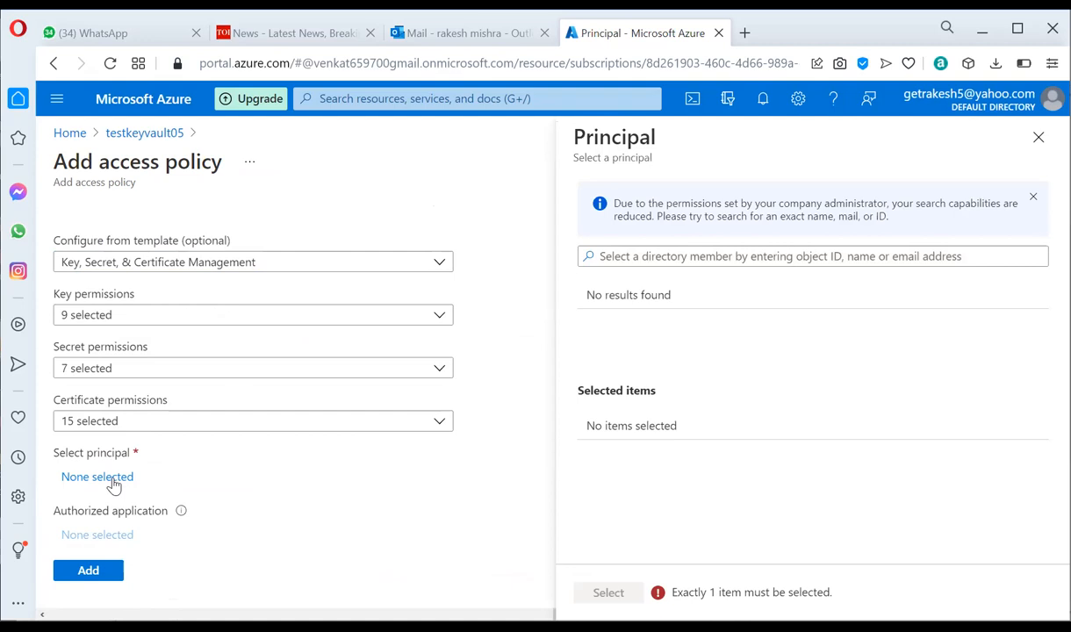
left_click(784, 252)
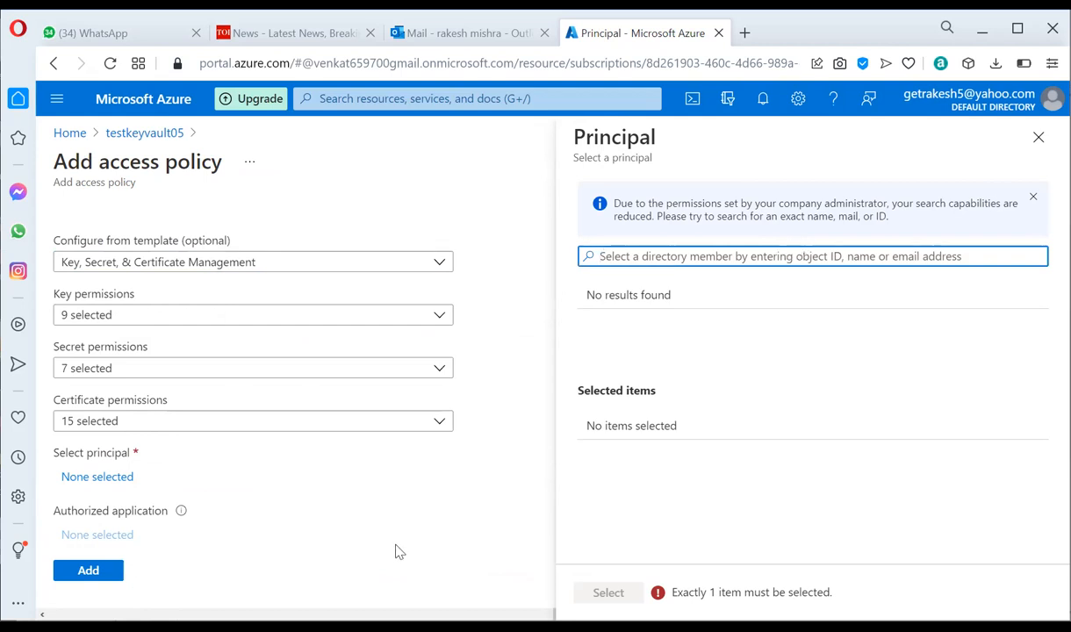
left_click(455, 445)
Step: Switch the new access policy to the Azure Backup template, check its key permissions, and add it to testkeyvault05's policy list
left_click(359, 269)
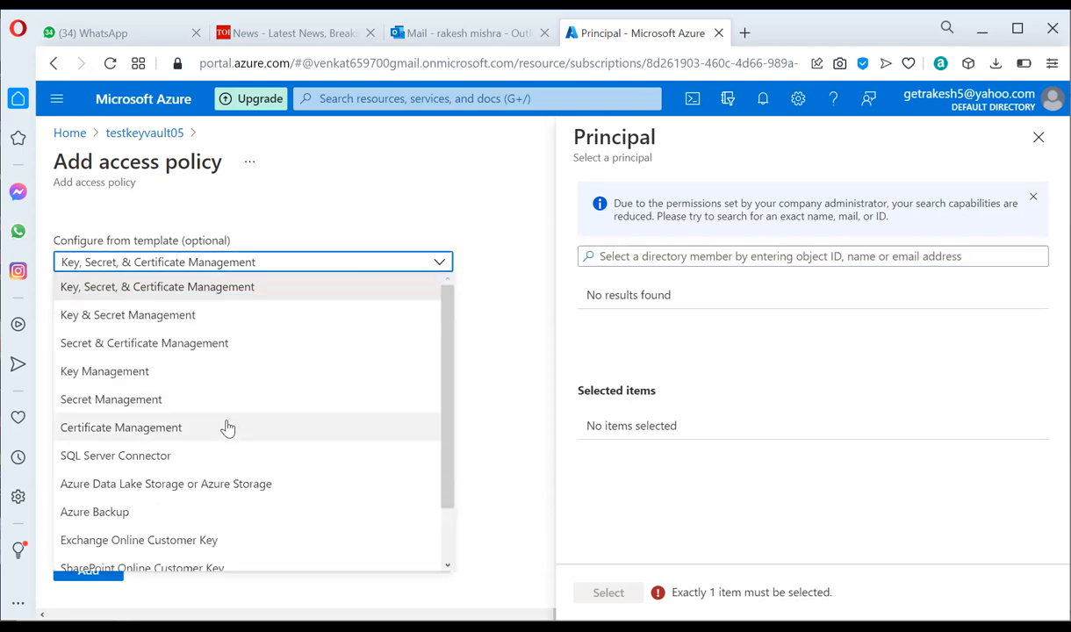
left_click(111, 512)
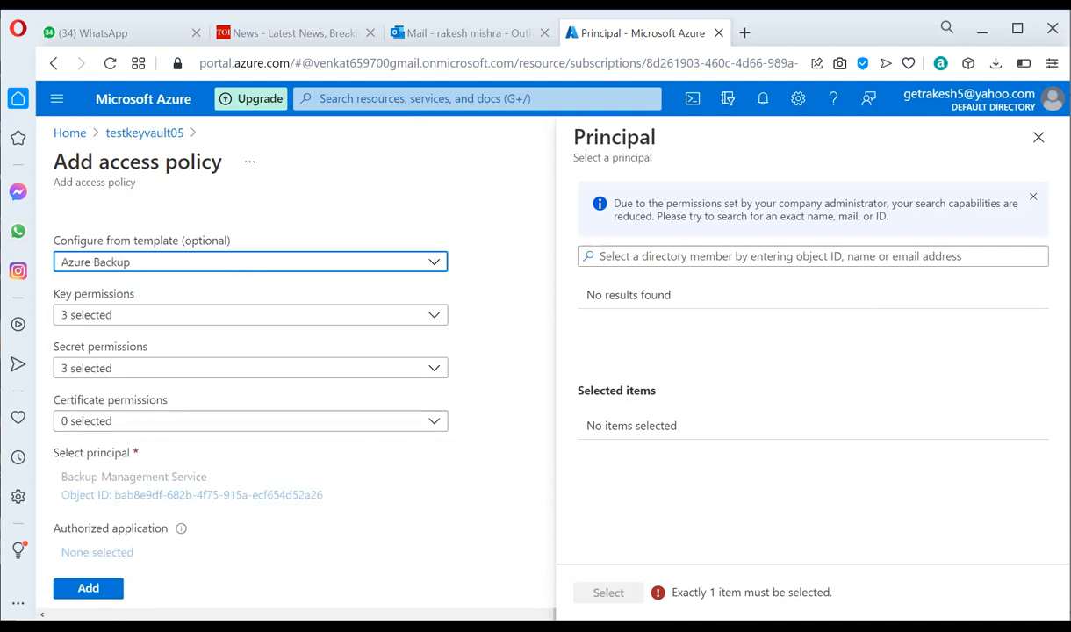
left_click(1037, 137)
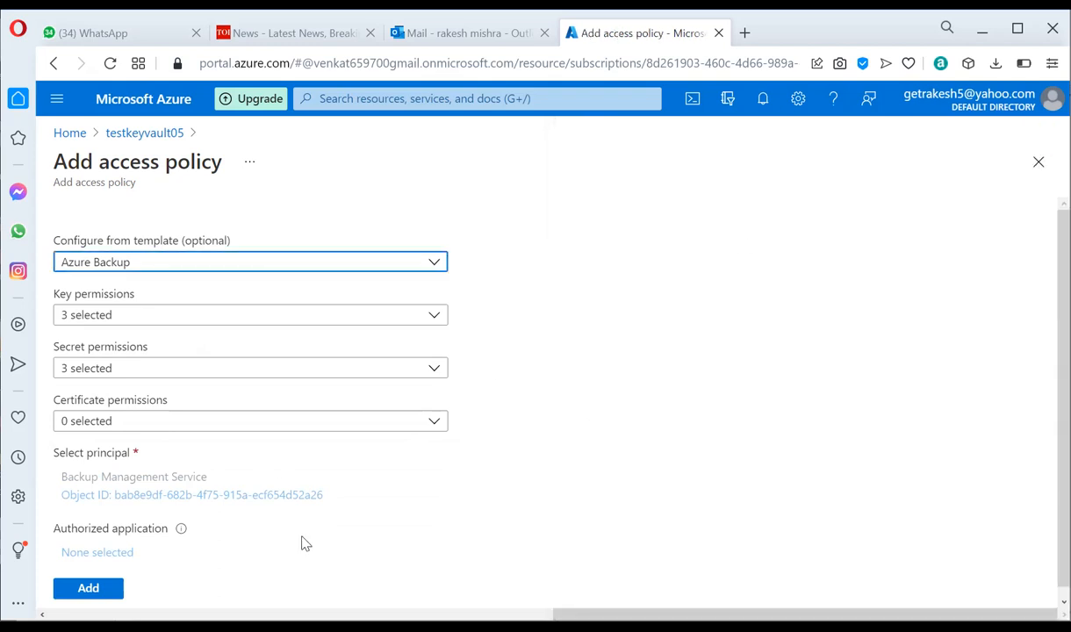
left_click_drag(90, 477, 157, 476)
left_click(274, 499)
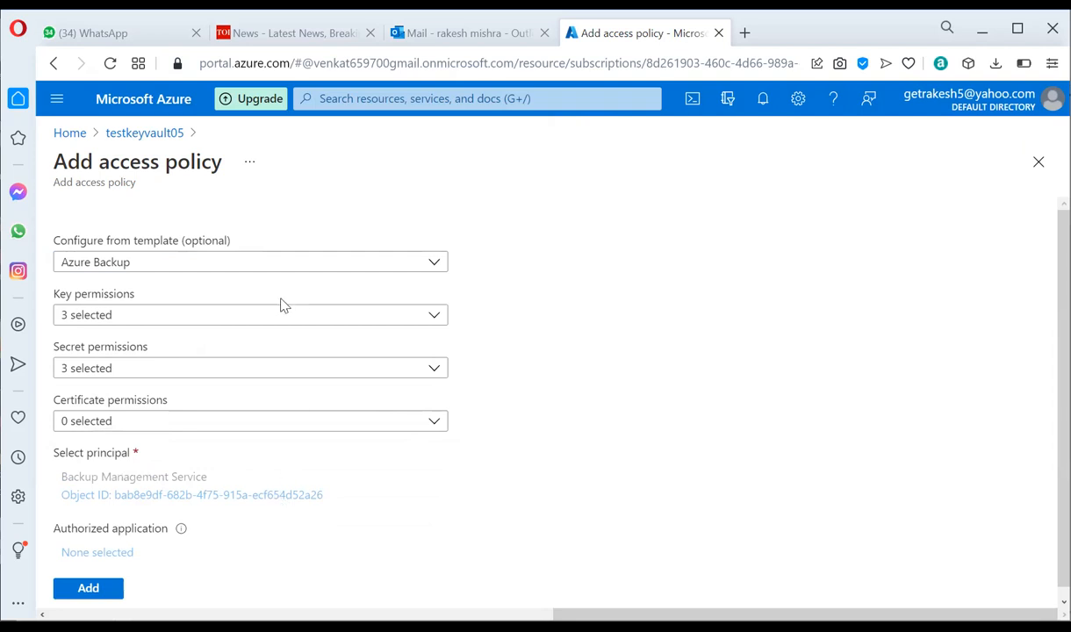
left_click(245, 314)
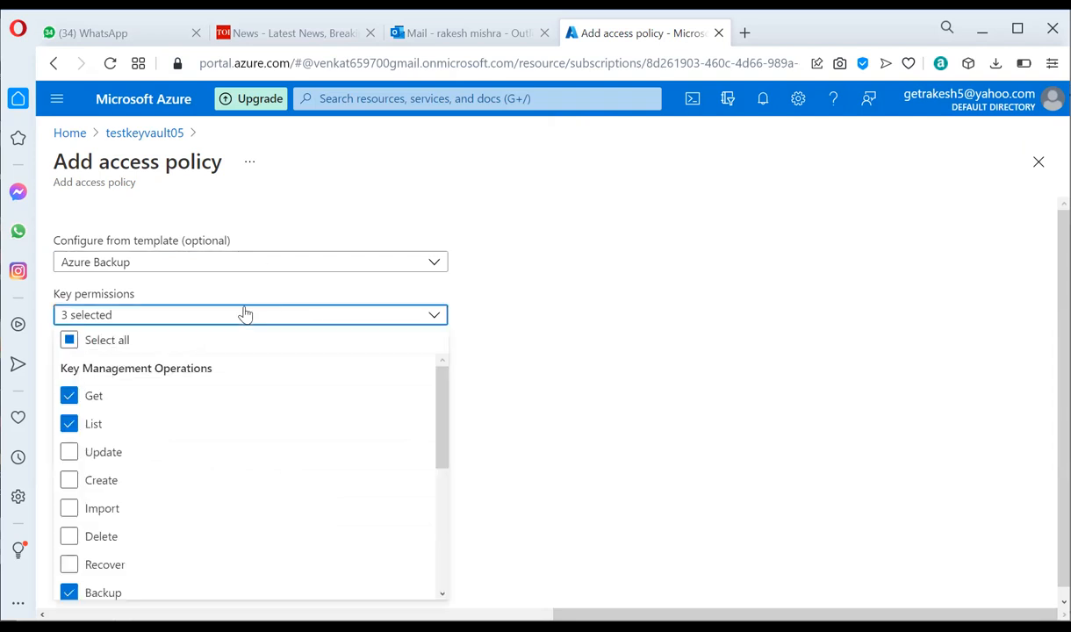
left_click(485, 383)
left_click(92, 594)
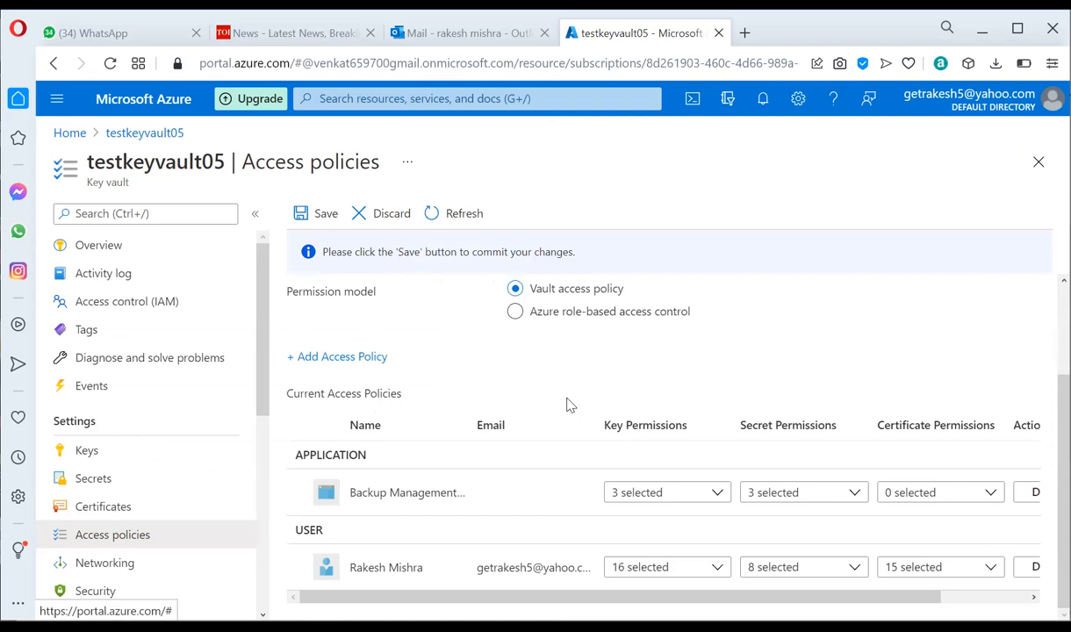
Step: Open a blank access policy form, return without adding anything, and review the Backup Management entry among the current access policies
left_click(354, 358)
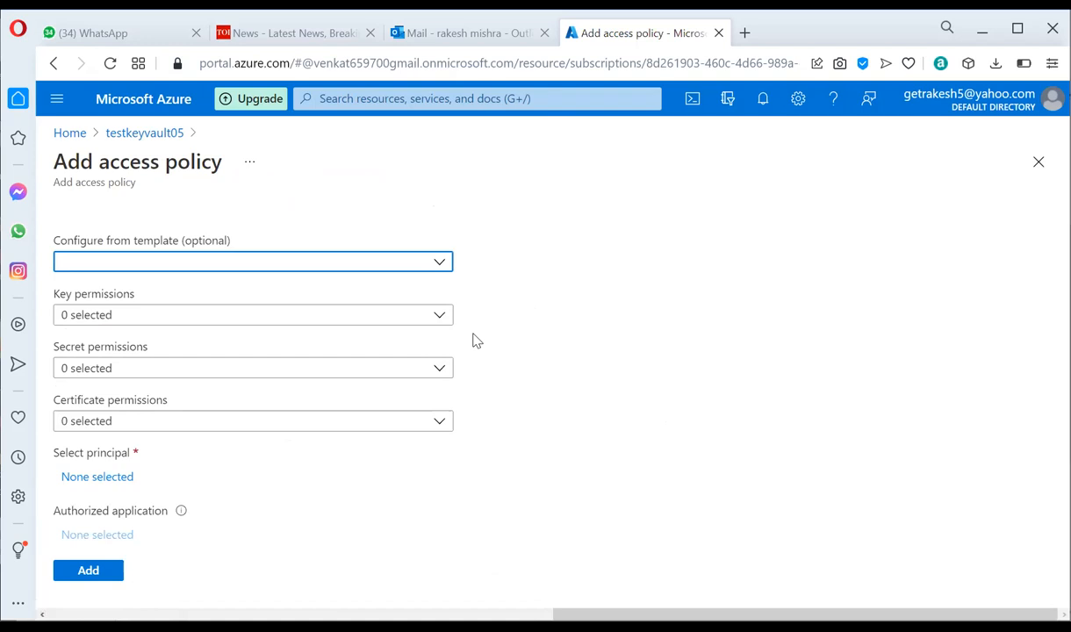
left_click(133, 136)
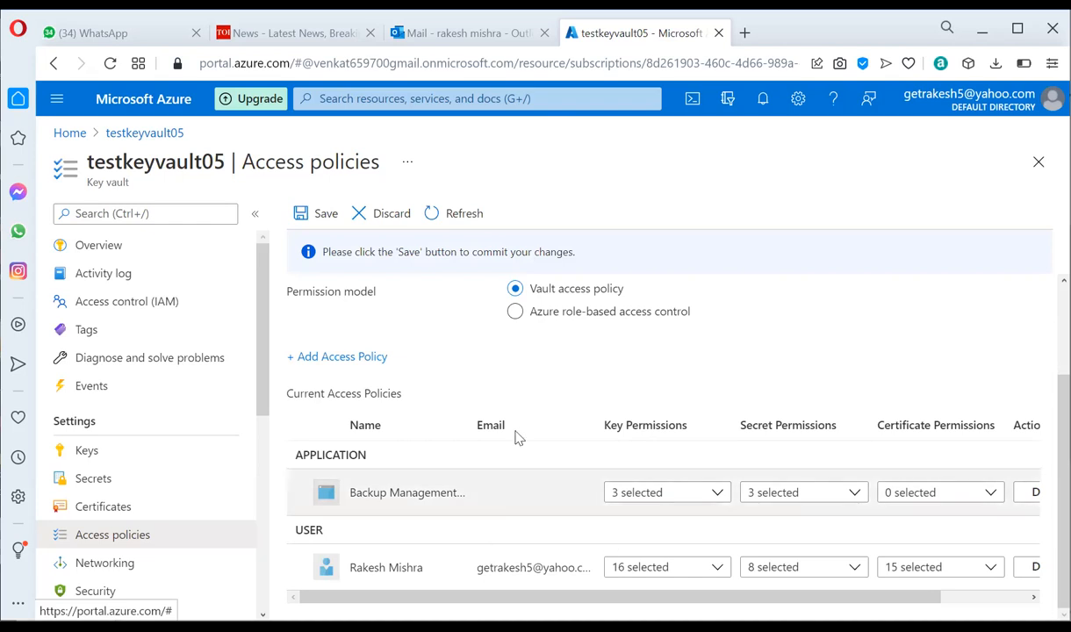
scroll(525, 334, "up", 3)
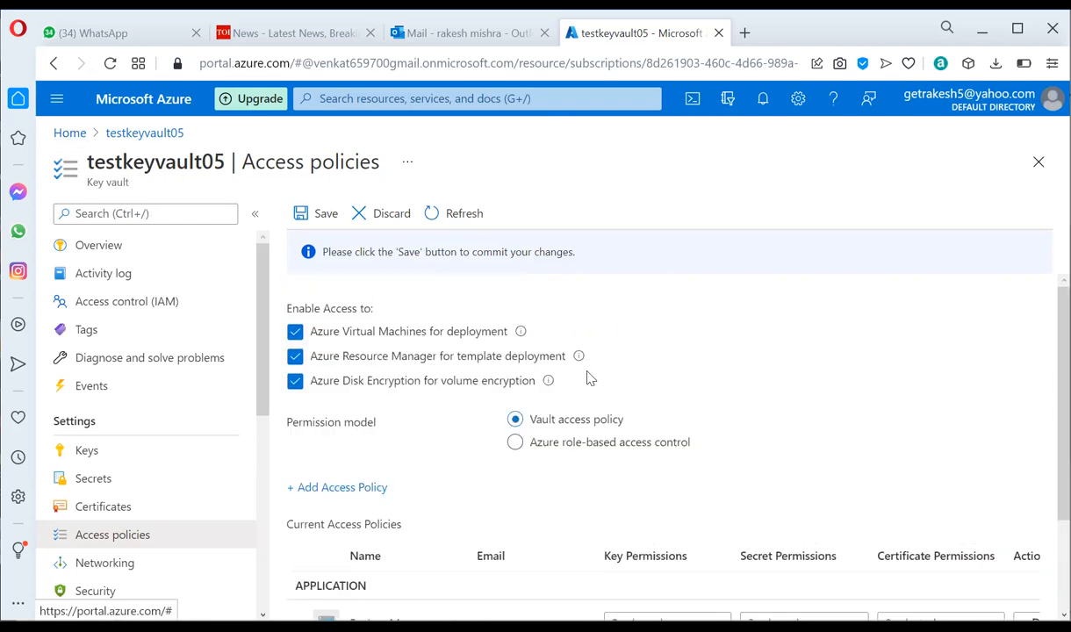
scroll(592, 378, "down", 3)
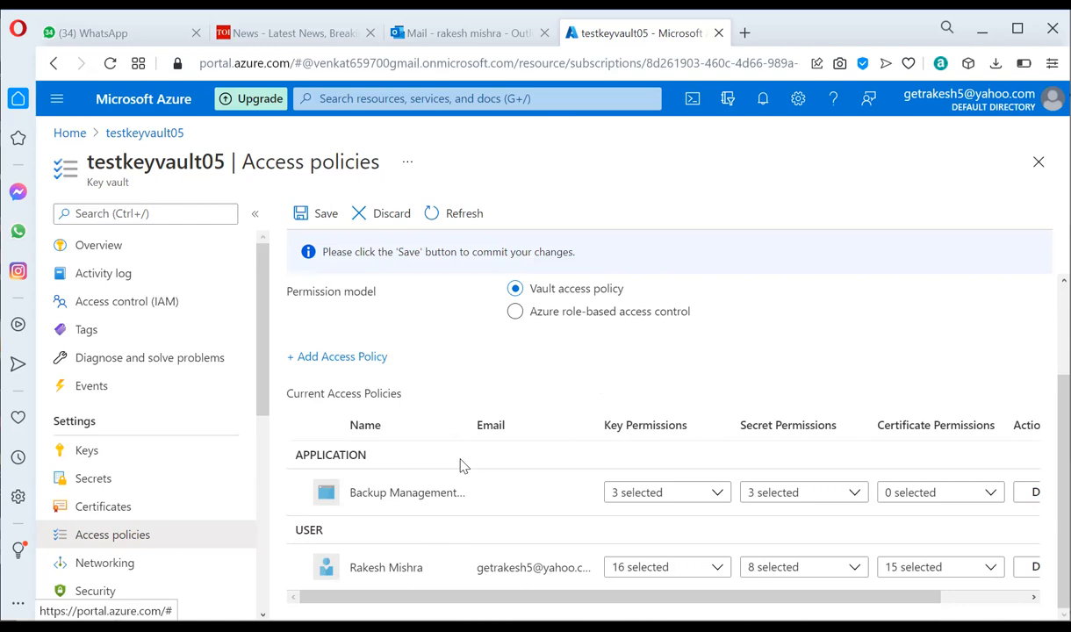
left_click_drag(351, 493, 475, 492)
left_click(475, 493)
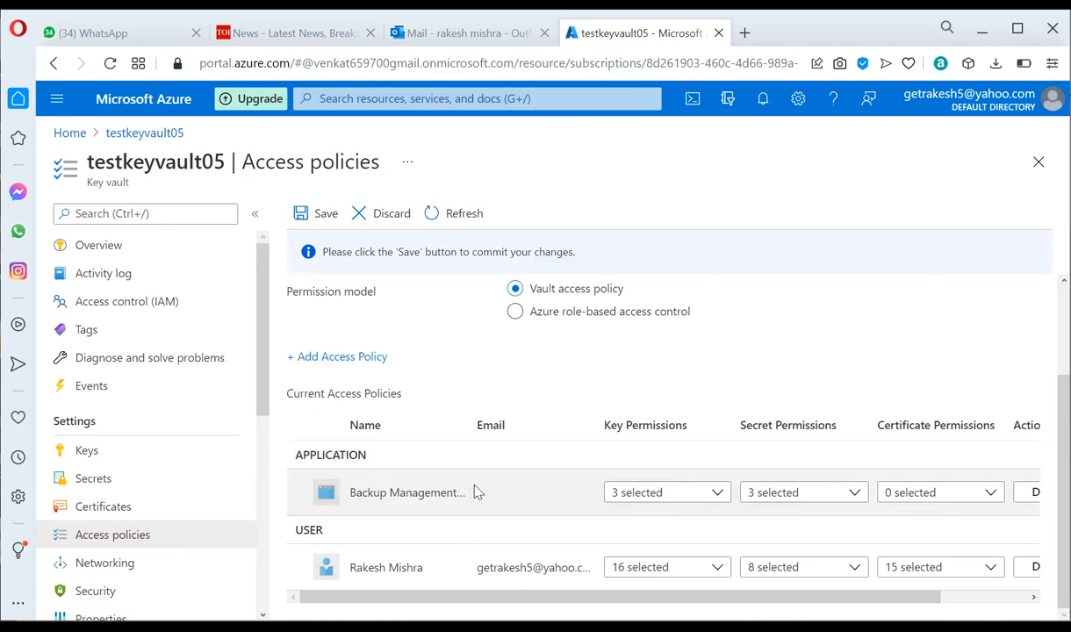
left_click_drag(351, 494, 468, 503)
left_click(513, 485)
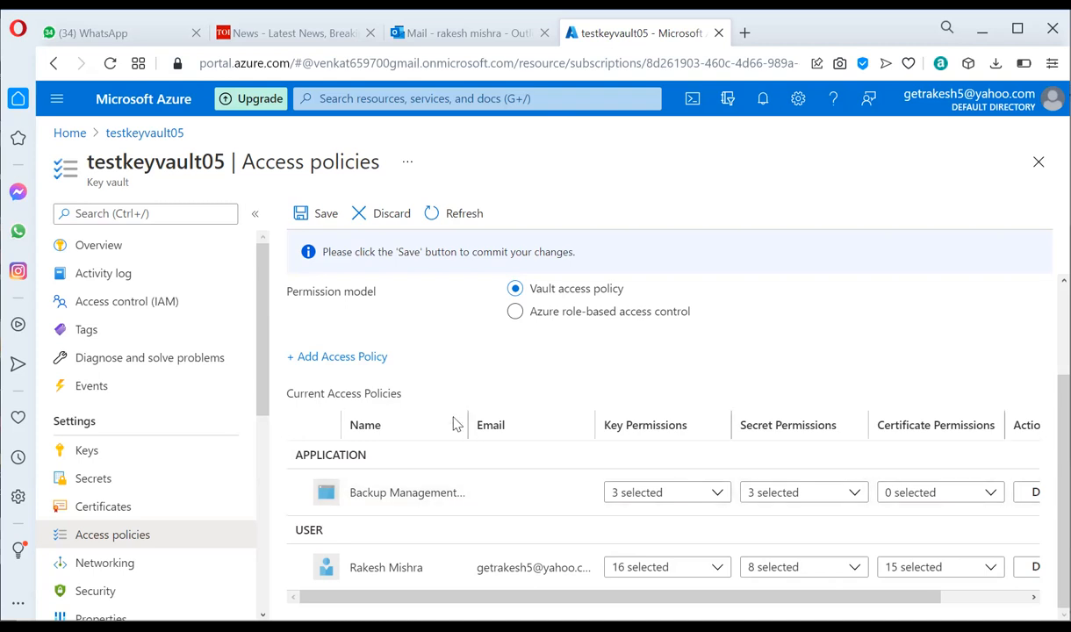
scroll(369, 447, "up", 2)
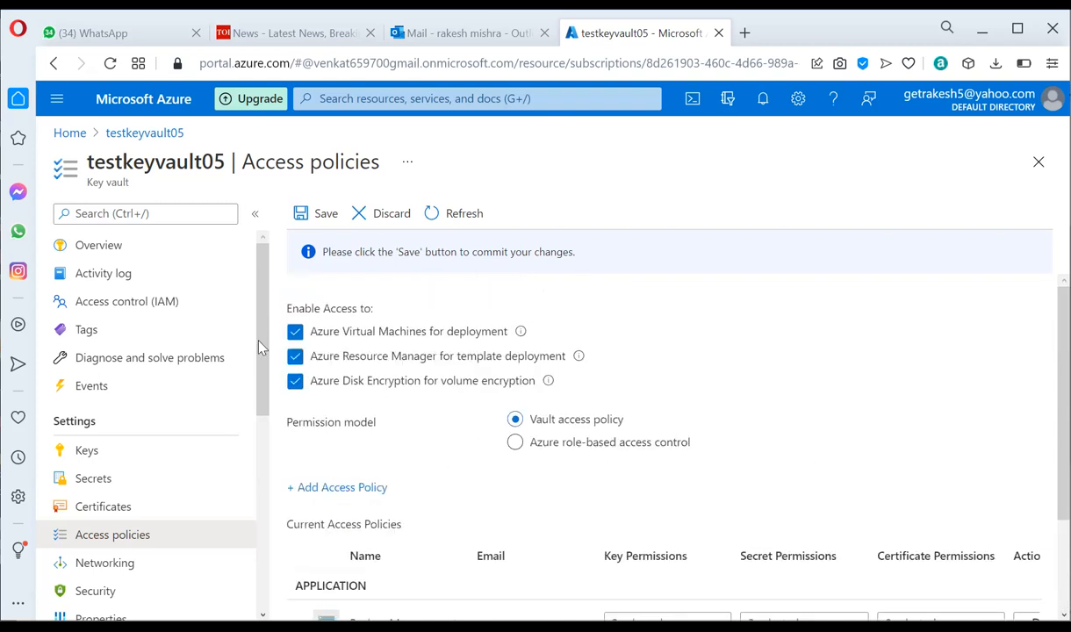
Step: Leave the access policies without saving, open TEST-VM's backup configuration, and try to enable backup with vault428 and DefaultPolicy
left_click(69, 134)
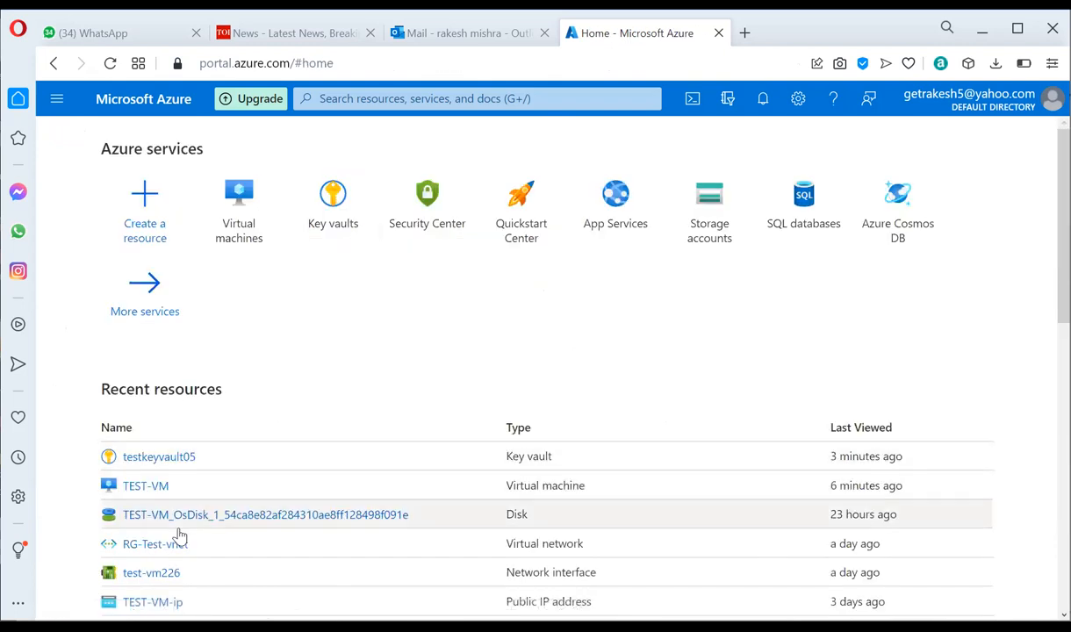
left_click(156, 485)
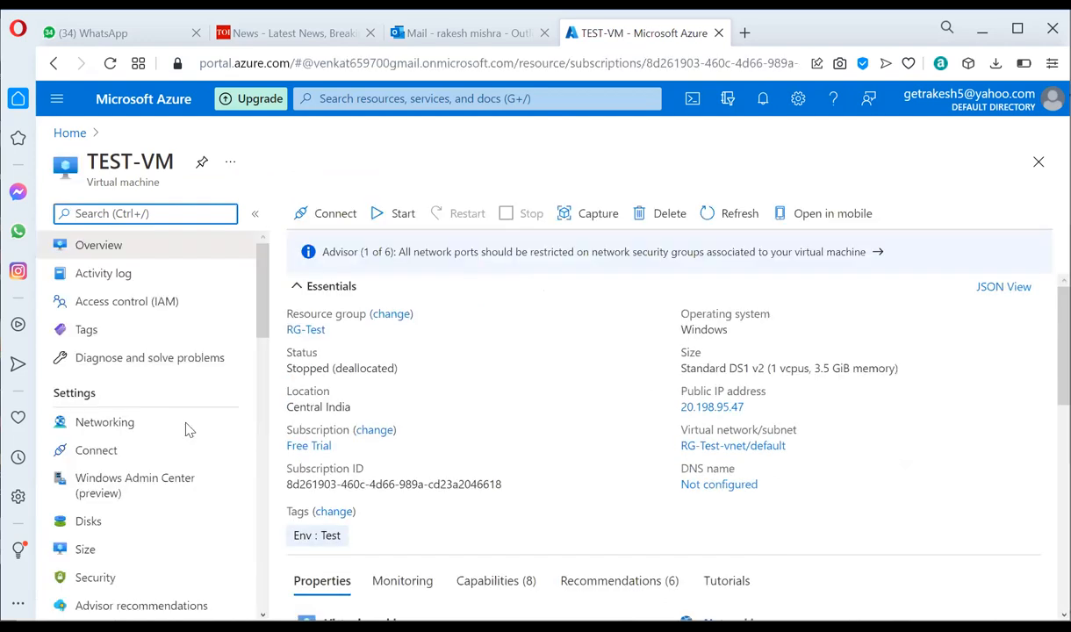
scroll(115, 526, "down", 5)
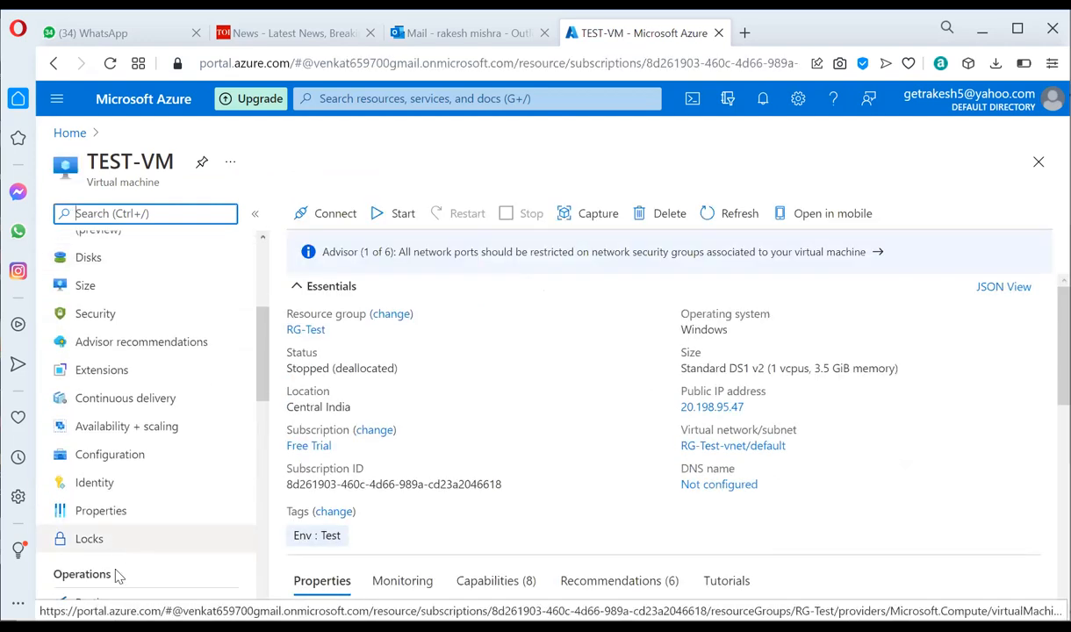
scroll(133, 489, "down", 3)
left_click(127, 483)
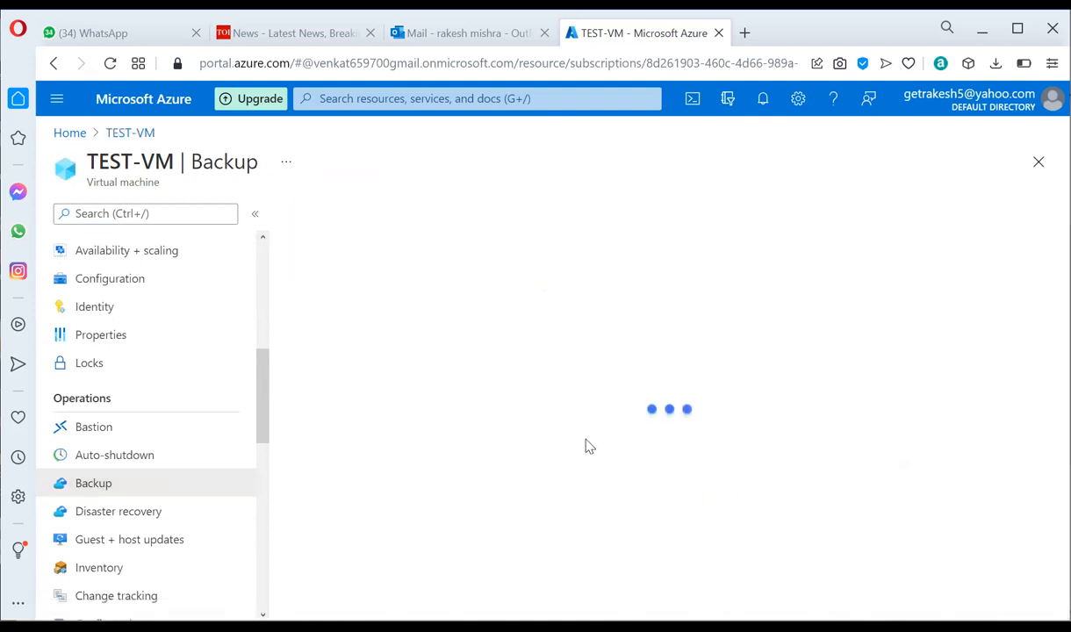
left_click(362, 594)
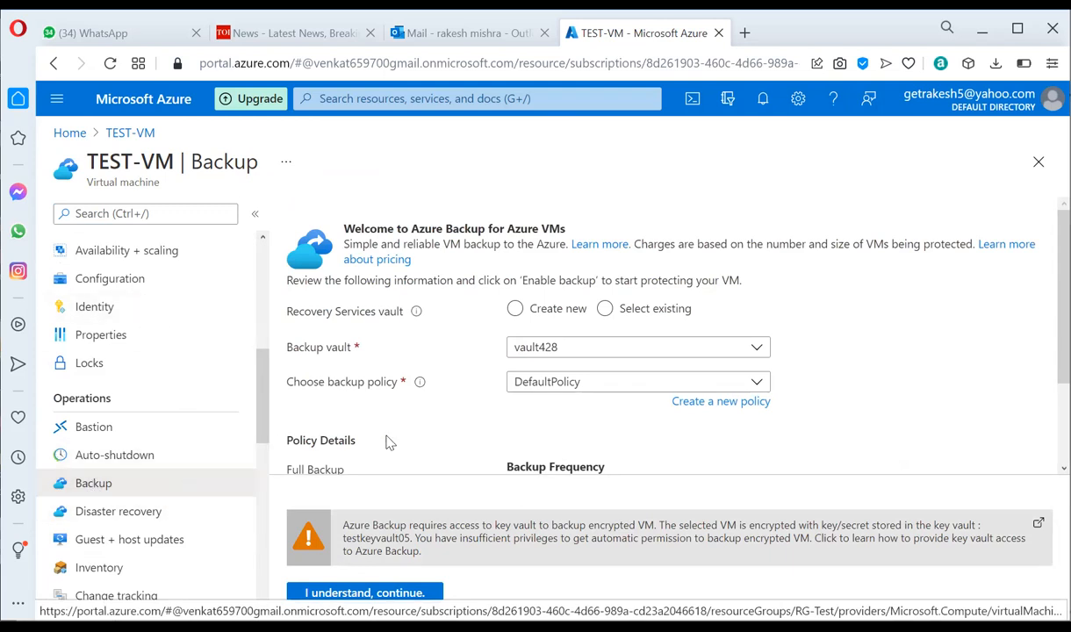
Step: Leave TEST-VM's backup configuration and reopen the access policies of the key vault testkeyvault05
scroll(144, 409, "up", 5)
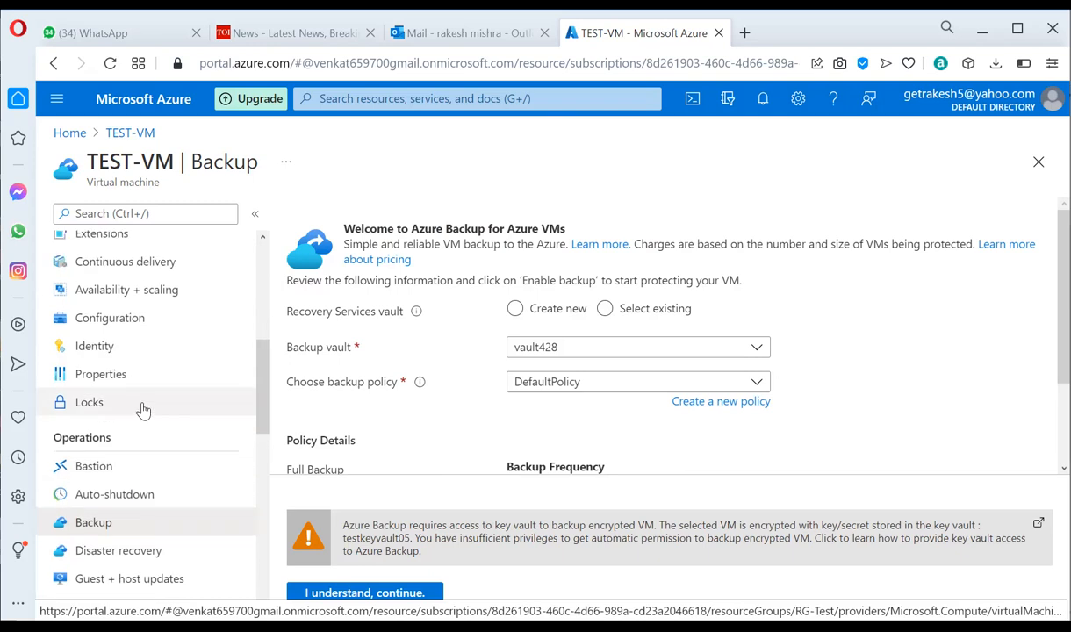
left_click(70, 133)
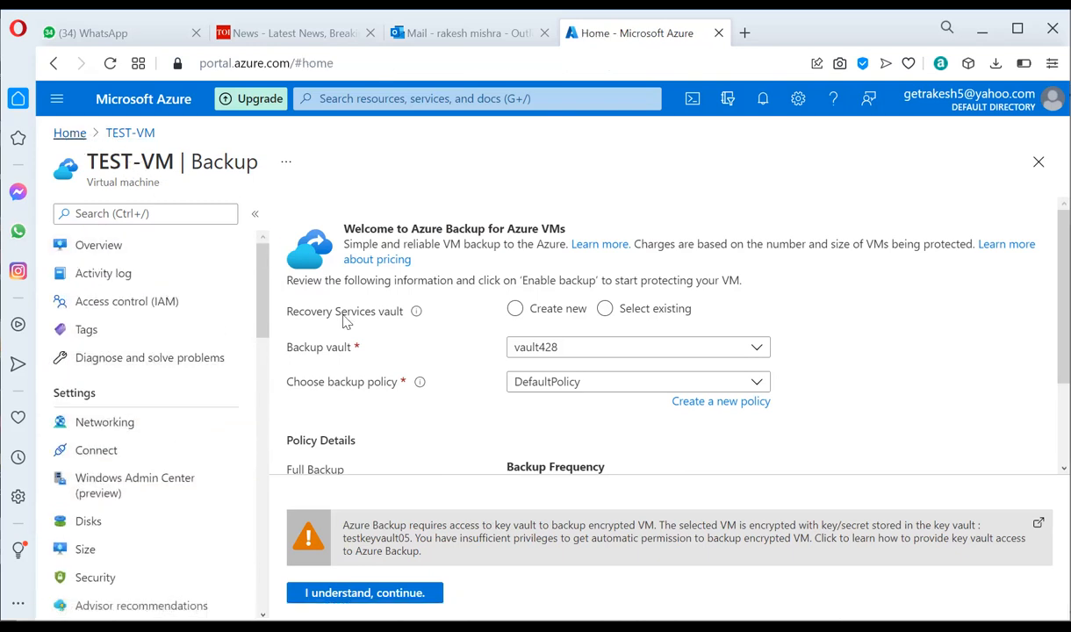
left_click(143, 486)
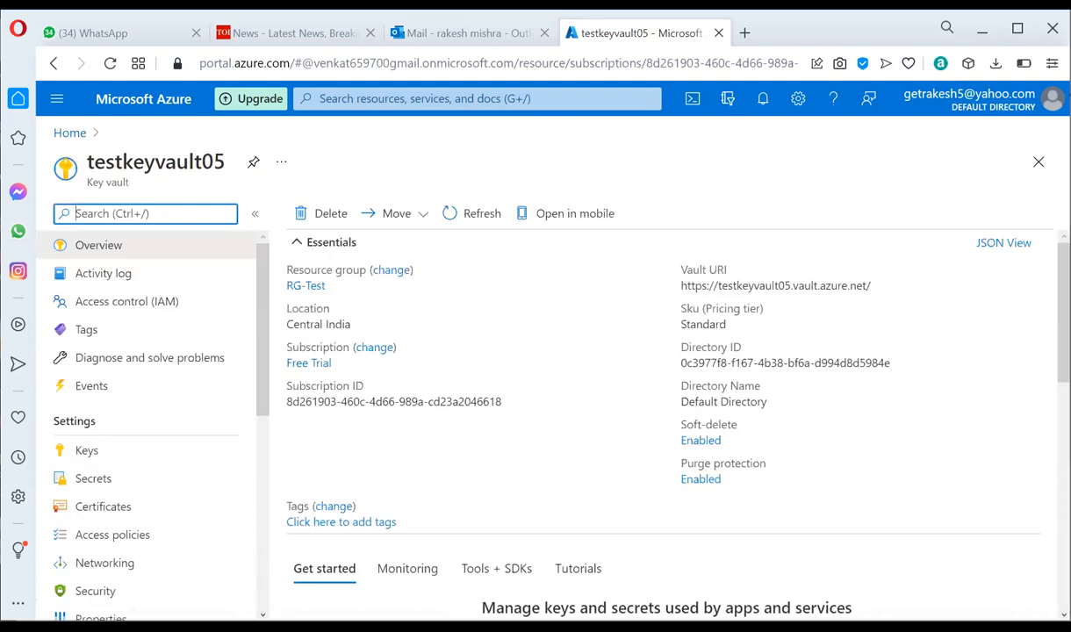
left_click(112, 535)
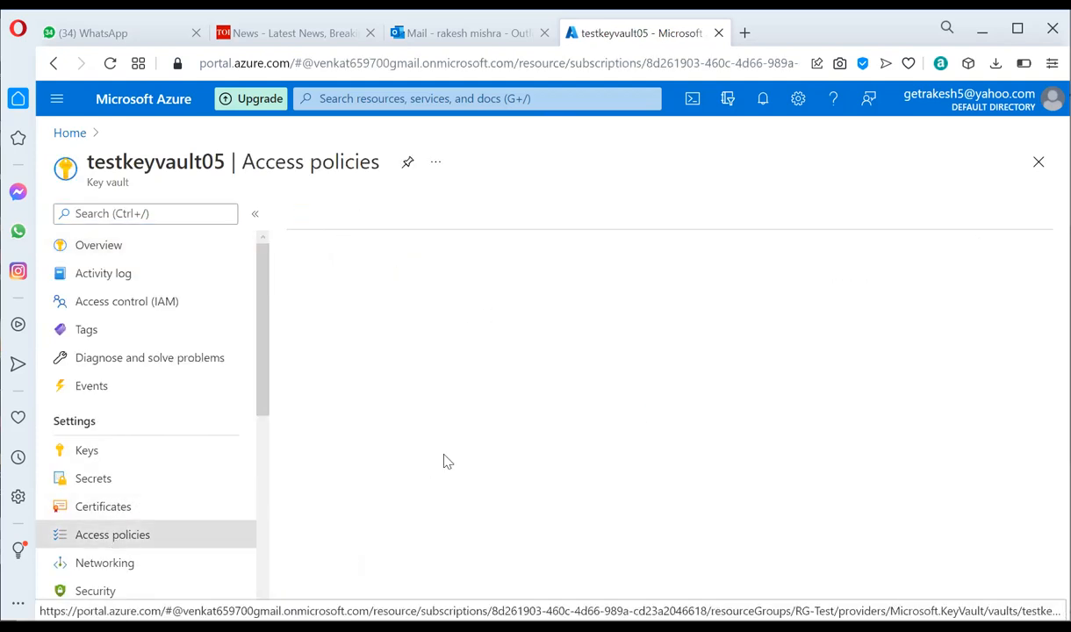
Step: Add an access policy to testkeyvault05 from the Azure Backup template, keeping its preset permissions and the Backup Management Service principal
scroll(454, 524, "down", 1)
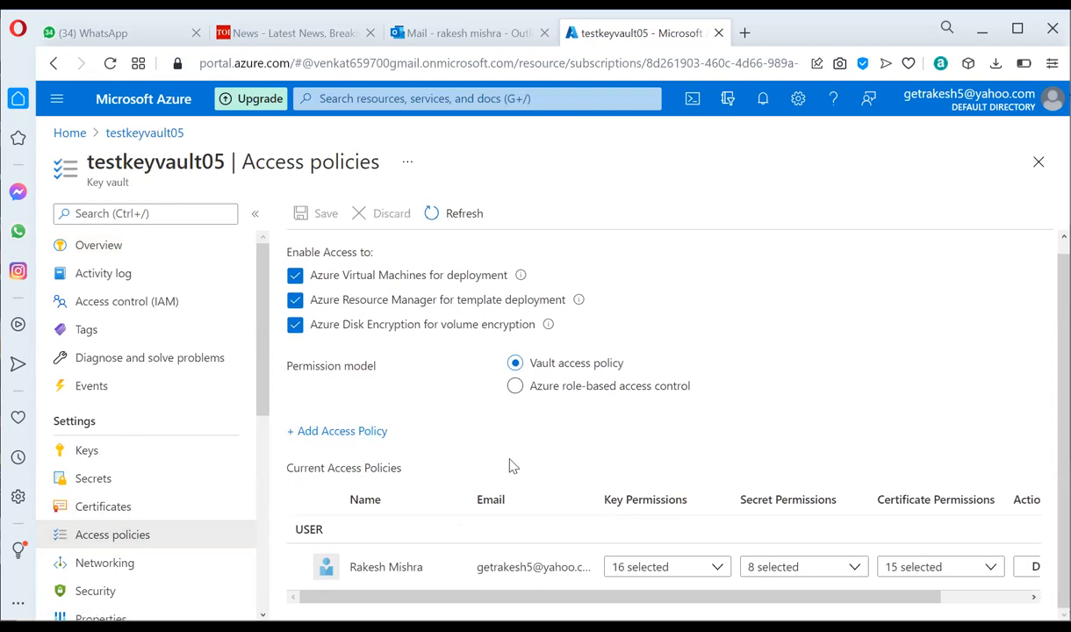
mouse_move(458, 596)
left_mouse_down()
mouse_move(732, 555)
mouse_move(458, 615)
left_mouse_up()
left_click(361, 432)
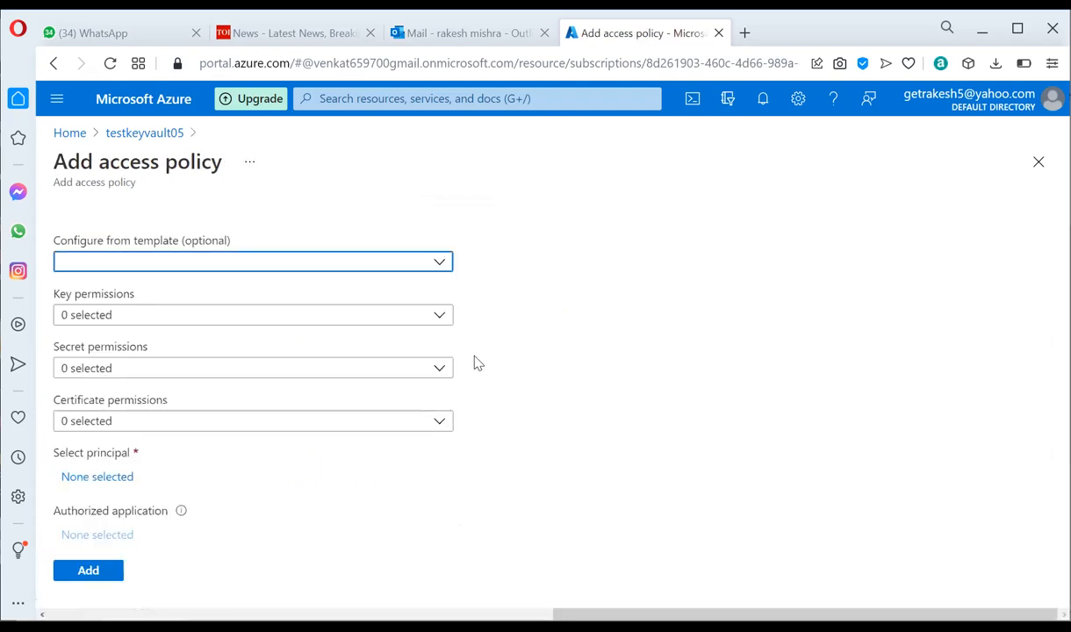
left_click(228, 265)
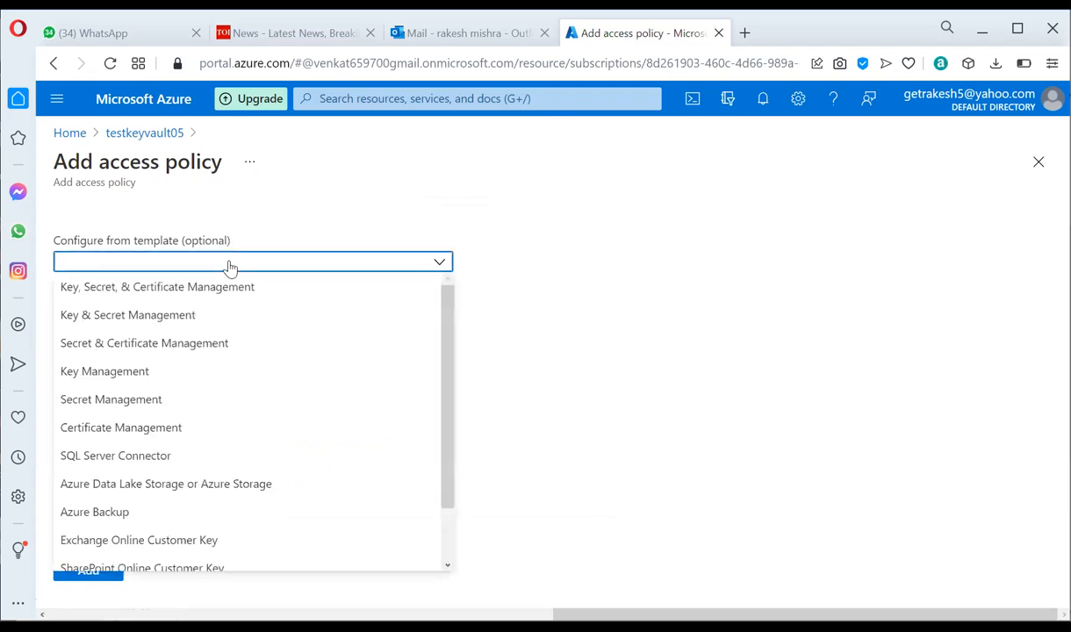
left_click(127, 514)
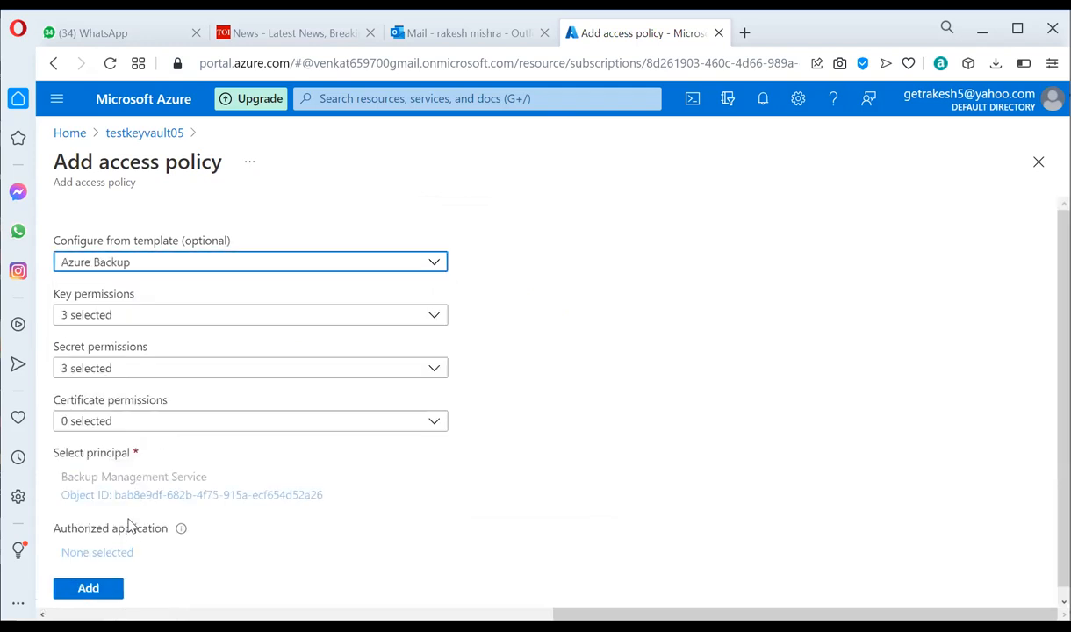
left_click(565, 337)
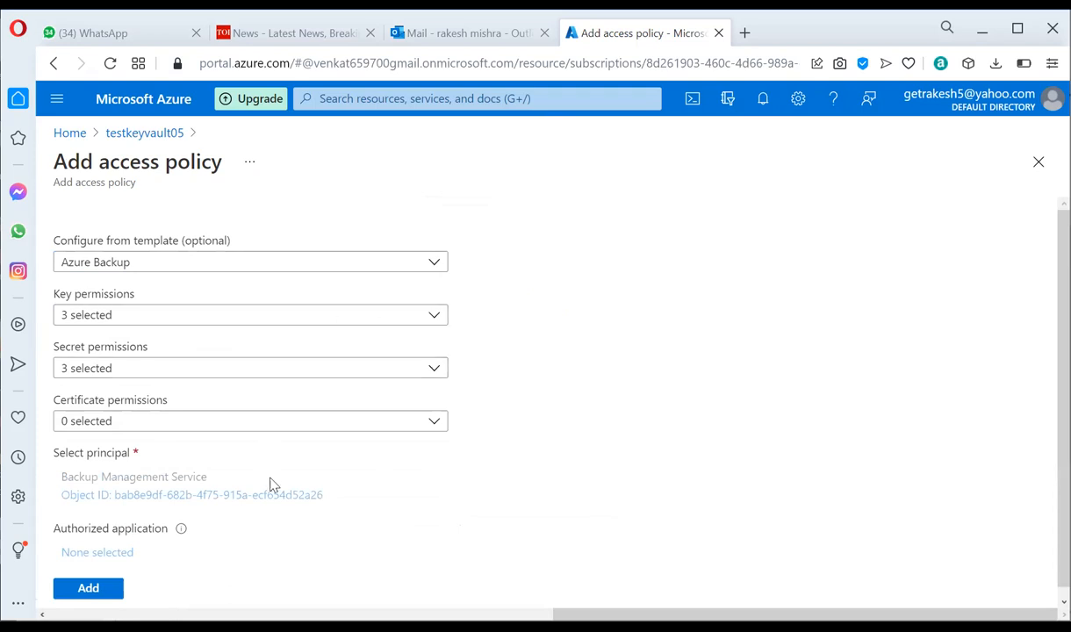
left_click(342, 315)
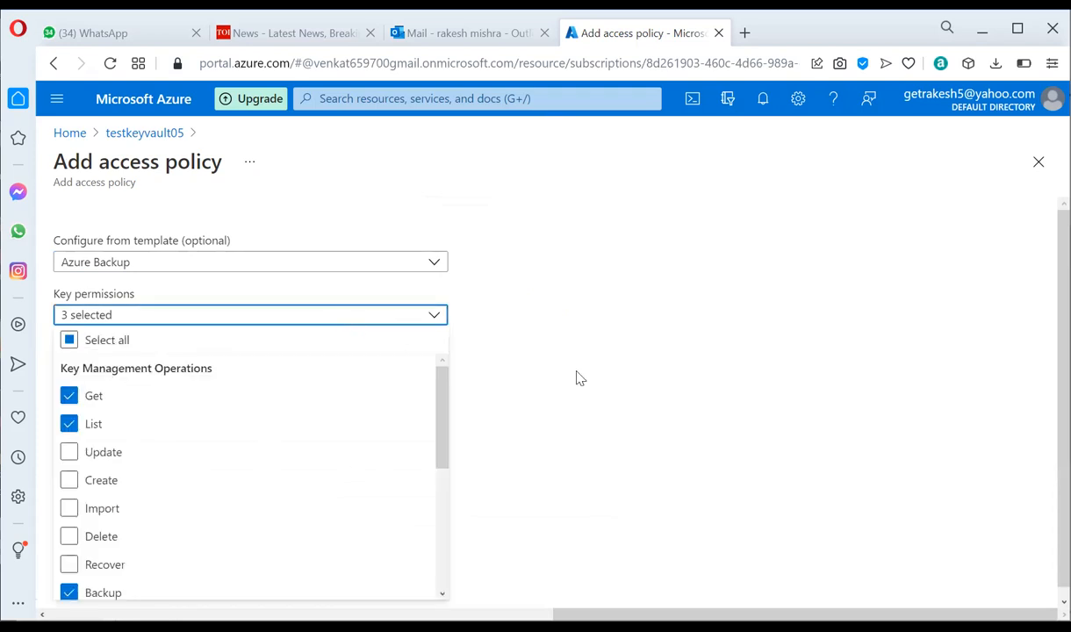
left_click(588, 421)
left_click(105, 588)
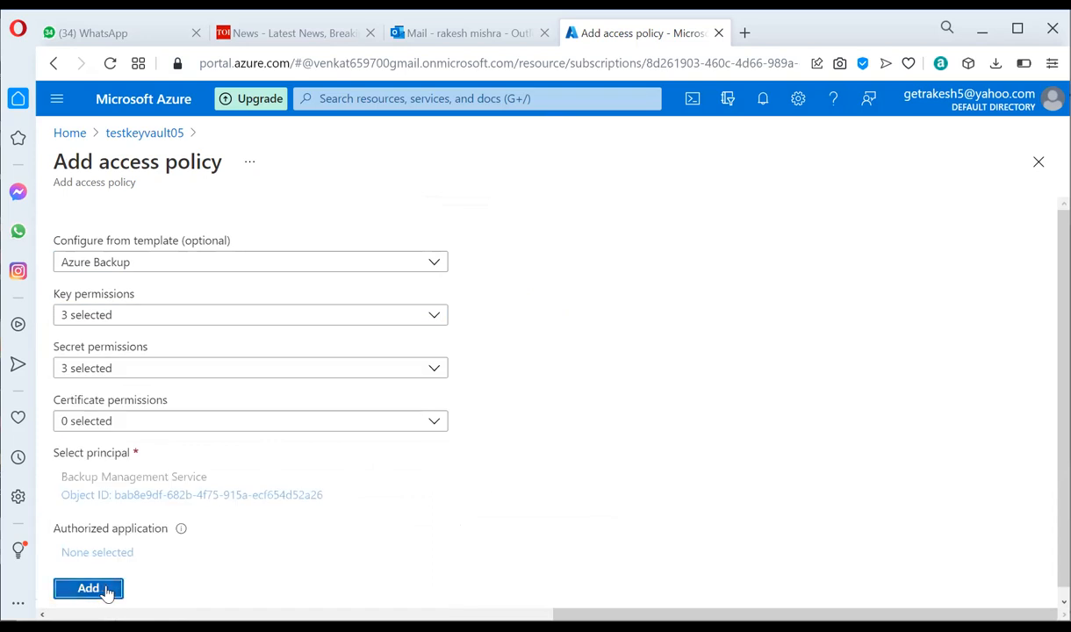
Step: Save the access policies of testkeyvault05, review the update notification and dismiss the notifications
left_click(322, 212)
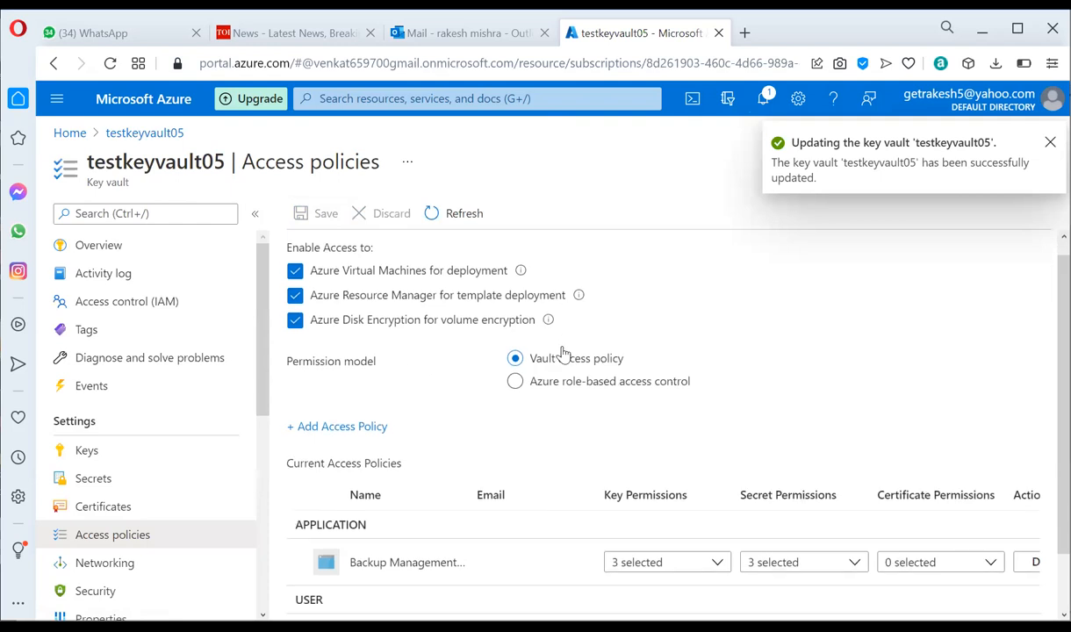
scroll(358, 526, "down", 2)
scroll(471, 445, "up", 2)
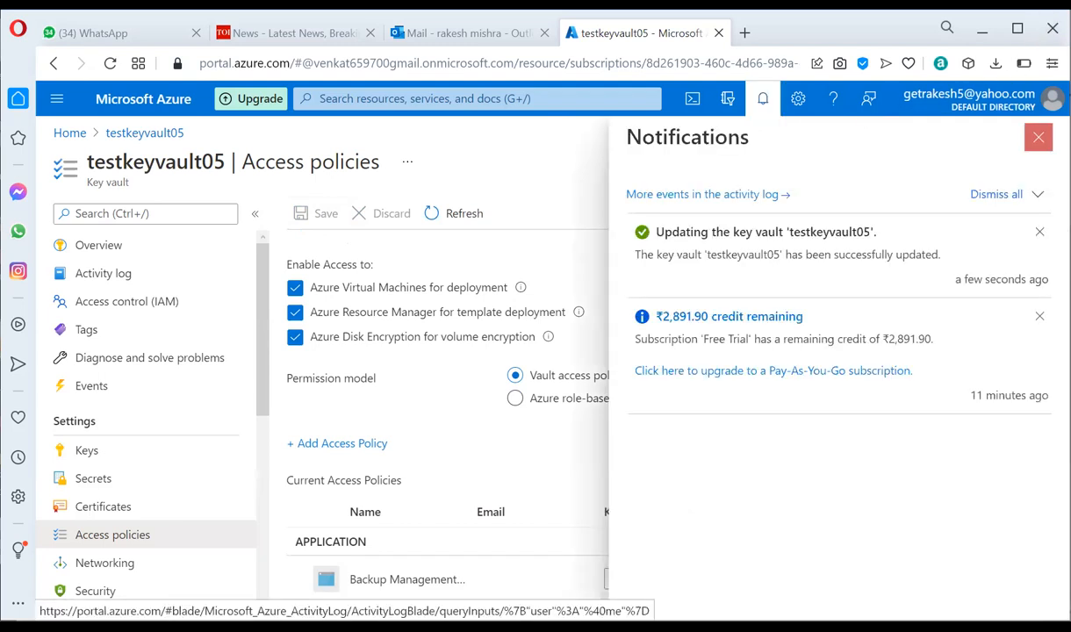
left_click(1039, 137)
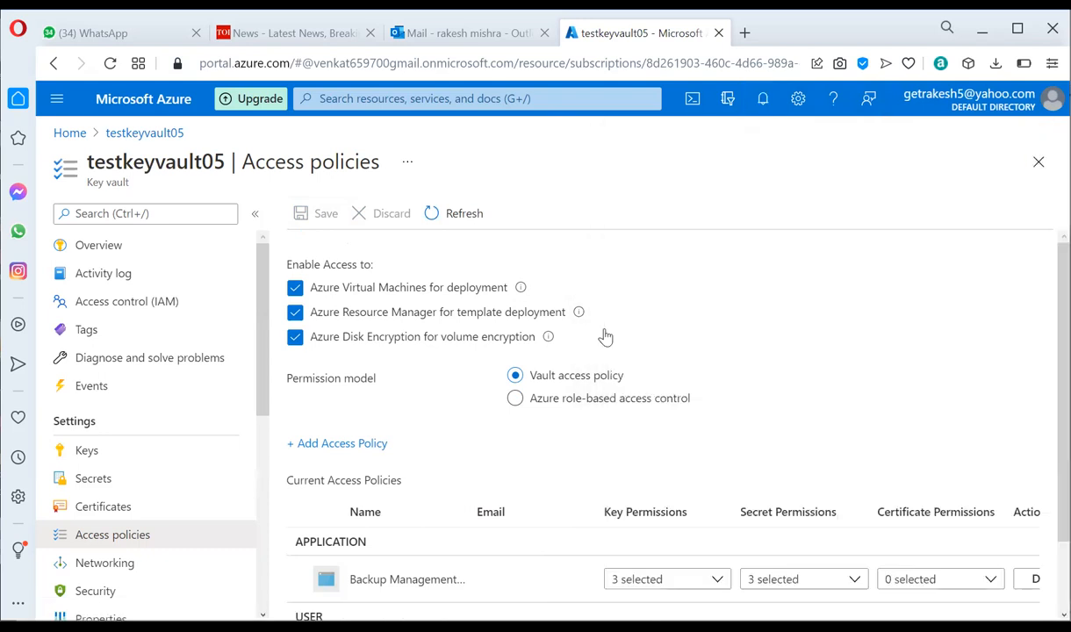
Step: Try to enable backup for TEST-VM with the backup vault vault428 and DefaultPolicy
left_click(77, 134)
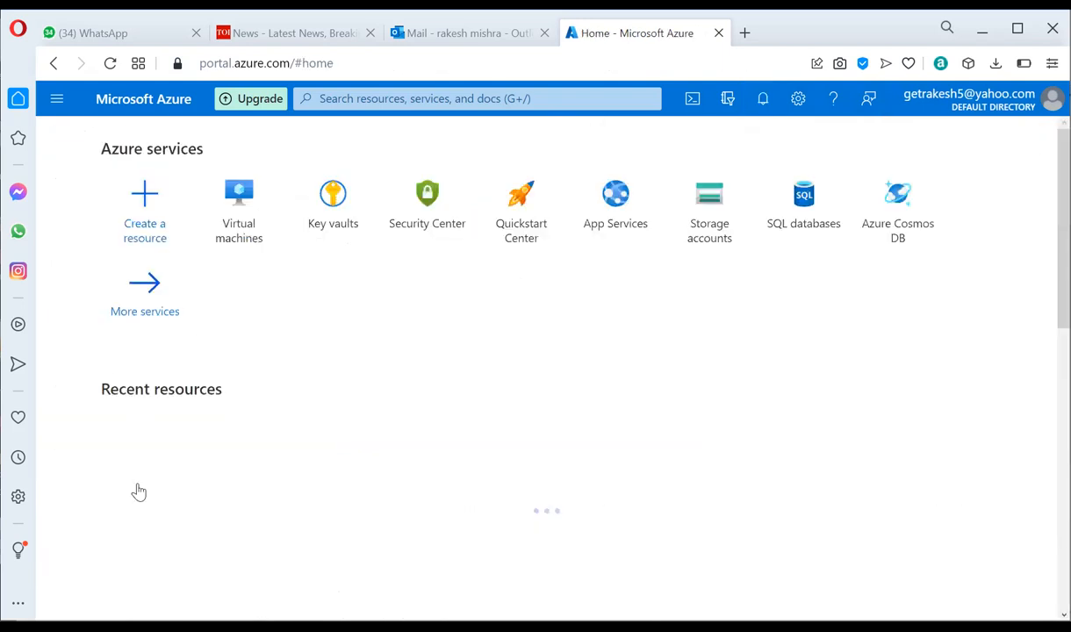
left_click(139, 492)
scroll(167, 509, "down", 2)
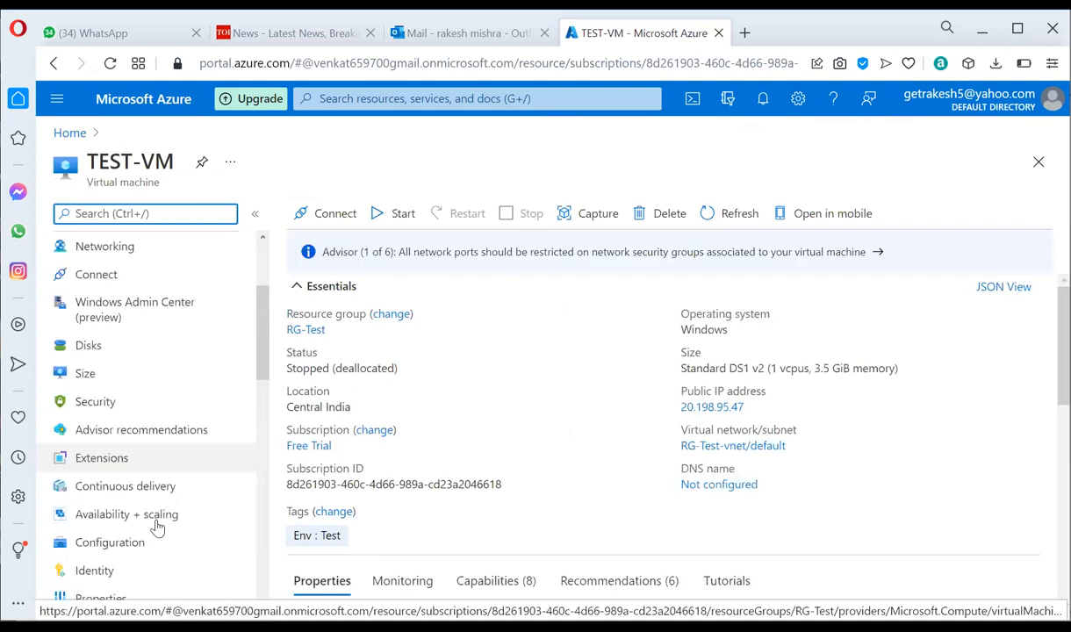
scroll(155, 527, "down", 2)
scroll(106, 527, "down", 1)
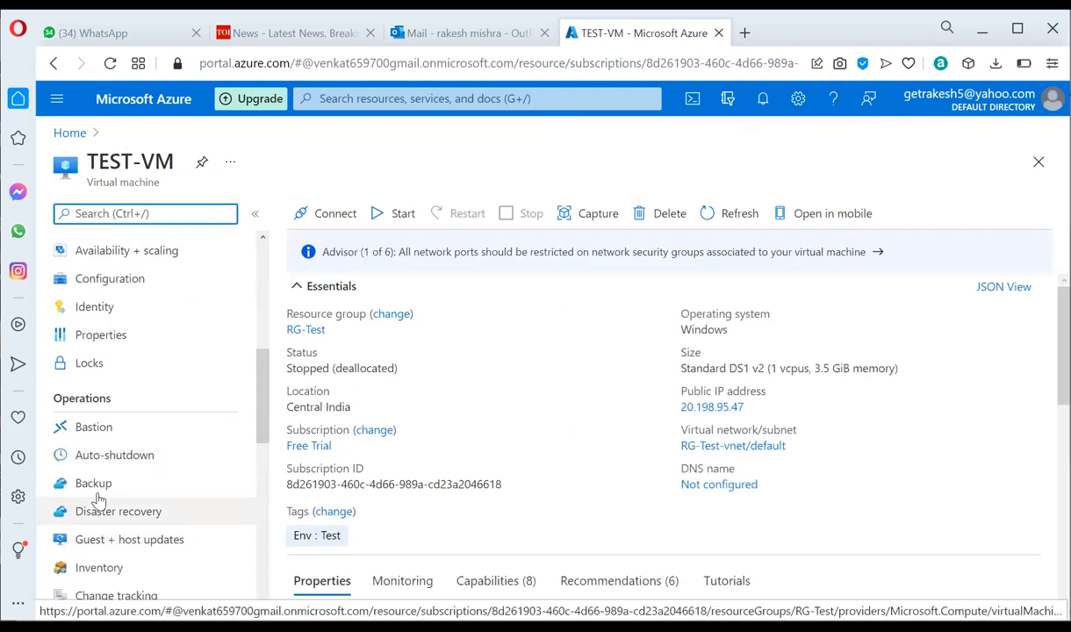
left_click(136, 484)
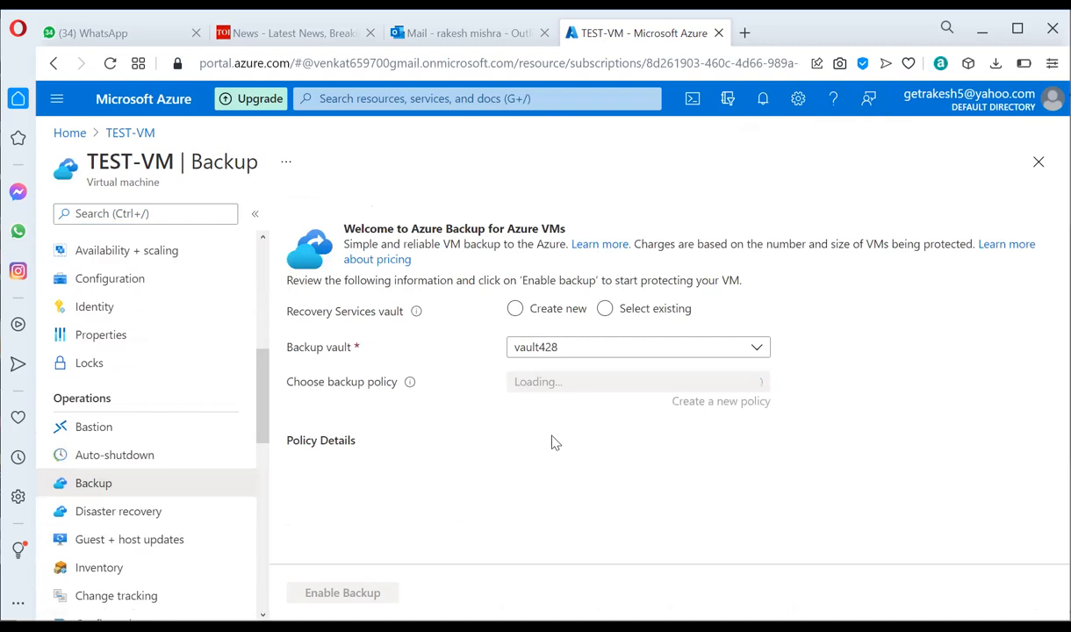
scroll(558, 435, "down", 1)
left_click(344, 594)
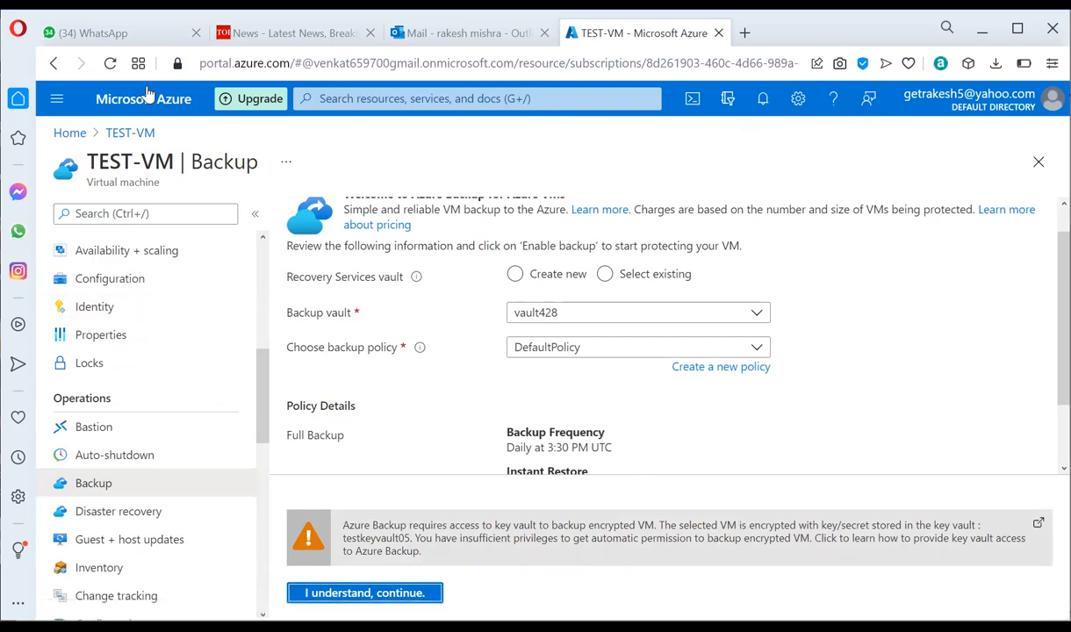
Step: Leave the TEST-VM backup page and open the access policies of testkeyvault05
left_click(70, 133)
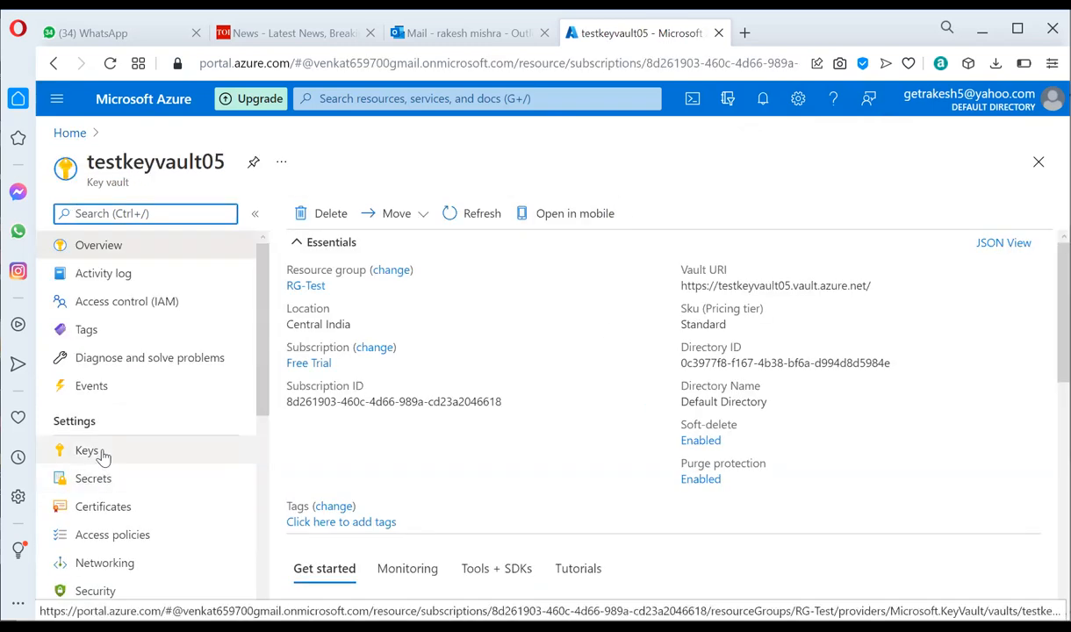
scroll(167, 443, "down", 1)
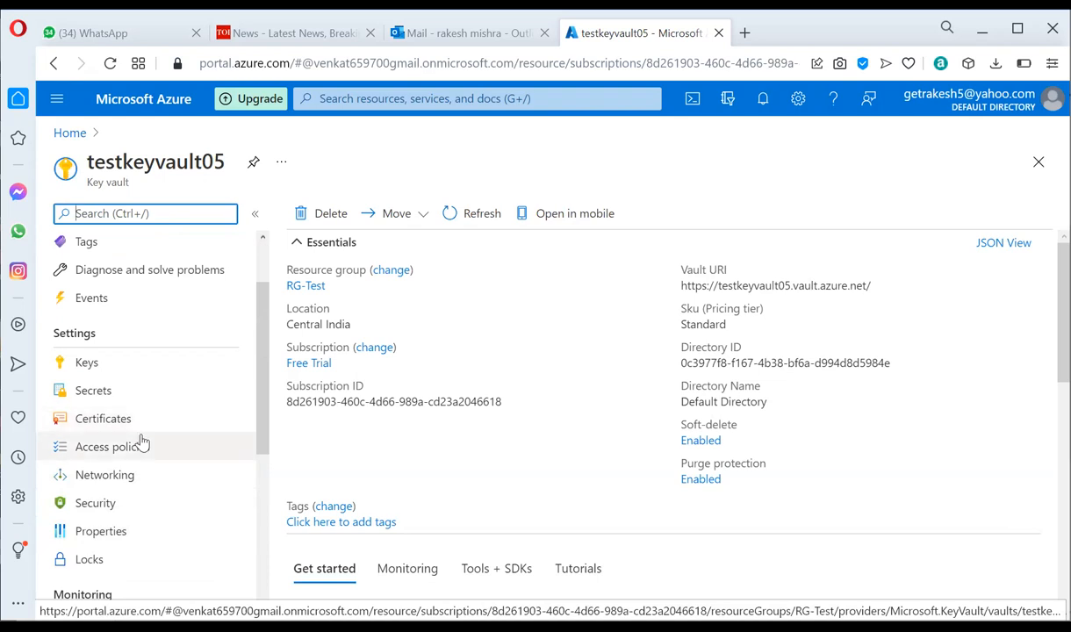
left_click(141, 445)
scroll(693, 480, "down", 1)
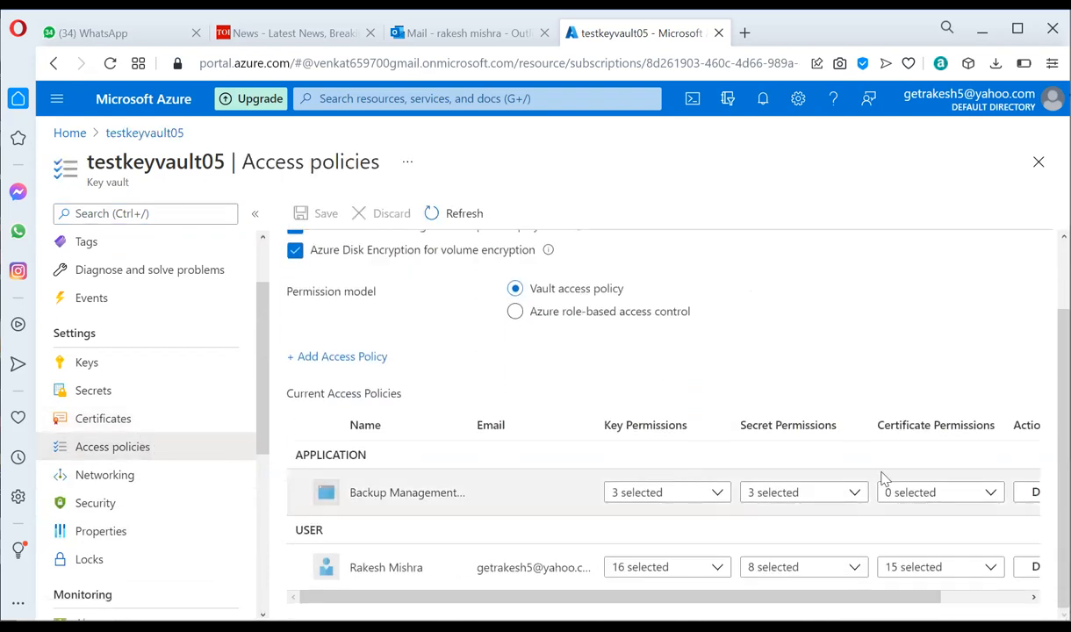
Step: Grant the Backup Management Service application all key permissions in testkeyvault05 and save the change
left_click(716, 494)
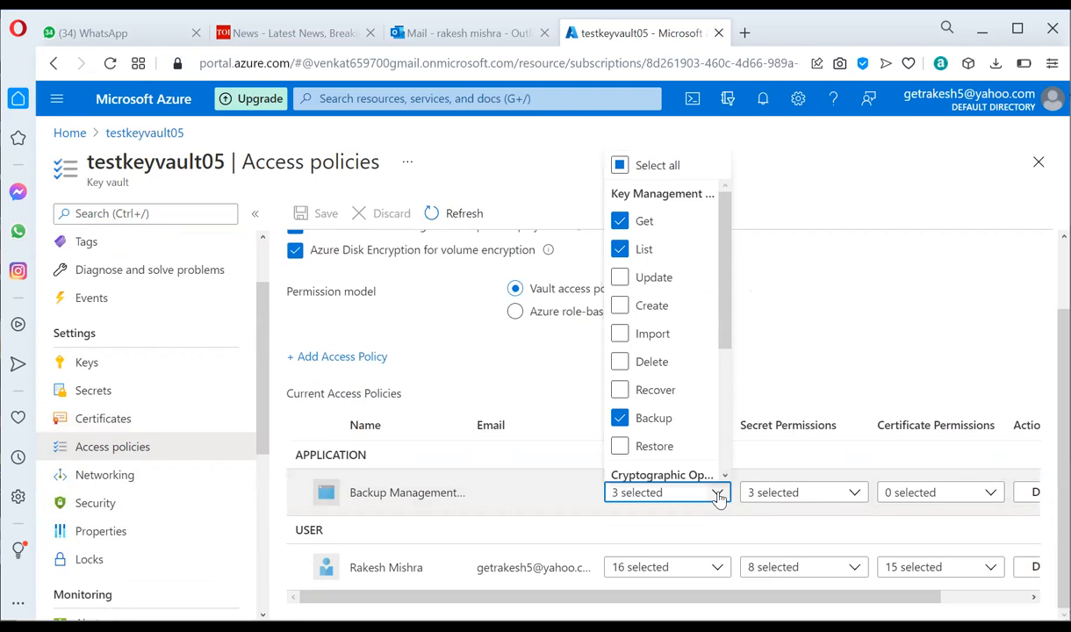
left_click(645, 166)
left_click(796, 295)
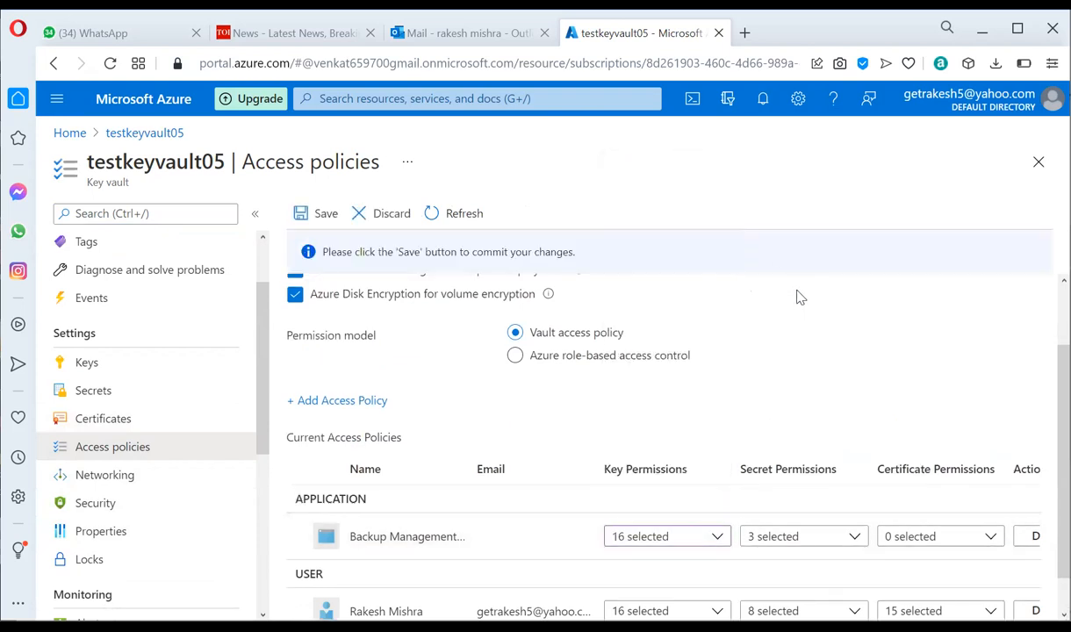
scroll(316, 492, "up", 1)
scroll(332, 482, "up", 1)
left_click(325, 213)
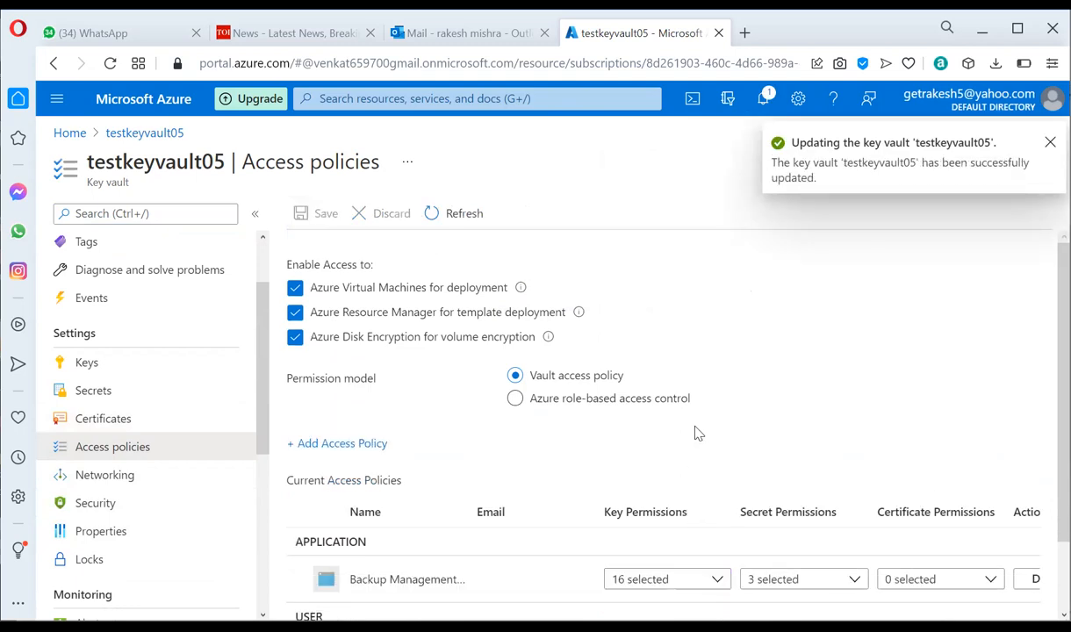
Step: Examine which key permissions are granted to the Backup Management Service application in the current access policies
scroll(714, 426, "down", 1)
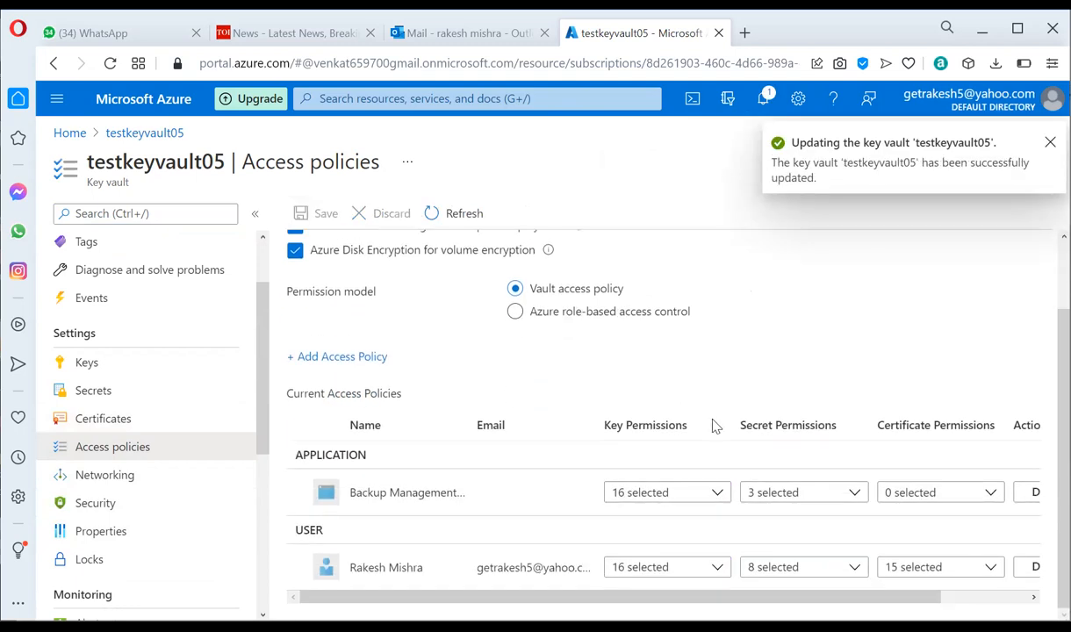
left_click(713, 494)
scroll(711, 378, "down", 2)
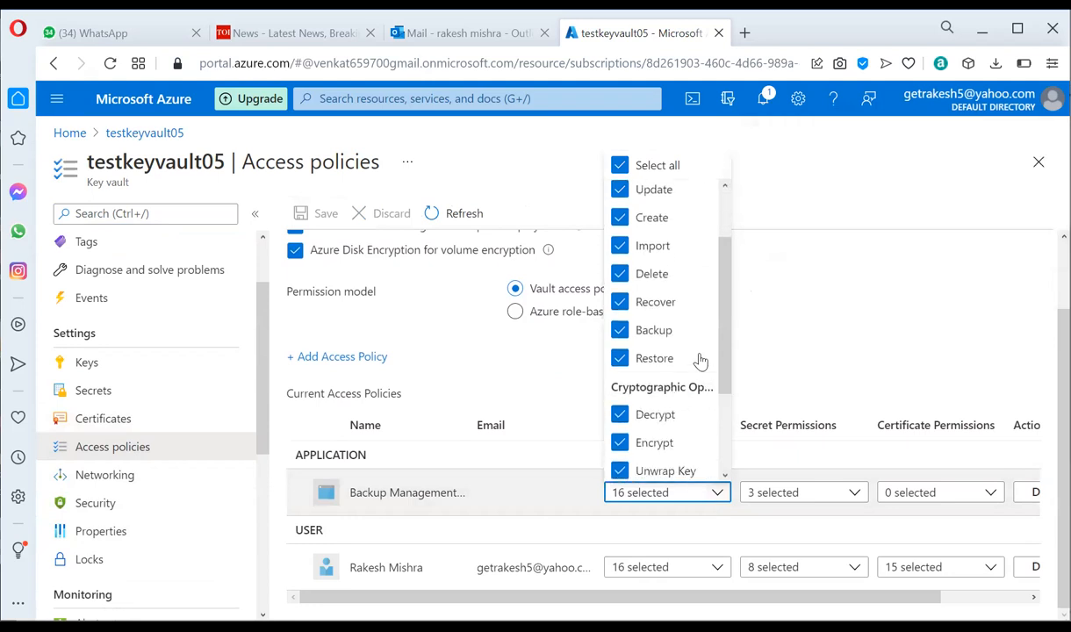
scroll(689, 215, "up", 2)
left_click(800, 371)
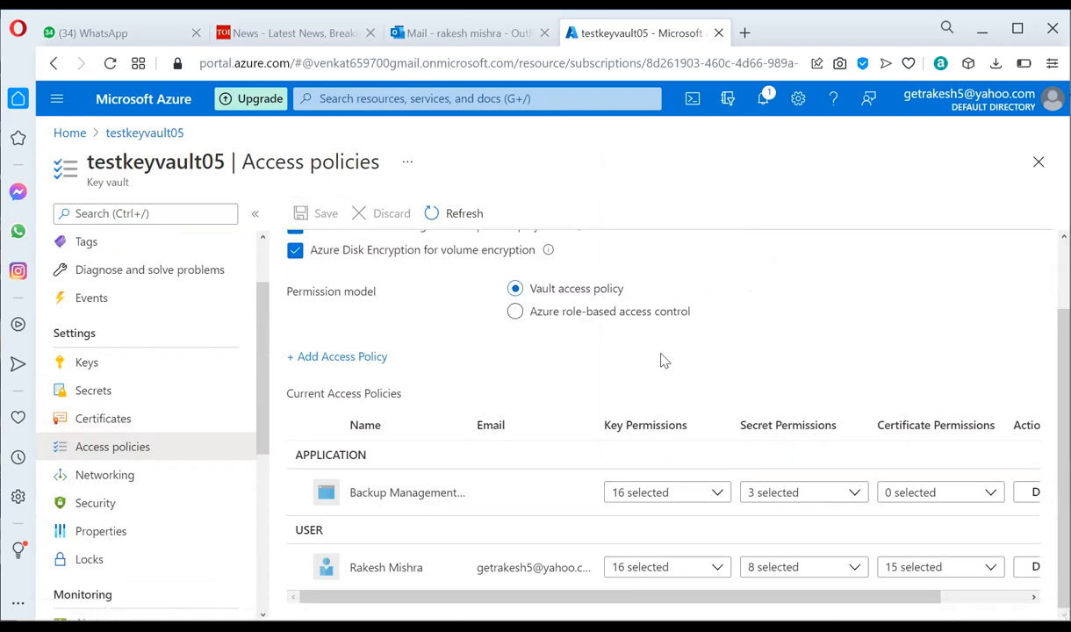
mouse_move(682, 597)
left_mouse_down()
mouse_move(770, 596)
mouse_move(678, 596)
left_mouse_up()
Step: Go back to TEST-VM and try again to enable its backup using vault428 and DefaultPolicy
left_click(133, 137)
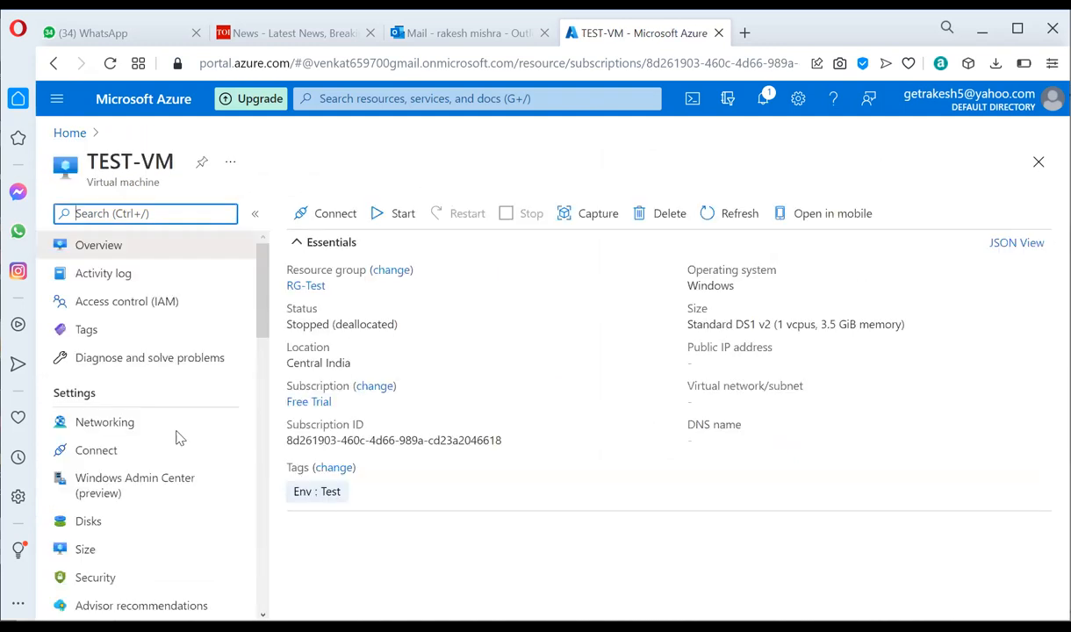
scroll(141, 439, "down", 3)
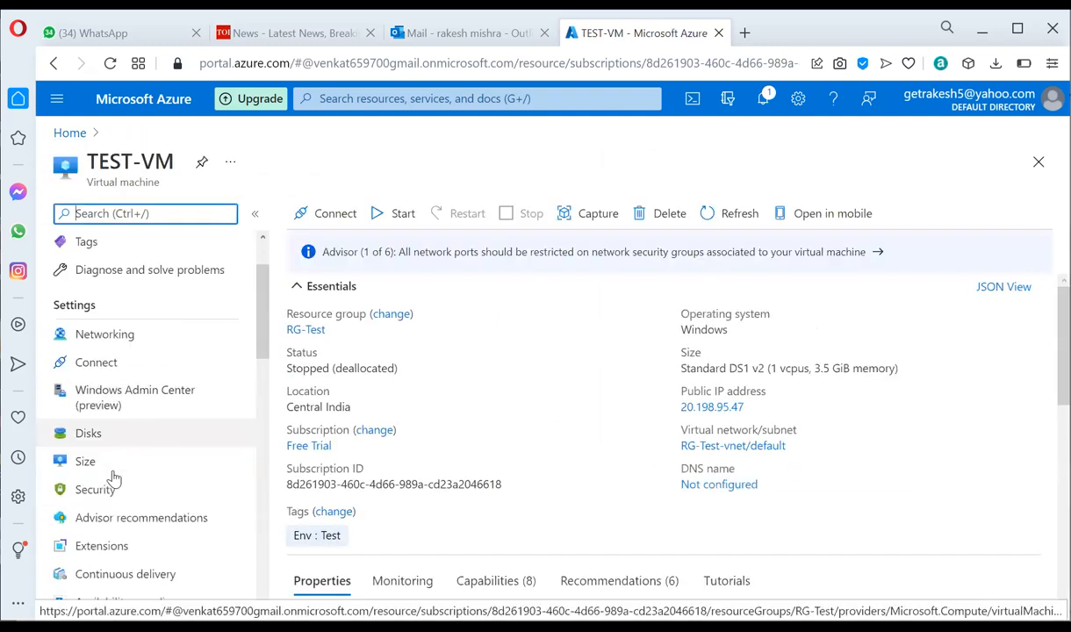
scroll(149, 435, "down", 3)
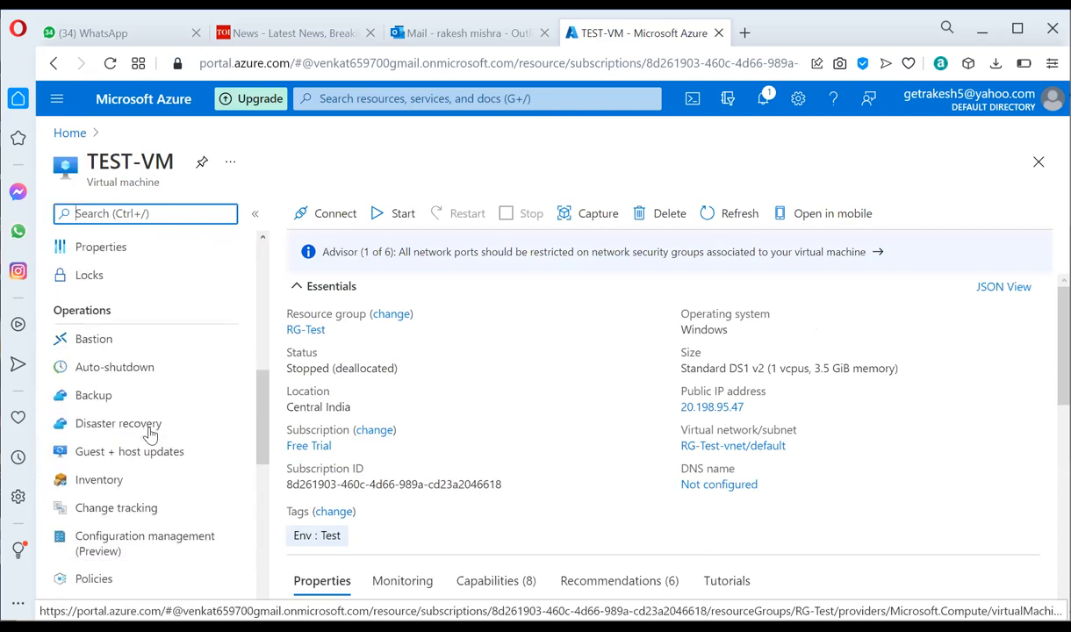
left_click(104, 394)
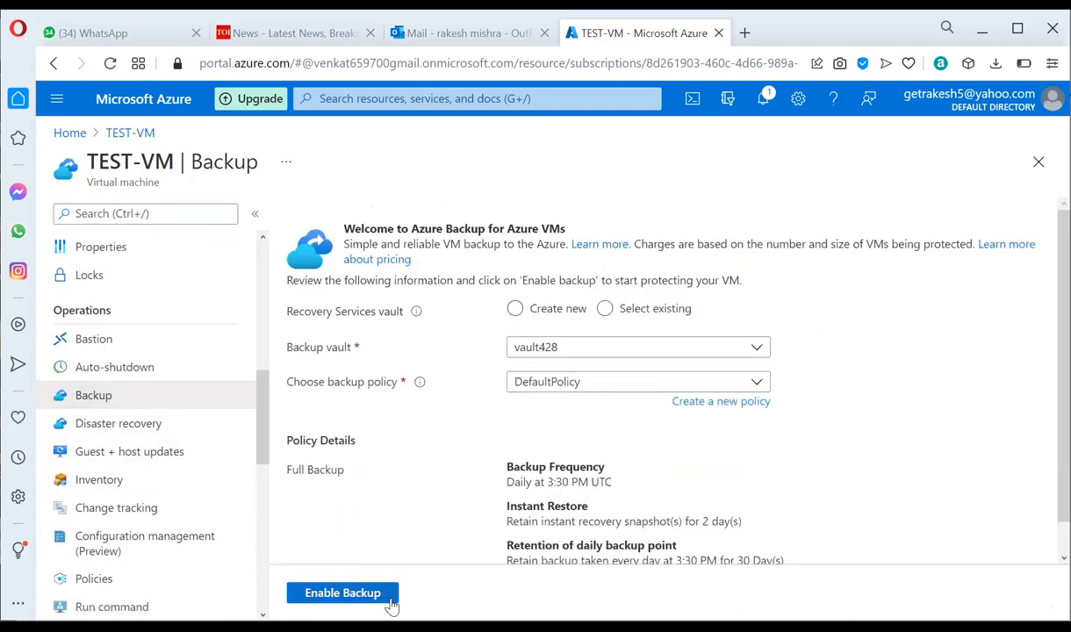
left_click(342, 593)
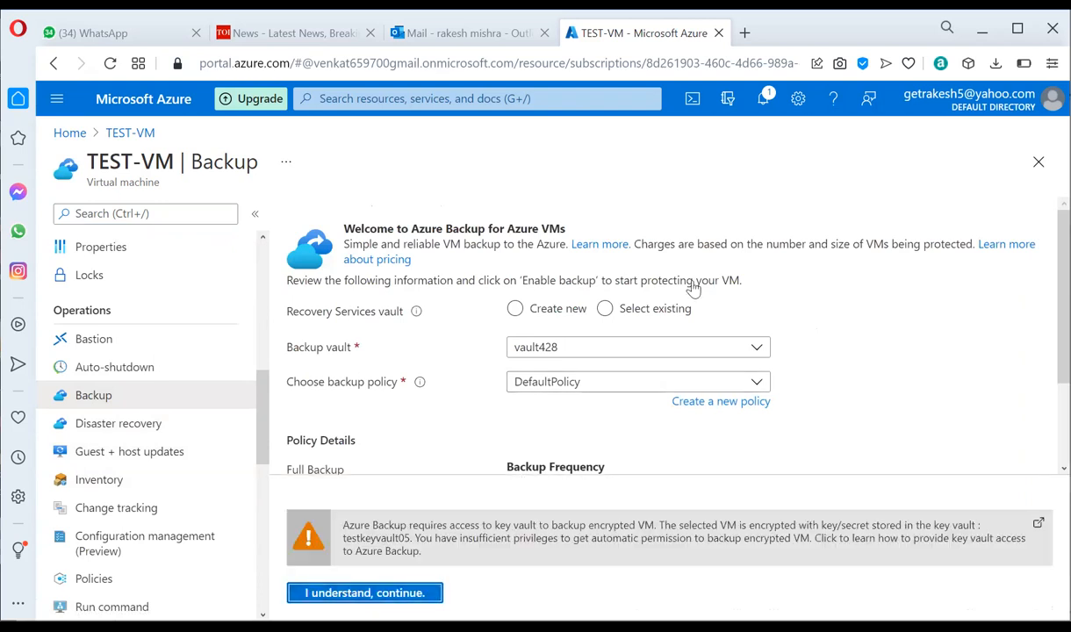
Step: Return to the portal home and open the access policies of testkeyvault05 through the list of key vaults
left_click(129, 136)
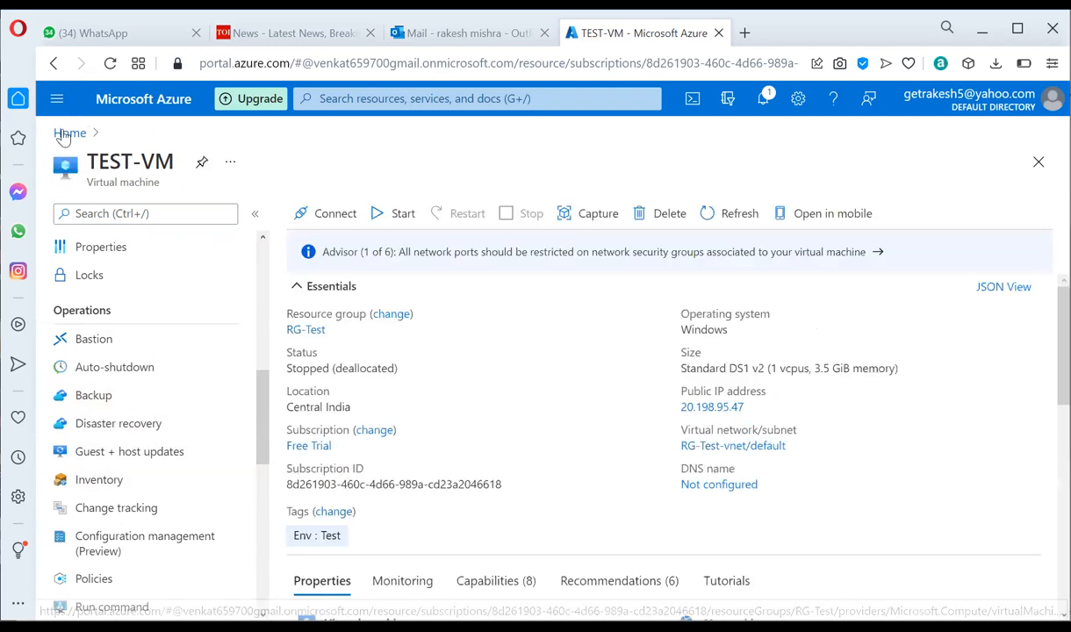
left_click(68, 134)
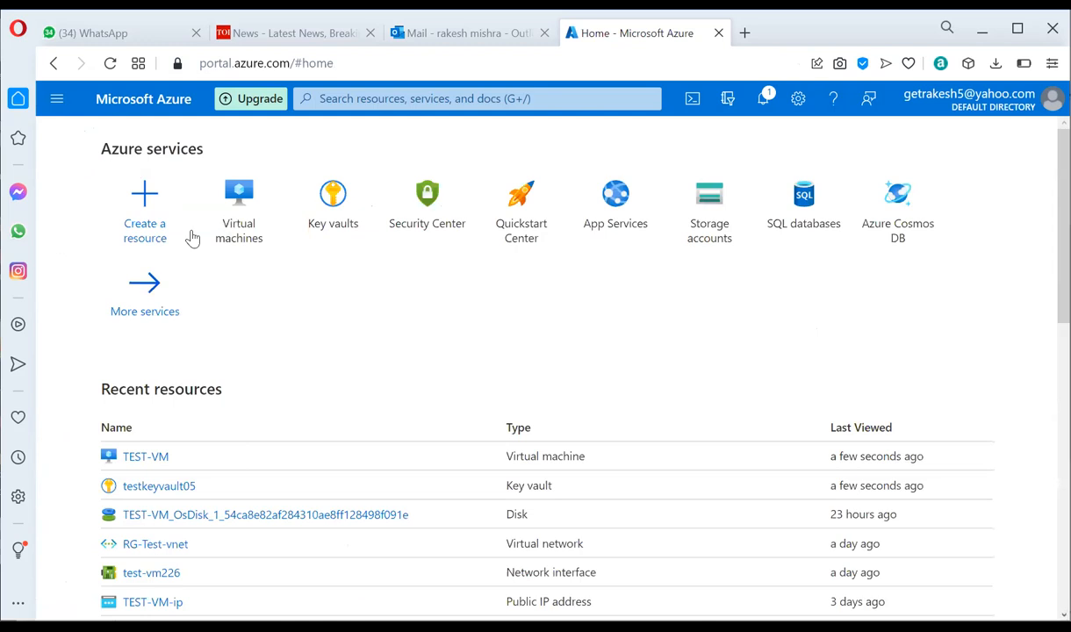
left_click(318, 195)
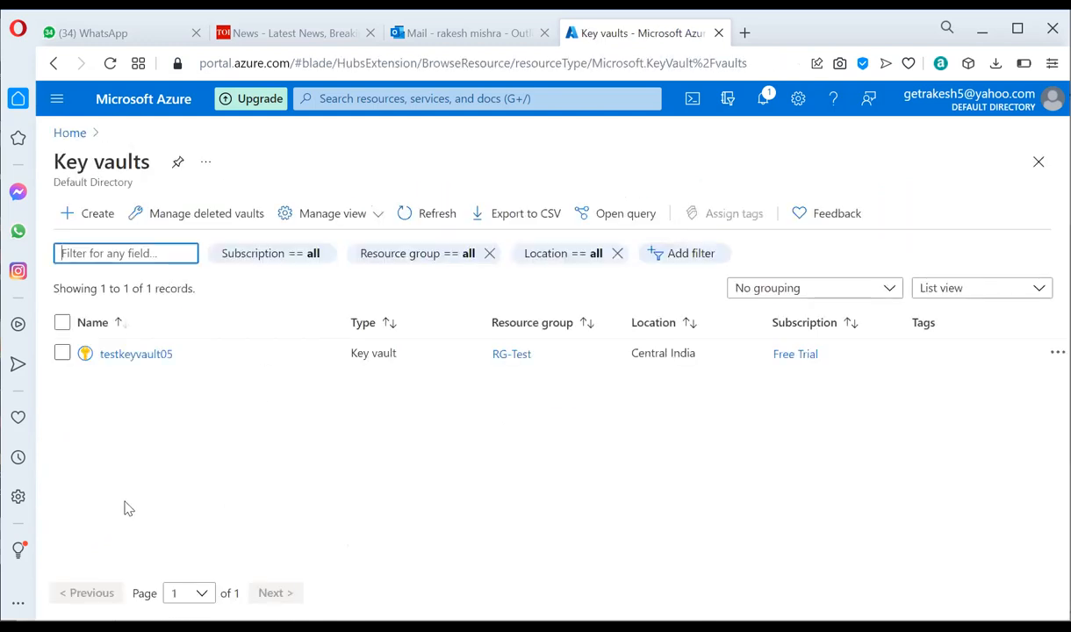
left_click(133, 354)
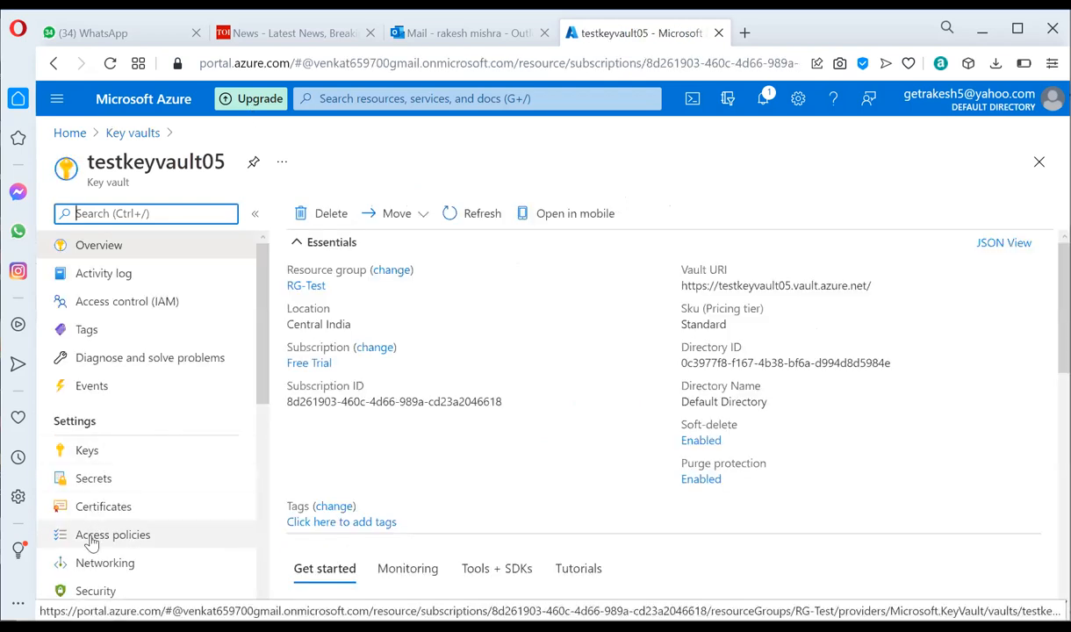
left_click(92, 537)
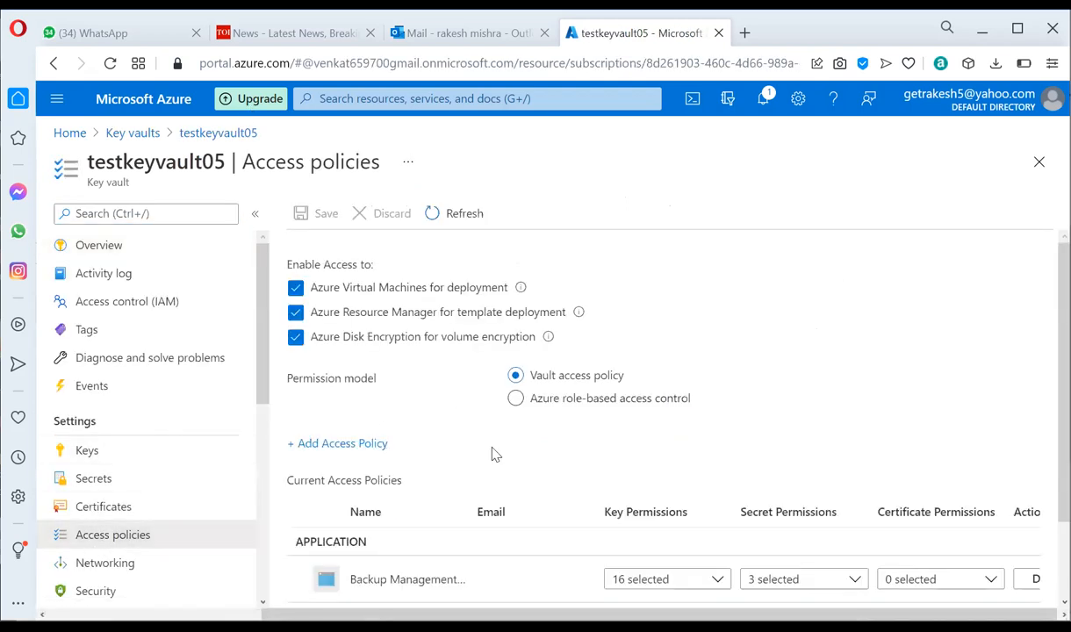
scroll(491, 453, "down", 1)
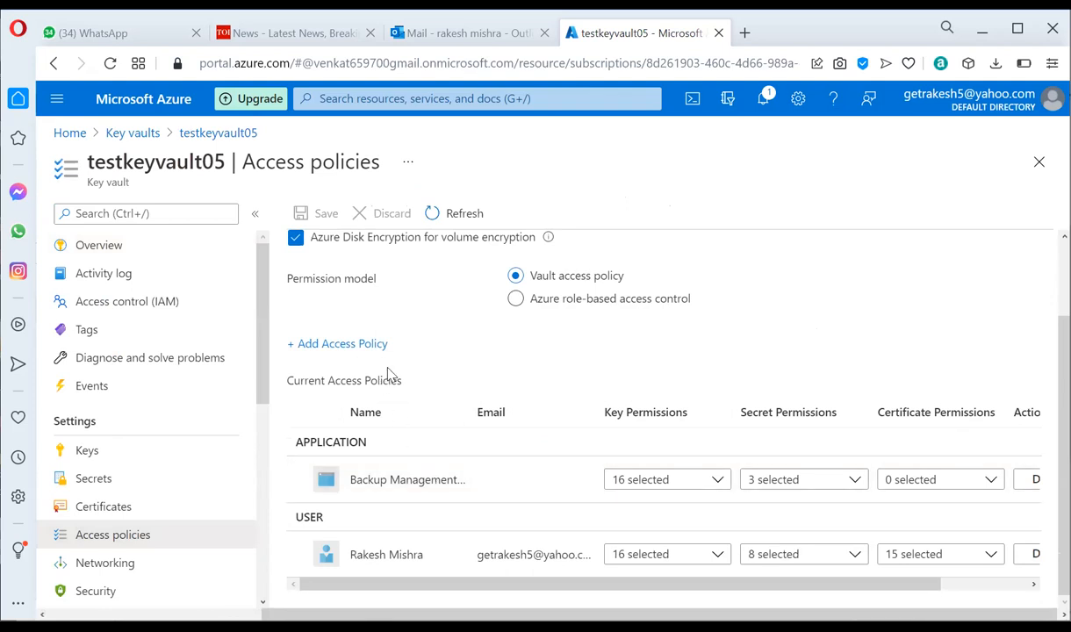
left_click(363, 343)
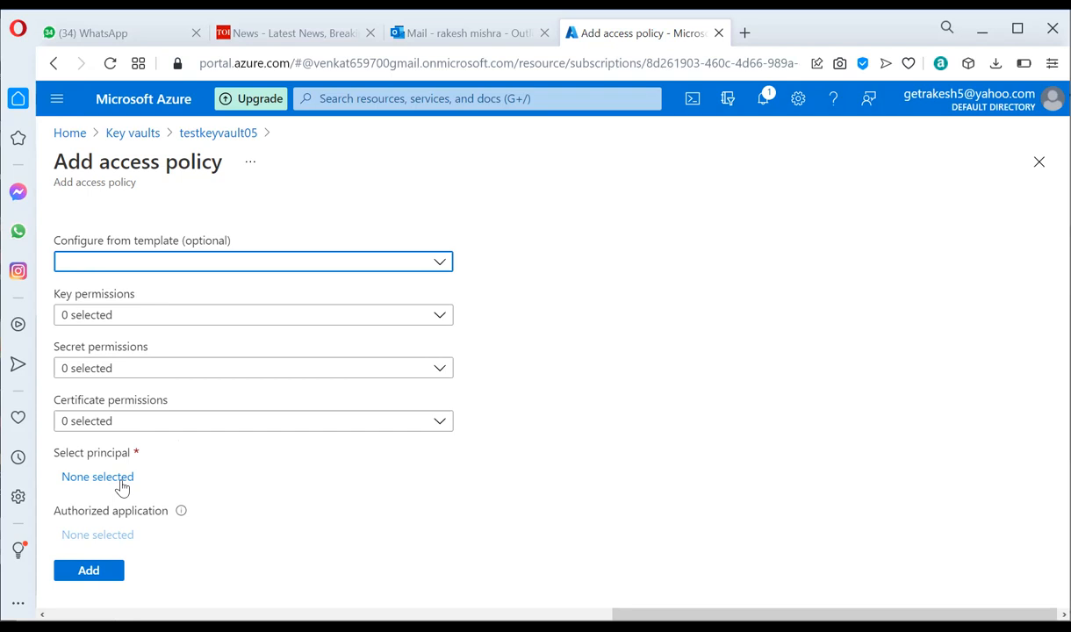
left_click(181, 316)
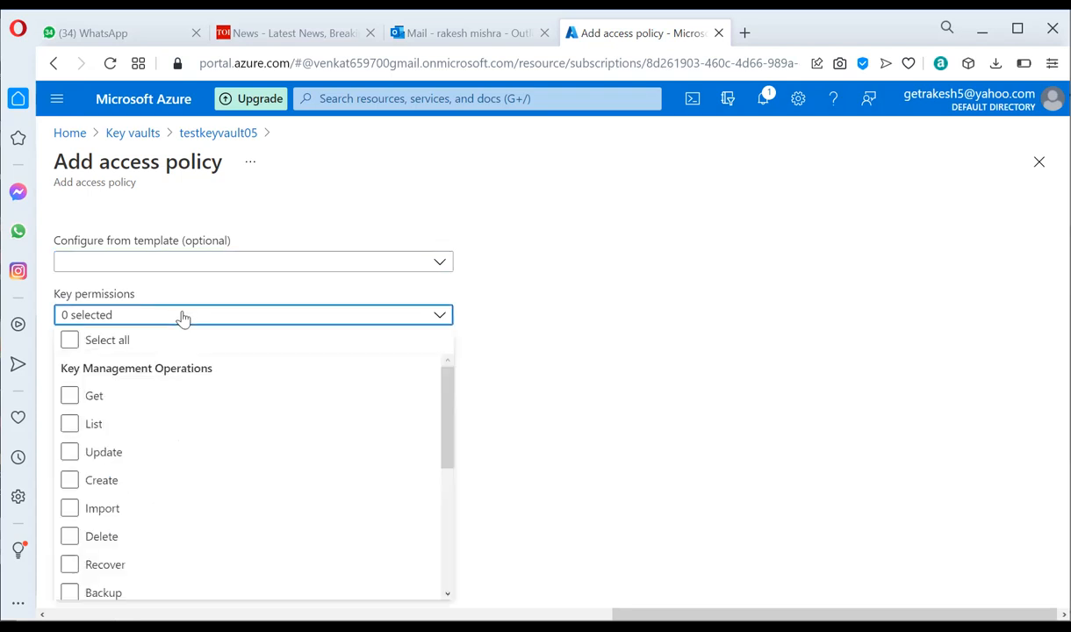
left_click(555, 402)
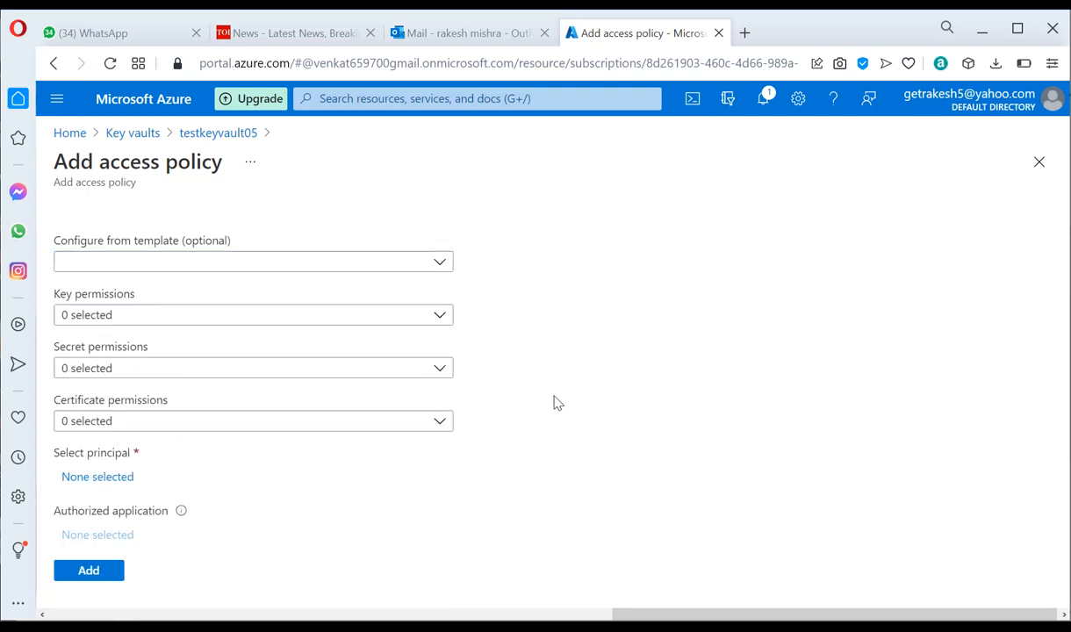
left_click(200, 133)
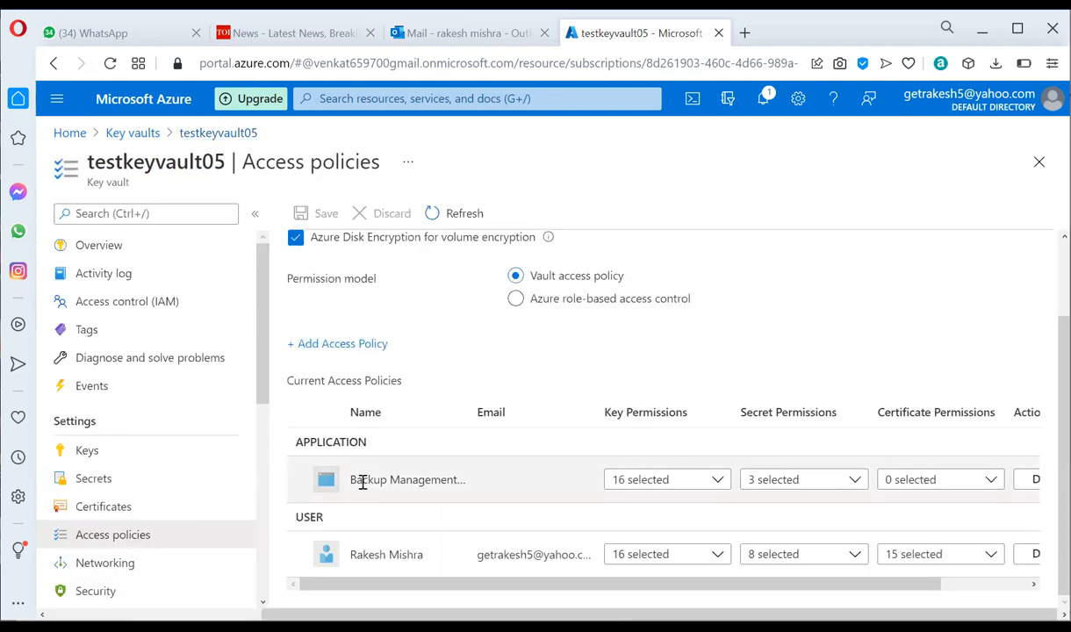
Step: Examine the key permissions granted to the Backup Management Service application in testkeyvault05's current access policies
left_click_drag(624, 584, 718, 572)
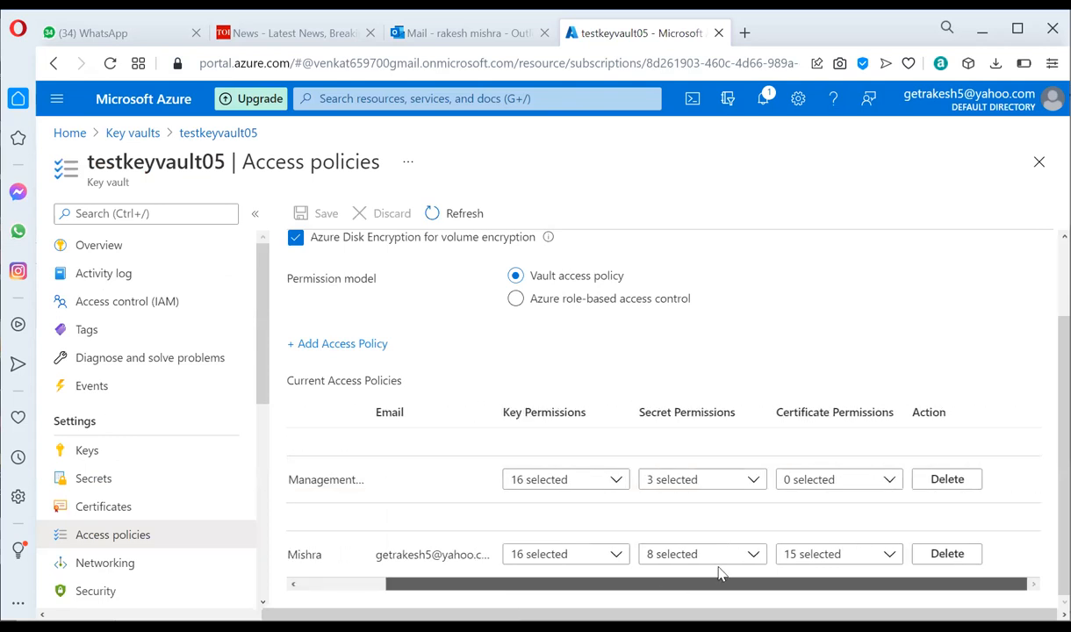
scroll(694, 549, "left", 5)
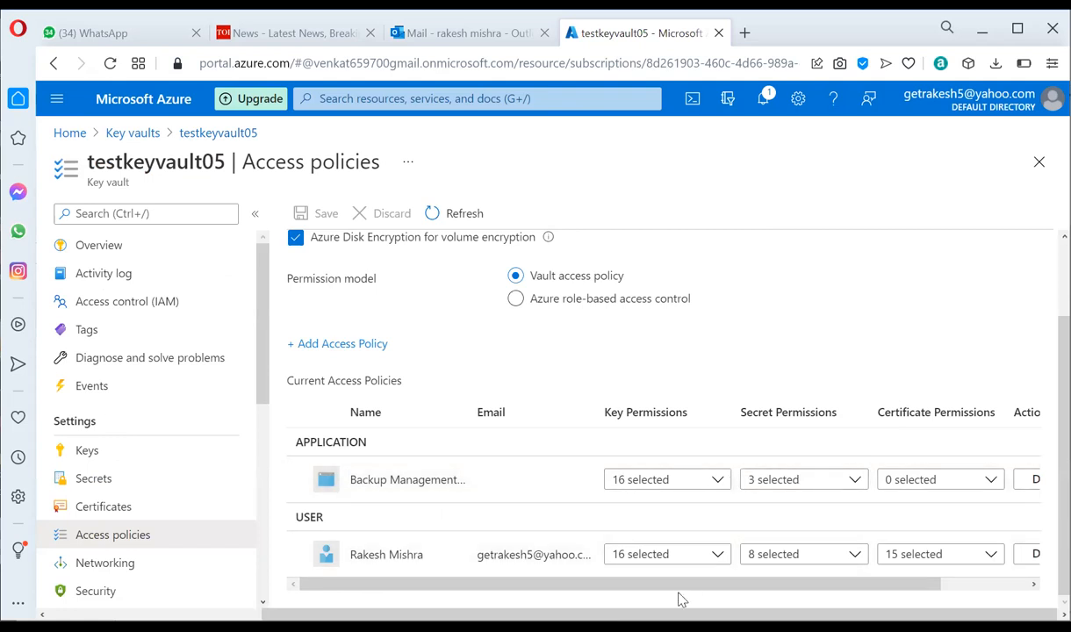
left_click_drag(671, 587, 877, 570)
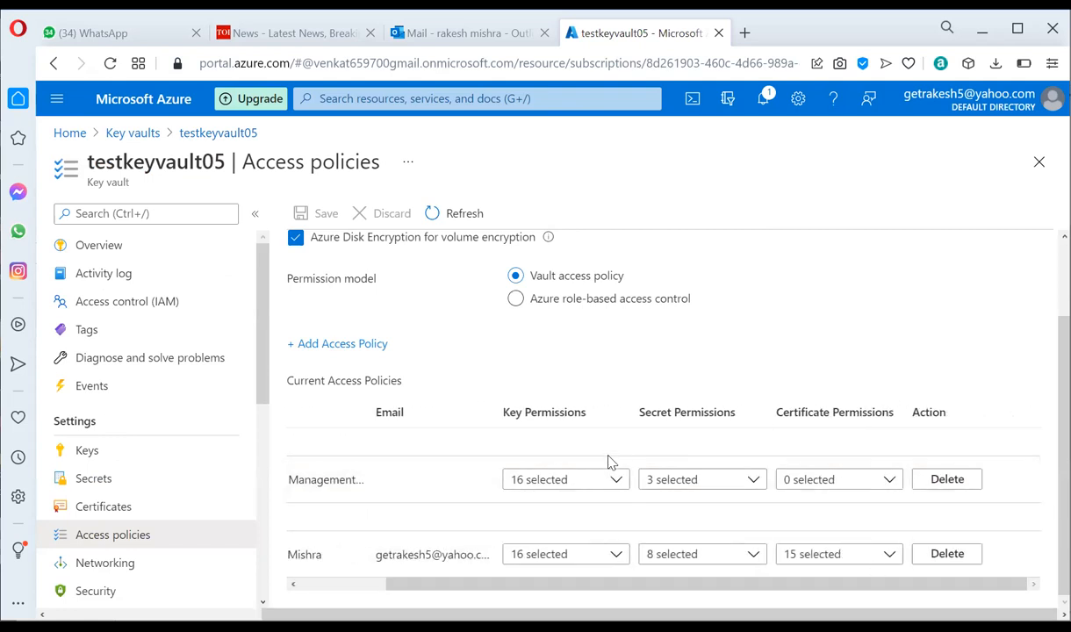
left_click_drag(507, 412, 619, 409)
left_click(609, 414)
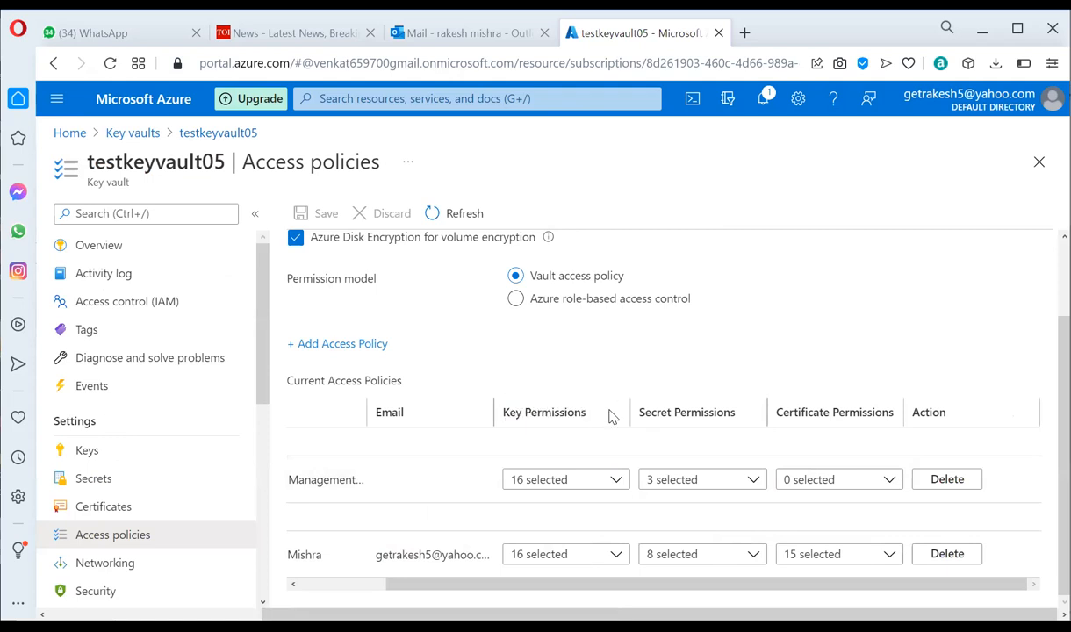
left_click(617, 481)
scroll(604, 385, "down", 2)
scroll(603, 384, "down", 2)
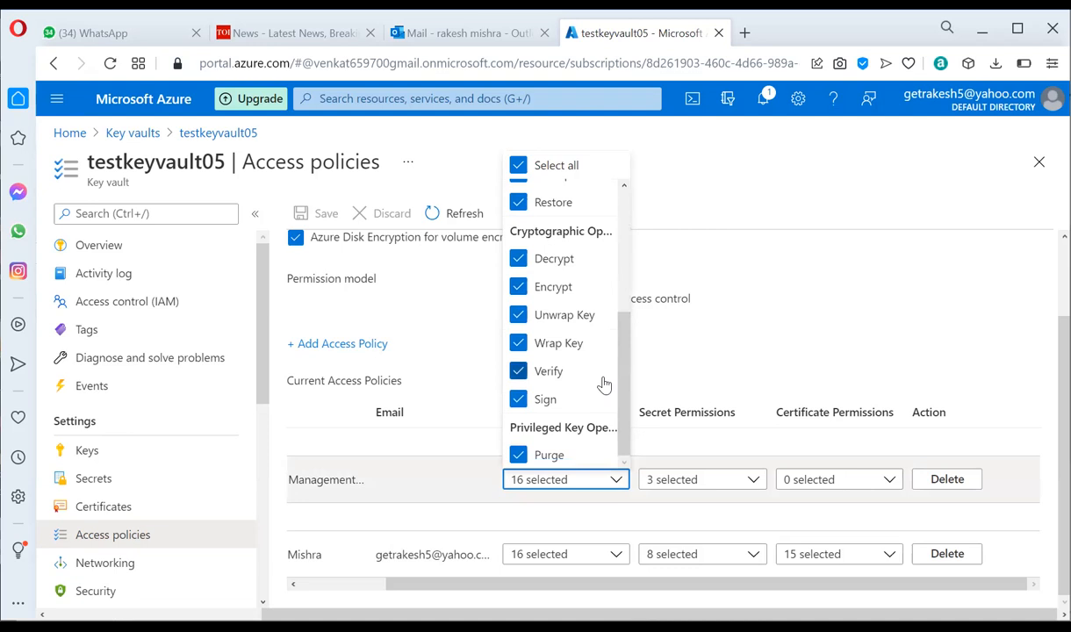
left_click(755, 353)
left_click_drag(667, 588, 597, 562)
scroll(737, 385, "up", 1)
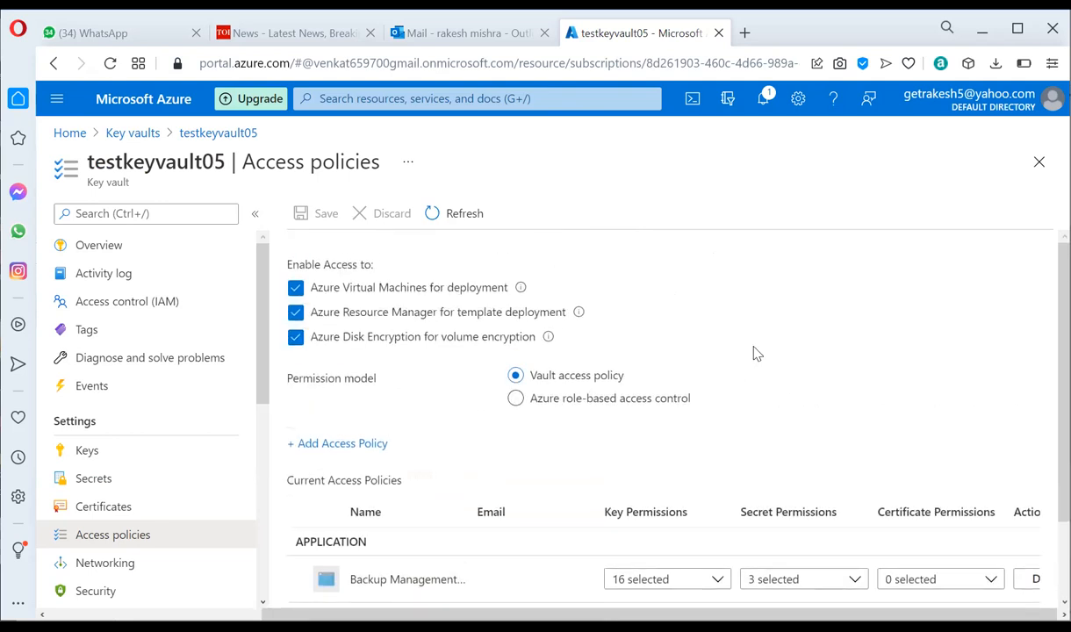
Step: Return to TEST-VM's backup settings from the portal home and try to enable backup with vault428 and DefaultPolicy
left_click(67, 132)
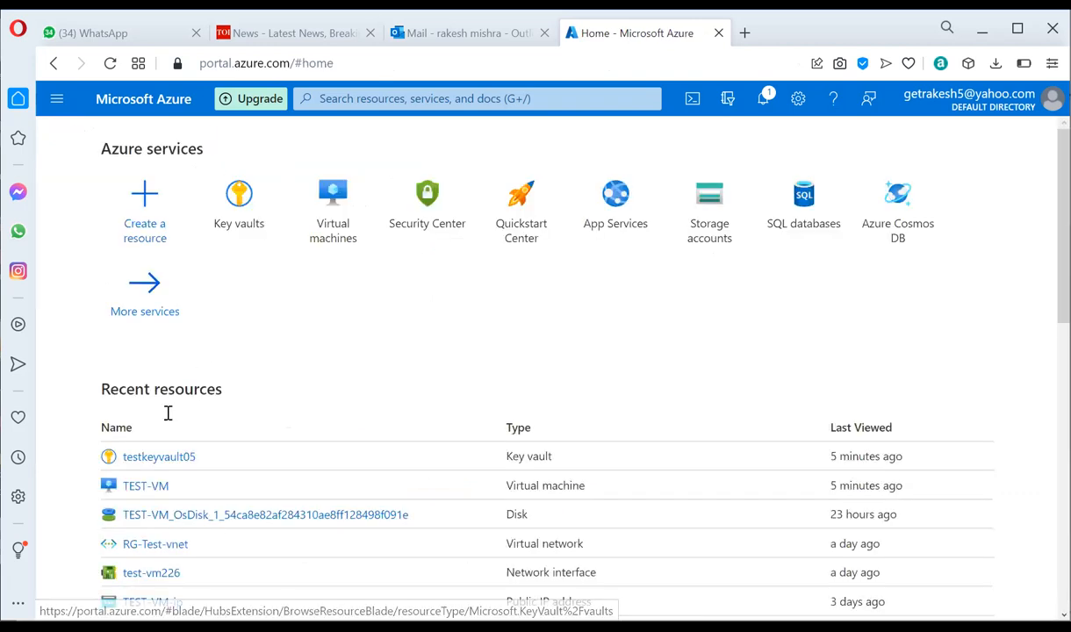
left_click(148, 485)
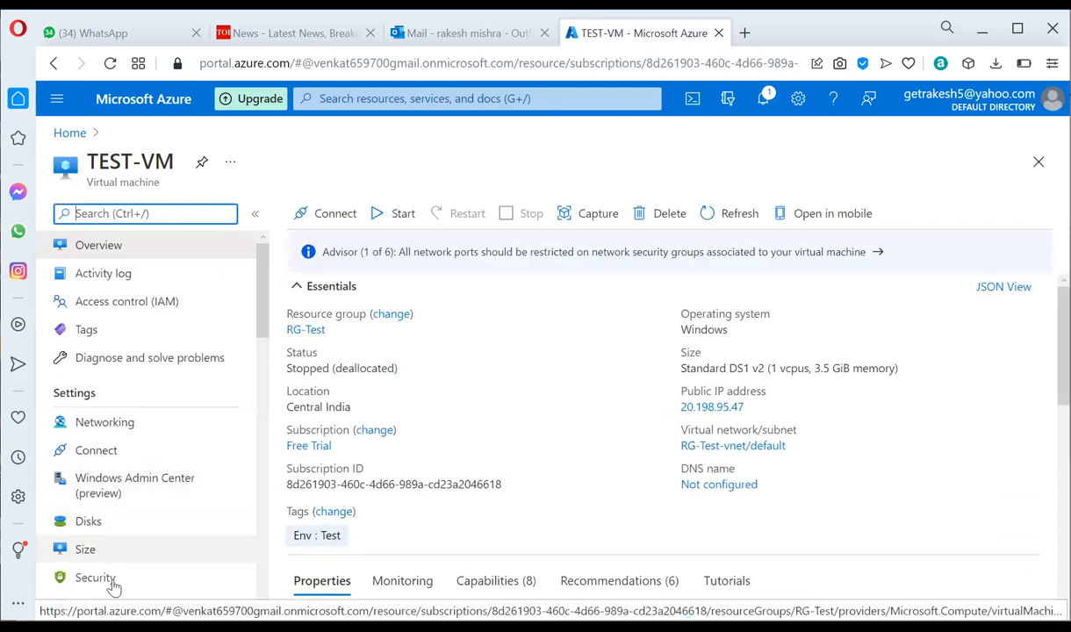
scroll(127, 540, "down", 5)
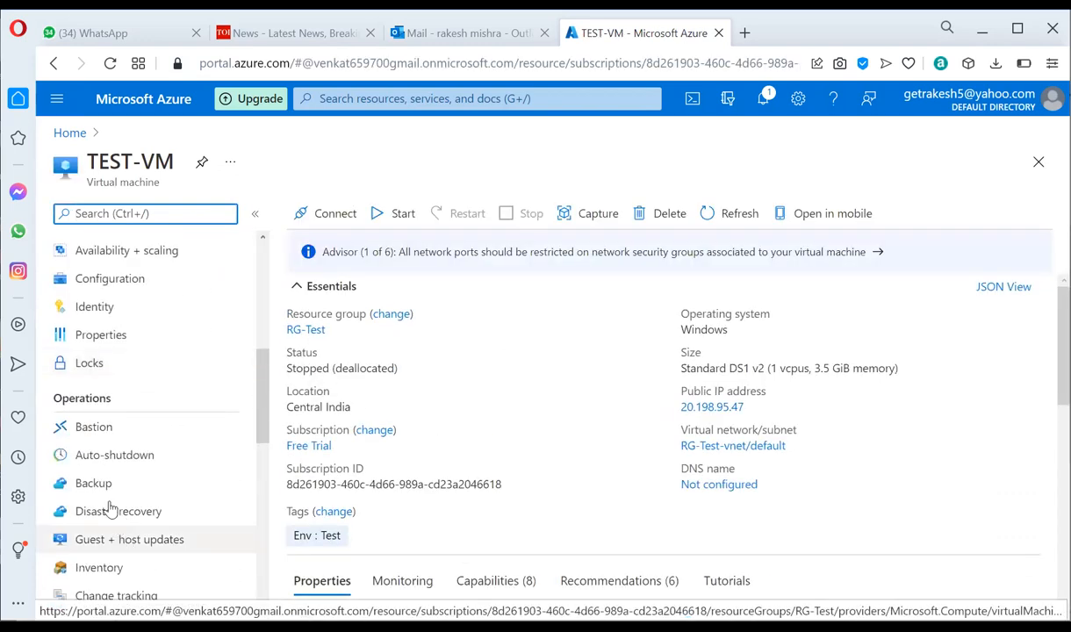
left_click(107, 482)
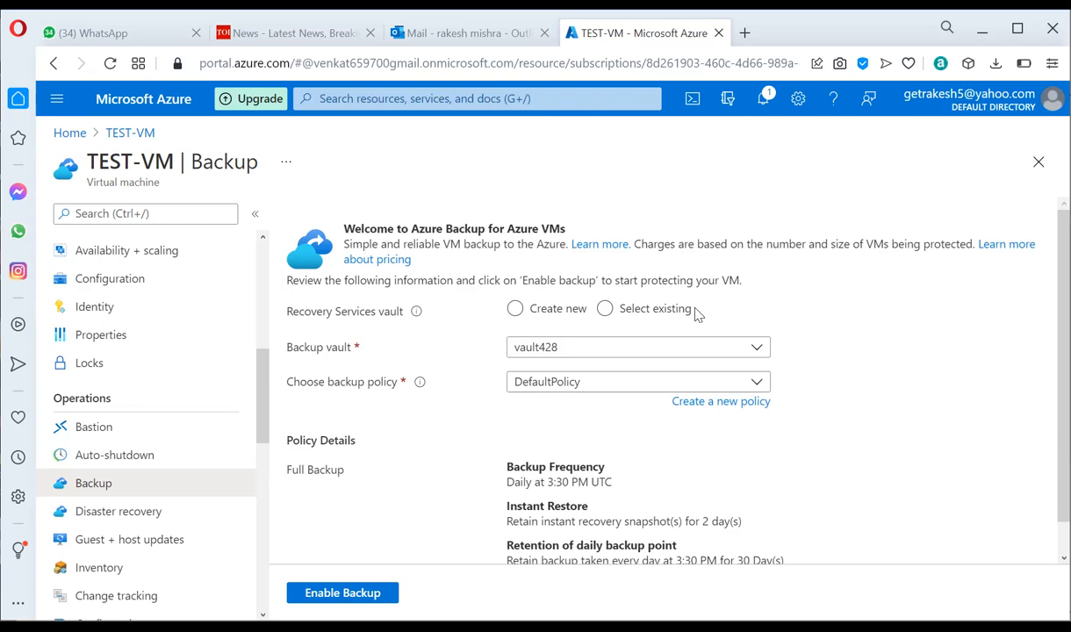
left_click(651, 346)
left_click(434, 489)
left_click(346, 595)
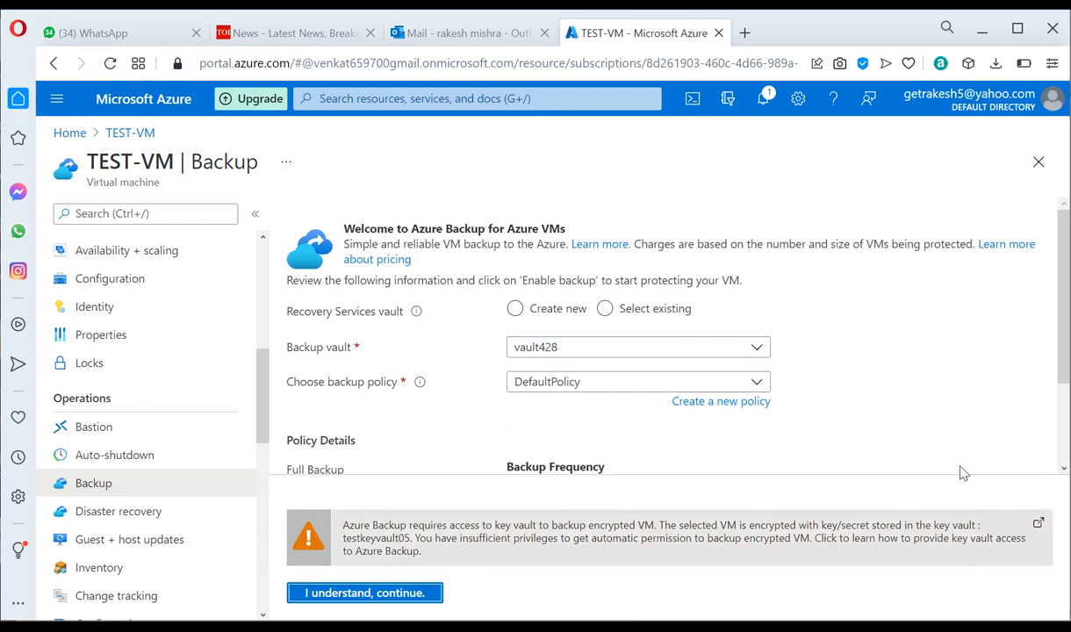
Step: Open the documentation on giving Azure Backup key vault access and read its encryption support, limitations and prerequisites
left_click(866, 543)
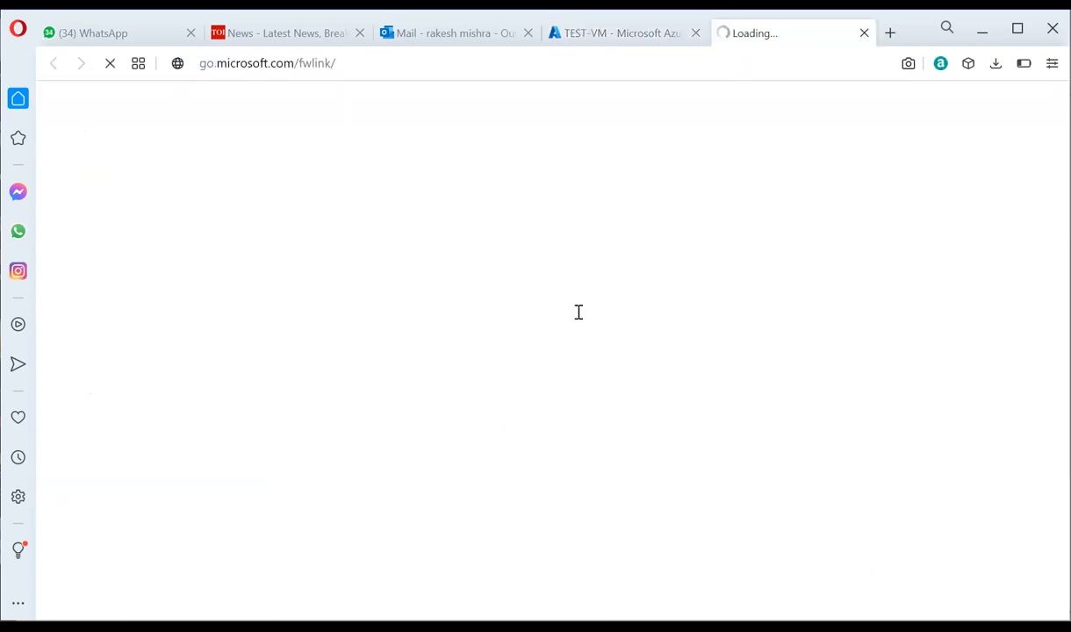
scroll(731, 418, "down", 4)
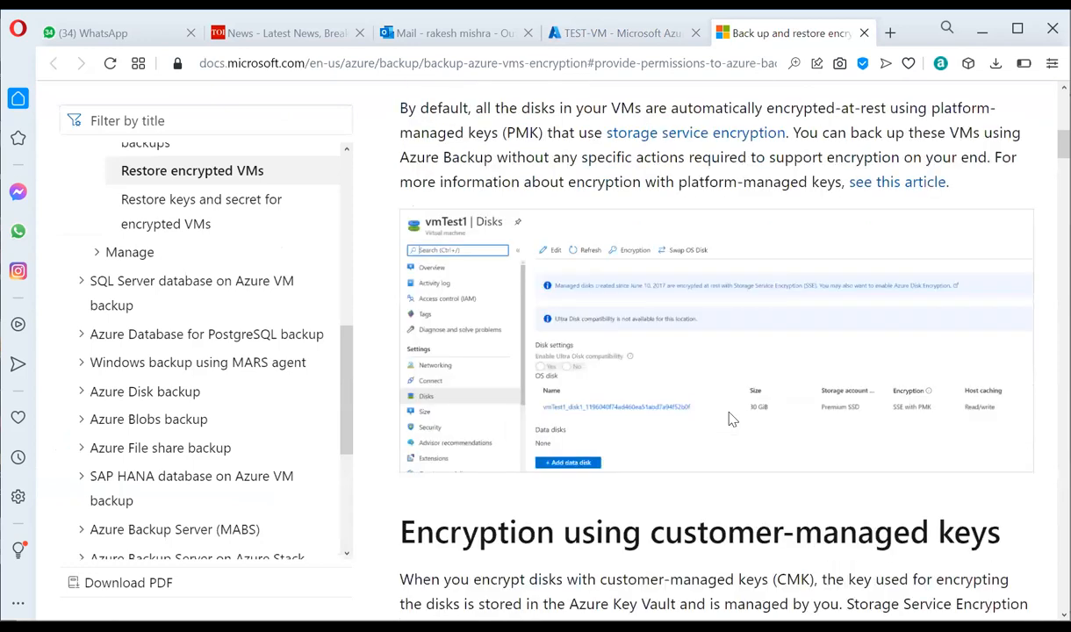
scroll(731, 418, "down", 6)
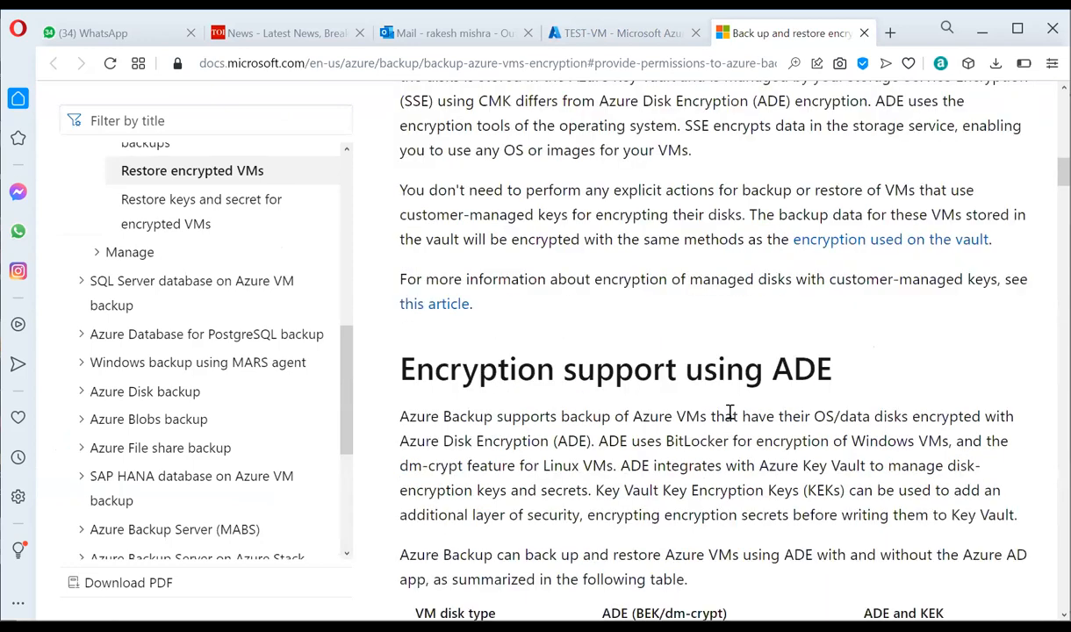
scroll(834, 410, "down", 1)
scroll(838, 410, "down", 4)
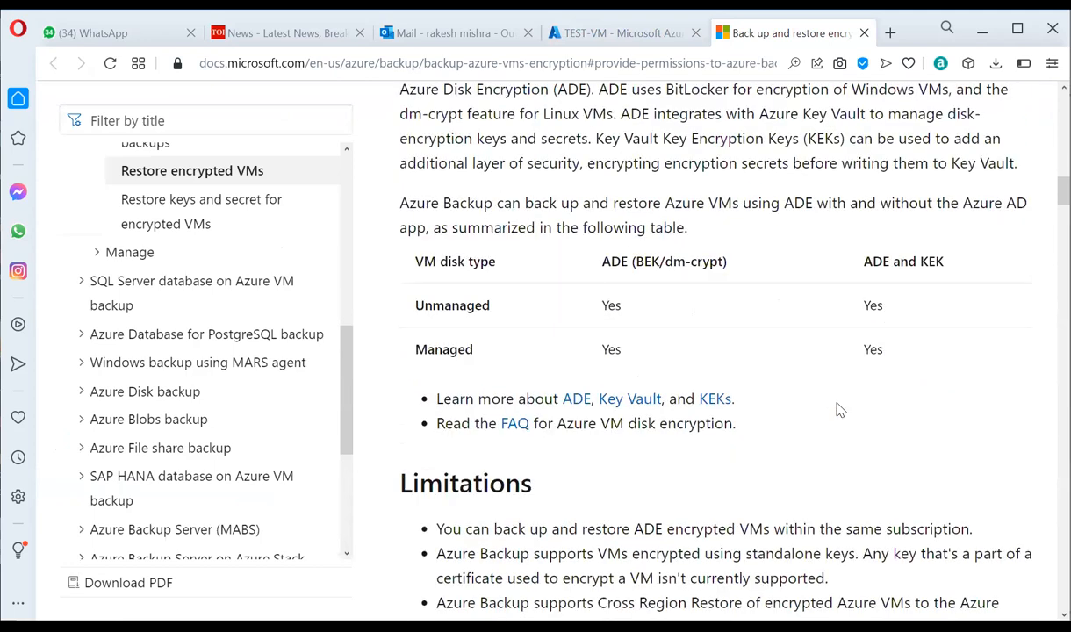
scroll(838, 410, "down", 3)
scroll(838, 406, "down", 3)
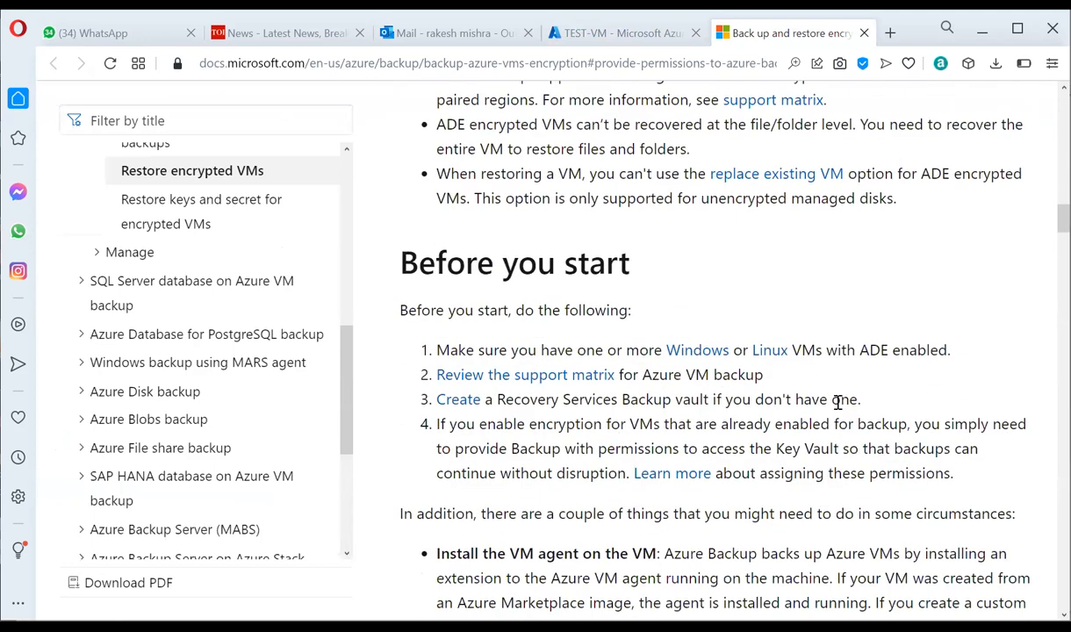
scroll(838, 402, "down", 2)
scroll(817, 423, "down", 1)
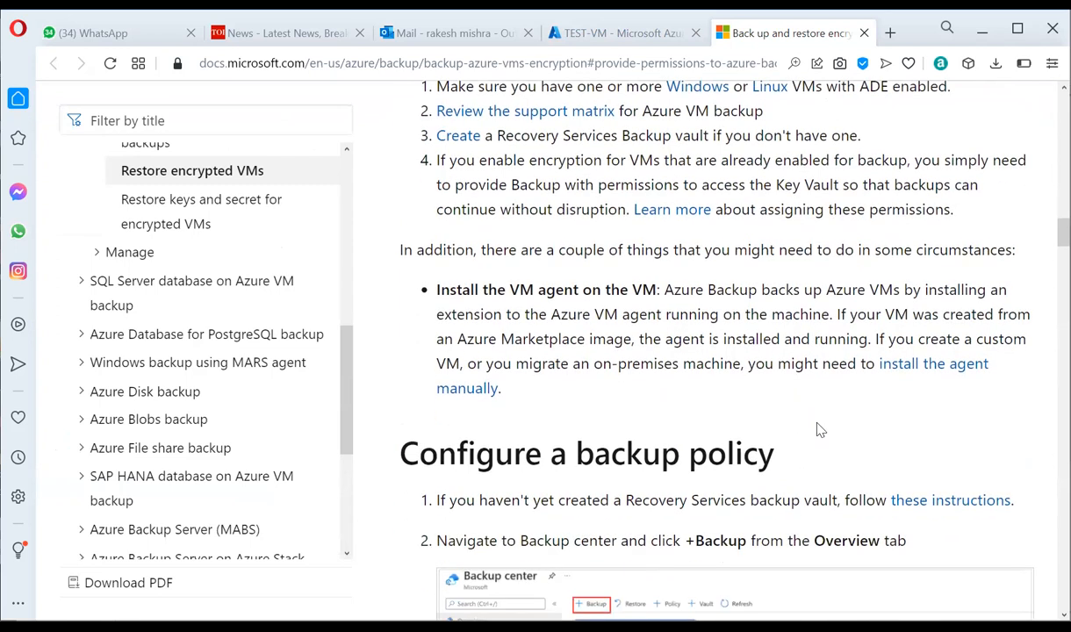
Step: Read the documentation's procedure for configuring a backup policy, through the key vault access messages to enabling the backup
scroll(826, 422, "down", 2)
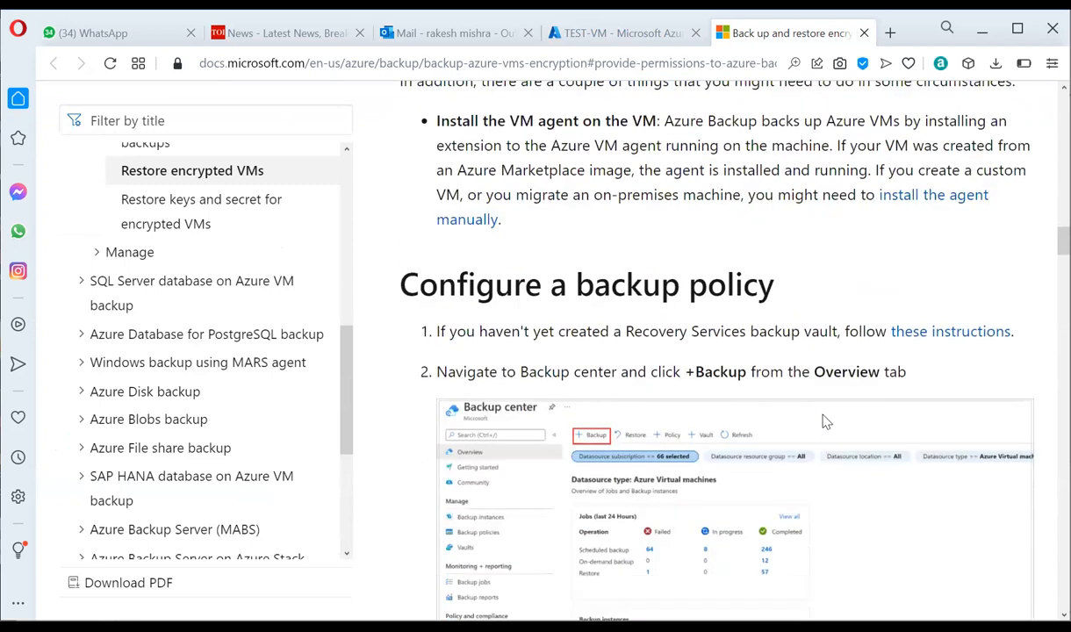
scroll(823, 423, "down", 1)
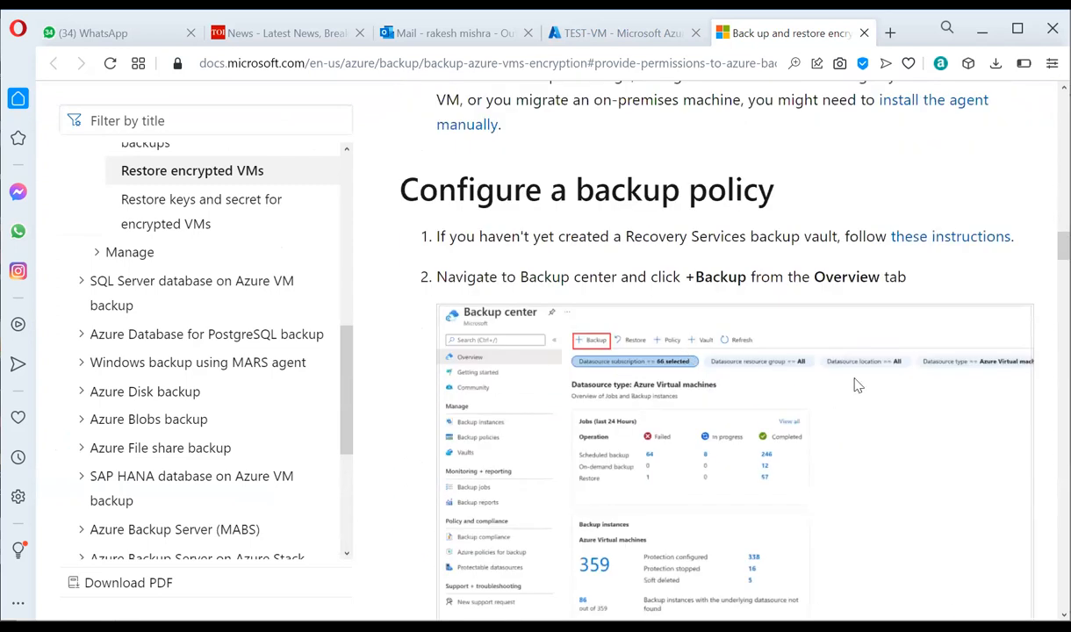
scroll(858, 385, "down", 3)
scroll(857, 385, "up", 1)
scroll(858, 385, "down", 2)
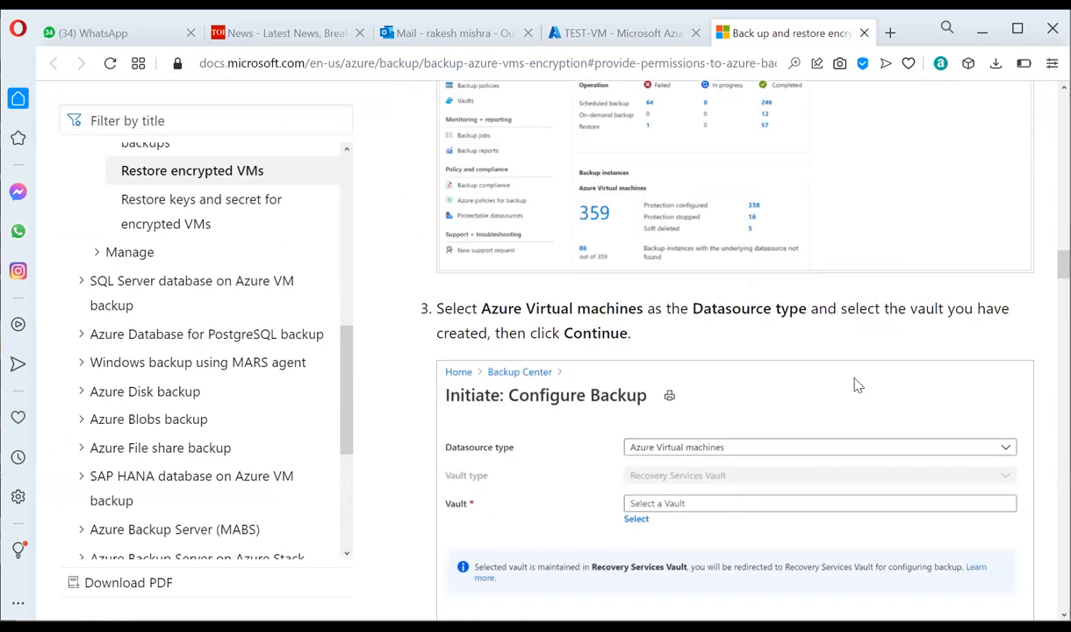
scroll(858, 386, "down", 2)
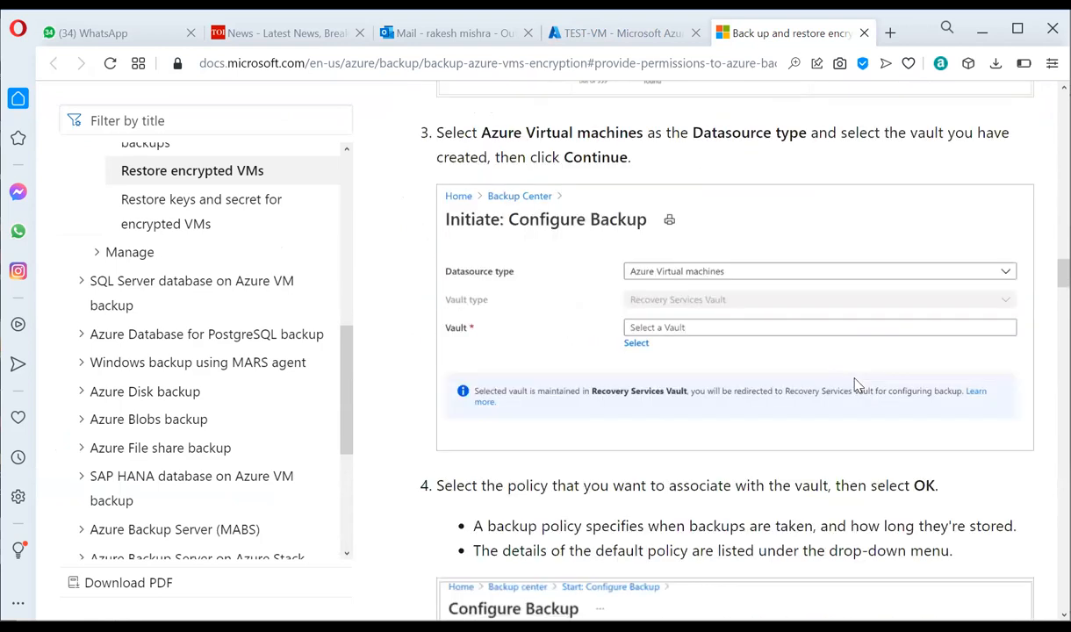
scroll(857, 386, "down", 2)
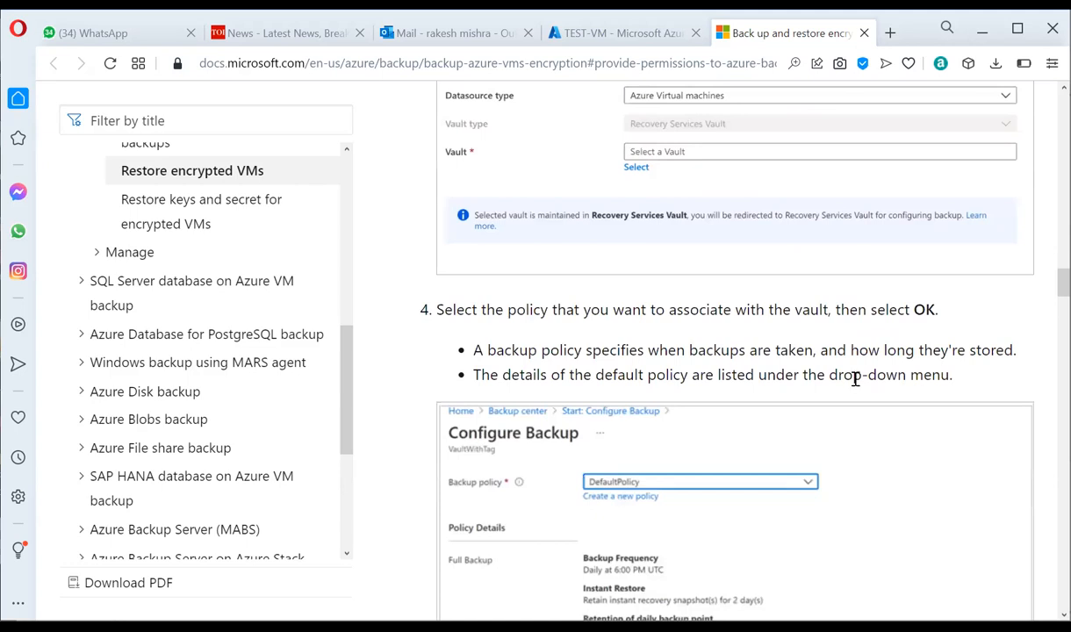
scroll(856, 379, "down", 4)
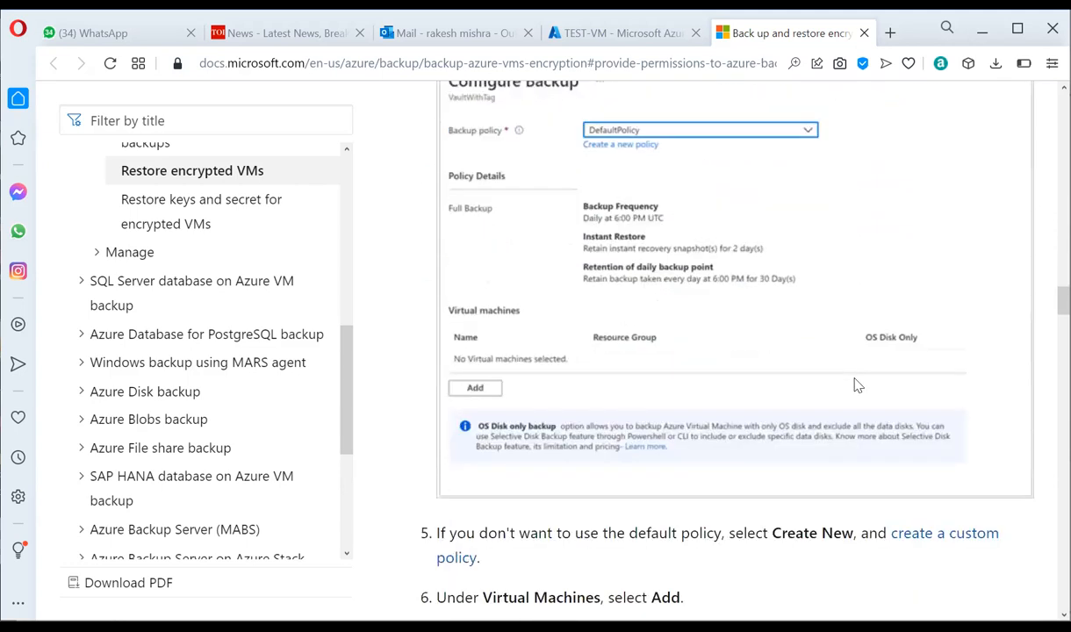
scroll(856, 385, "down", 1)
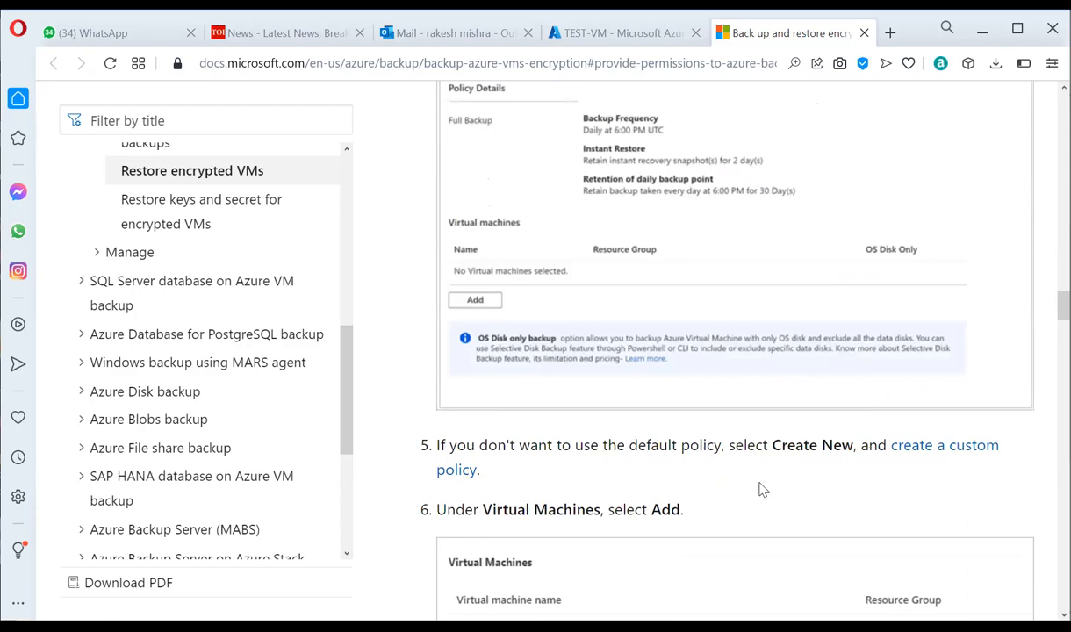
scroll(764, 487, "down", 2)
scroll(648, 511, "down", 2)
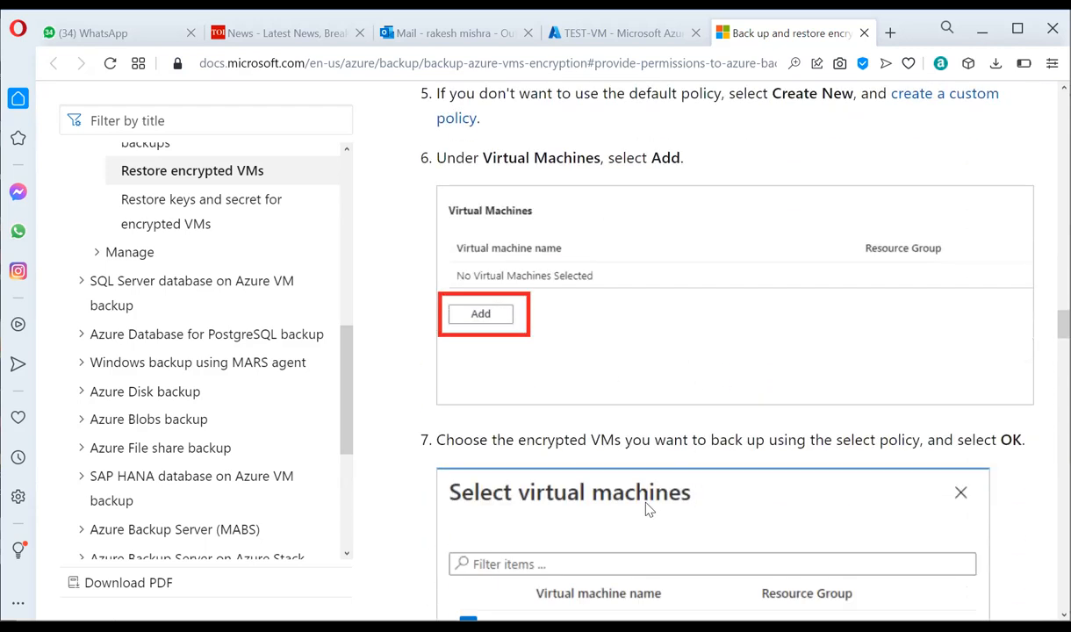
scroll(650, 505, "down", 2)
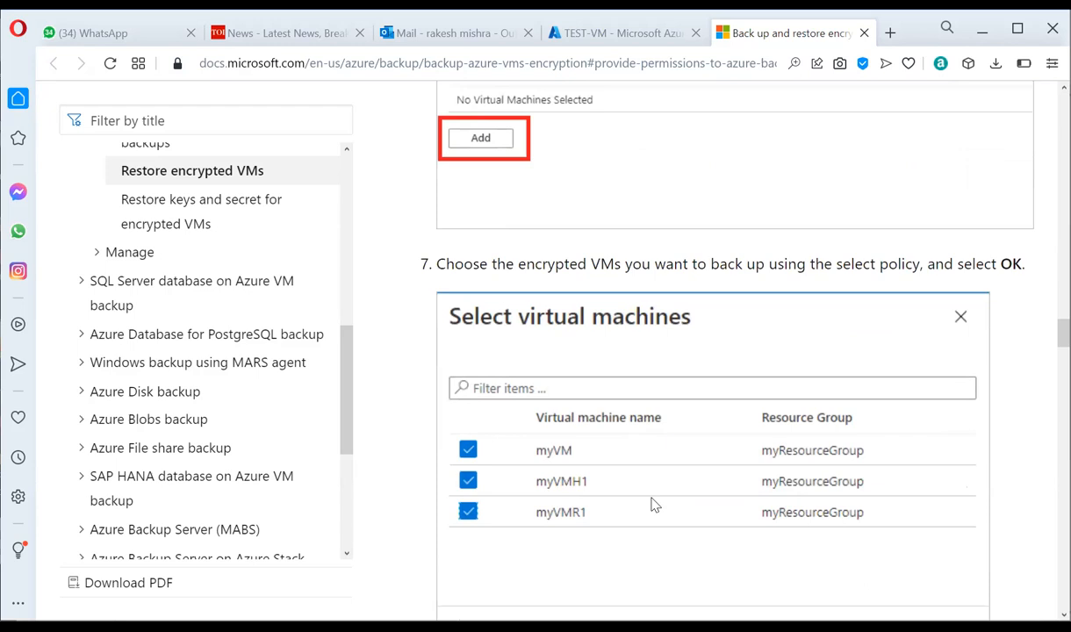
scroll(654, 506, "down", 3)
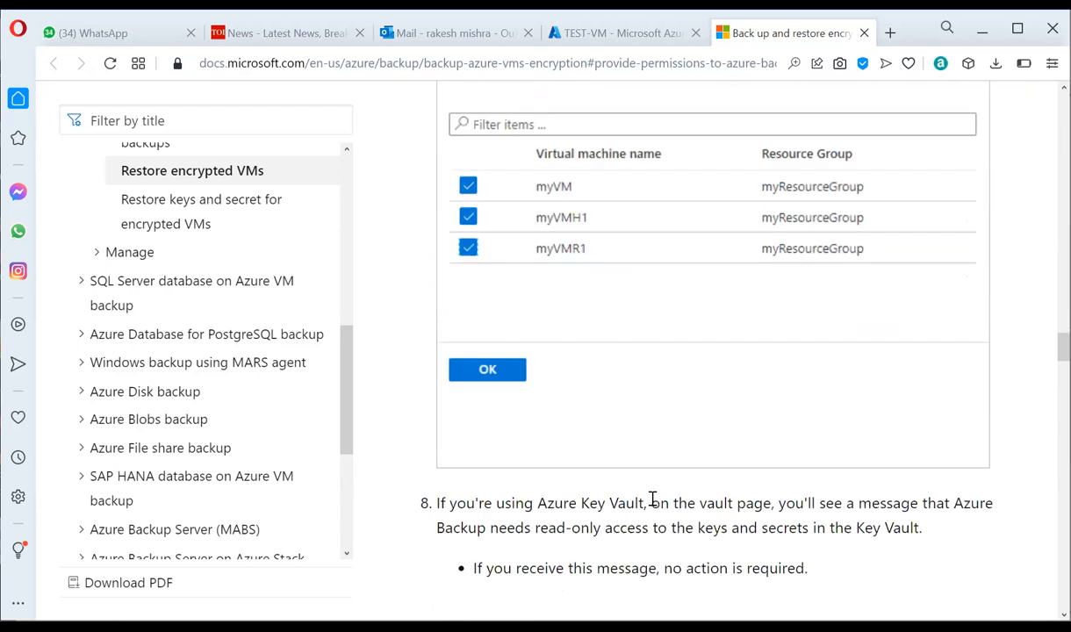
scroll(652, 500, "down", 2)
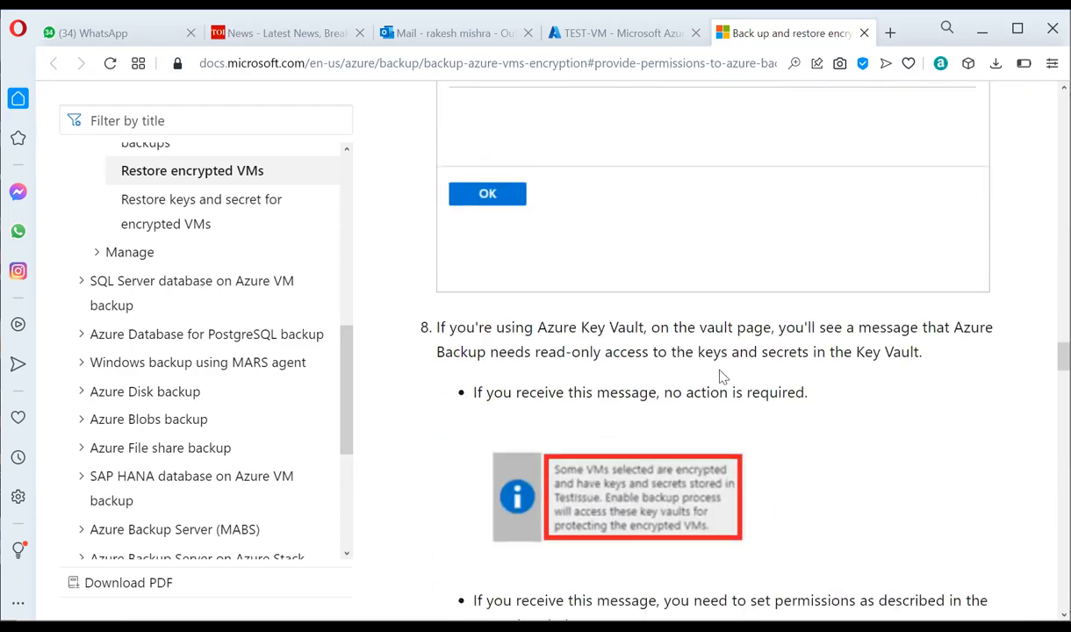
scroll(625, 496, "down", 2)
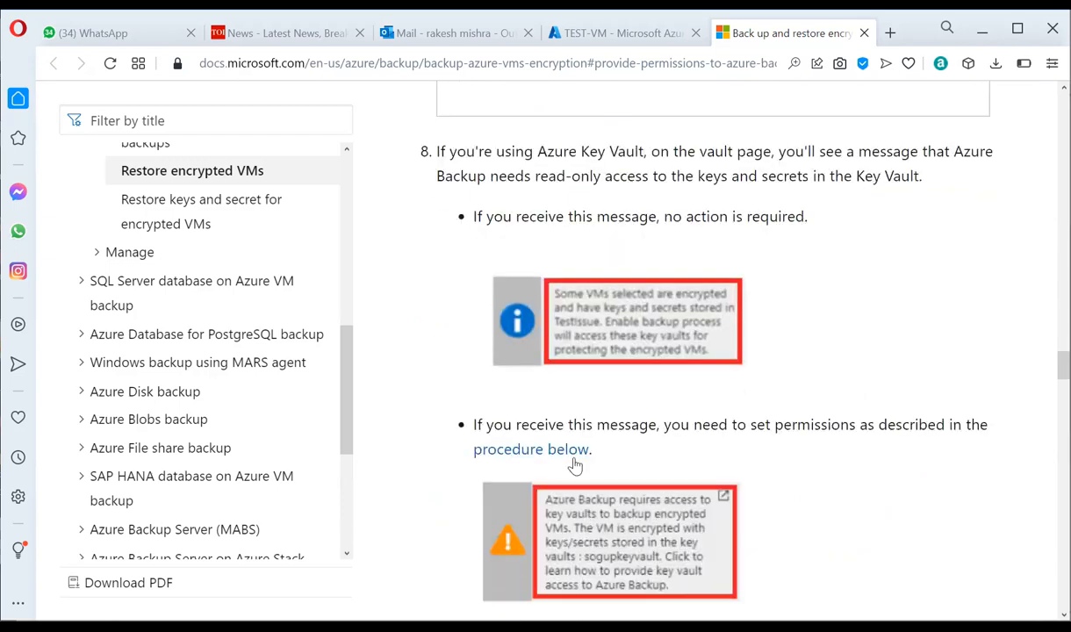
scroll(867, 458, "down", 4)
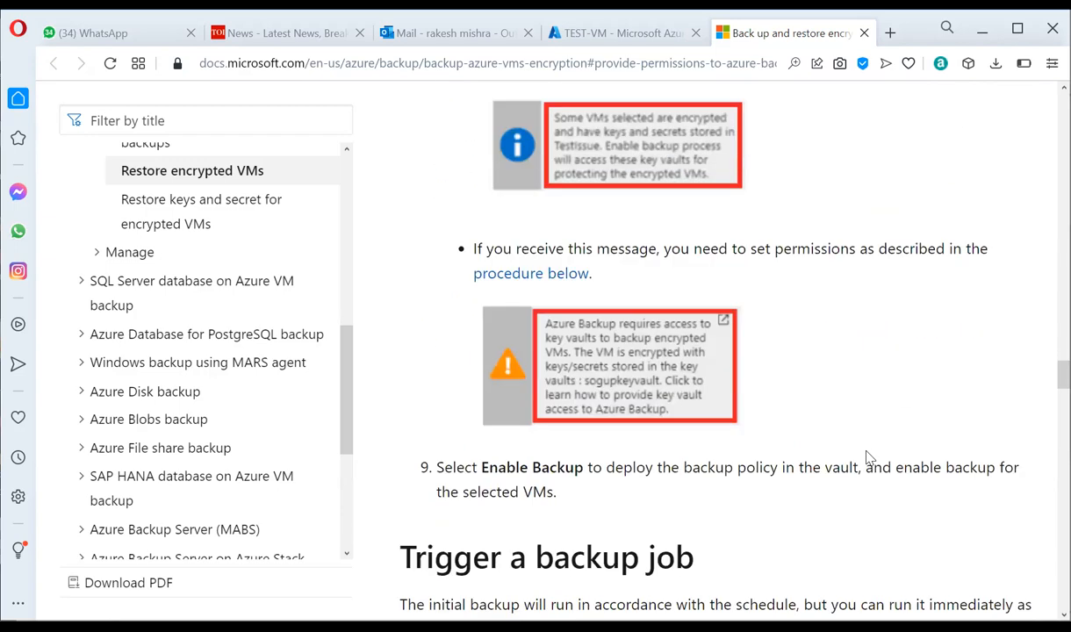
Step: Open the linked procedure for setting key vault permissions from step 8 of the backup policy instructions
scroll(865, 453, "down", 1)
scroll(856, 443, "up", 3)
scroll(618, 341, "up", 2)
left_click(569, 367)
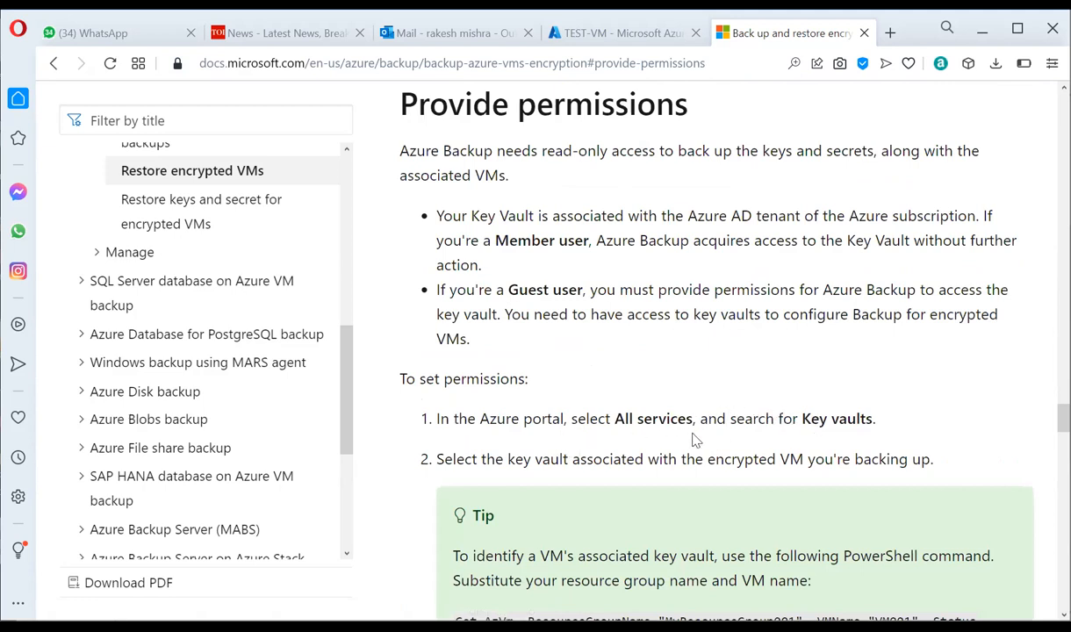
Step: Read the first three instructions for setting permissions, covering finding the VM's key vault and adding an access policy
left_click_drag(653, 418, 748, 419)
left_click(702, 467)
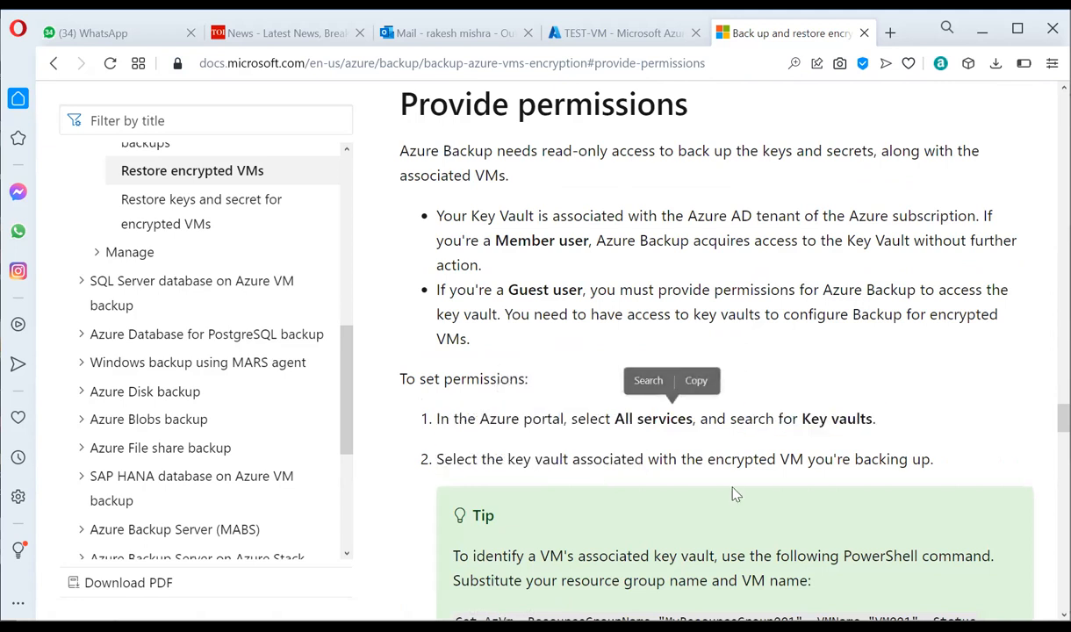
scroll(701, 458, "down", 2)
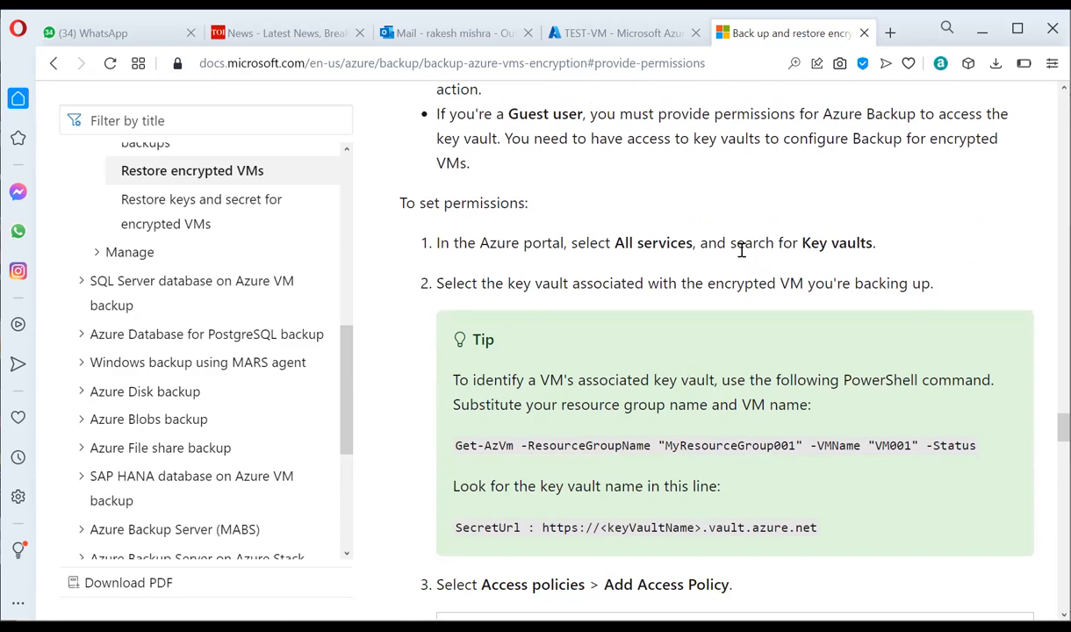
left_click_drag(548, 376, 453, 379)
left_click(700, 423)
scroll(709, 421, "down", 1)
scroll(711, 422, "down", 3)
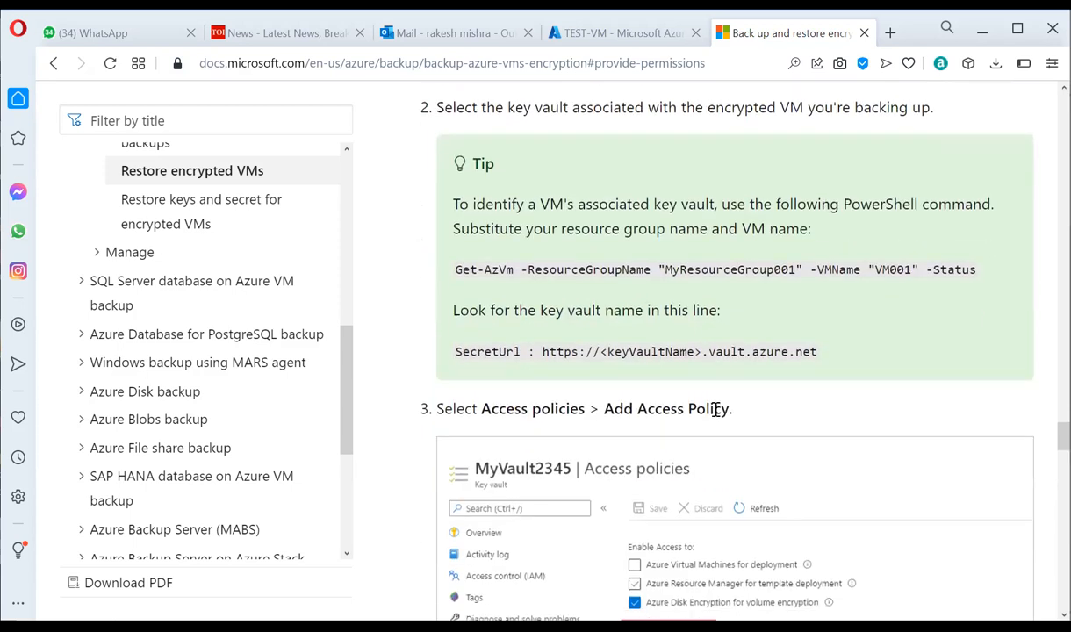
scroll(717, 410, "down", 2)
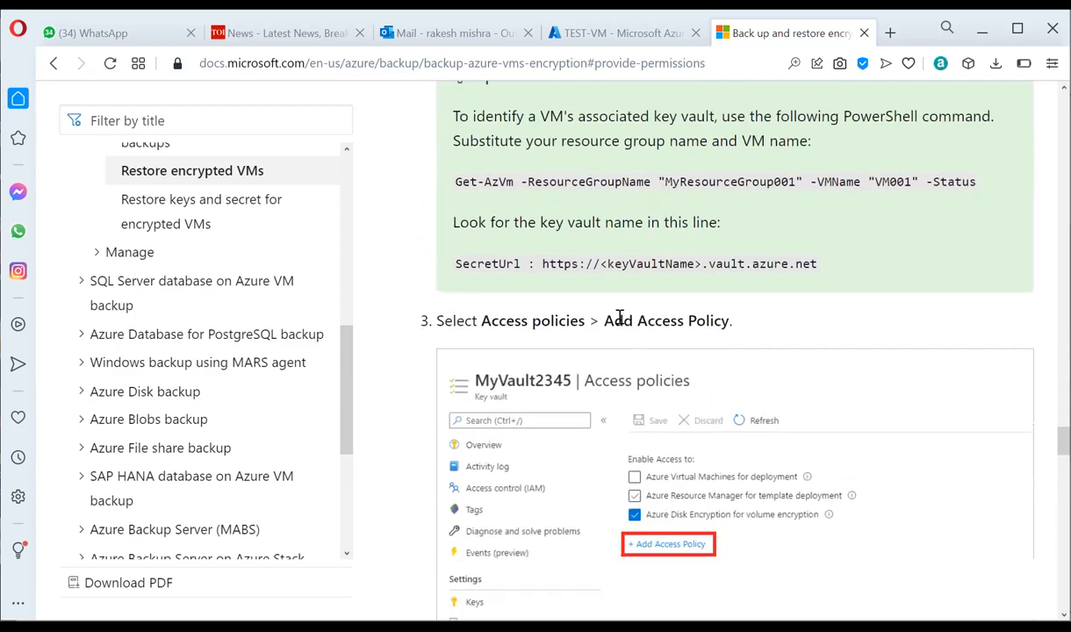
left_click_drag(613, 318, 685, 321)
scroll(675, 426, "down", 4)
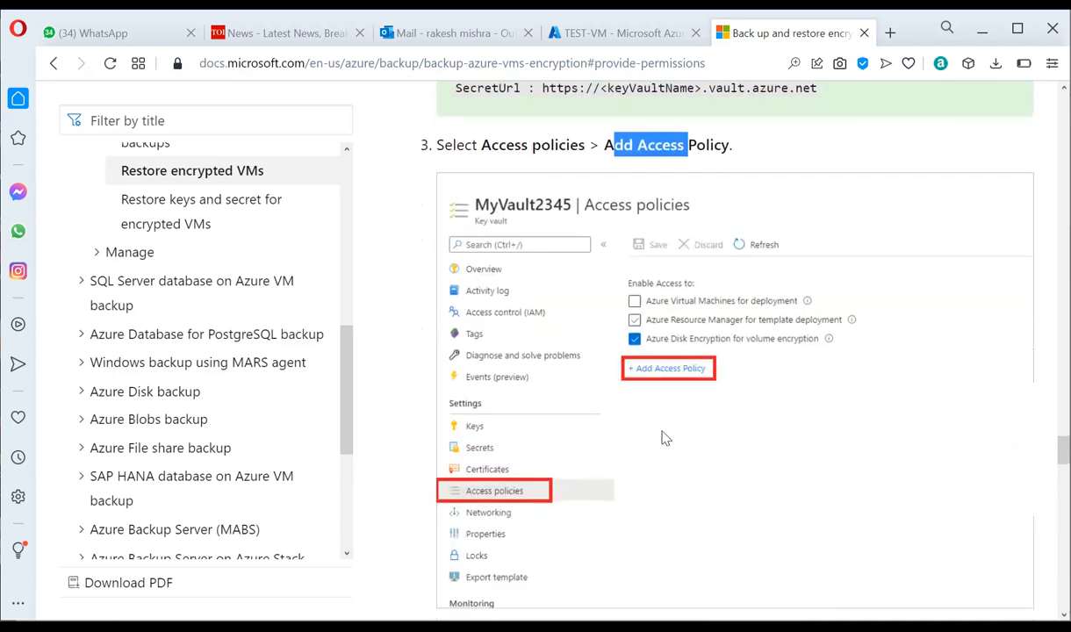
Step: Read instructions 4 to 6 on applying the Azure Backup template, adding Backup Management Service and saving, through the start of restoring an encrypted VM
scroll(627, 445, "down", 6)
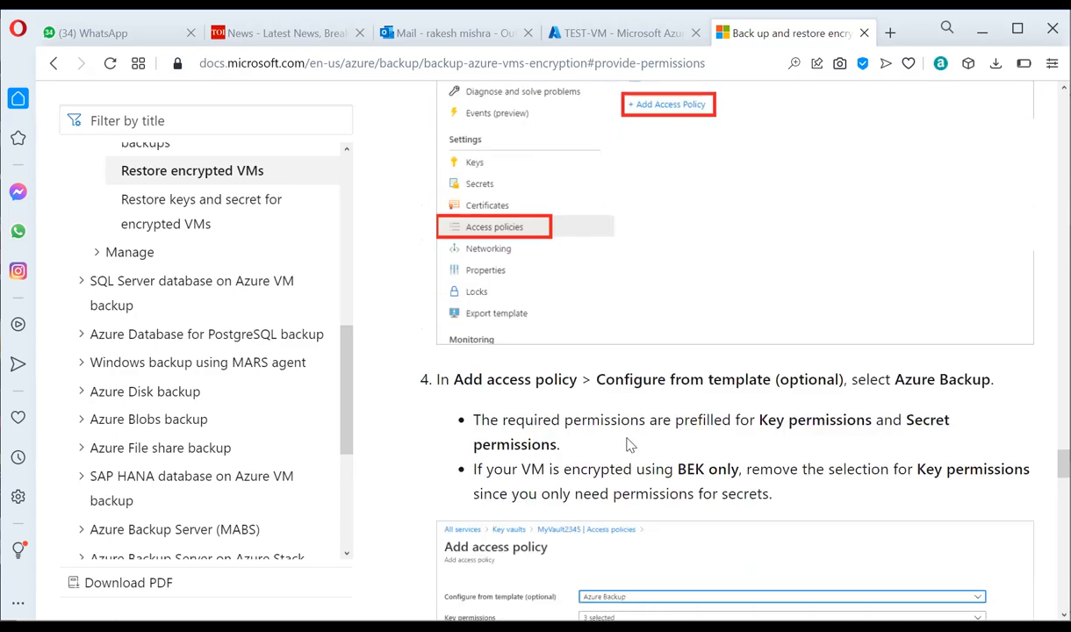
scroll(753, 439, "down", 4)
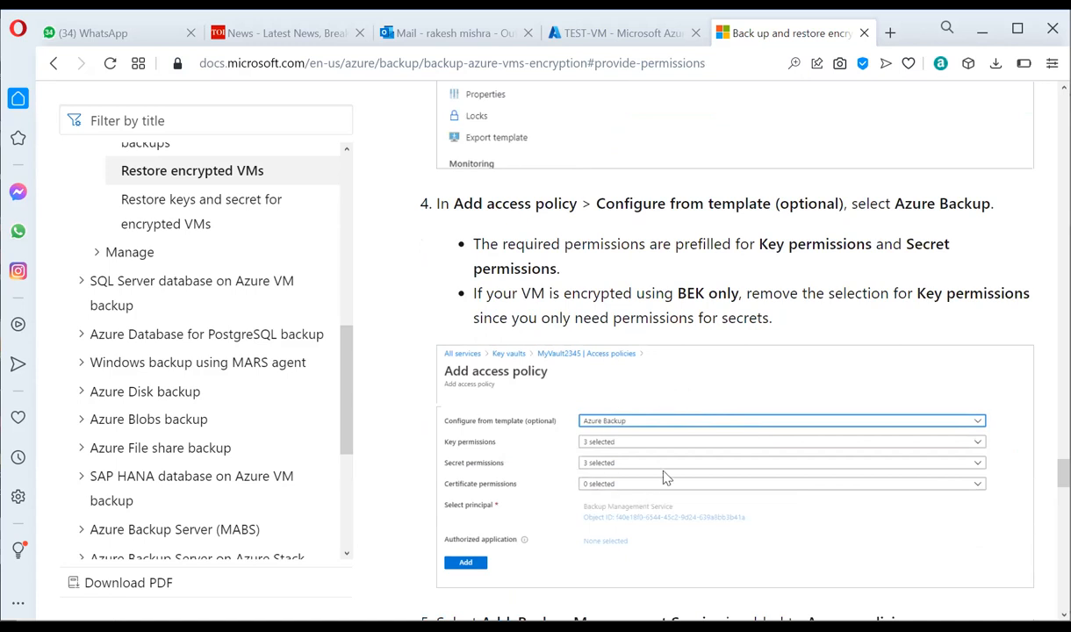
scroll(664, 477, "down", 4)
scroll(609, 366, "up", 4)
scroll(612, 452, "down", 1)
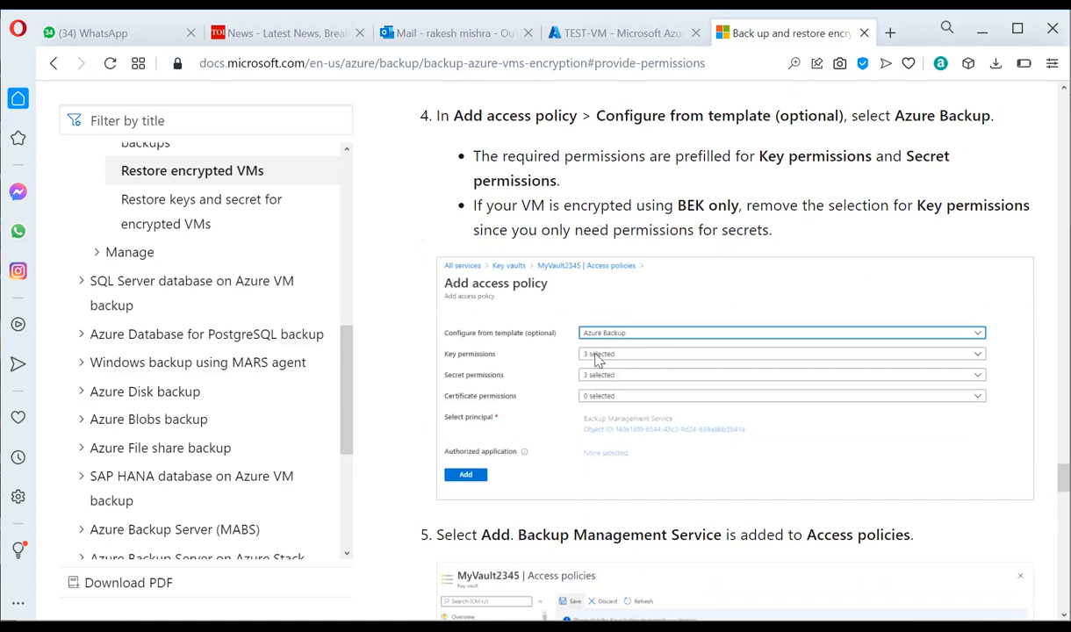
scroll(632, 509, "down", 1)
scroll(688, 461, "down", 2)
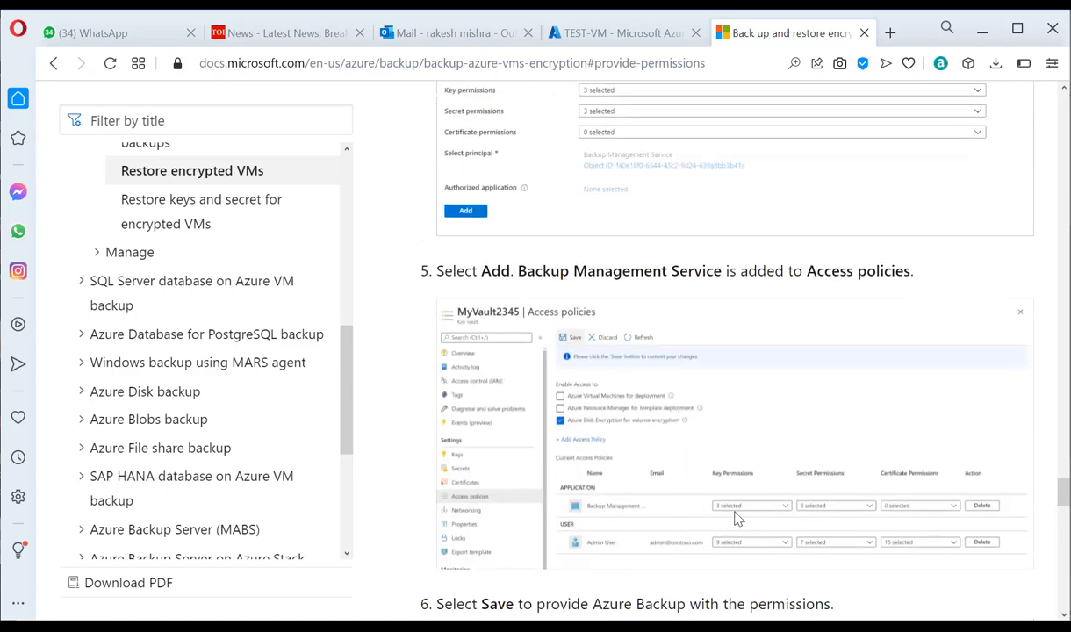
scroll(700, 478, "down", 1)
scroll(700, 478, "down", 1)
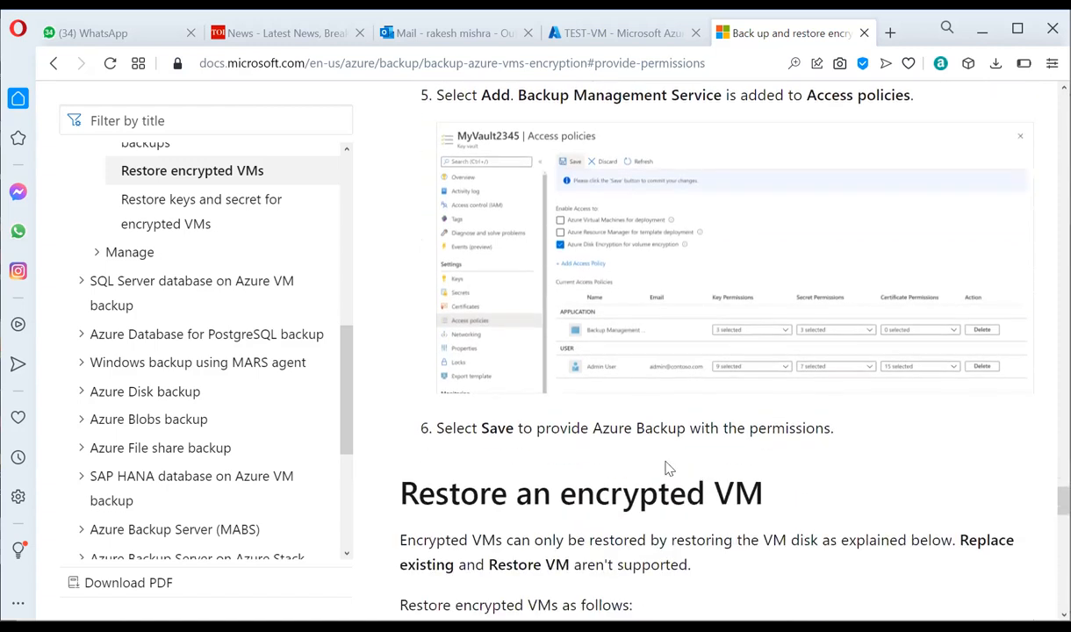
scroll(738, 411, "down", 2)
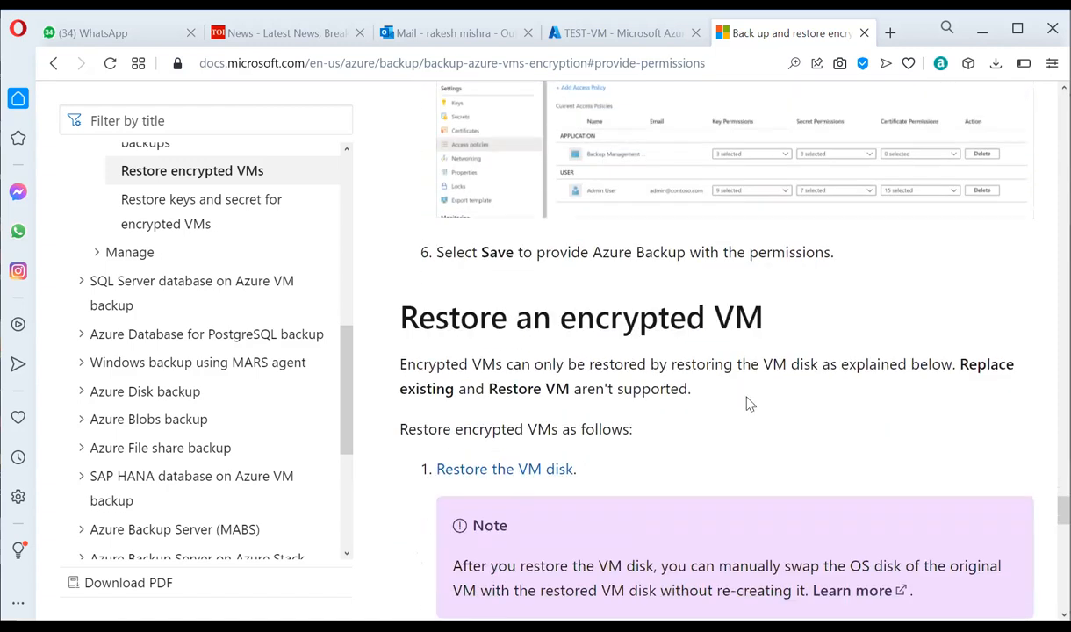
Step: Look back through the article's backup policy, prerequisites and encryption sections up to its title and contents list
scroll(751, 404, "up", 10)
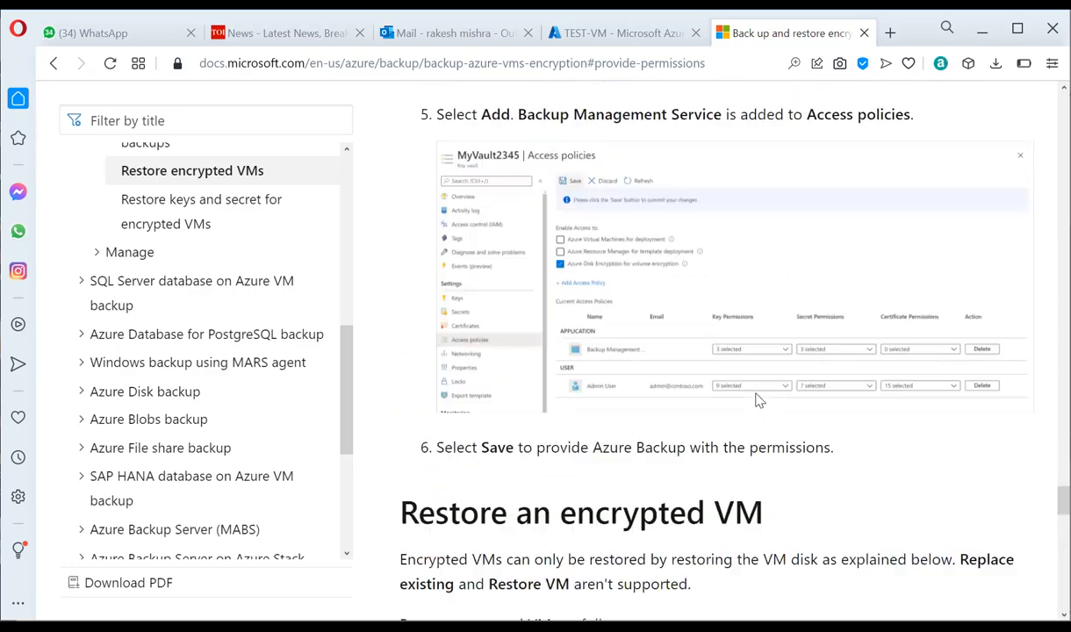
scroll(755, 412, "up", 5)
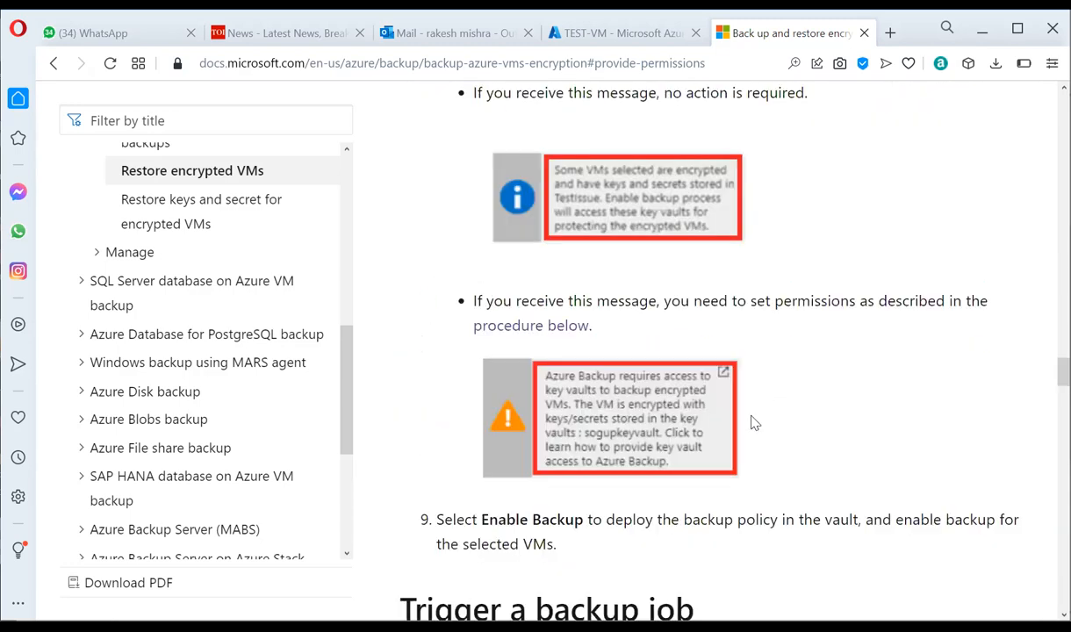
scroll(781, 484, "up", 5)
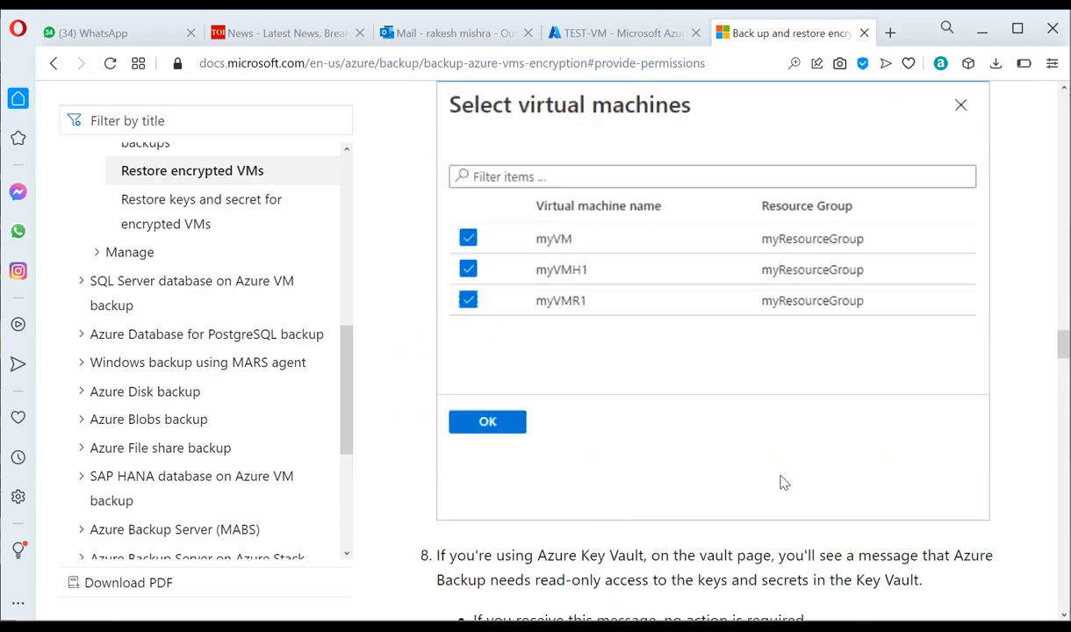
scroll(784, 482, "up", 7)
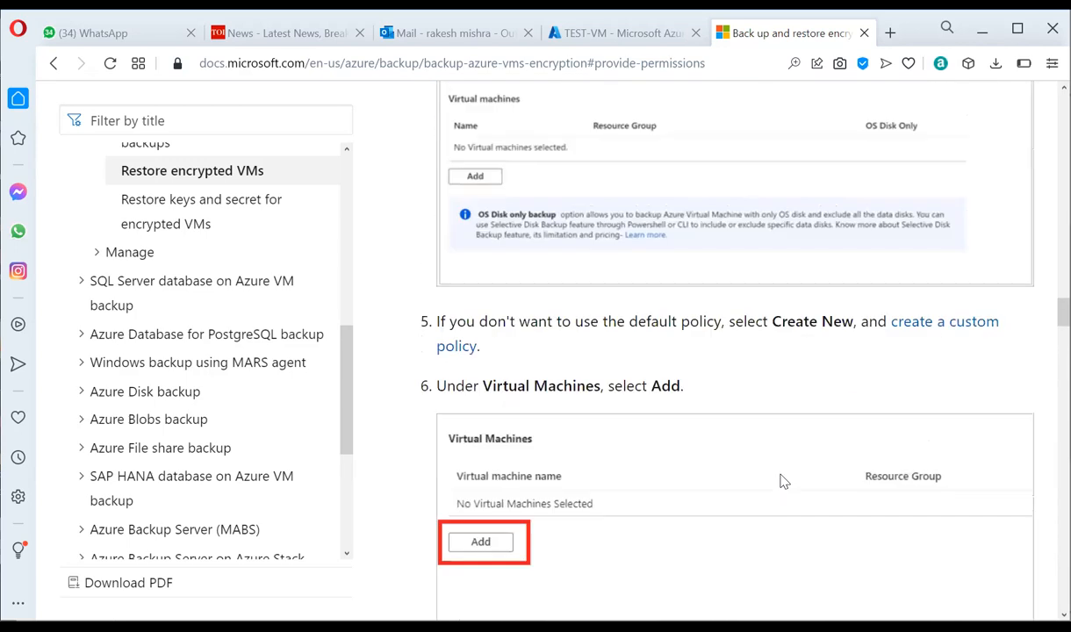
scroll(784, 482, "up", 15)
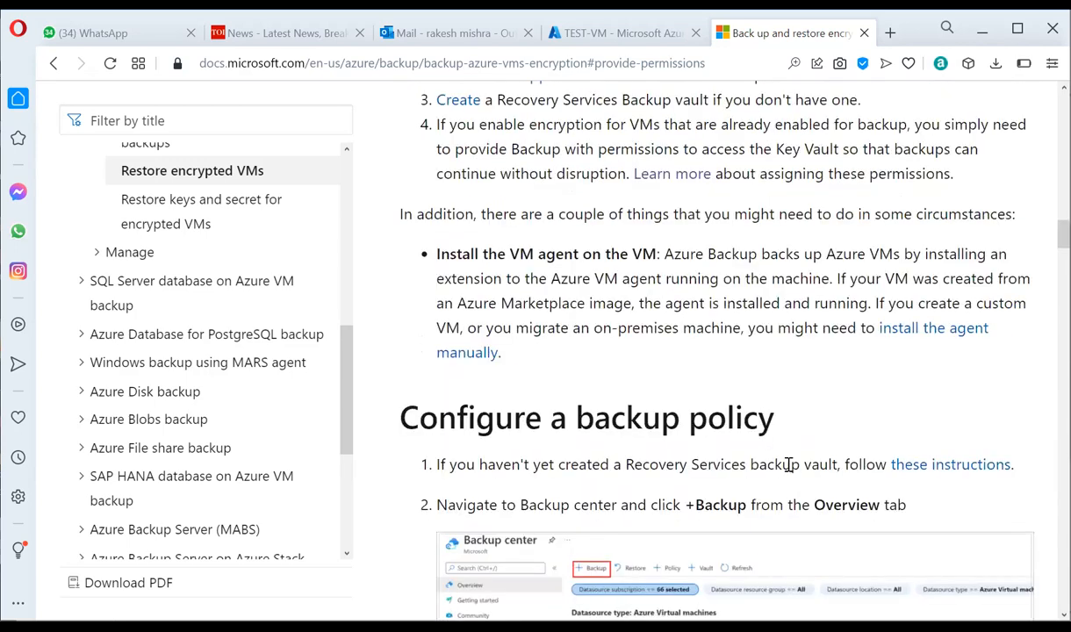
scroll(788, 464, "up", 5)
scroll(788, 465, "up", 5)
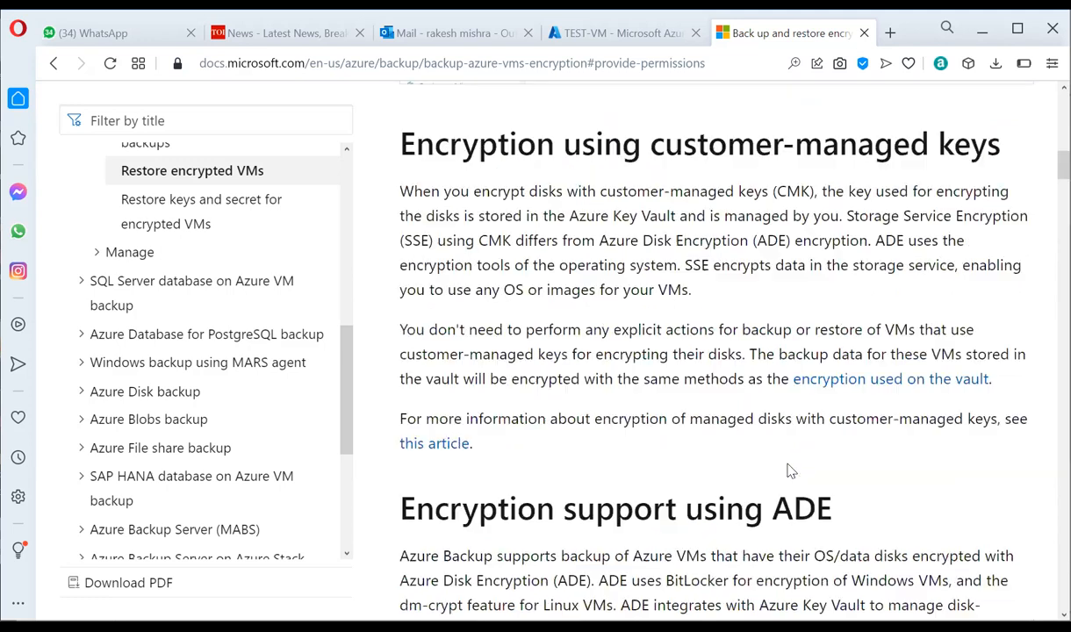
scroll(788, 471, "up", 7)
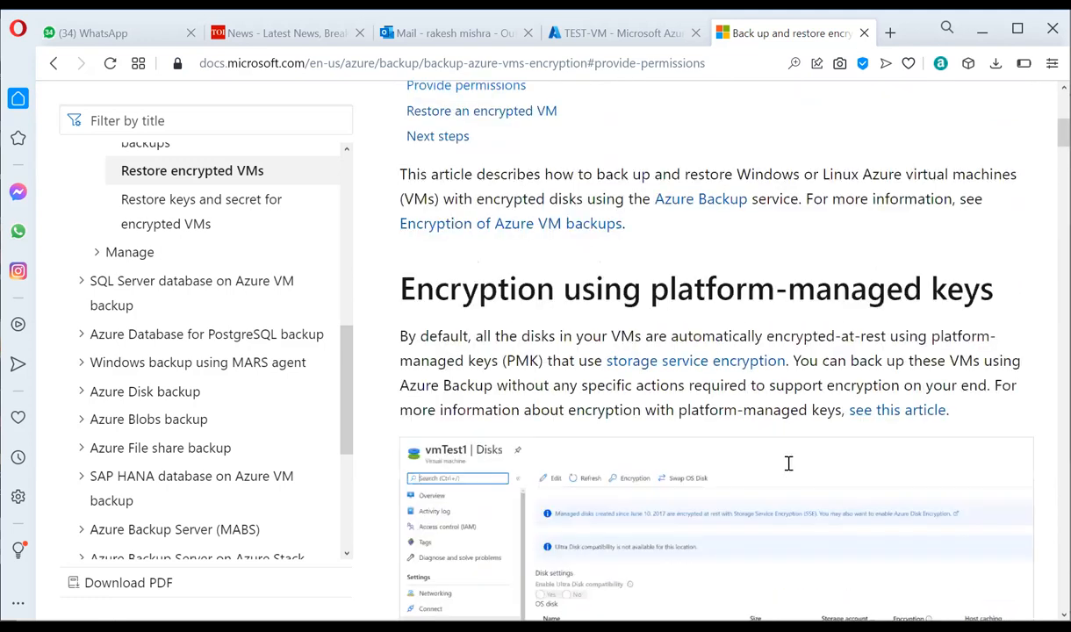
scroll(788, 472, "up", 6)
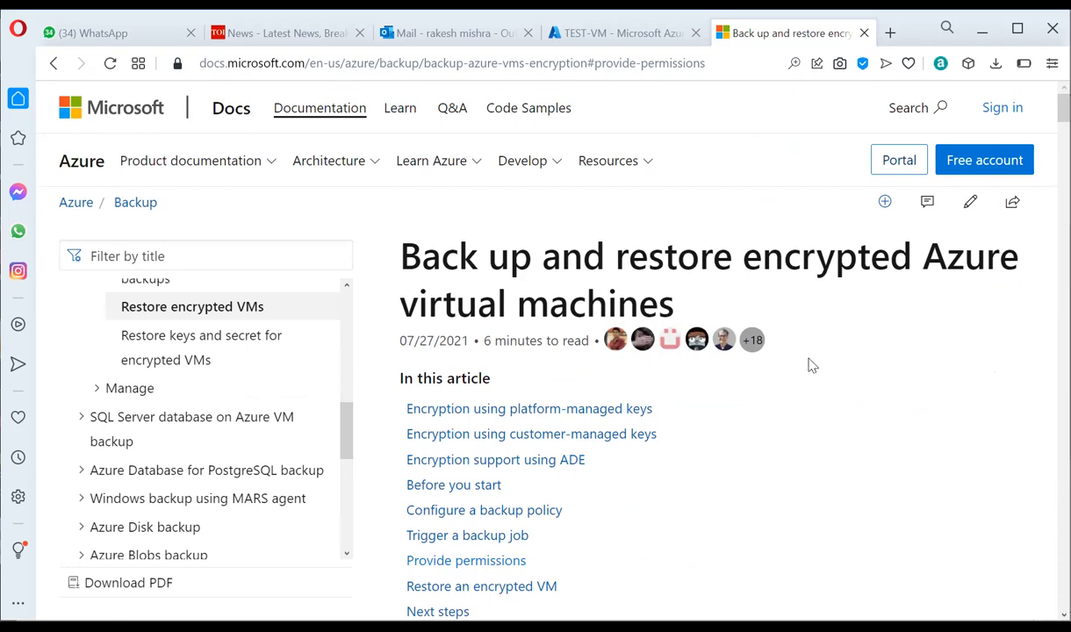
Step: Return to TEST-VM's backup settings in the portal, review the policy's backup frequency, and acknowledge the key vault access warning to continue enabling backup
left_click(619, 36)
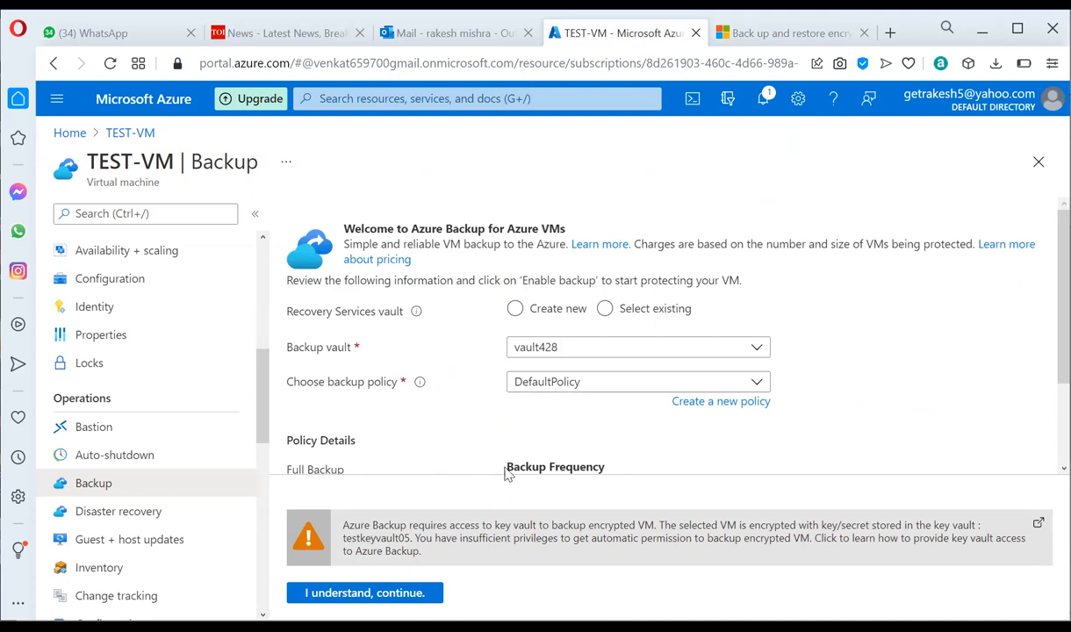
left_click_drag(509, 472, 505, 425)
left_click(615, 432)
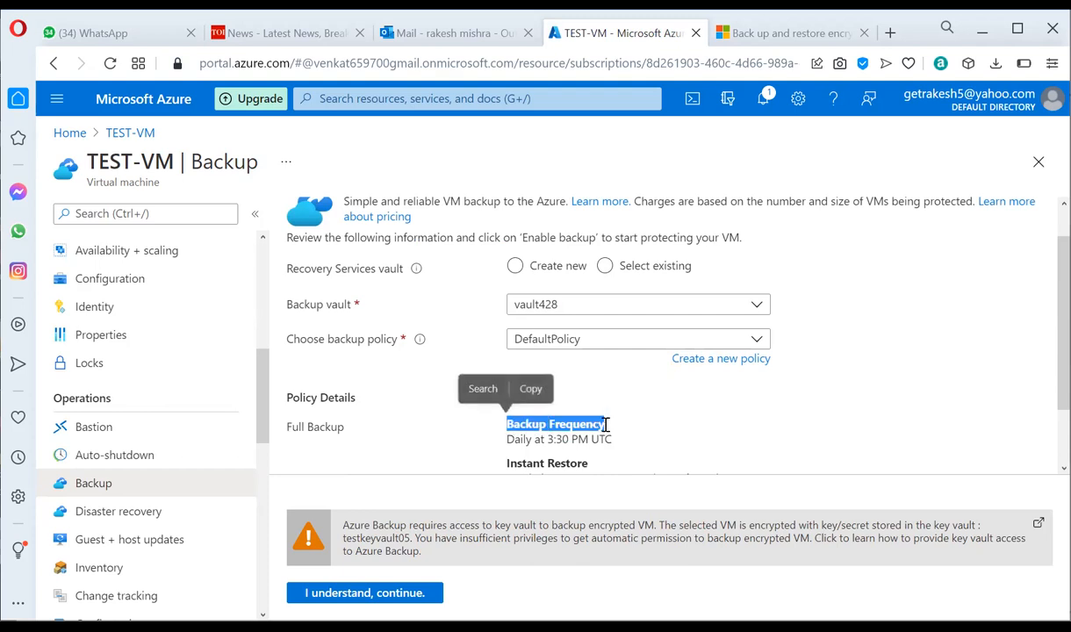
left_click(661, 418)
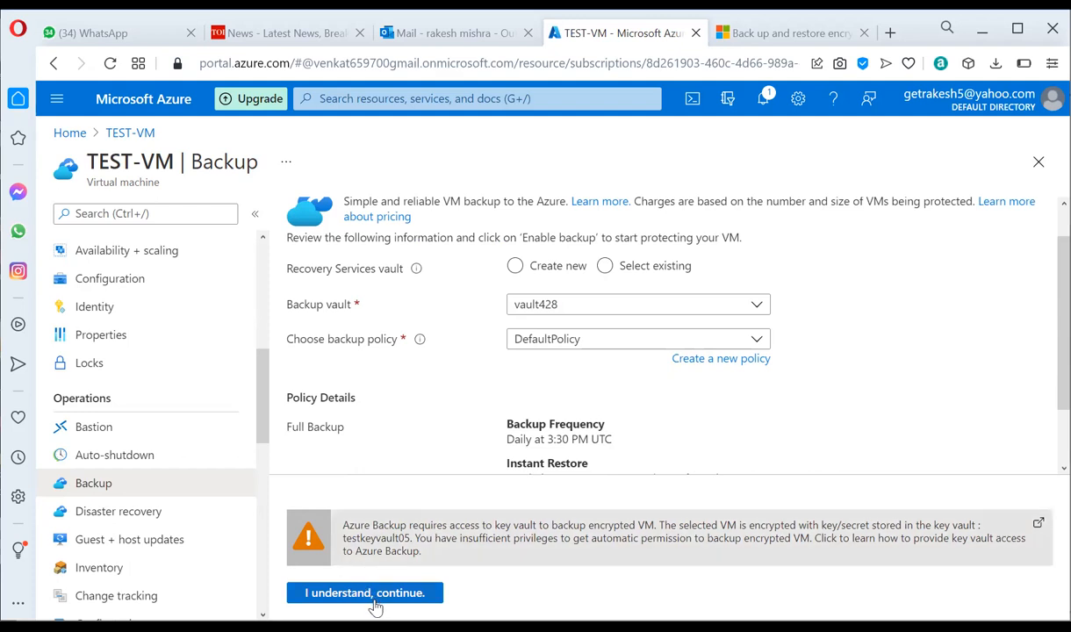
left_click(413, 592)
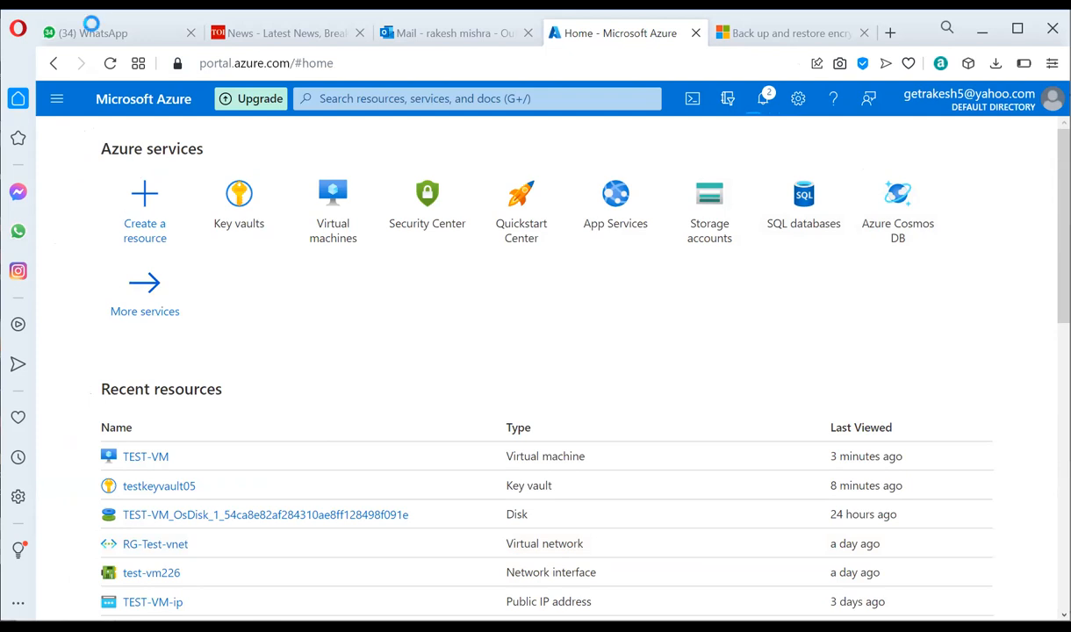
Step: Check the portal notifications for the backup protection deployment to RG-Test, then dismiss that notification and close the list
left_click(772, 102)
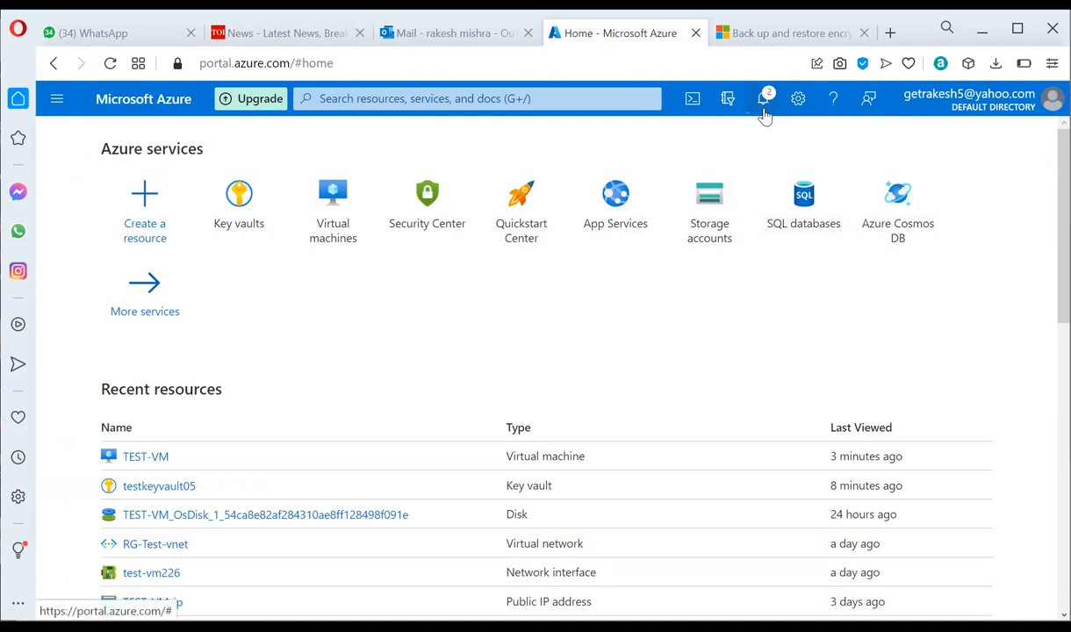
left_click(762, 107)
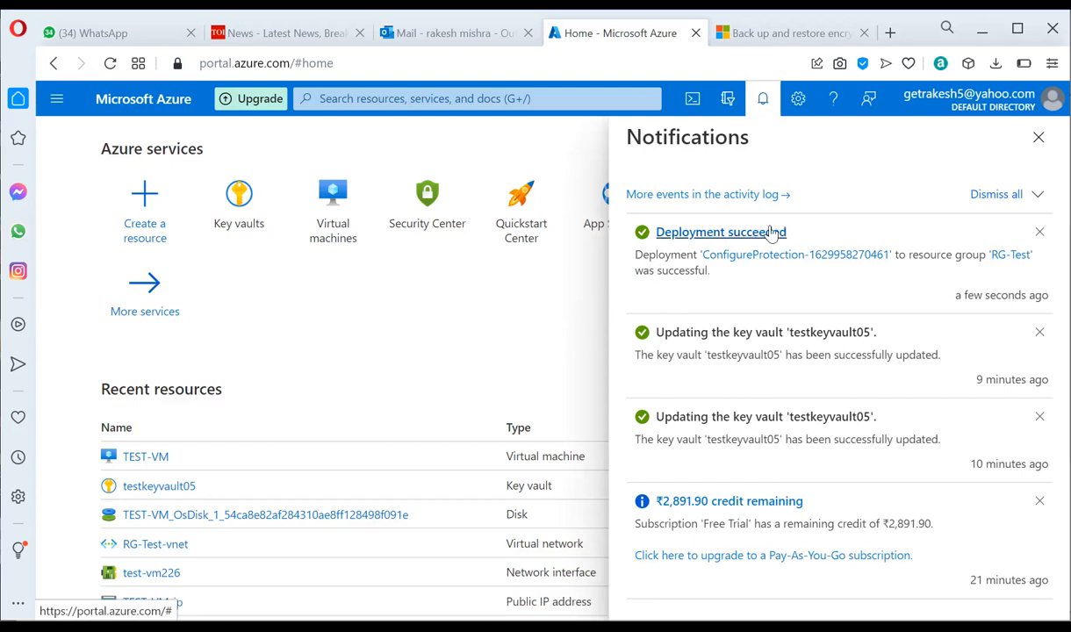
left_click_drag(636, 255, 760, 281)
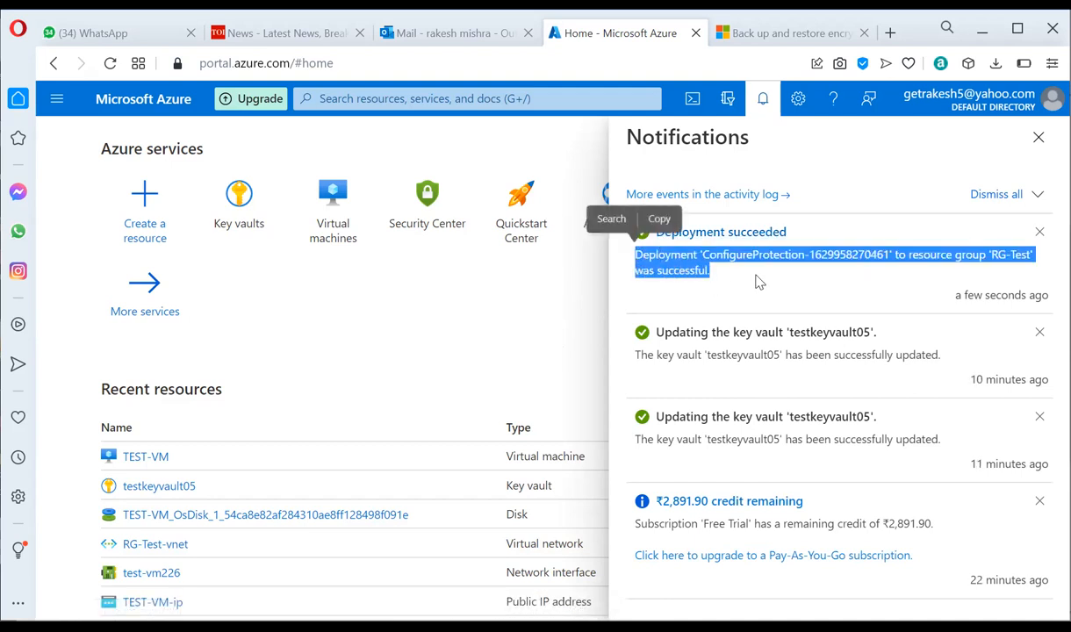
left_click(760, 281)
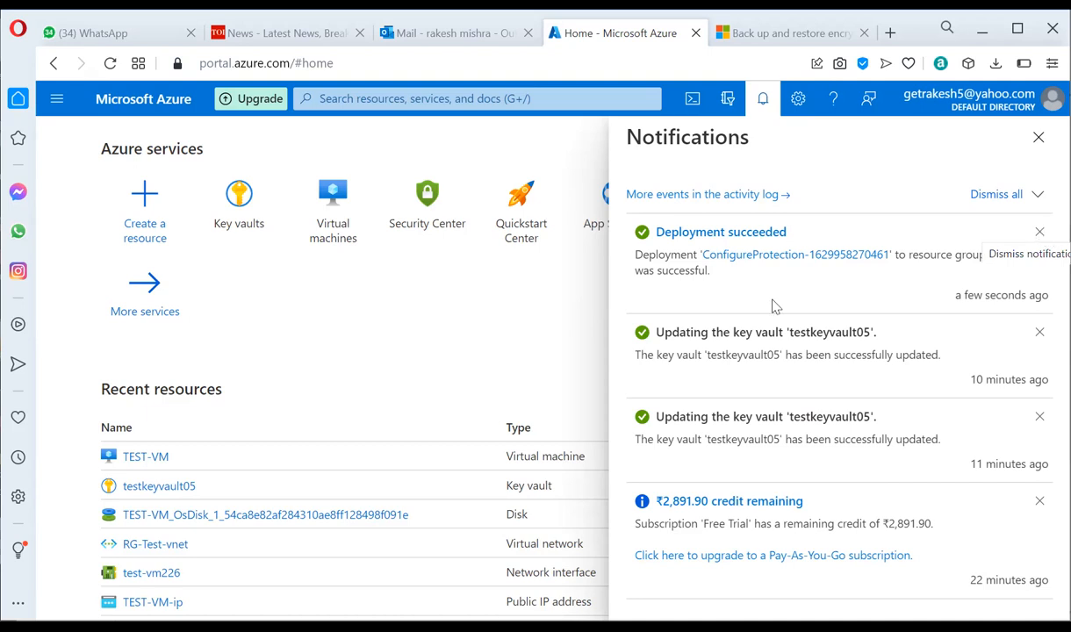
left_click_drag(717, 275, 633, 254)
left_click(747, 270)
left_click(1039, 231)
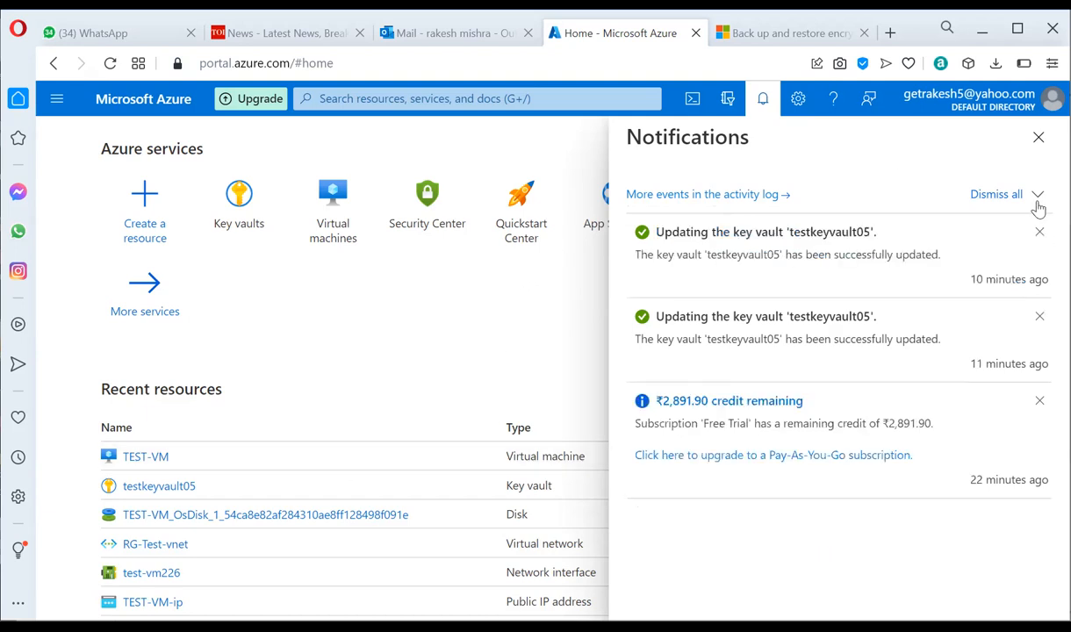
left_click(1039, 137)
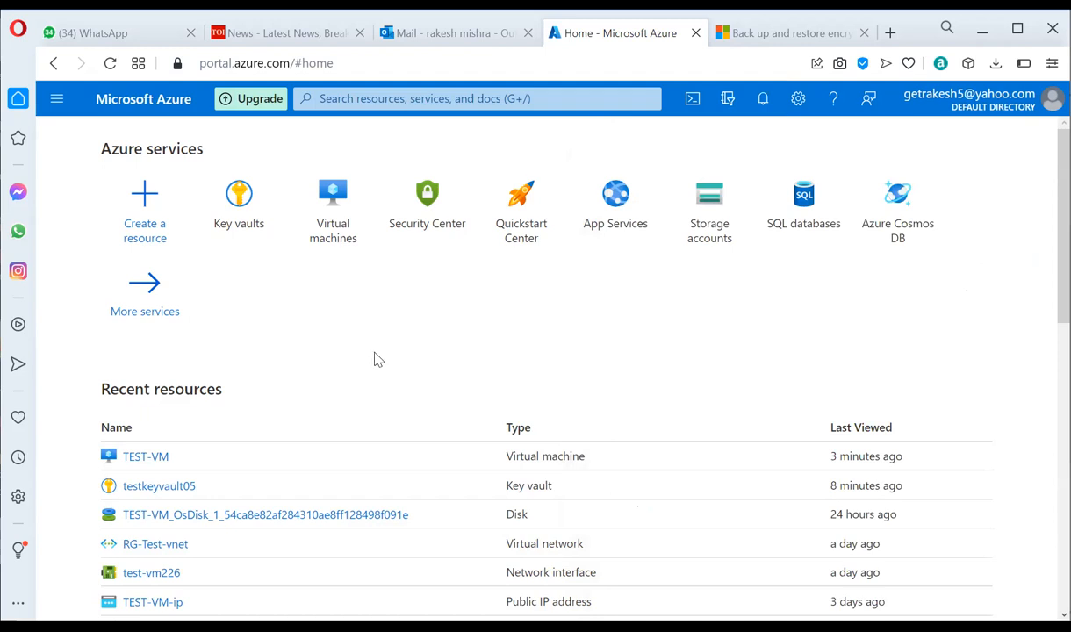
Step: Open TEST-VM from the recent resources and review its overview essentials and properties
left_click(143, 458)
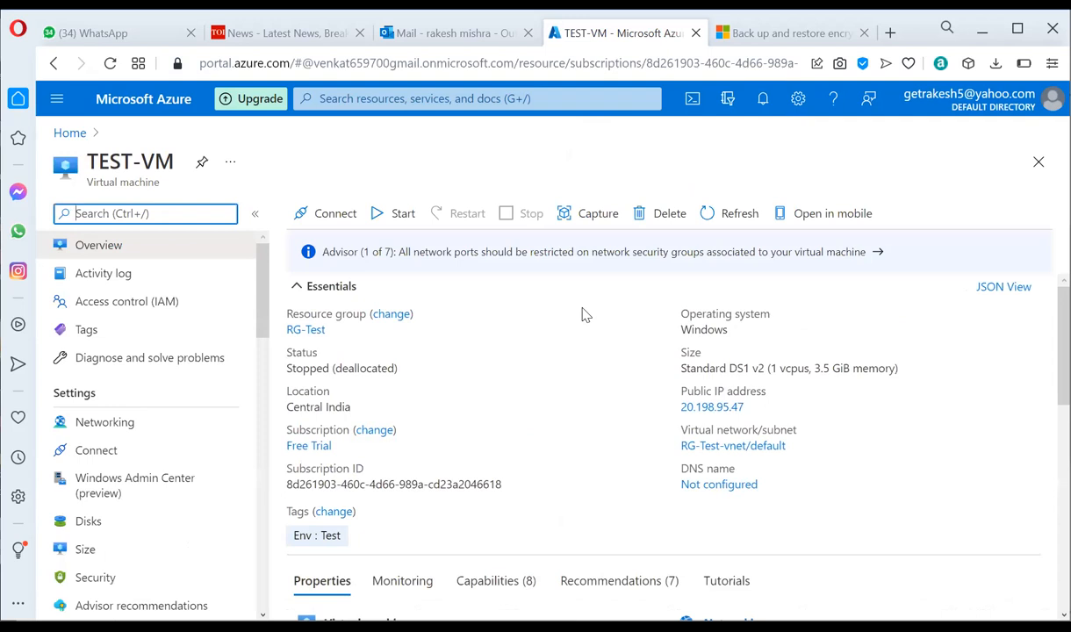
scroll(584, 315, "down", 3)
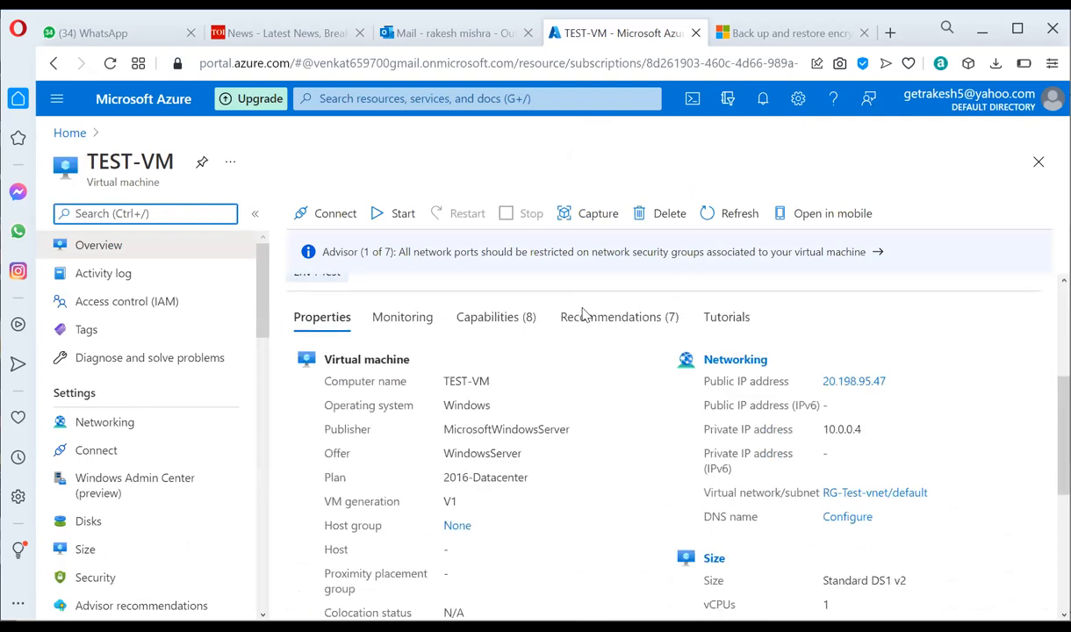
scroll(585, 317, "up", 3)
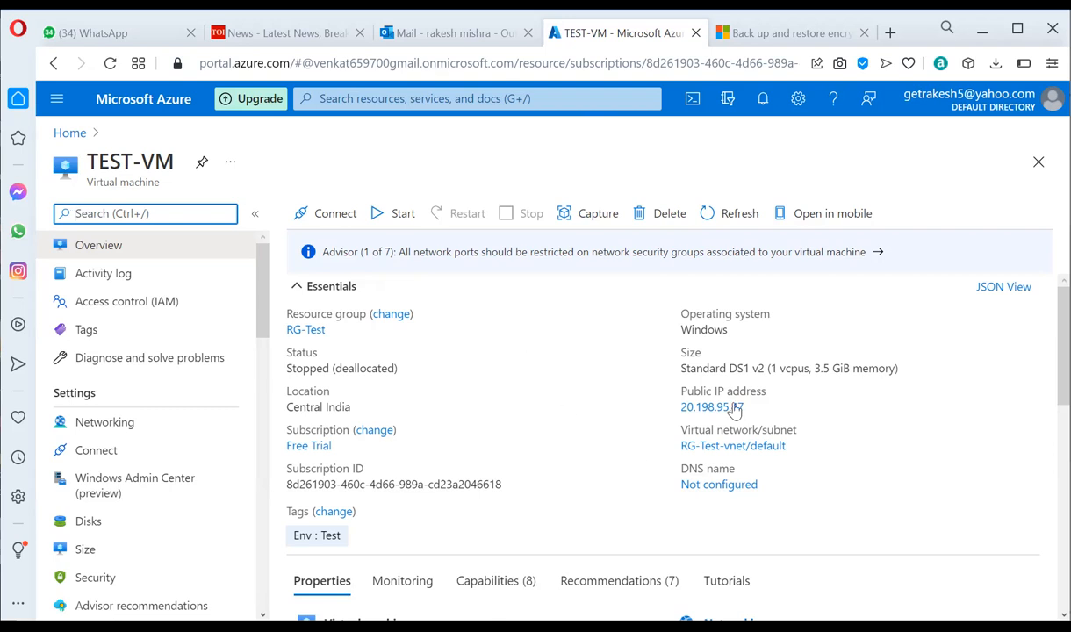
scroll(514, 475, "down", 1)
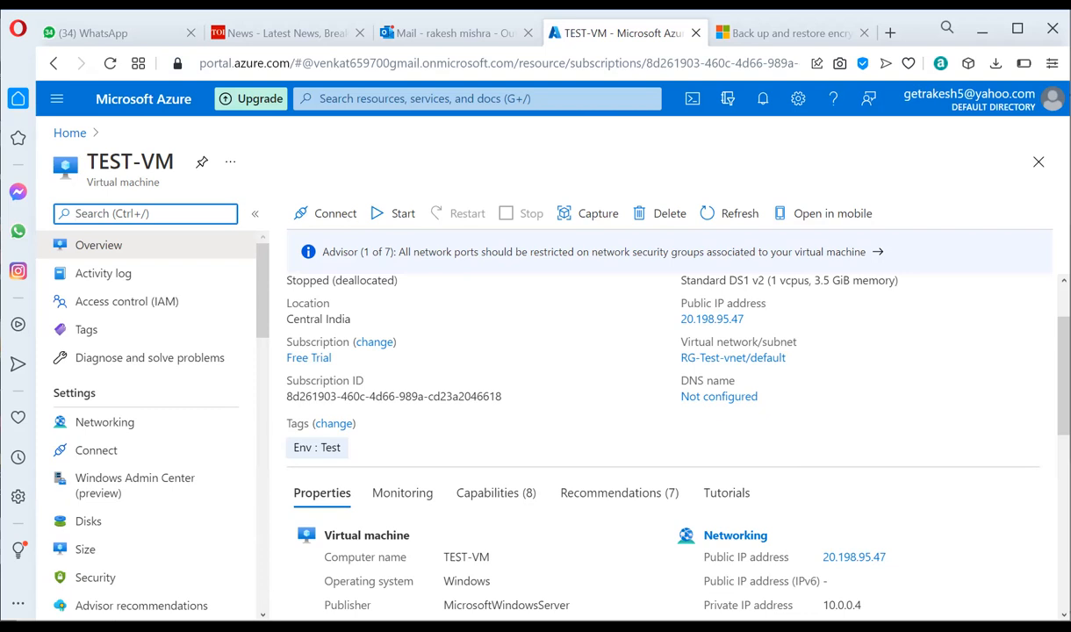
Step: Search the portal for "recovery", go to Recovery Services vaults and open vault428
left_click(515, 97)
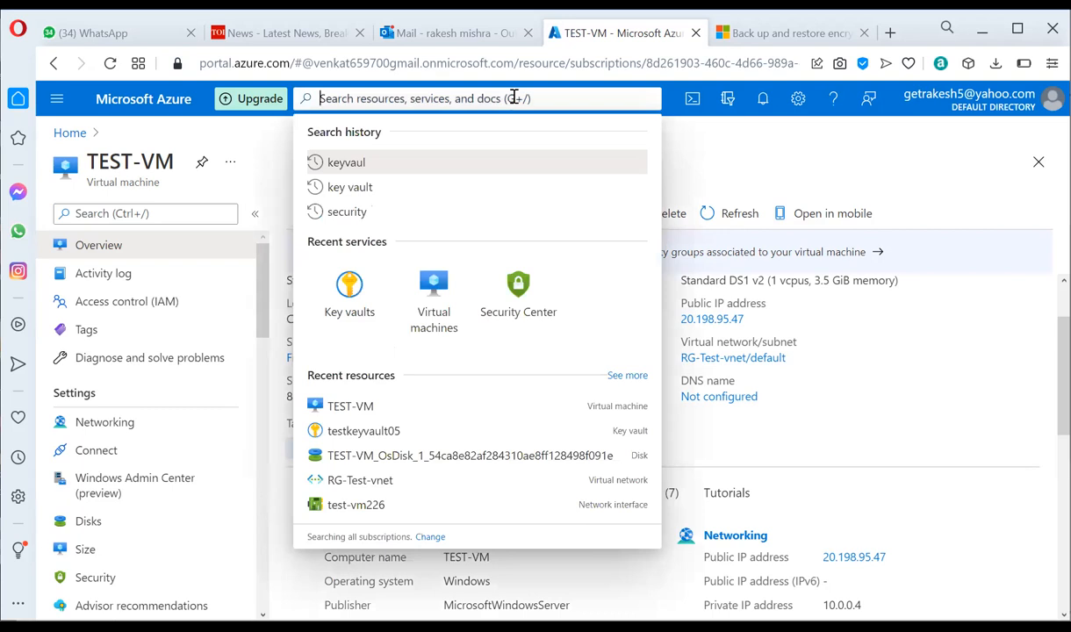
type("recovery")
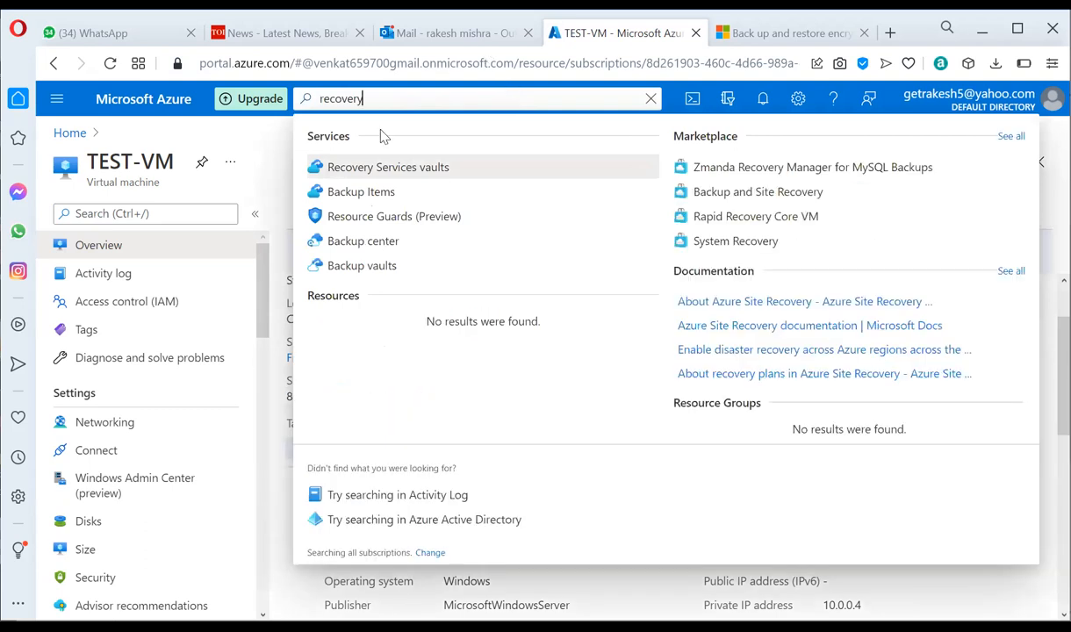
left_click(394, 173)
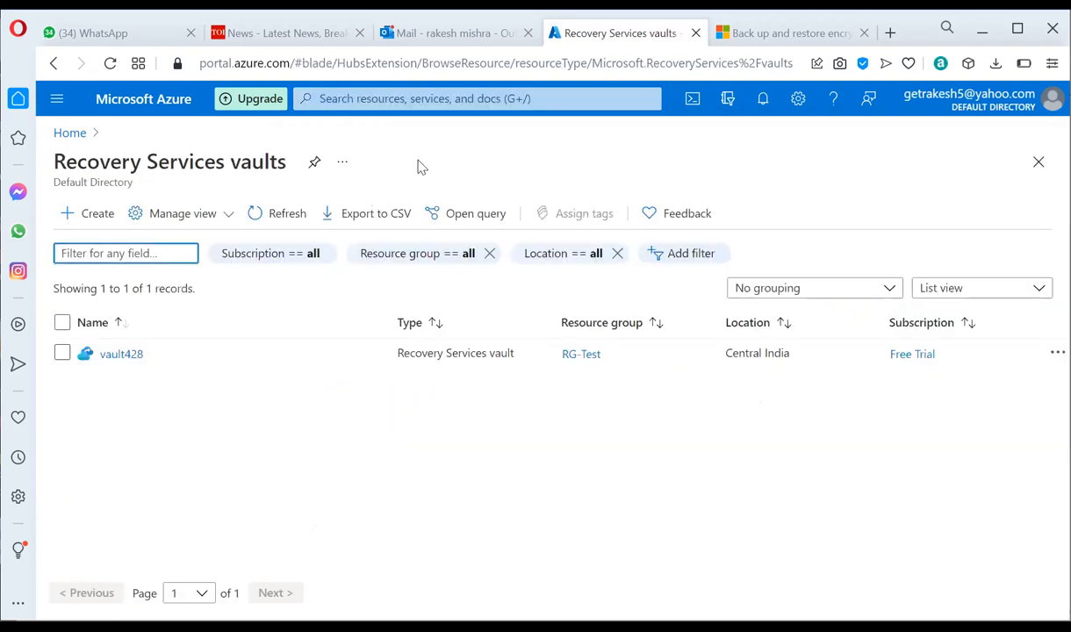
left_click(133, 358)
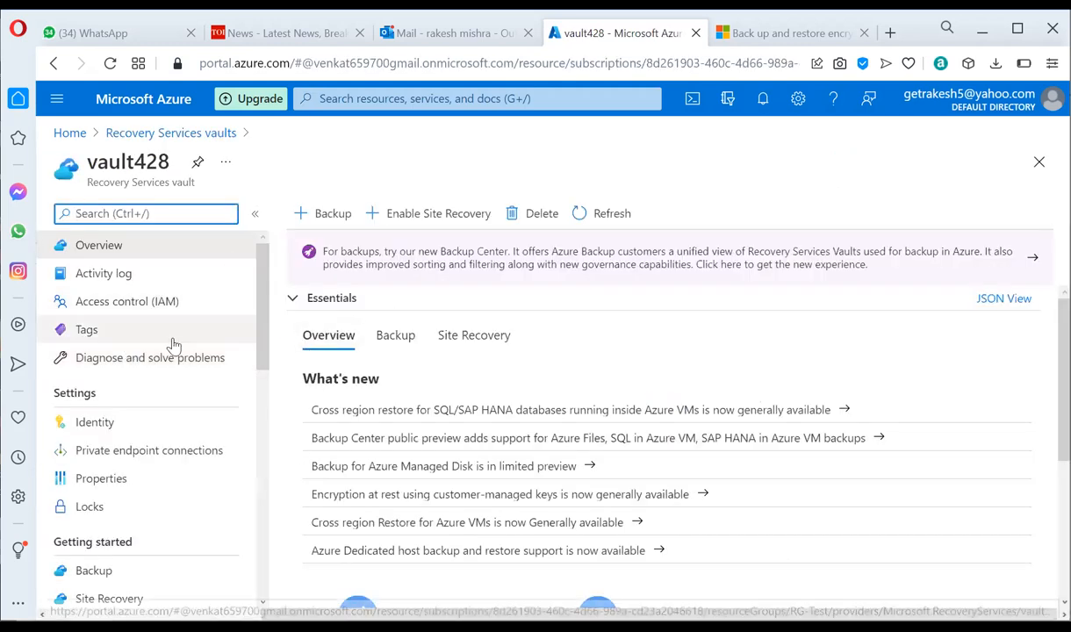
Step: Start configuring backup in vault428 for virtual machines running in Azure and review the DefaultPolicy details and virtual machine list
scroll(186, 370, "down", 1)
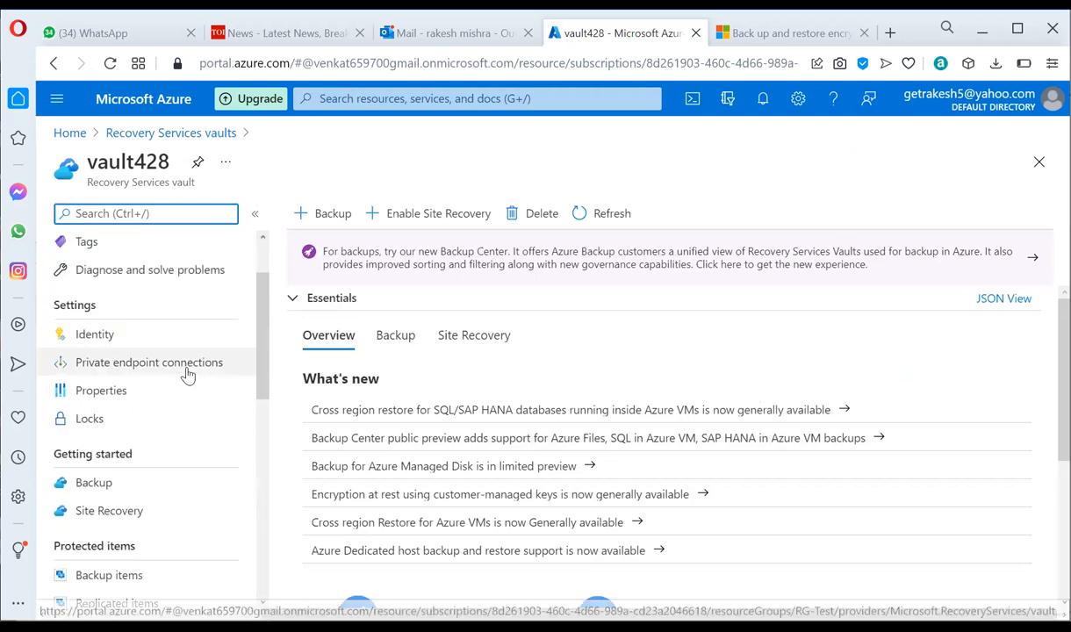
left_click(96, 484)
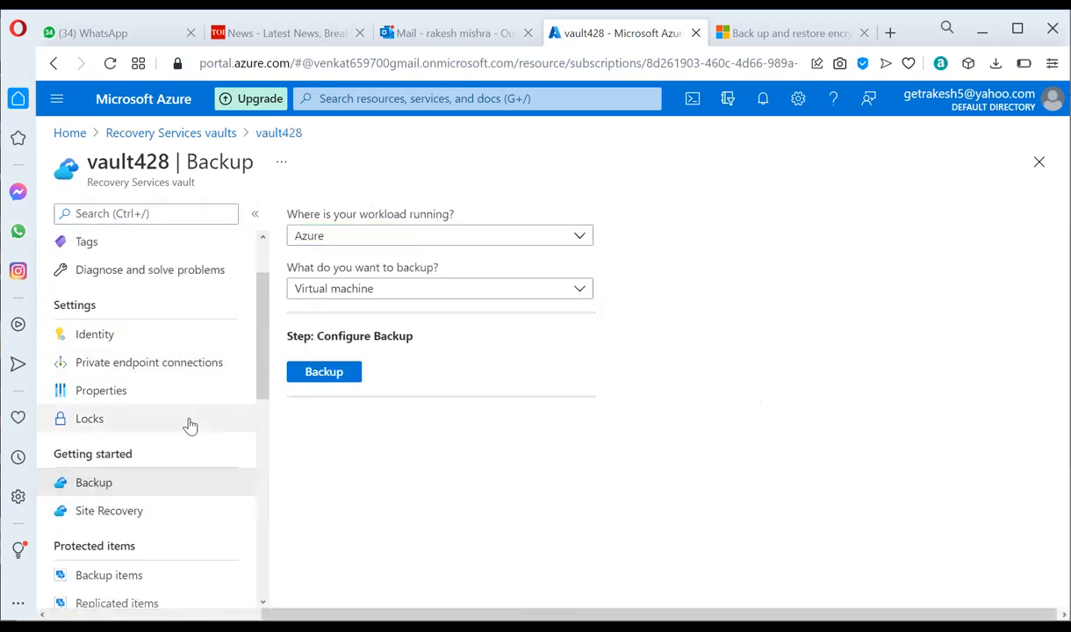
scroll(155, 485, "down", 1)
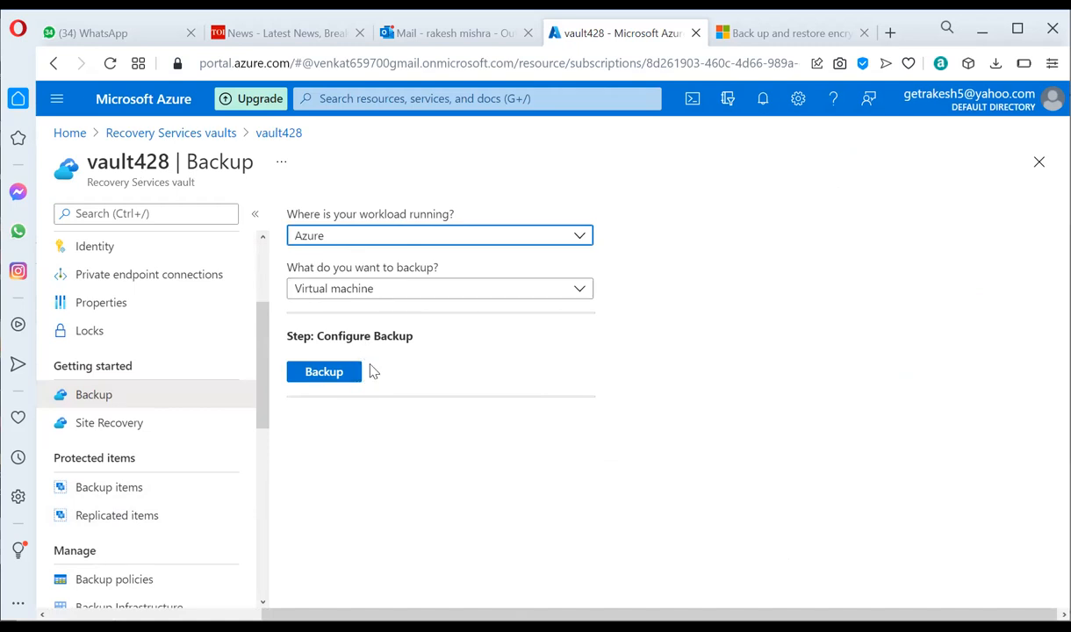
left_click(324, 372)
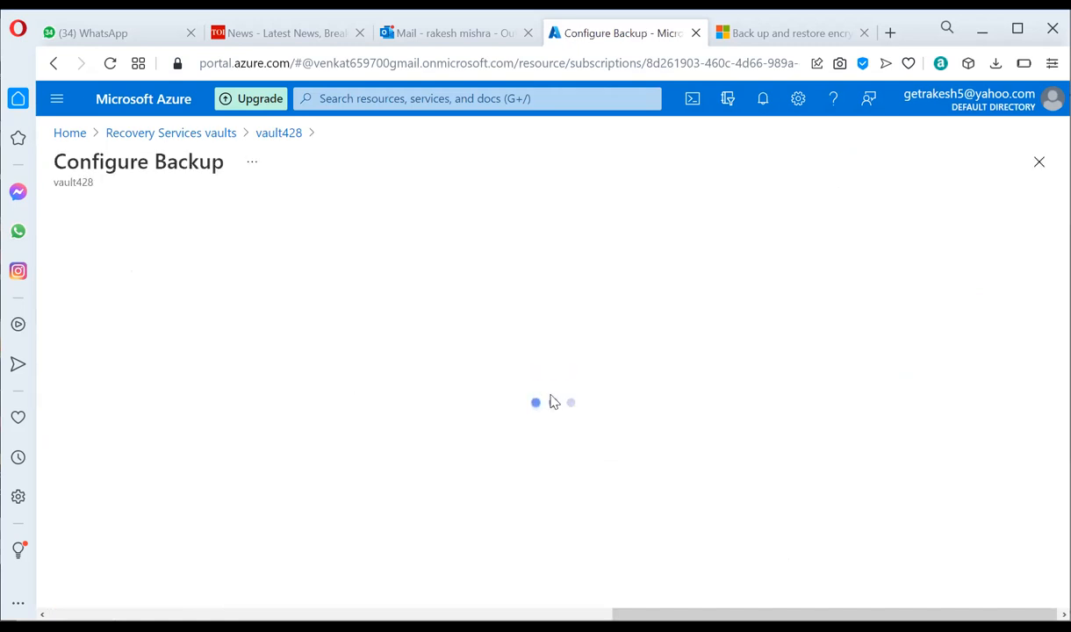
scroll(545, 345, "down", 2)
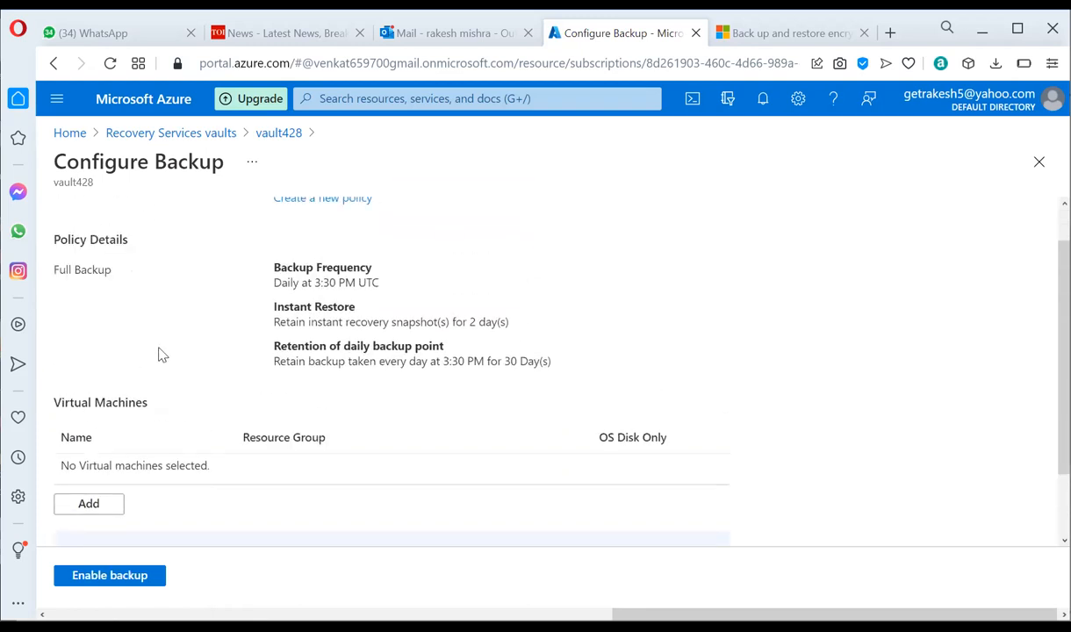
scroll(341, 340, "up", 2)
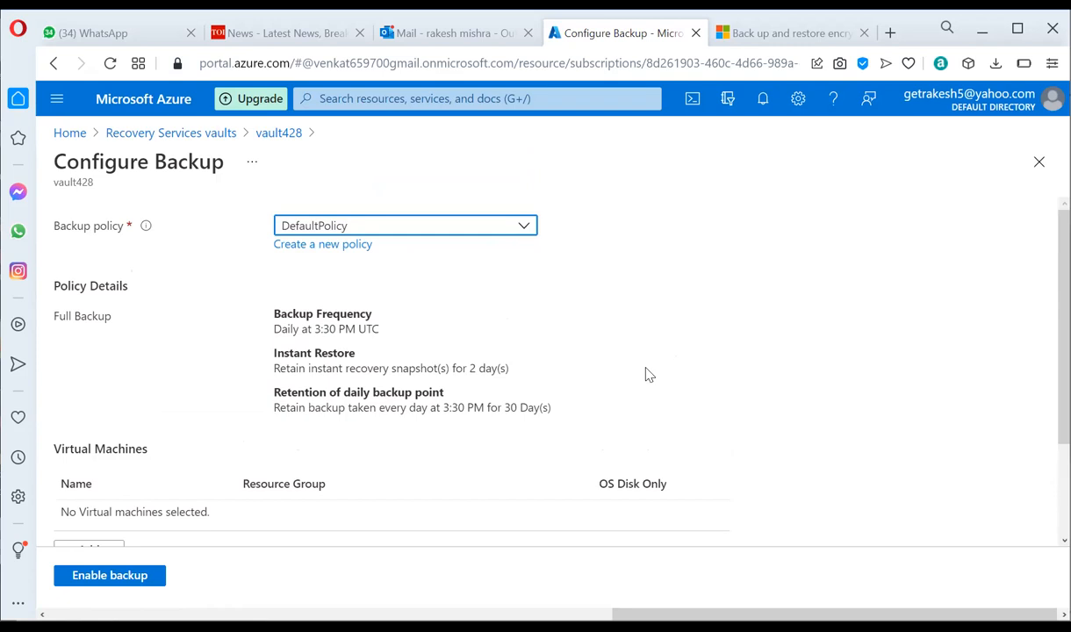
scroll(645, 375, "down", 2)
scroll(645, 375, "up", 2)
scroll(358, 235, "down", 3)
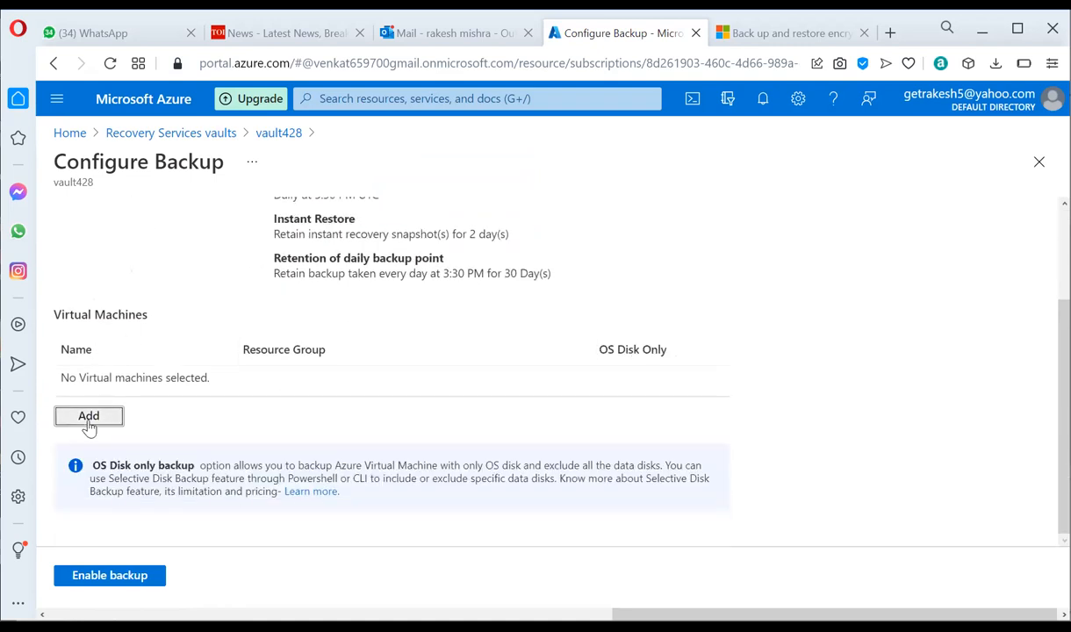
Step: Try to add a virtual machine to the backup configuration, then close the virtual machine selection
left_click(89, 417)
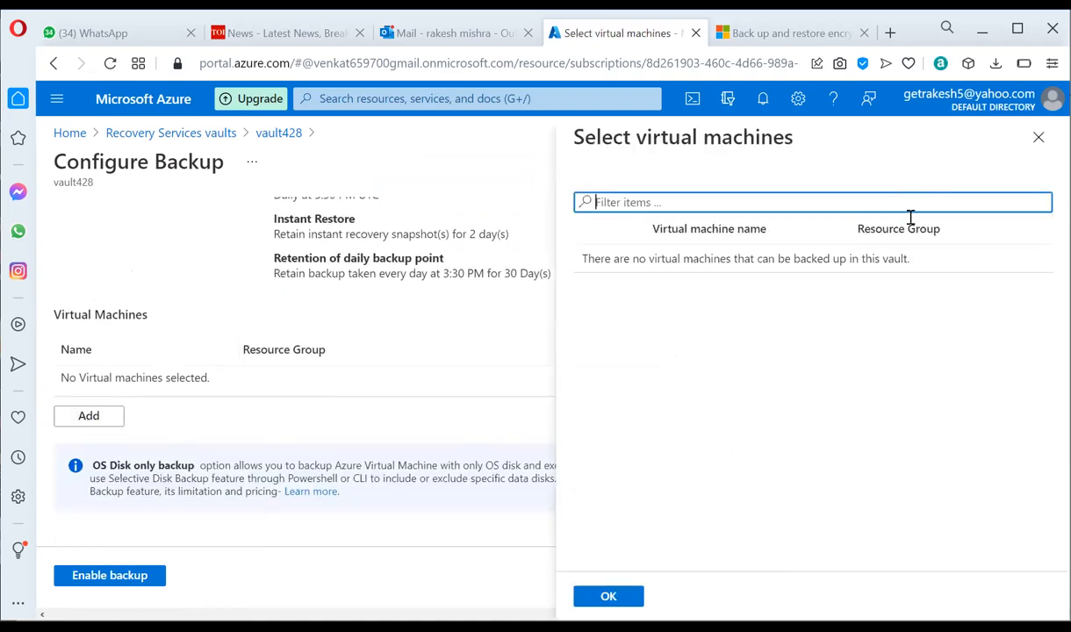
left_click(635, 598)
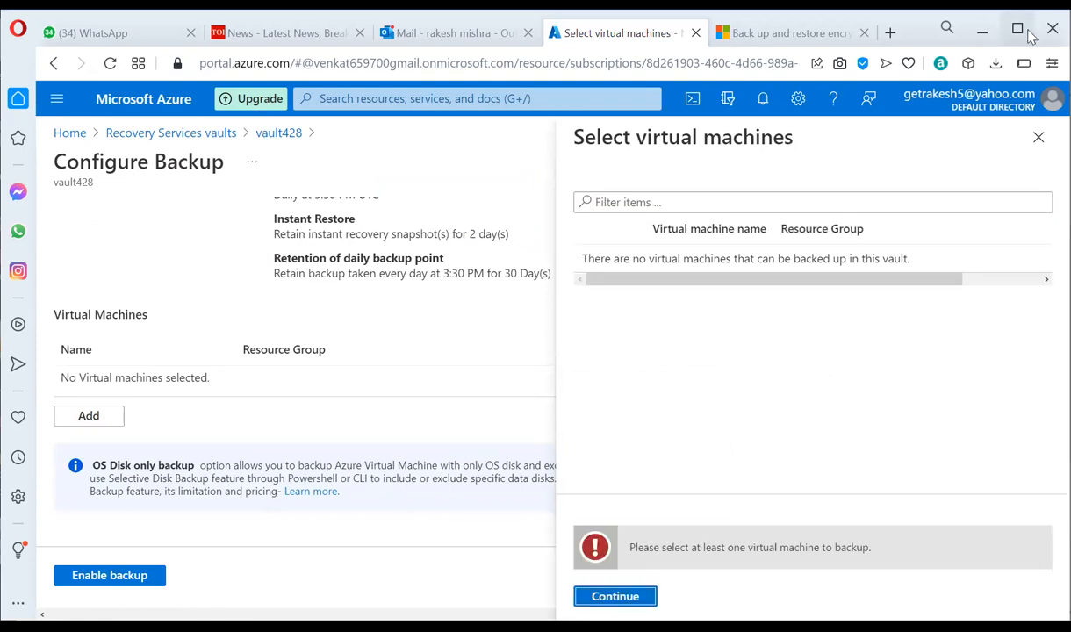
left_click(1039, 138)
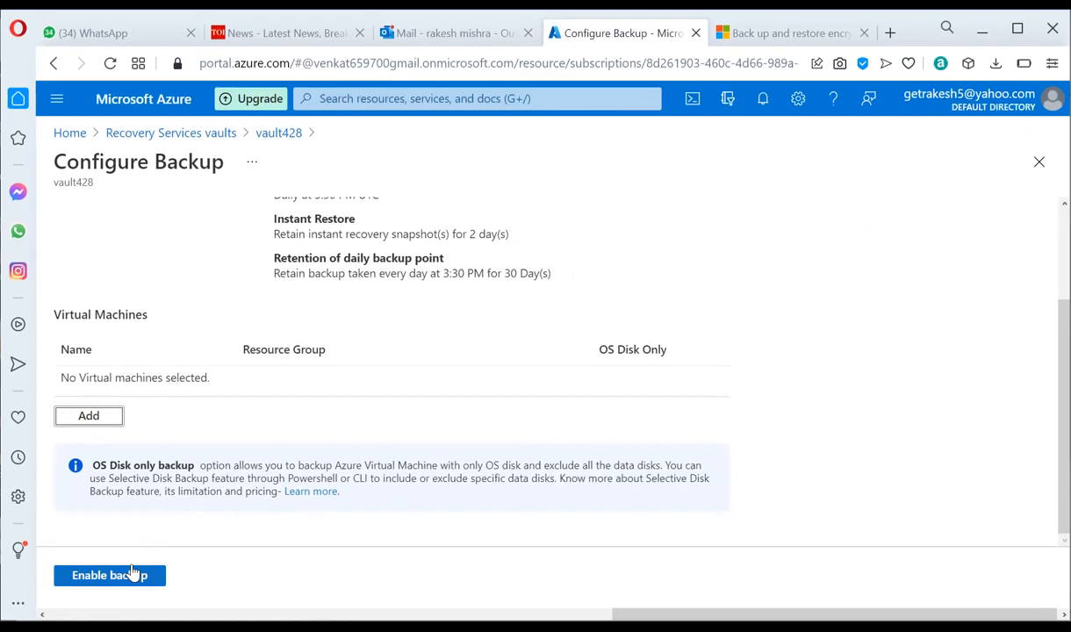
Step: Review DefaultPolicy's backup frequency, instant restore and daily retention details, highlighting that text
scroll(274, 502, "up", 2)
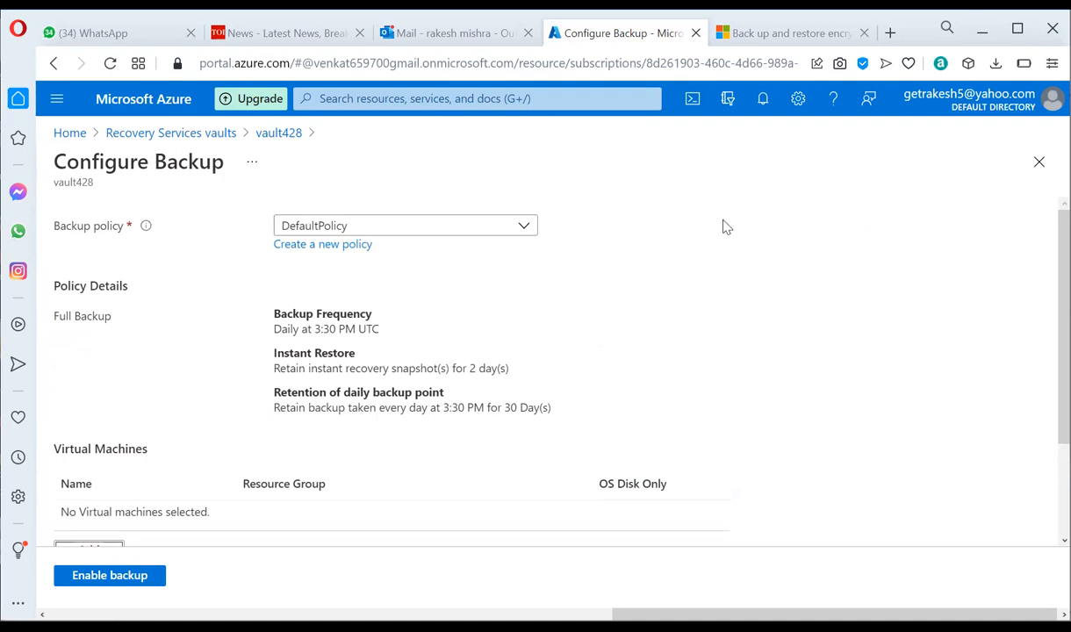
mouse_move(279, 313)
left_mouse_down()
mouse_move(560, 413)
mouse_move(271, 382)
mouse_move(238, 308)
mouse_move(263, 308)
left_mouse_up()
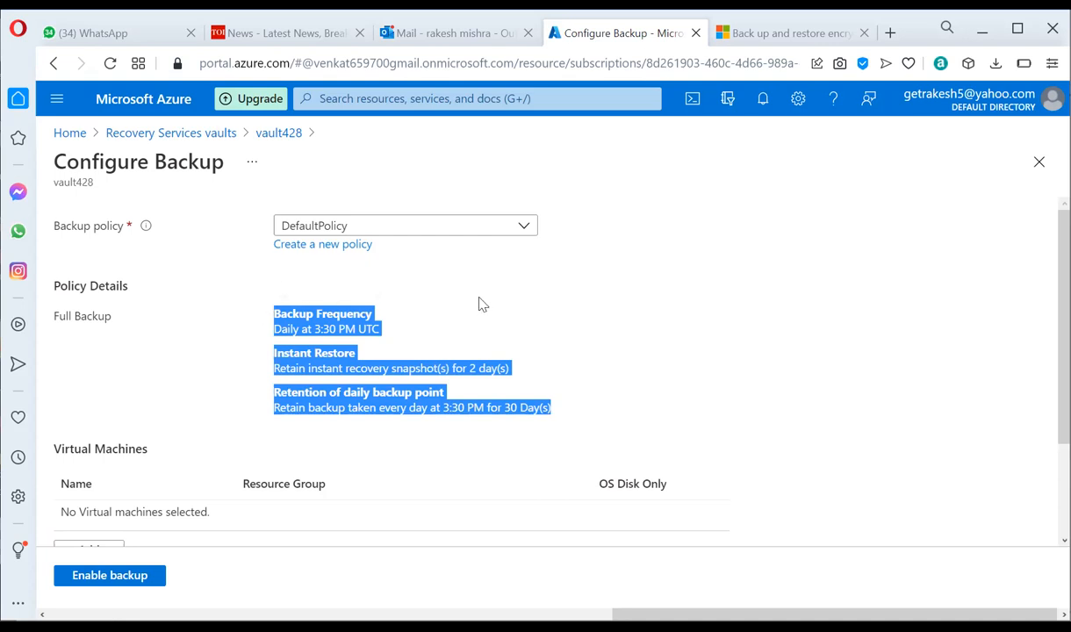
scroll(481, 303, "down", 2)
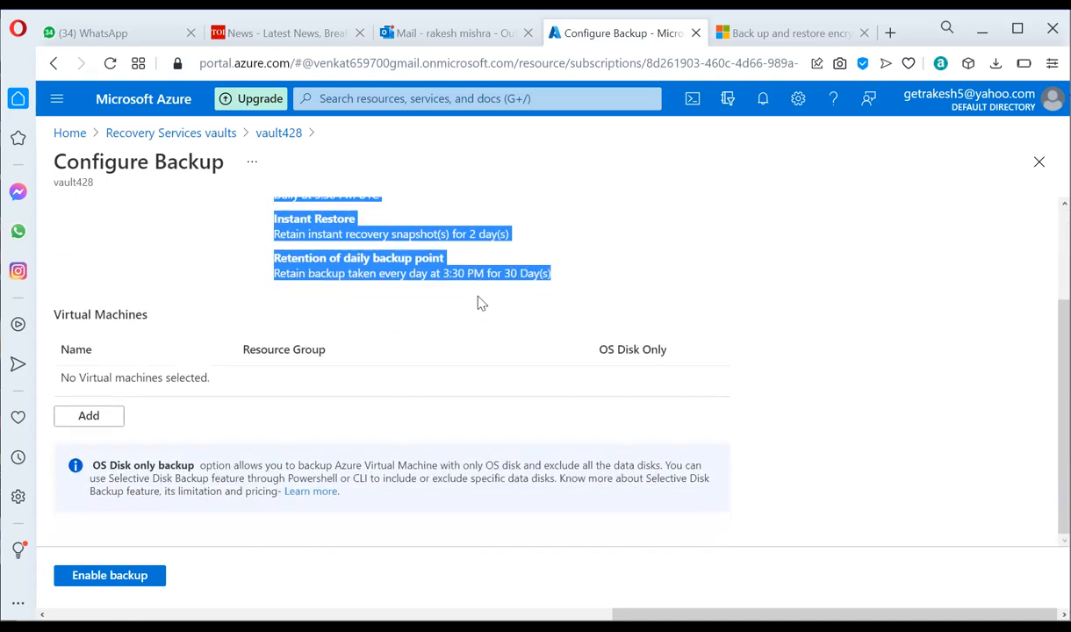
scroll(566, 307, "up", 2)
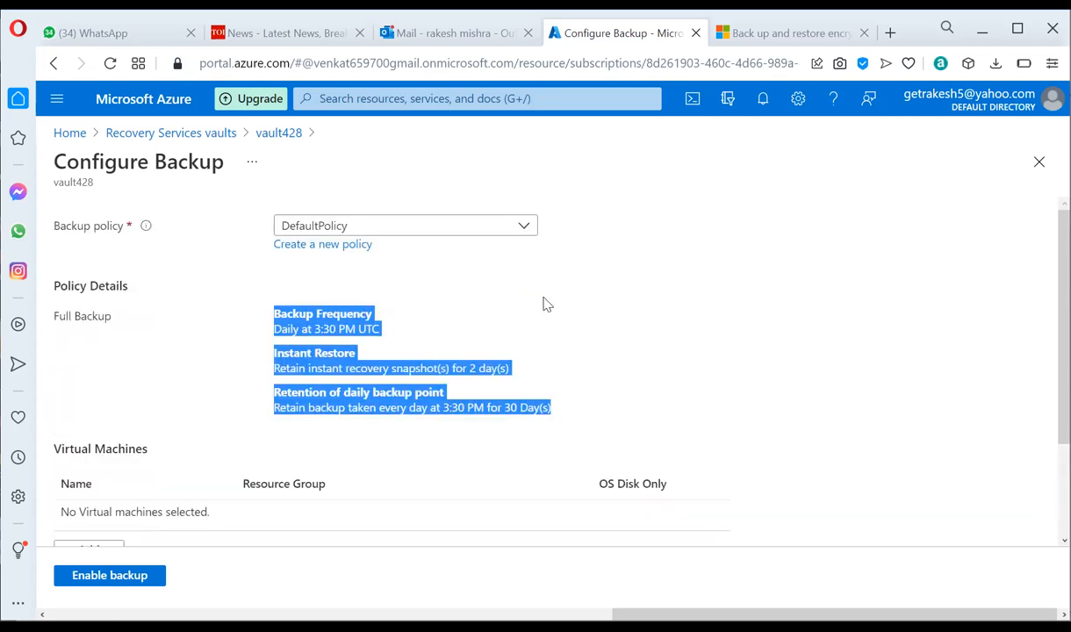
Step: Return to vault428 and check the Azure Virtual Machine count among its backup items
left_click(278, 134)
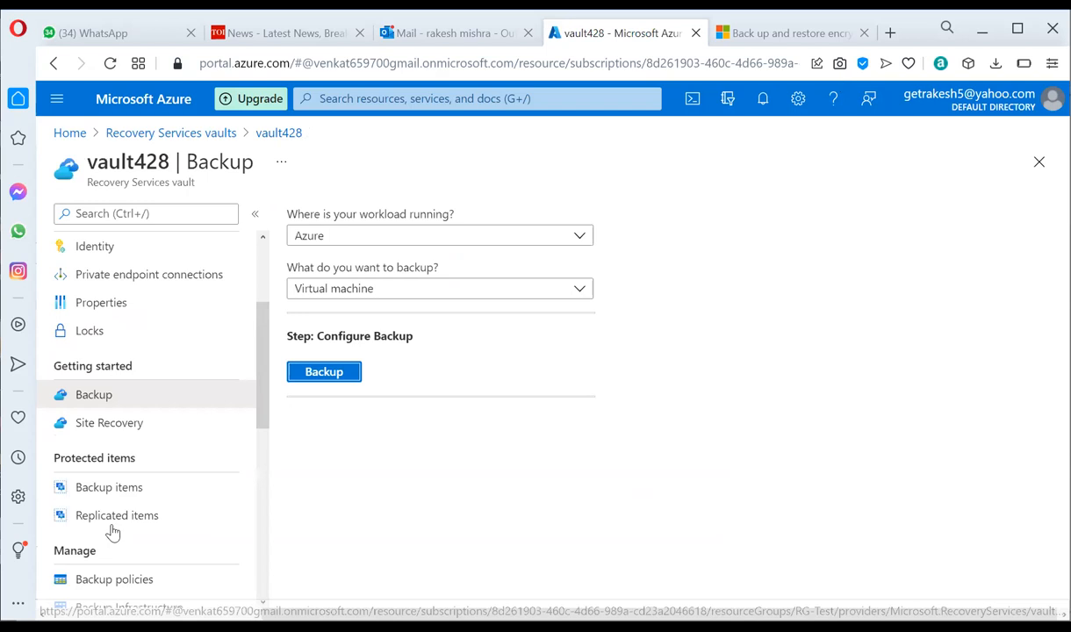
left_click(130, 489)
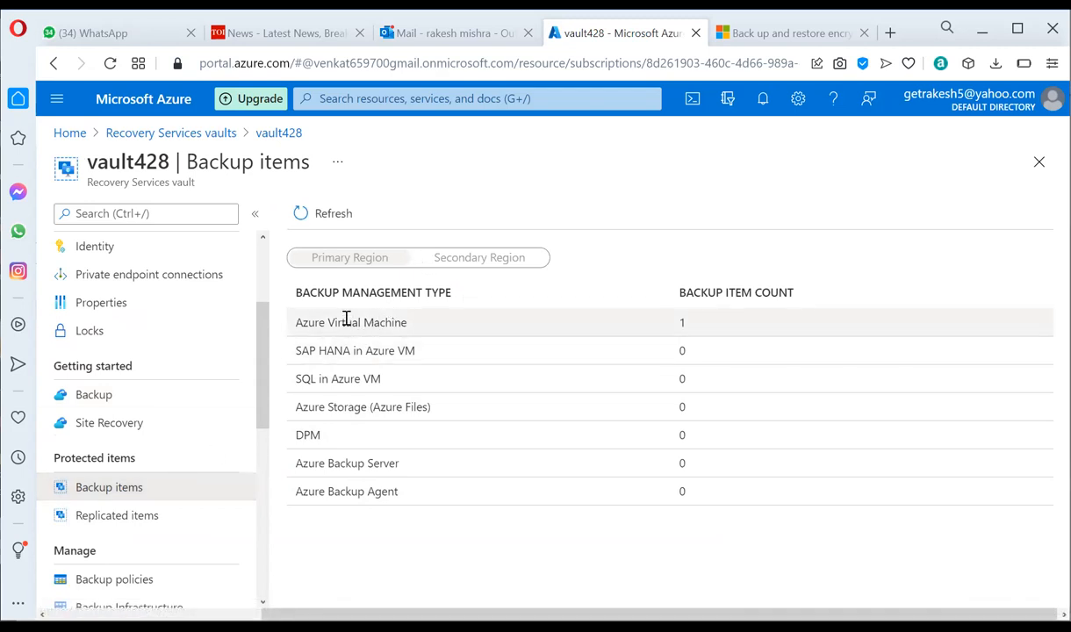
left_click_drag(295, 322, 455, 319)
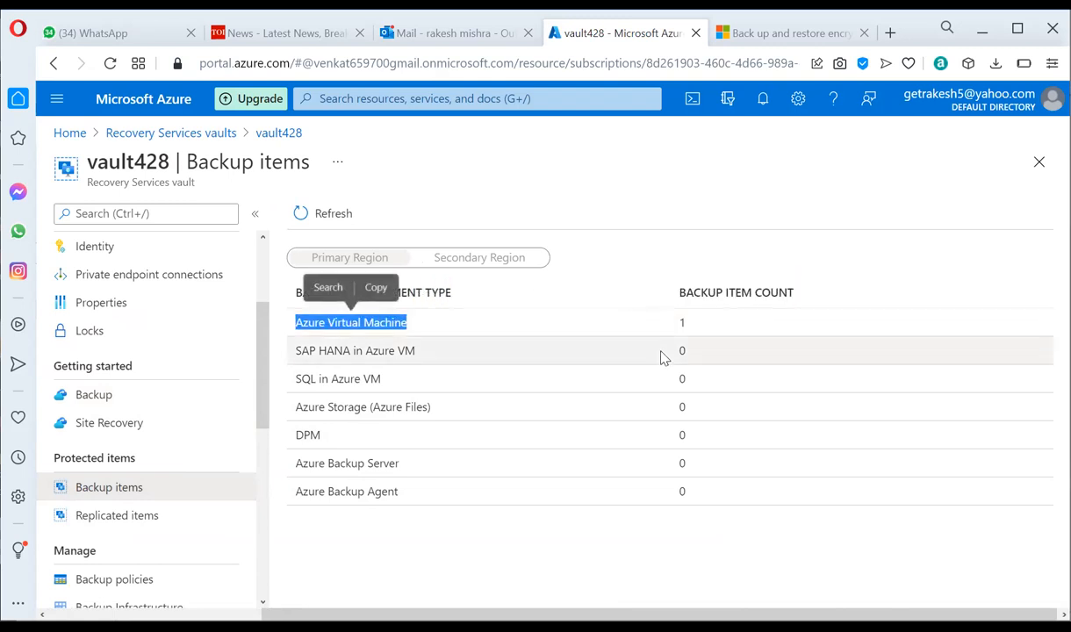
left_click(684, 323)
double_click(684, 322)
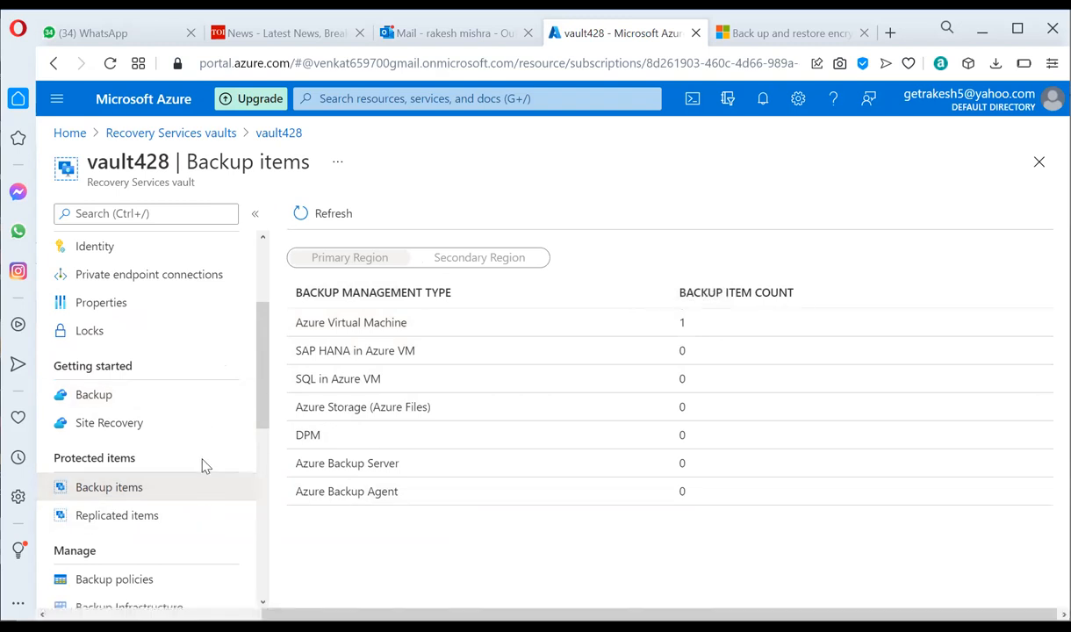
Step: Open vault428's backup policies and review the listed policies and their types
scroll(166, 422, "down", 2)
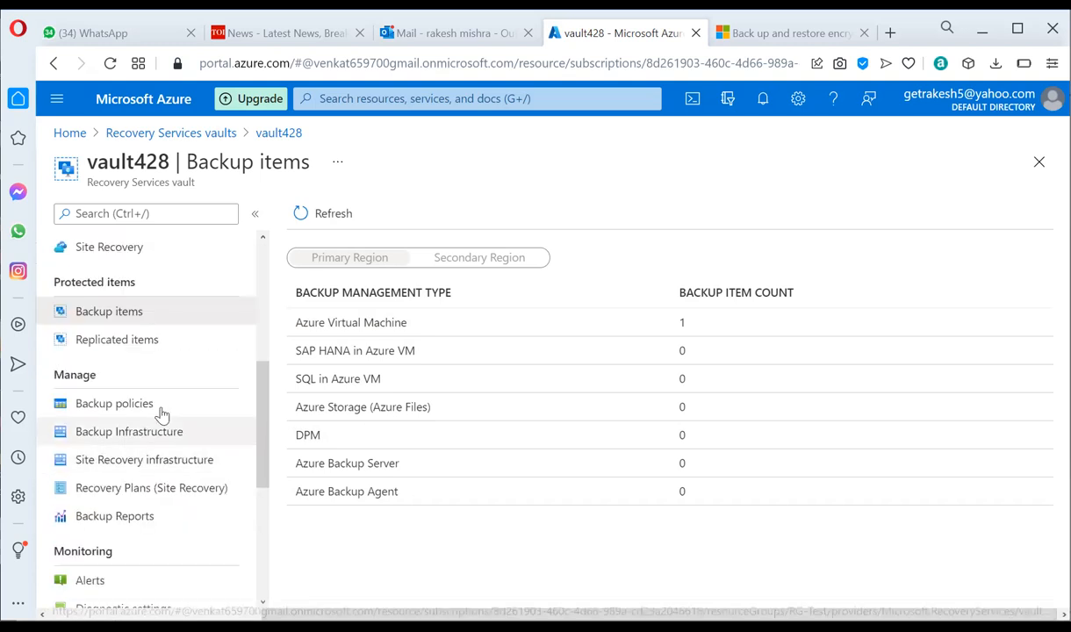
left_click(141, 410)
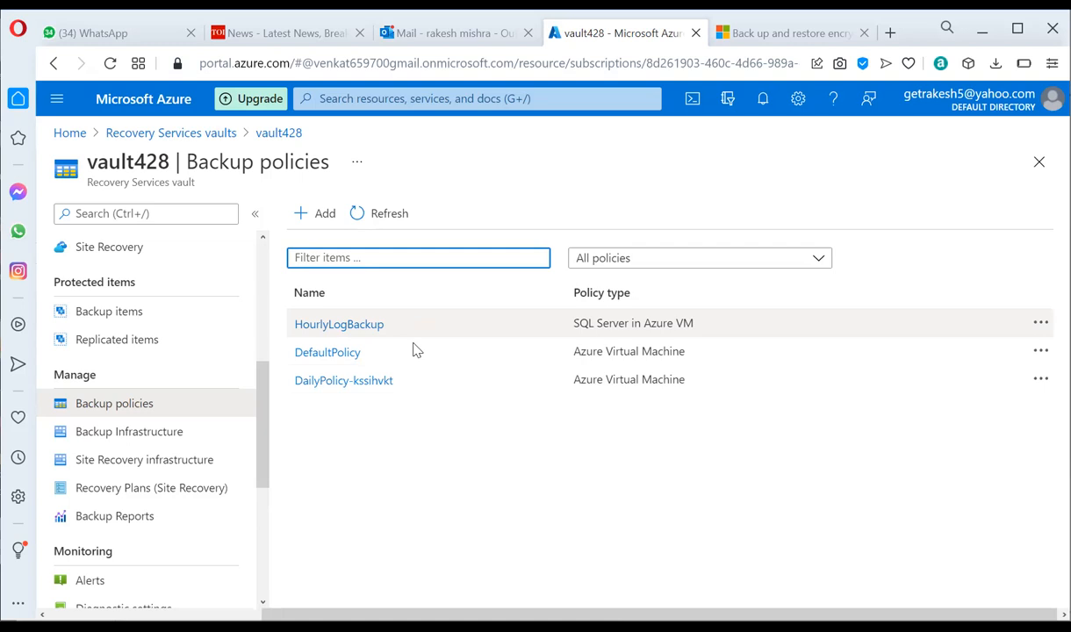
left_click(408, 443)
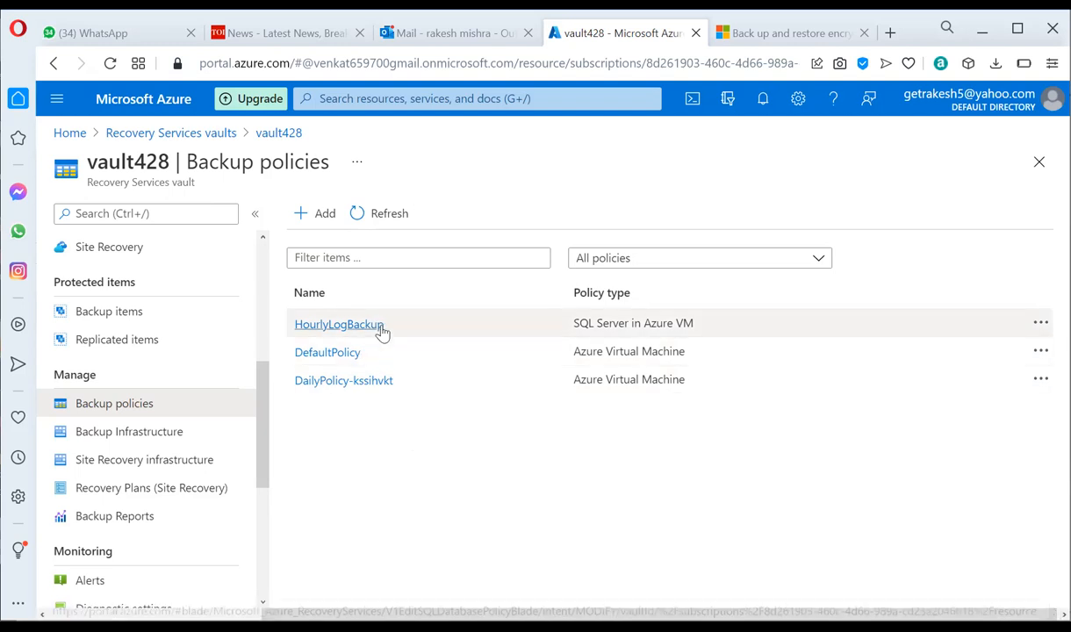
Step: Start a new Azure Virtual Machine backup policy, review its schedule and retention options, and return to the vault without creating it
left_click(309, 214)
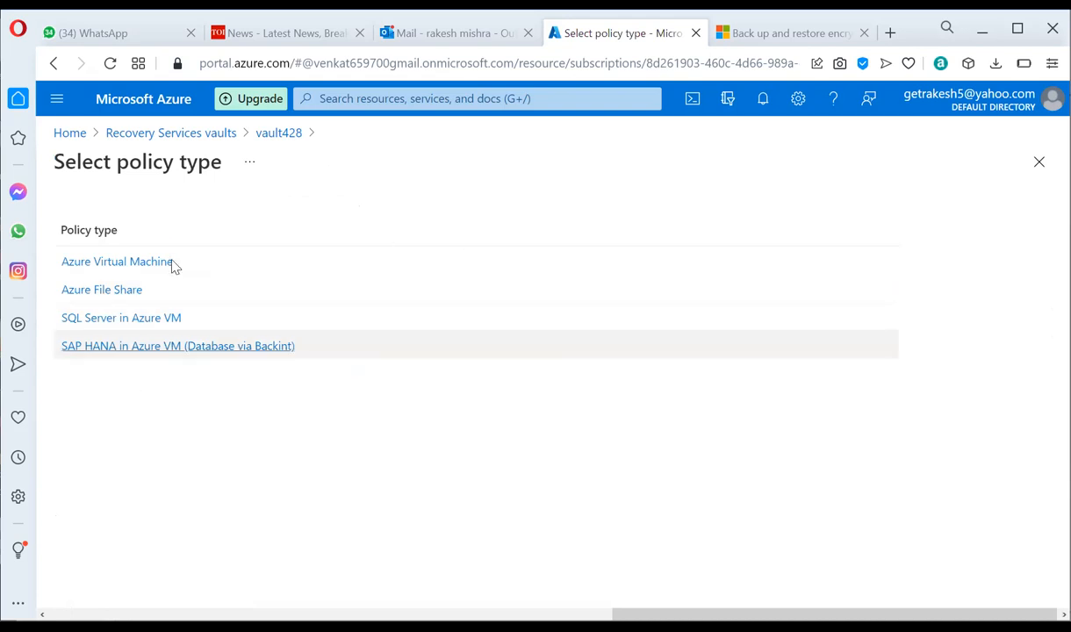
left_click(140, 263)
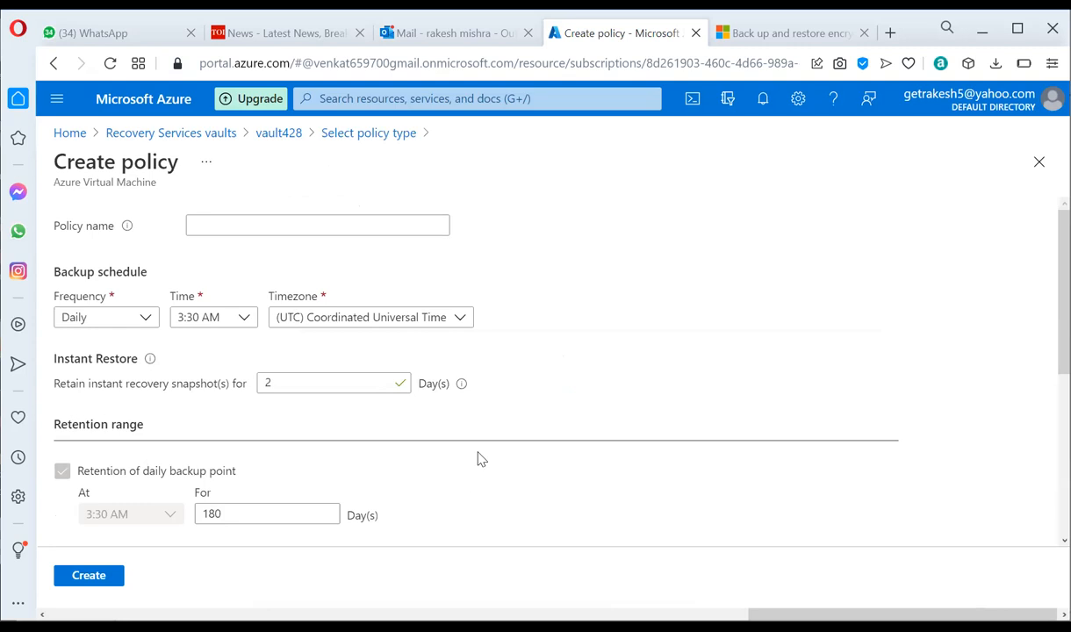
scroll(481, 459, "down", 3)
scroll(481, 458, "up", 1)
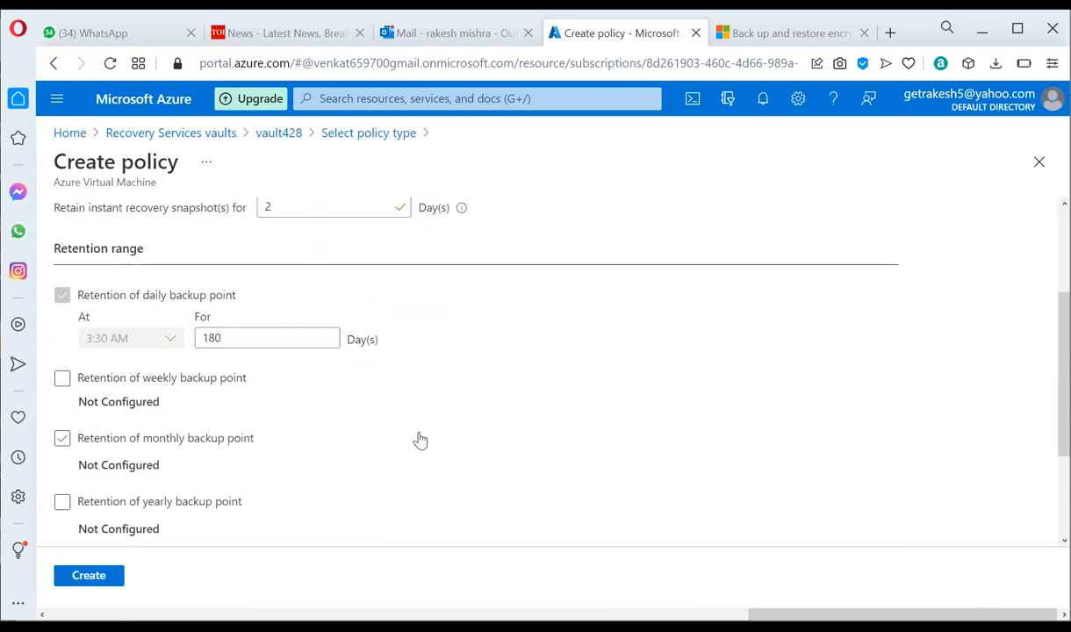
scroll(428, 460, "down", 2)
scroll(435, 480, "up", 5)
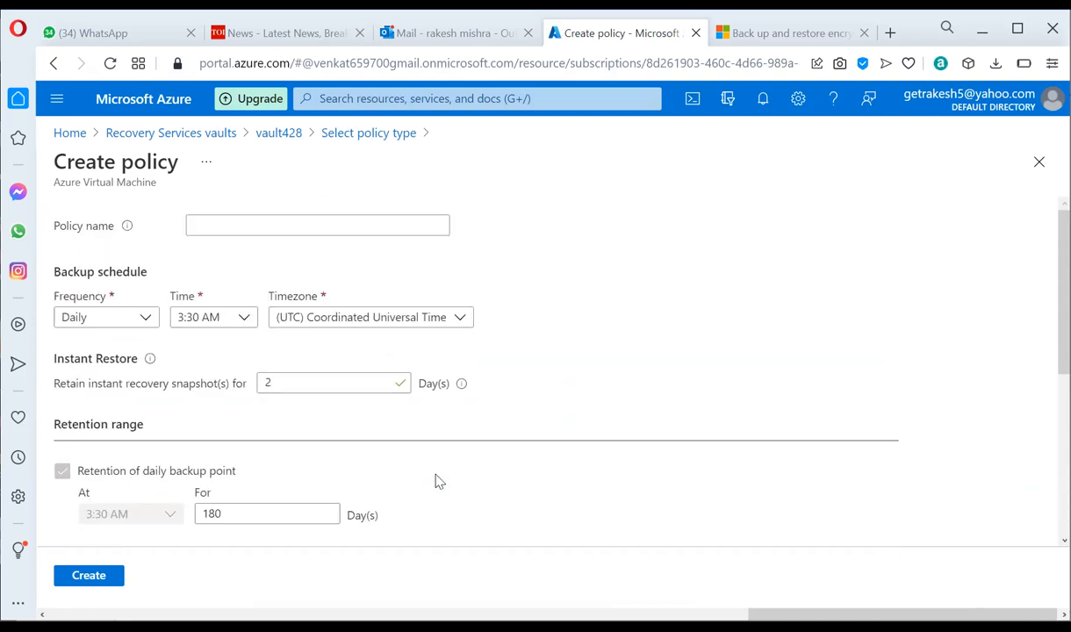
left_click(279, 132)
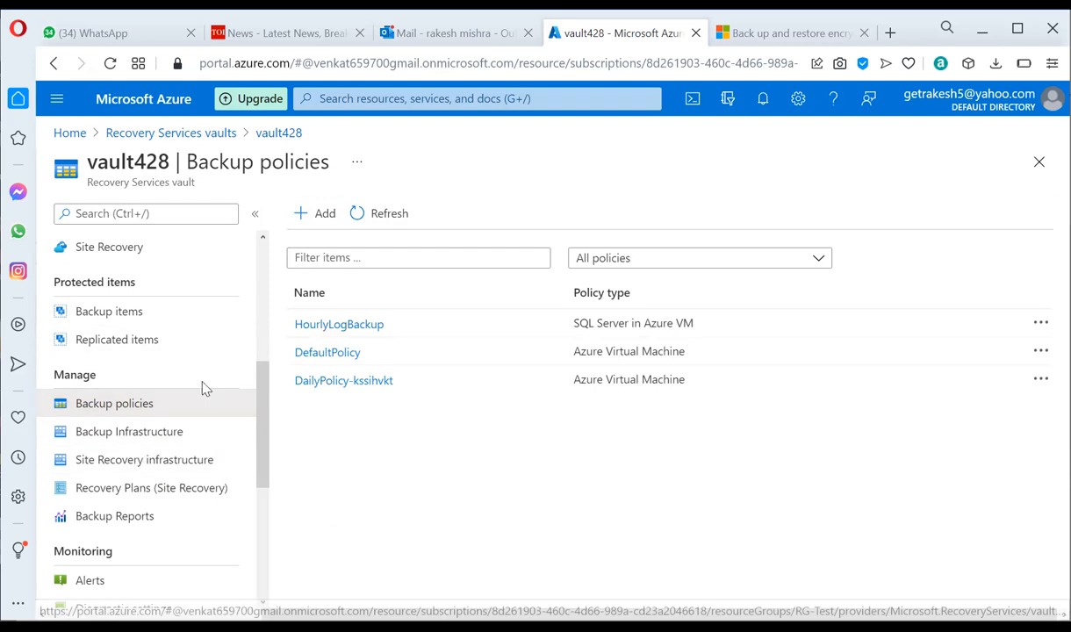
Step: Examine vault428's Backup Infrastructure overview, then return to the vault and view its monitoring alerts
left_click(129, 431)
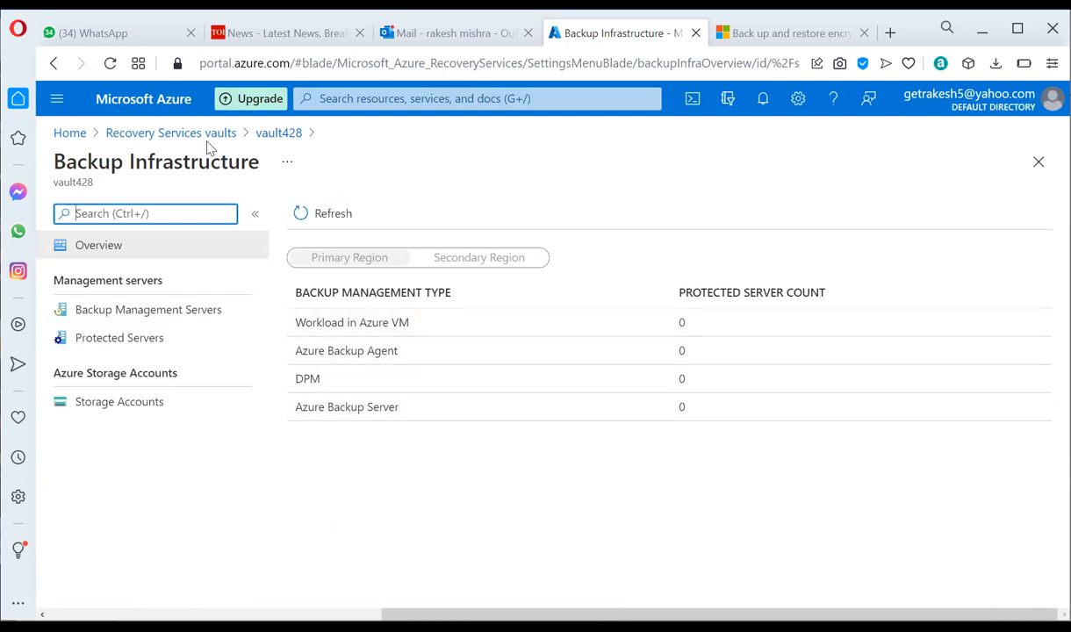
left_click(280, 133)
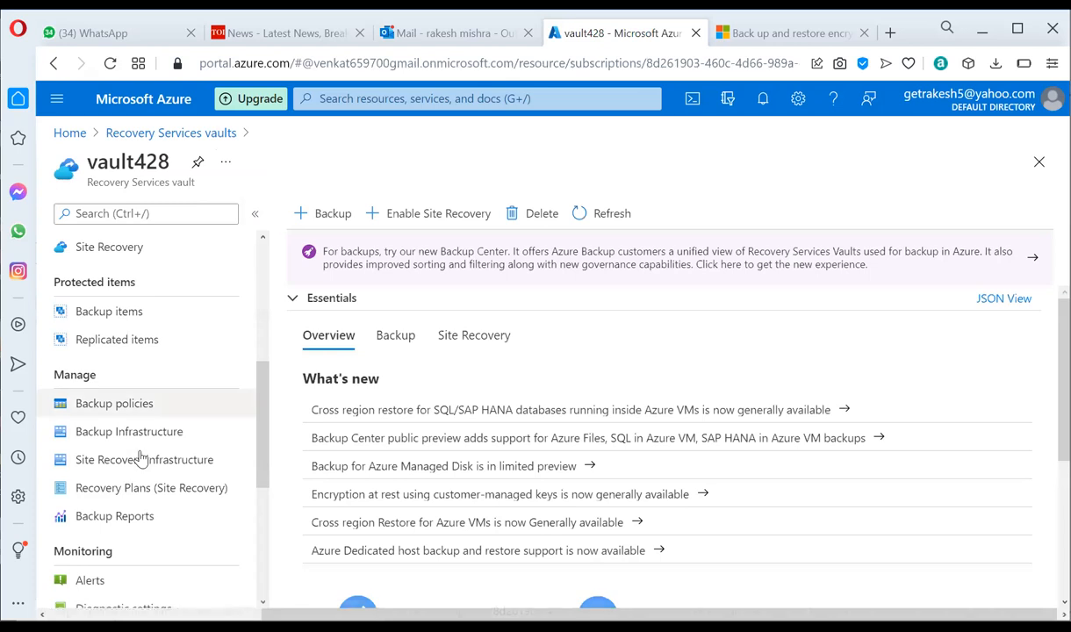
scroll(145, 452, "down", 2)
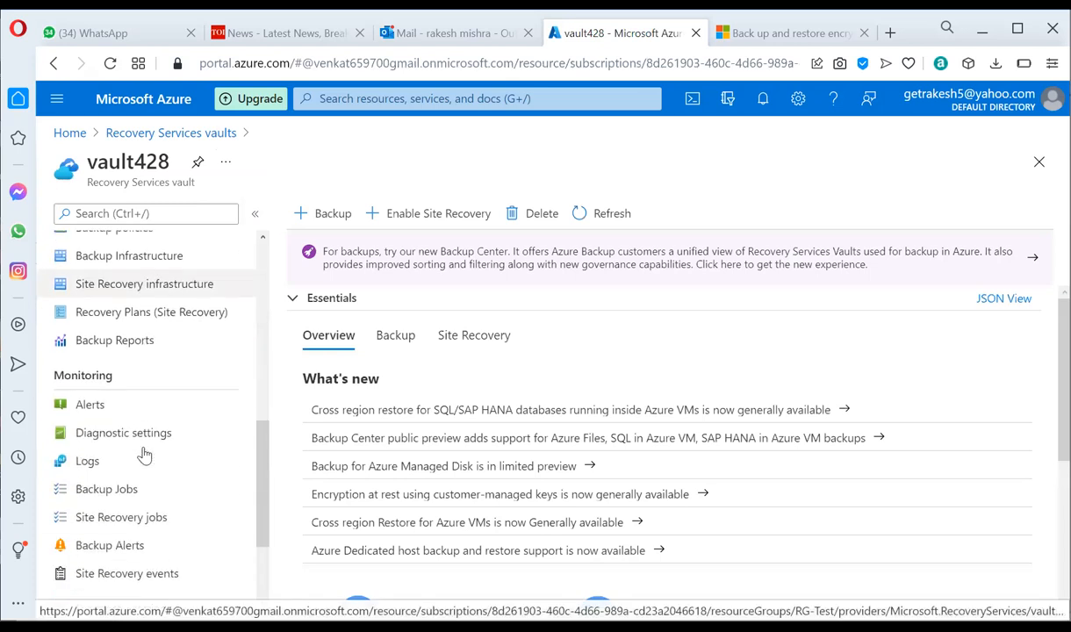
left_click(115, 409)
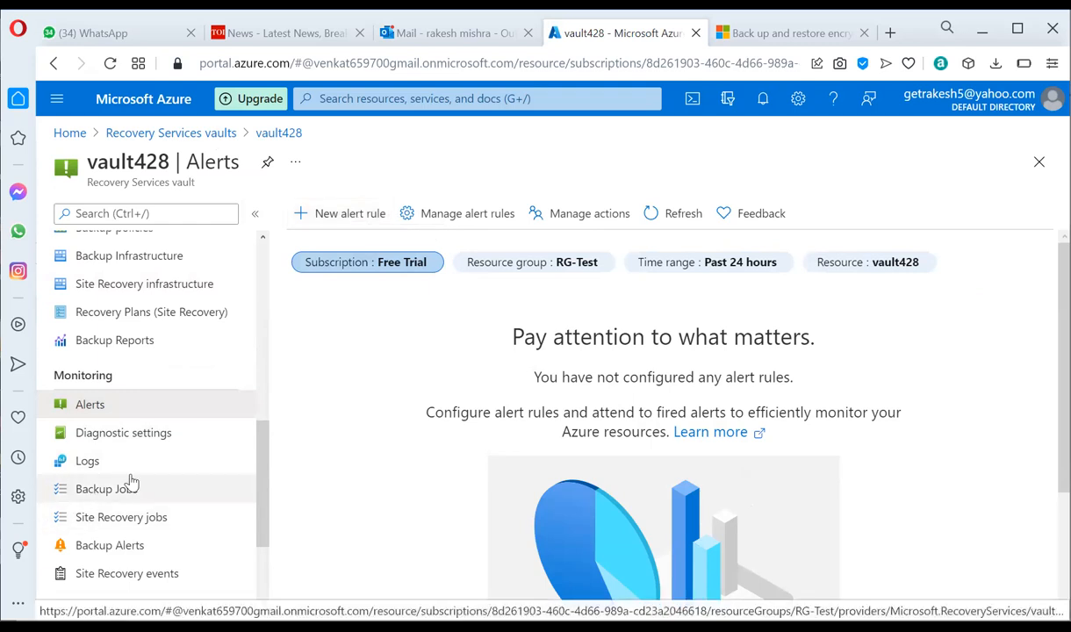
scroll(130, 482, "down", 2)
scroll(136, 478, "up", 4)
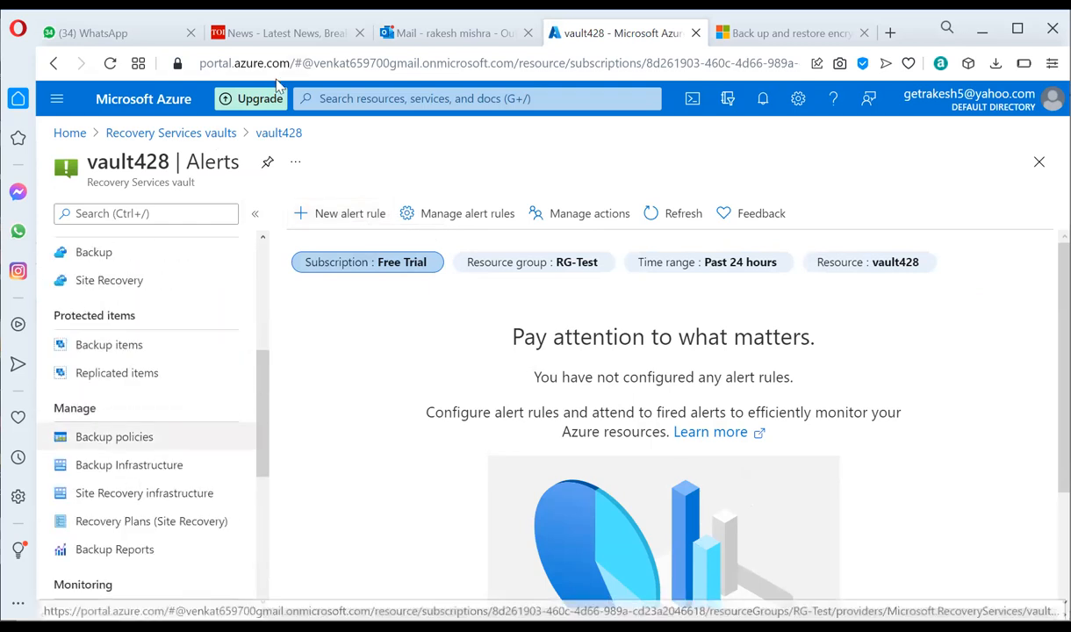
Step: Return to the Recovery Services vaults, reopen vault428 and open its Backup Reports
left_click(198, 133)
left_click(122, 354)
scroll(125, 478, "down", 2)
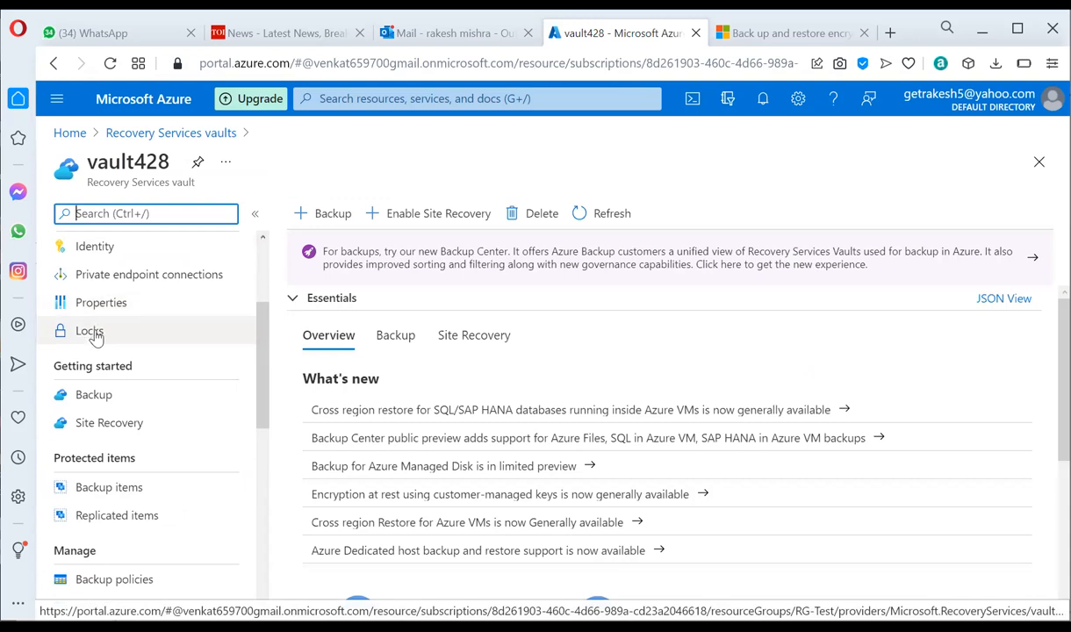
scroll(200, 416, "down", 2)
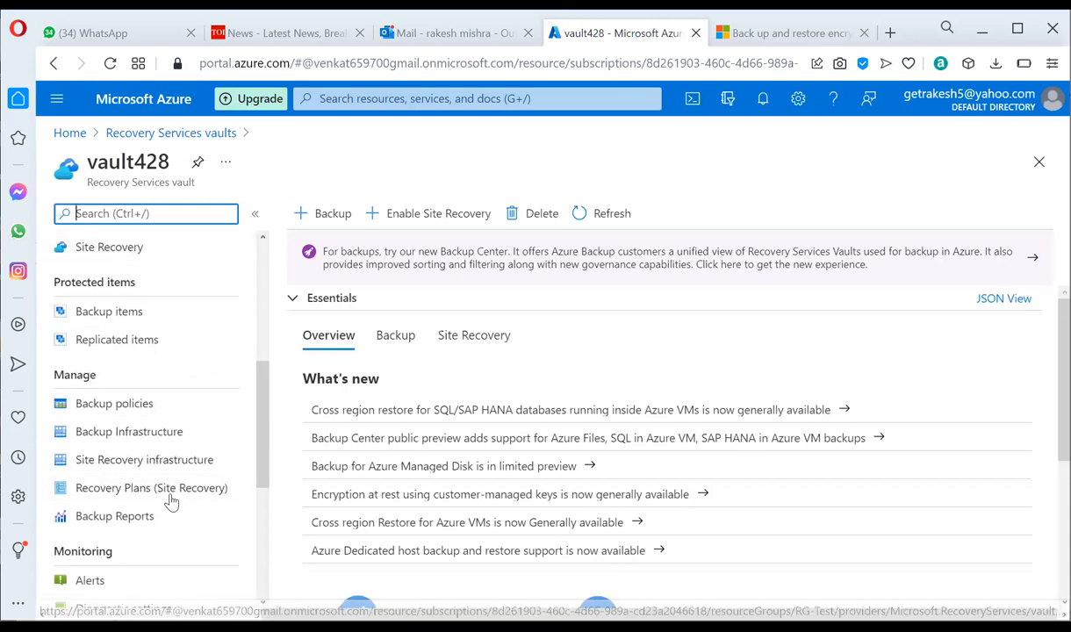
scroll(165, 487, "down", 1)
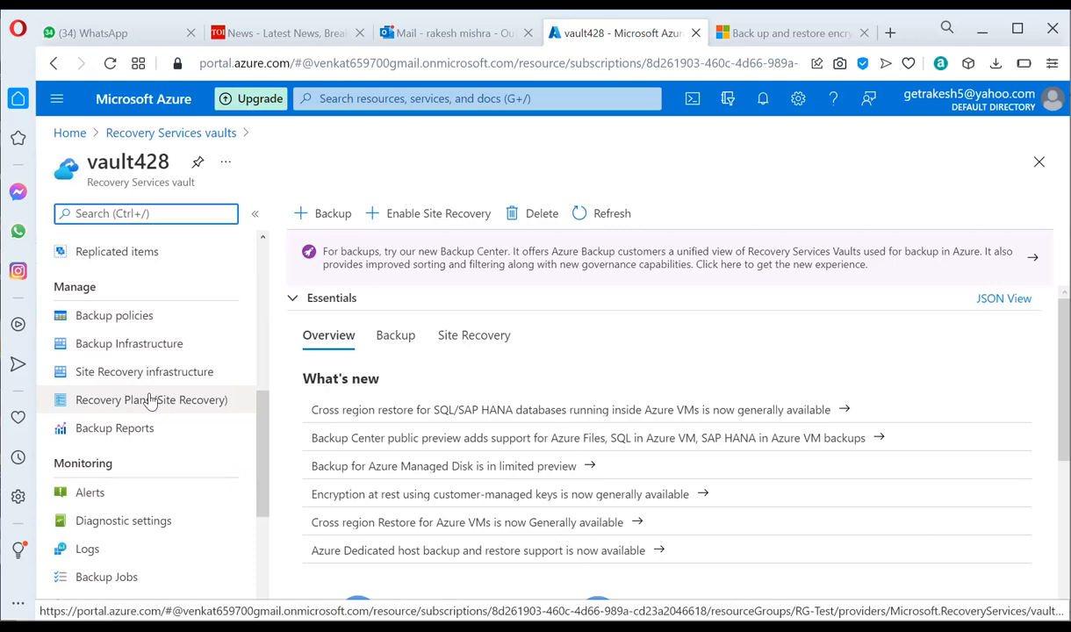
left_click(121, 431)
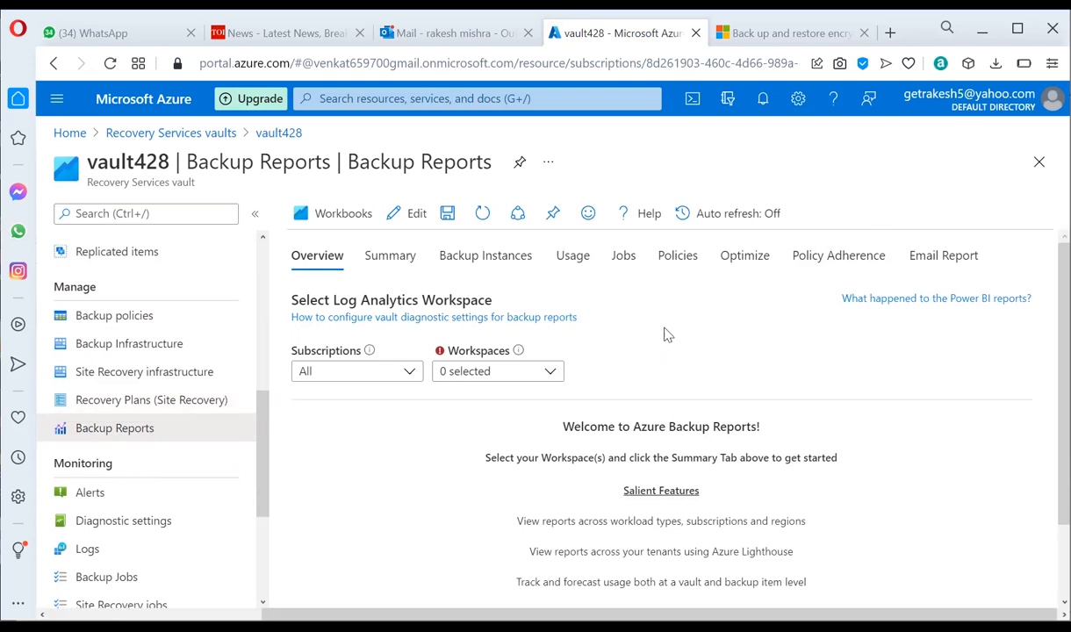
Step: View the Summary and Backup Instances sections of vault428's Backup Reports, ending on Summary
left_click(388, 253)
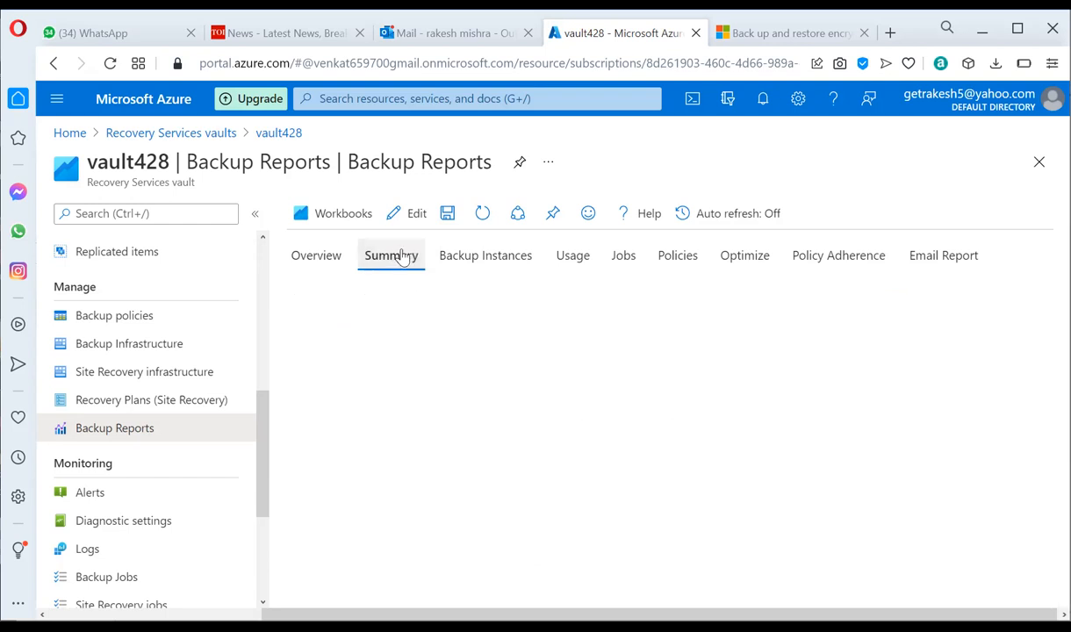
left_click(456, 254)
left_click_drag(482, 253, 487, 253)
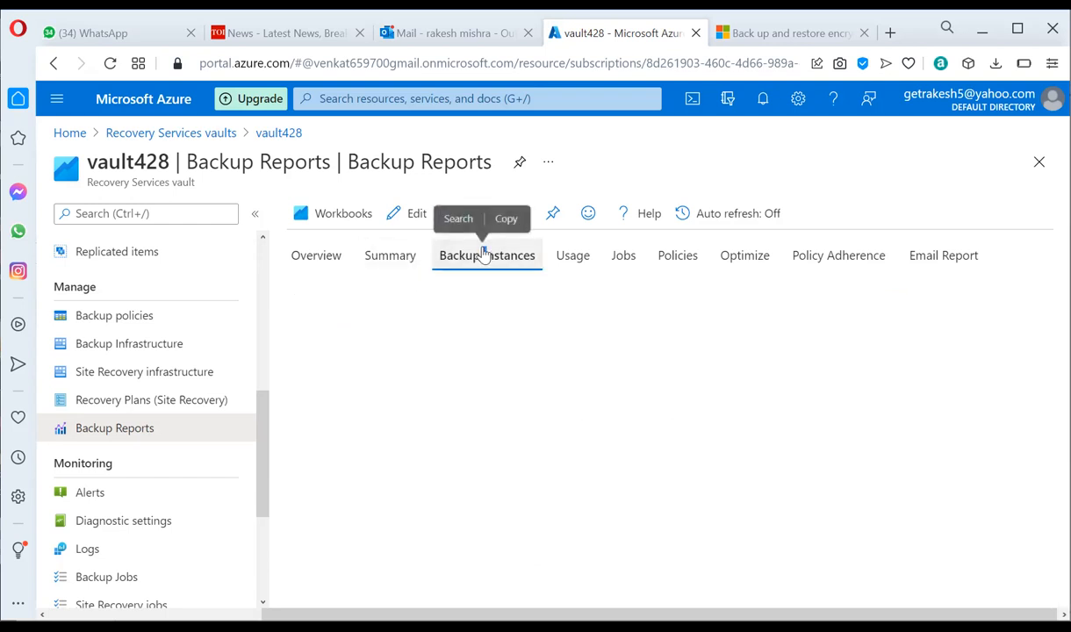
left_click(389, 260)
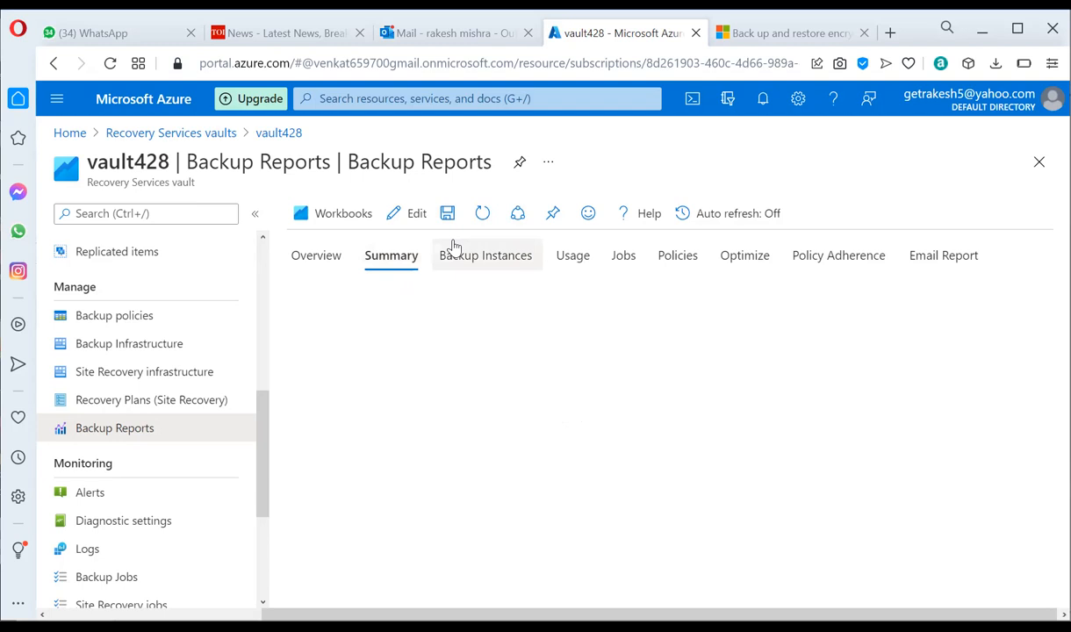
Step: Open vault428's Backup Jobs and review the operation and status of the TEST-VM jobs
scroll(189, 514, "down", 1)
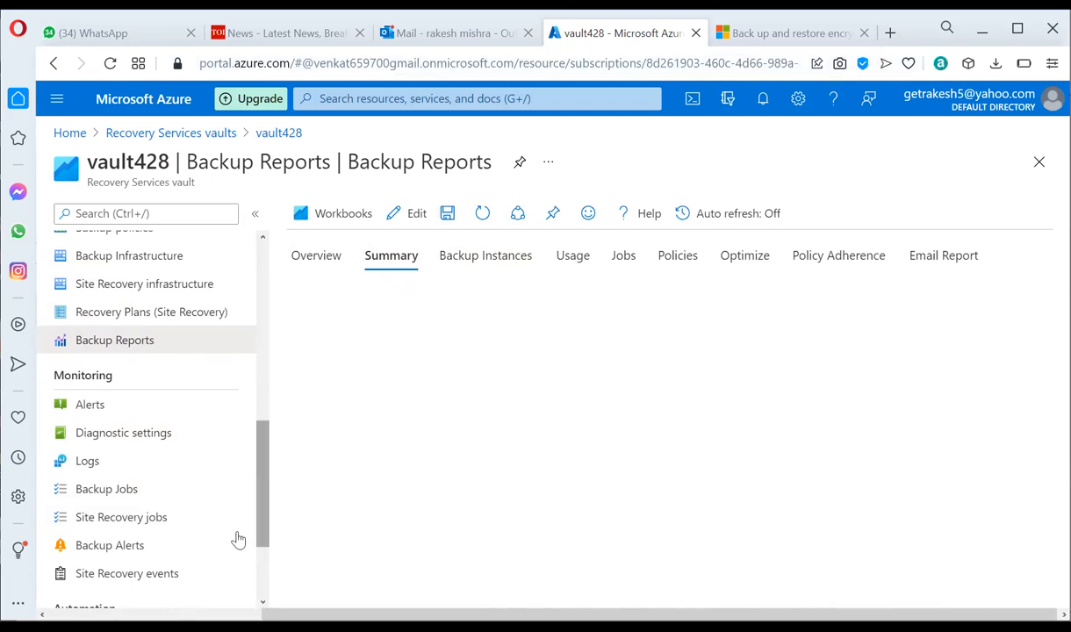
scroll(235, 534, "down", 1)
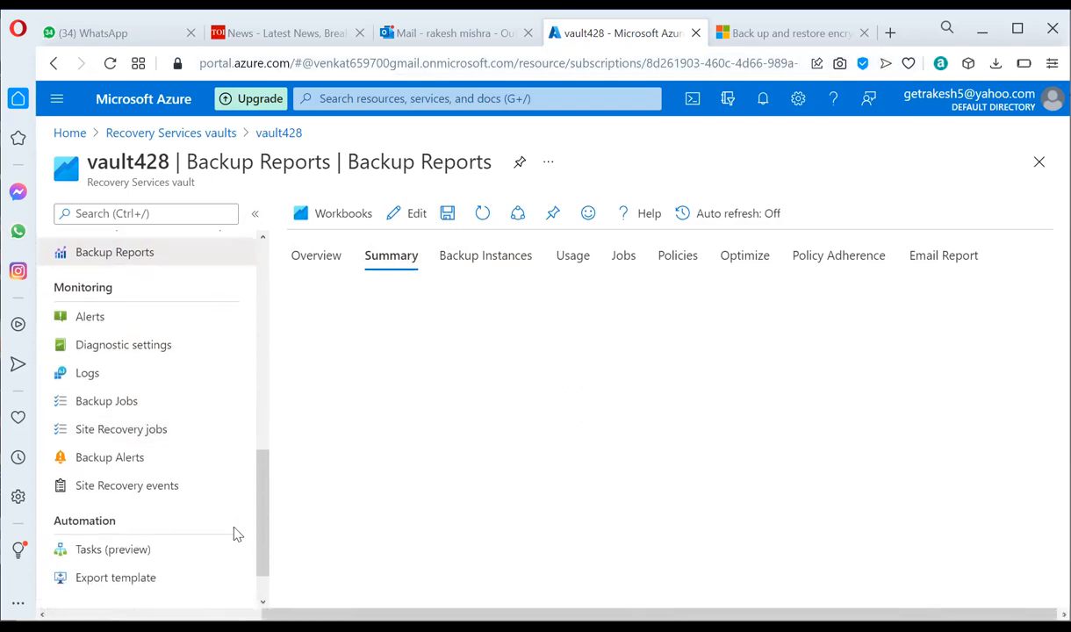
left_click(109, 401)
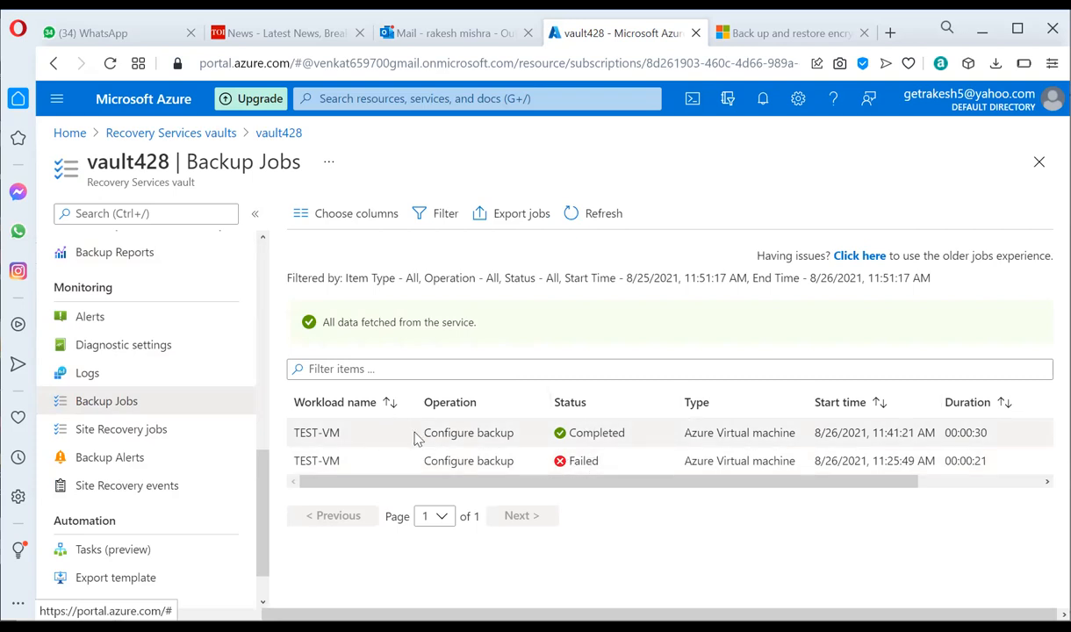
left_click_drag(426, 433, 589, 435)
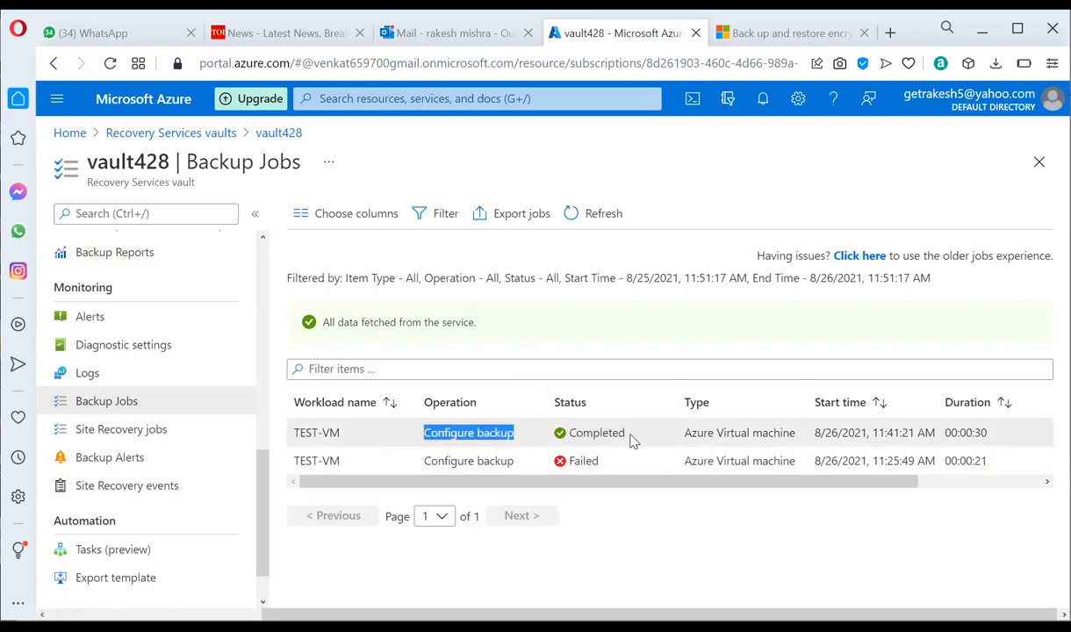
left_click(557, 448)
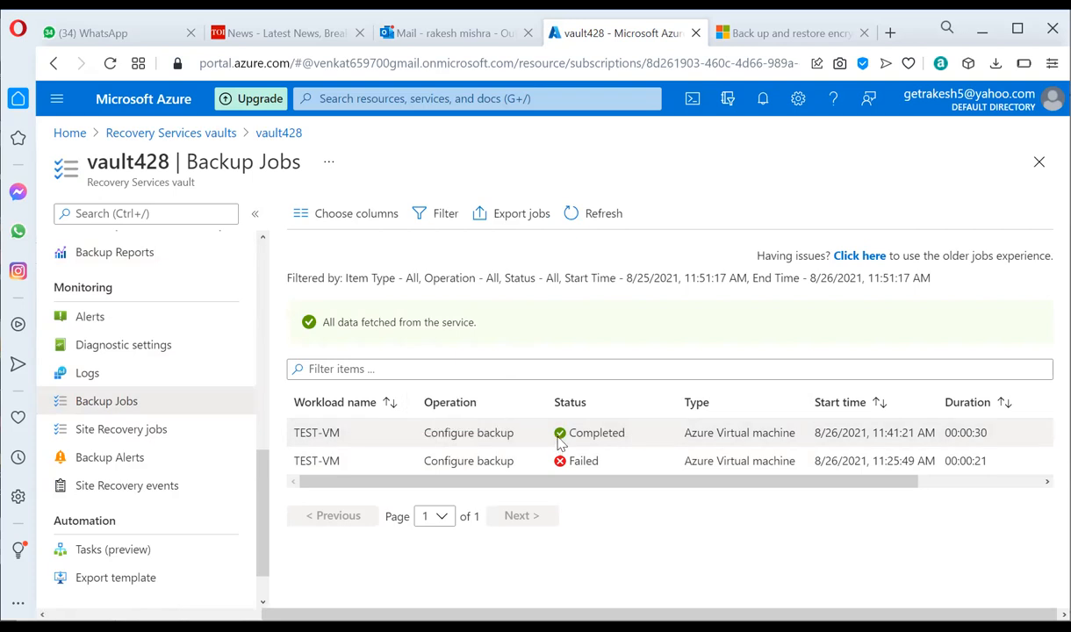
left_click_drag(603, 479, 808, 469)
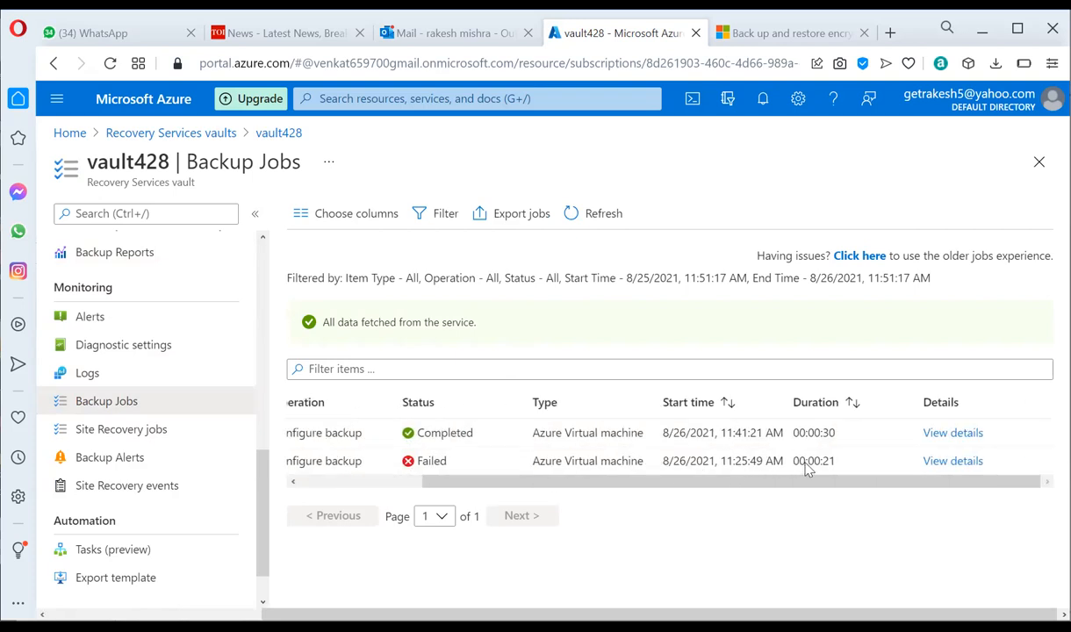
left_click_drag(669, 520, 359, 509)
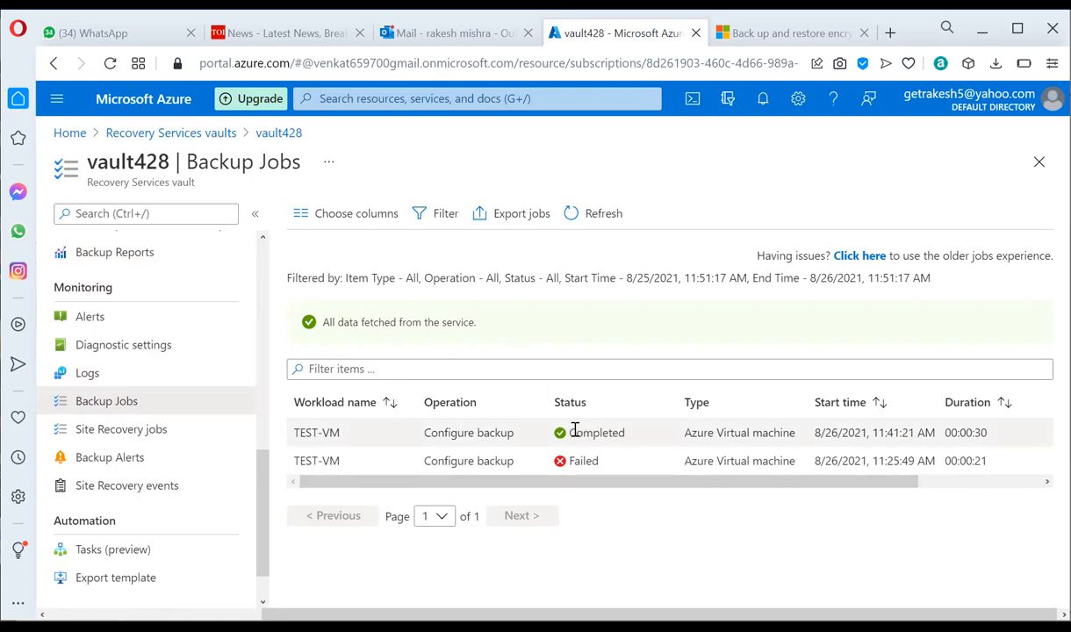
Step: Examine the start time, duration and details columns of the completed and failed TEST-VM backup jobs
left_click_drag(567, 433, 627, 441)
left_click(624, 554)
left_click_drag(576, 482, 748, 474)
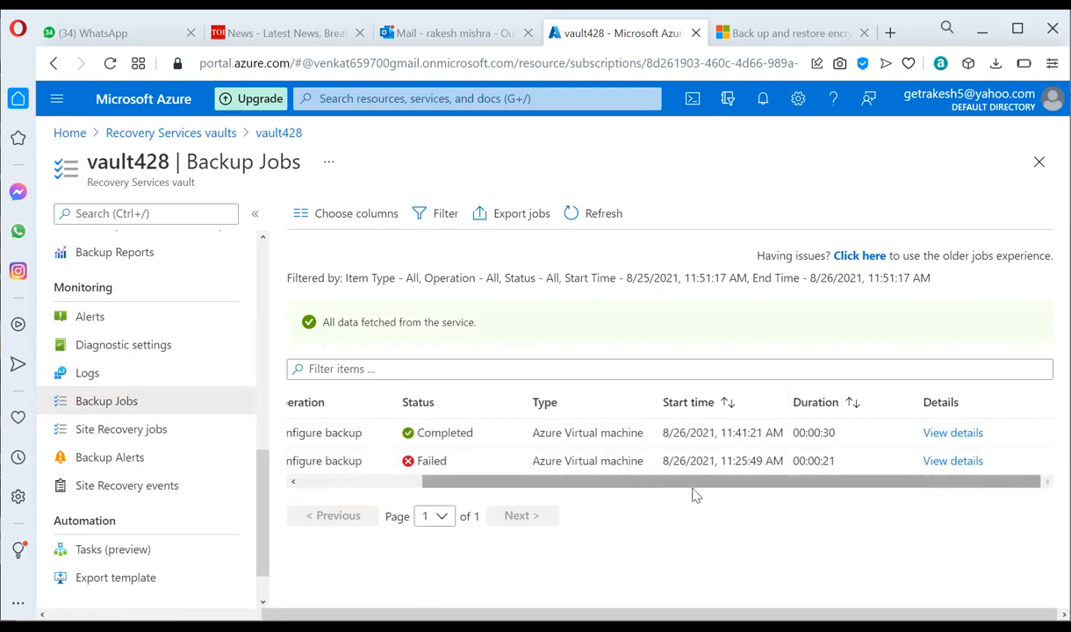
double_click(825, 431)
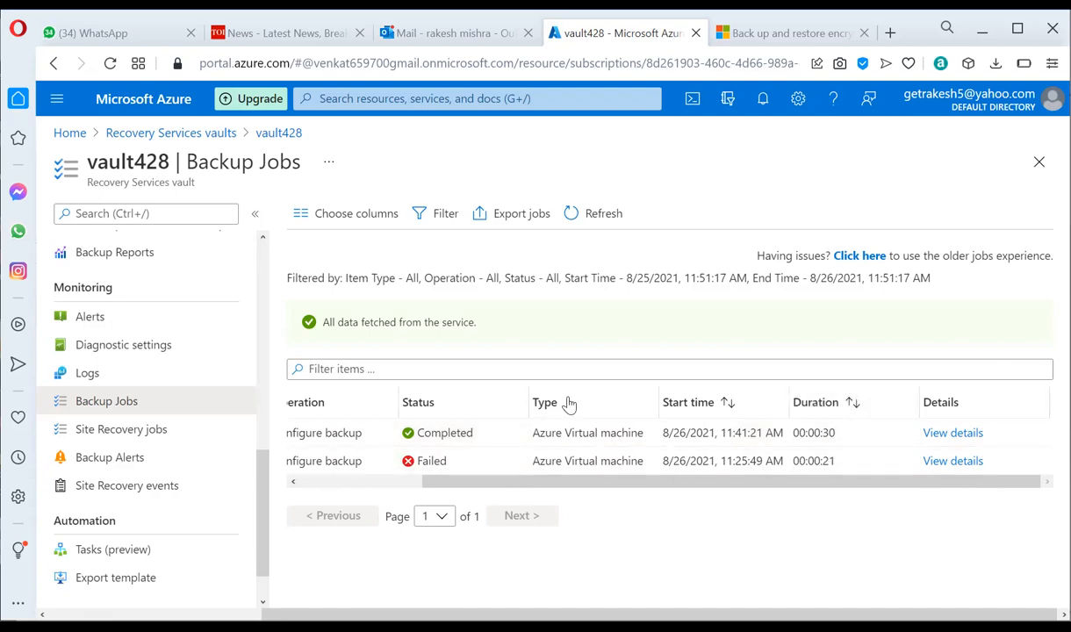
left_click_drag(552, 482, 401, 512)
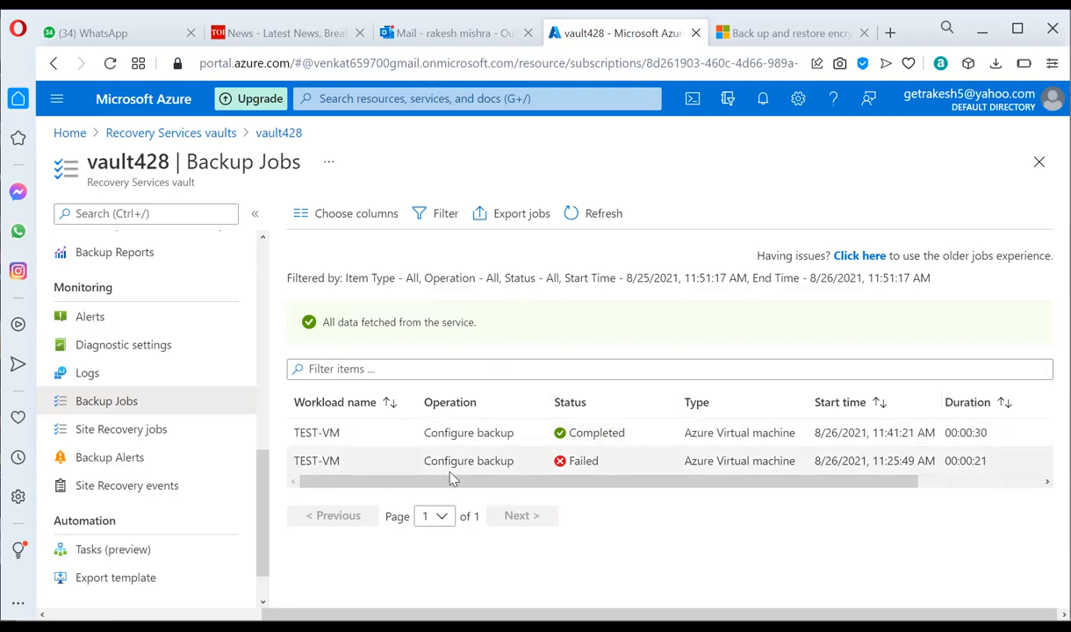
left_click_drag(443, 483, 483, 485)
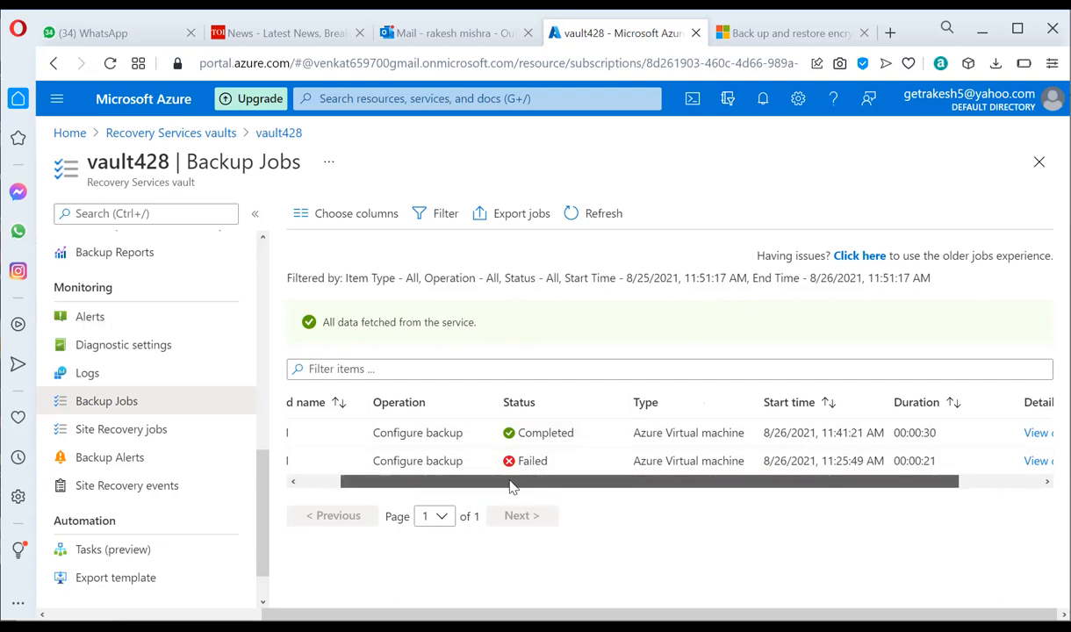
left_click_drag(509, 483, 409, 512)
Step: Reload vault428's Backup Jobs and open the details of the failed Configure backup job for TEST-VM
key("alt+Left")
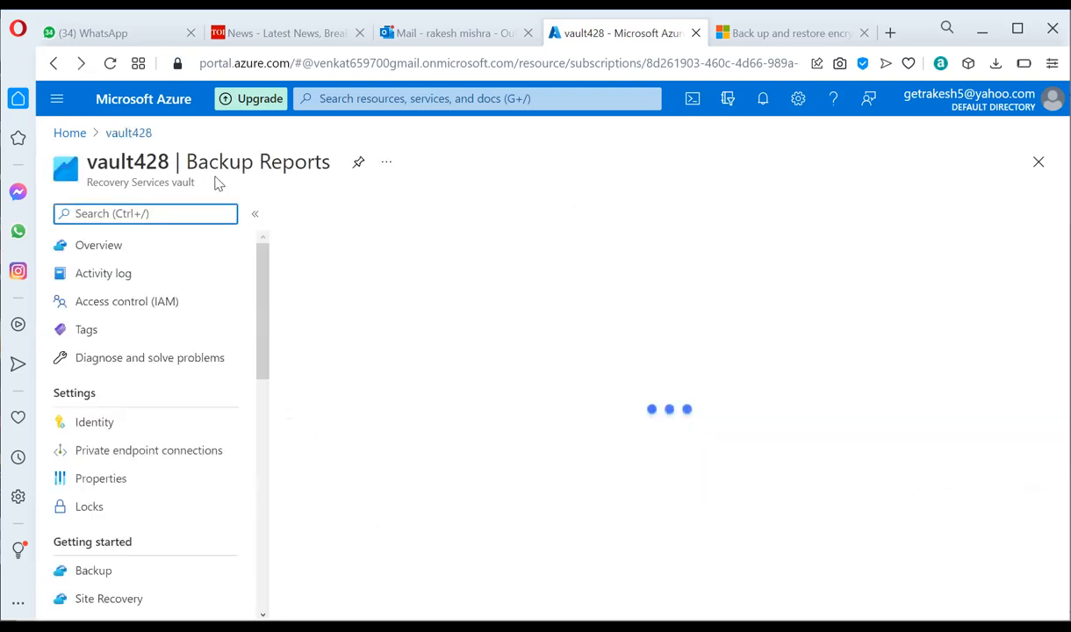
scroll(167, 465, "down", 2)
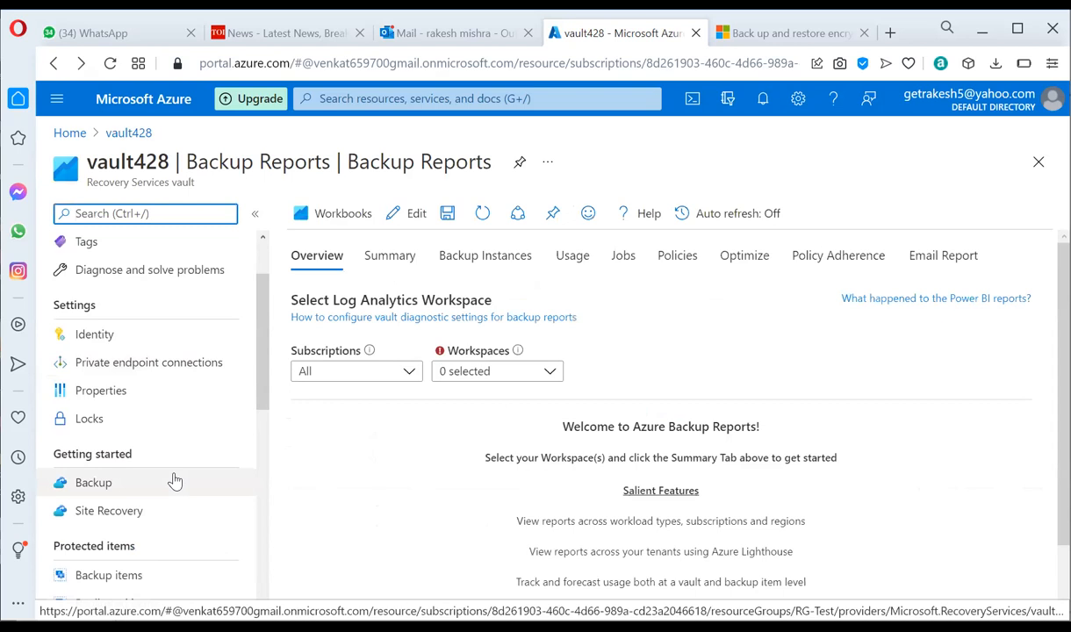
scroll(119, 505, "down", 2)
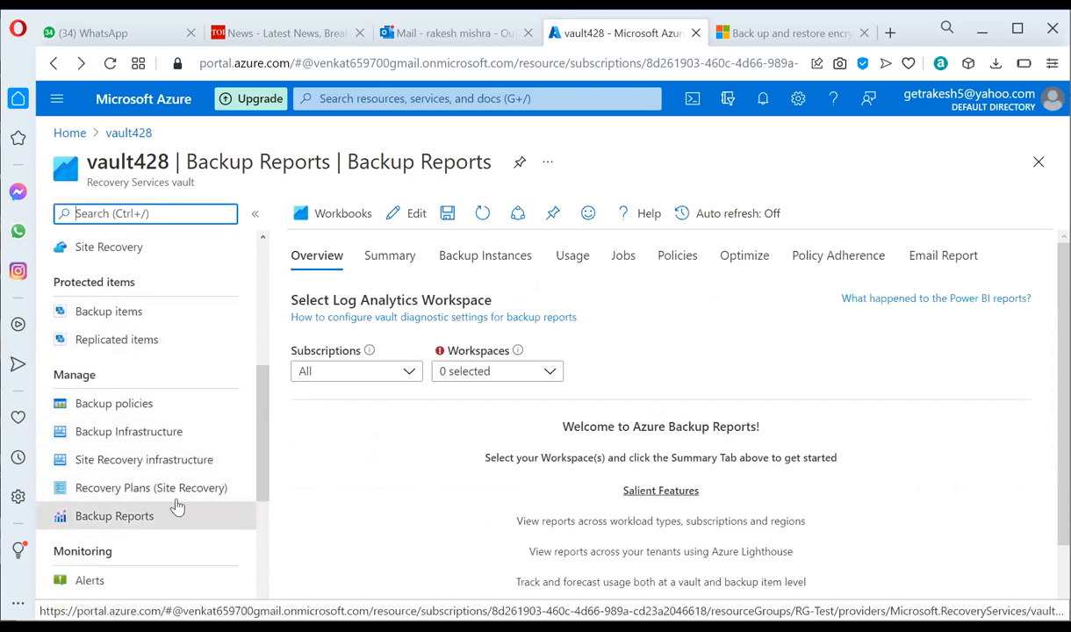
scroll(184, 481, "down", 2)
scroll(186, 481, "up", 1)
scroll(186, 481, "down", 2)
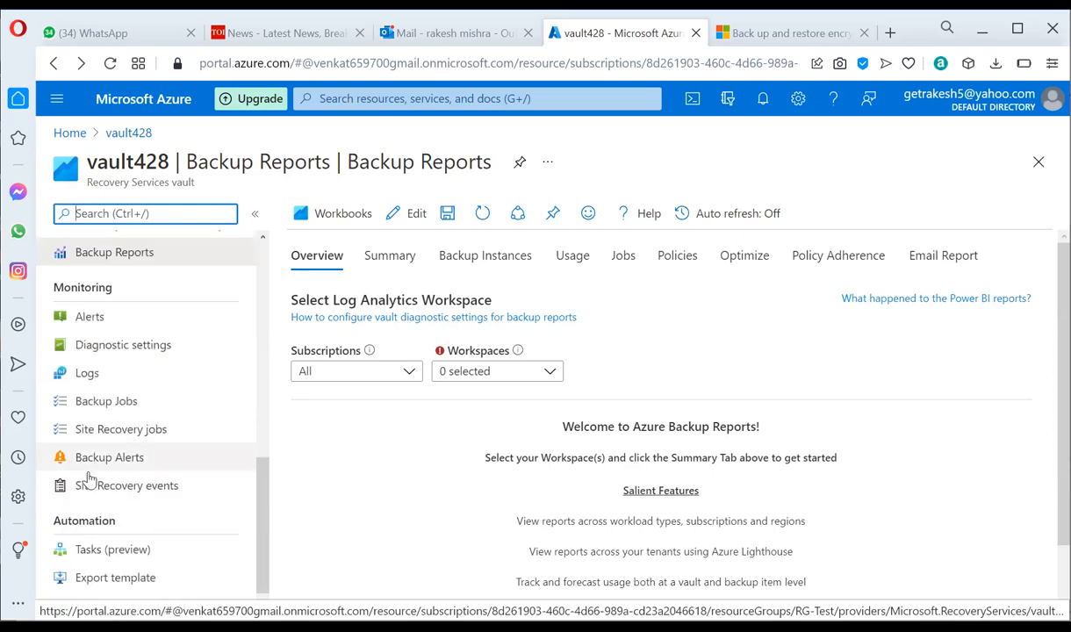
left_click(127, 399)
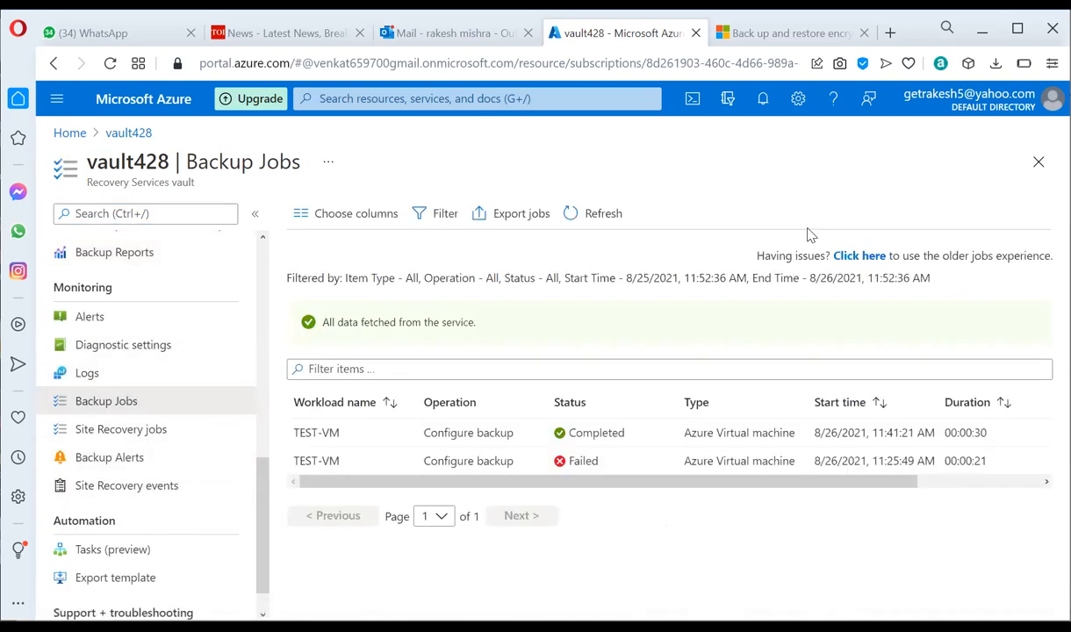
left_click_drag(607, 489, 933, 459)
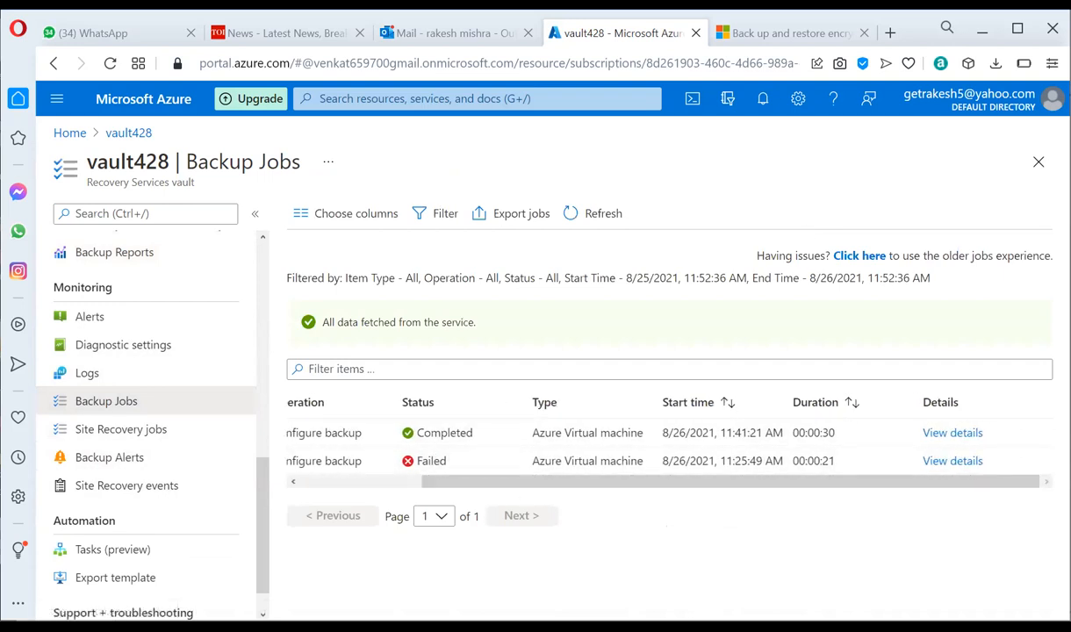
left_click(962, 461)
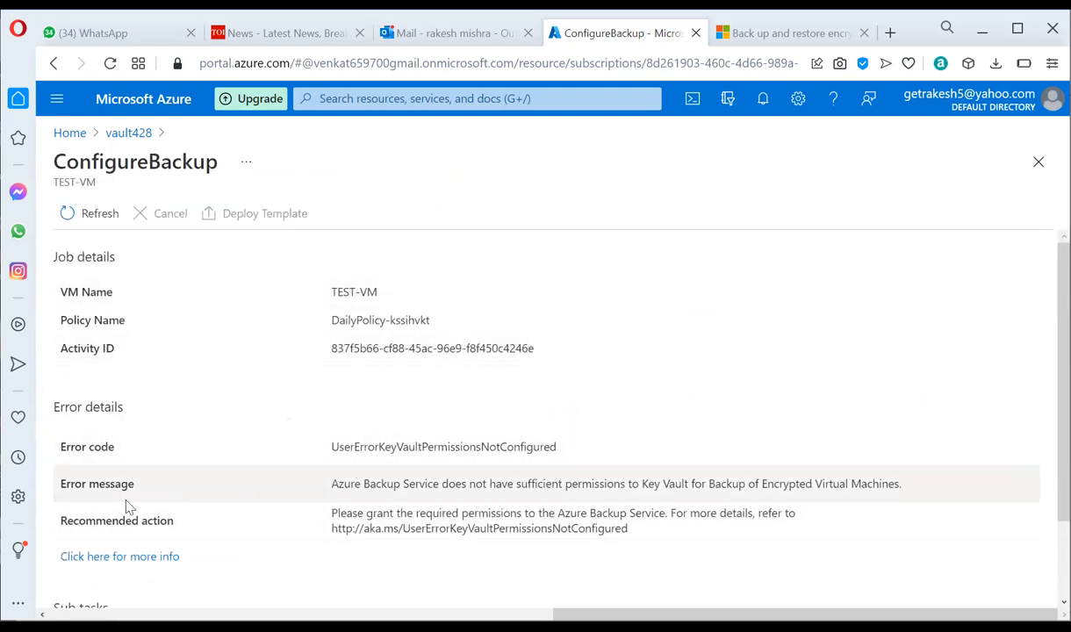
Step: Examine the error message and error code of the failed TEST-VM ConfigureBackup job
left_click_drag(63, 483, 138, 486)
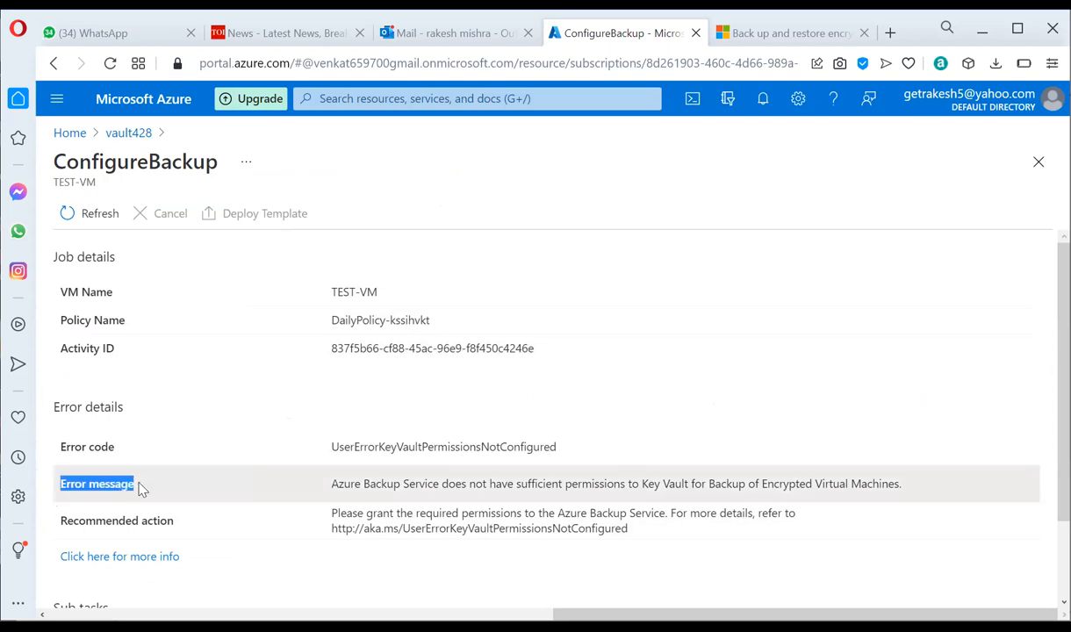
left_click(447, 485)
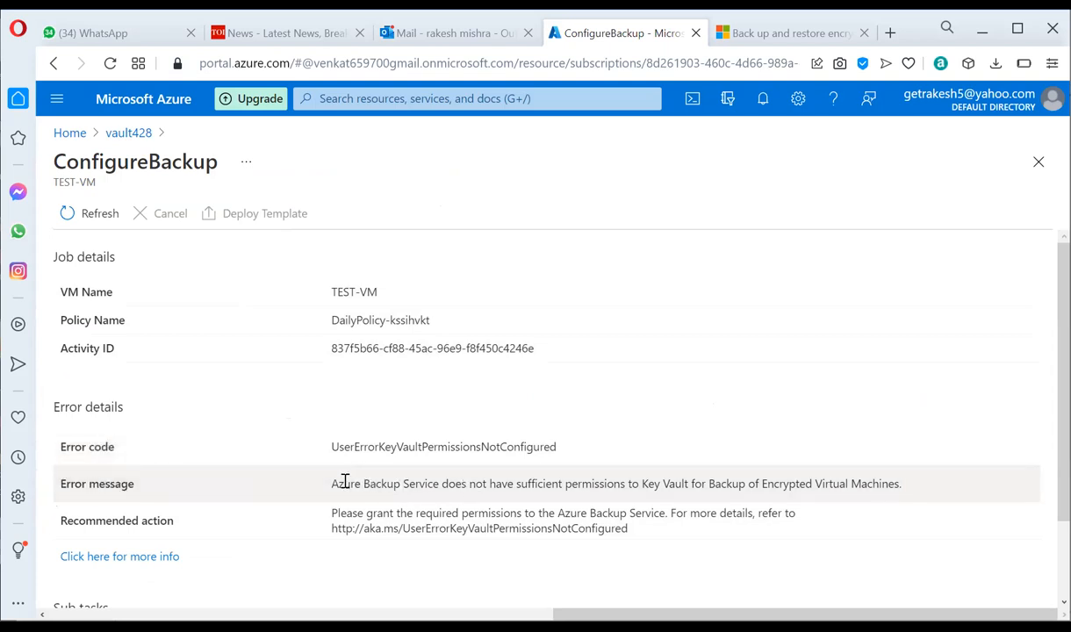
left_click_drag(335, 483, 924, 485)
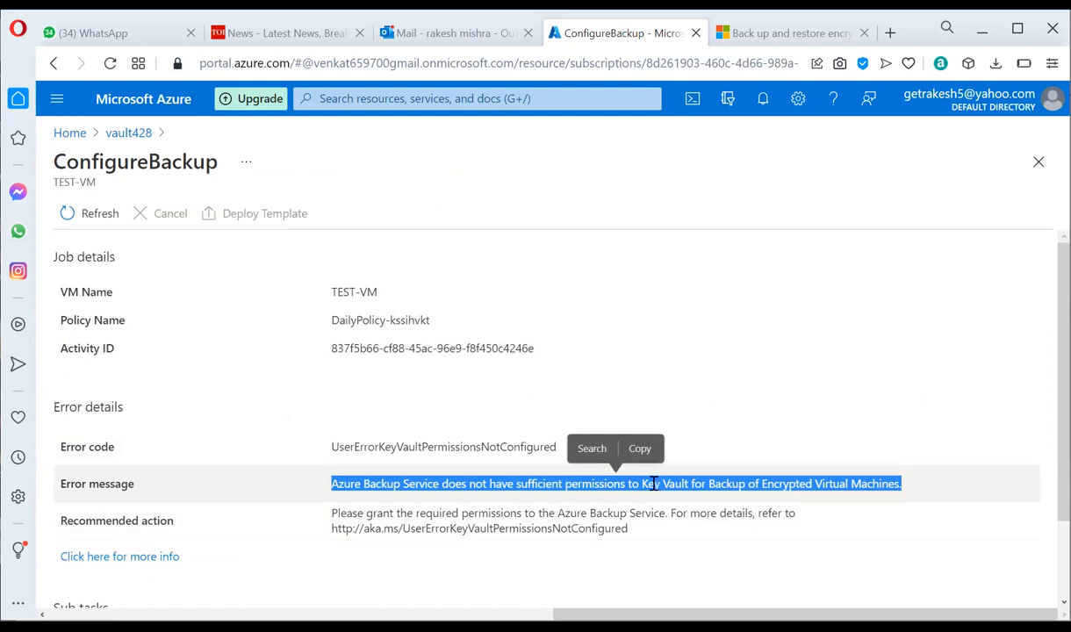
left_click(653, 479)
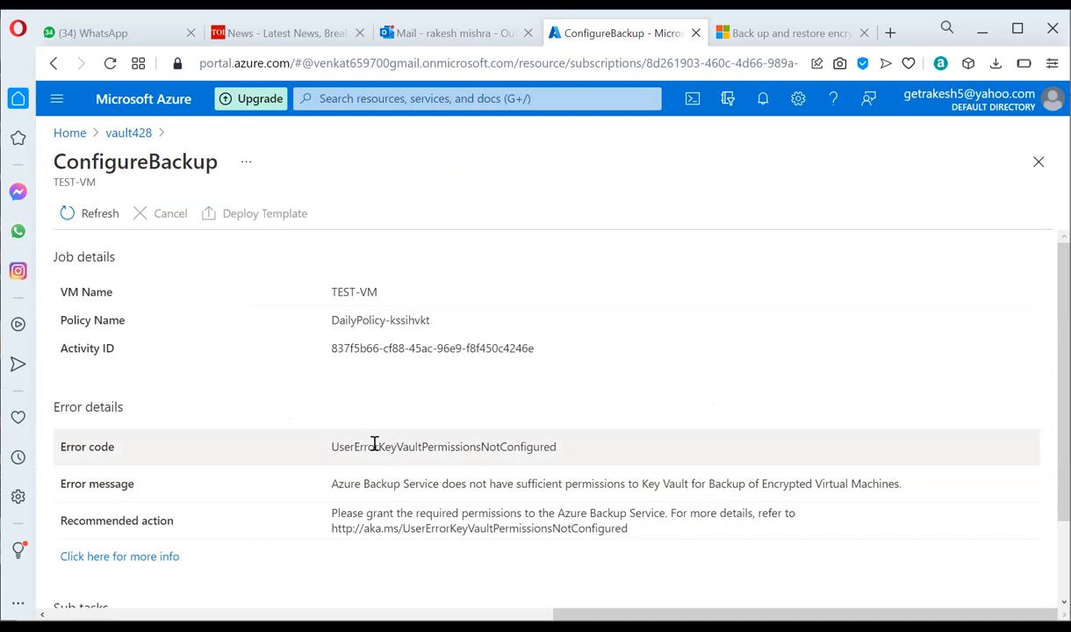
left_click_drag(334, 449, 572, 451)
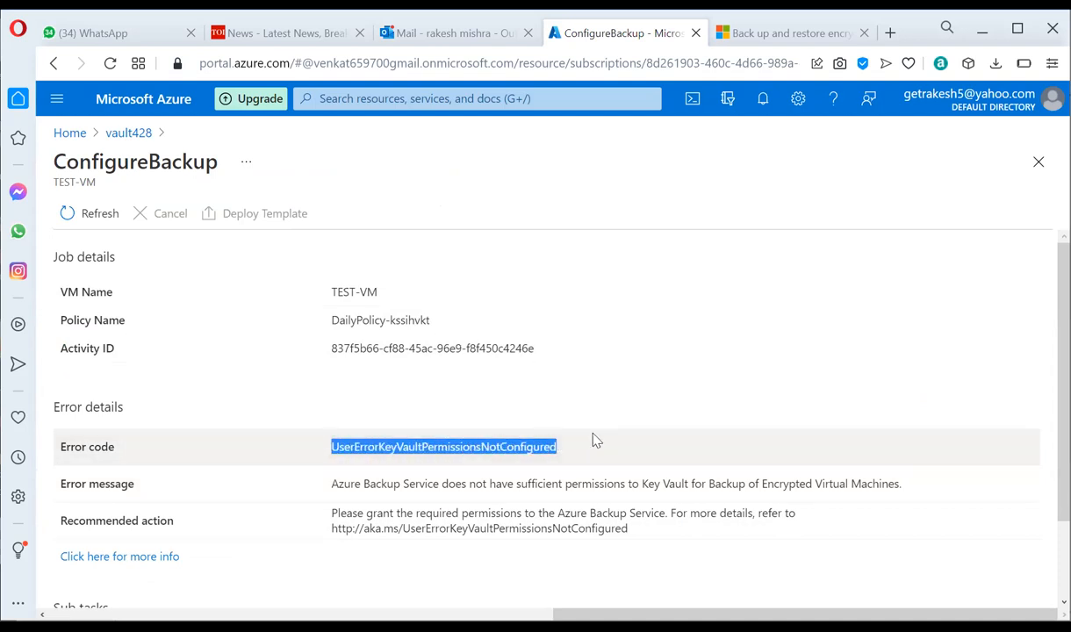
left_click(604, 408)
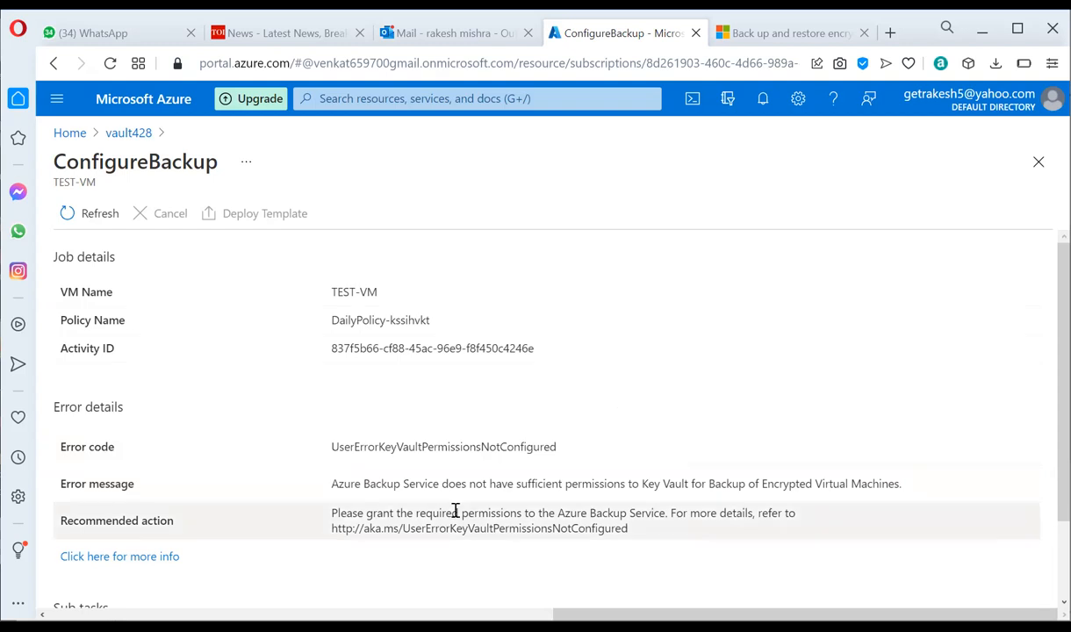
Step: Reread the job's error message and review the reference link in its recommended action
left_click_drag(336, 483, 622, 484)
left_click(535, 525)
left_click_drag(332, 527, 636, 577)
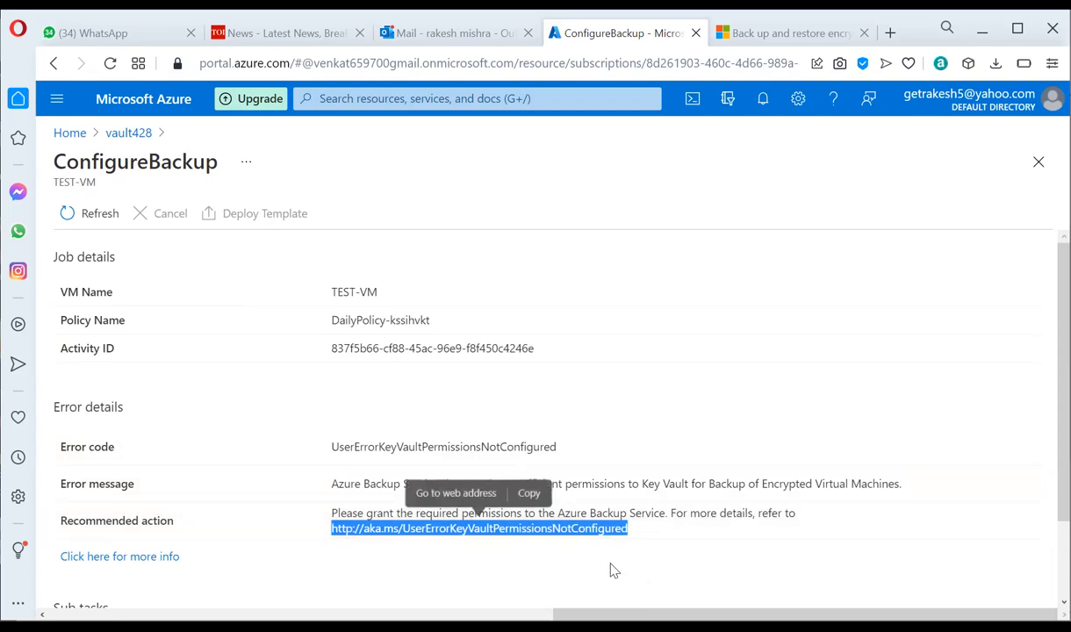
left_click(615, 570)
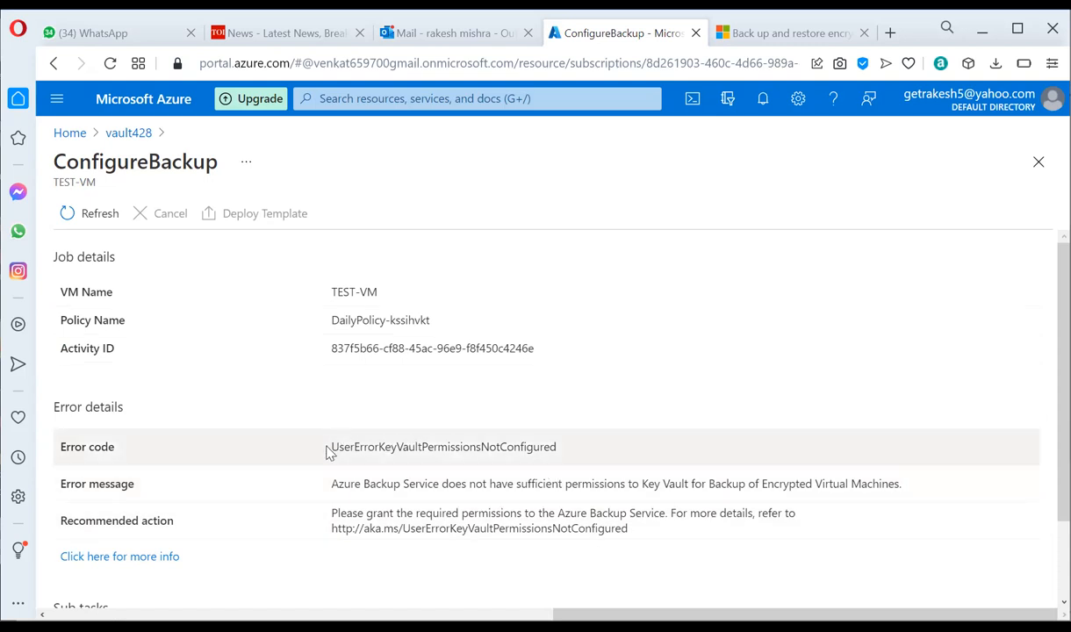
left_click_drag(334, 531, 638, 533)
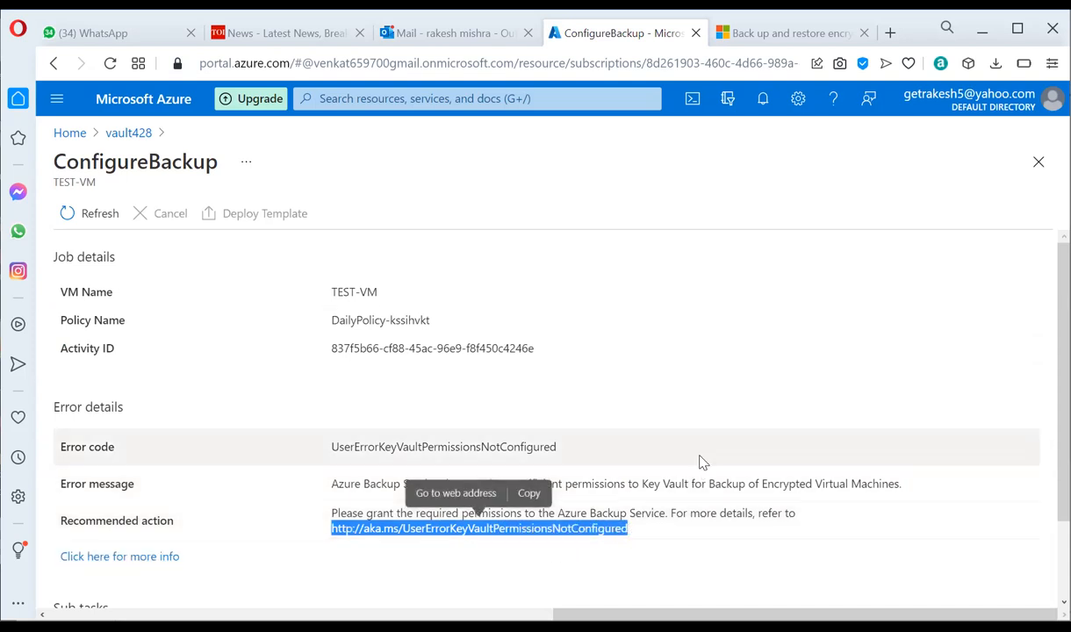
left_click(720, 447)
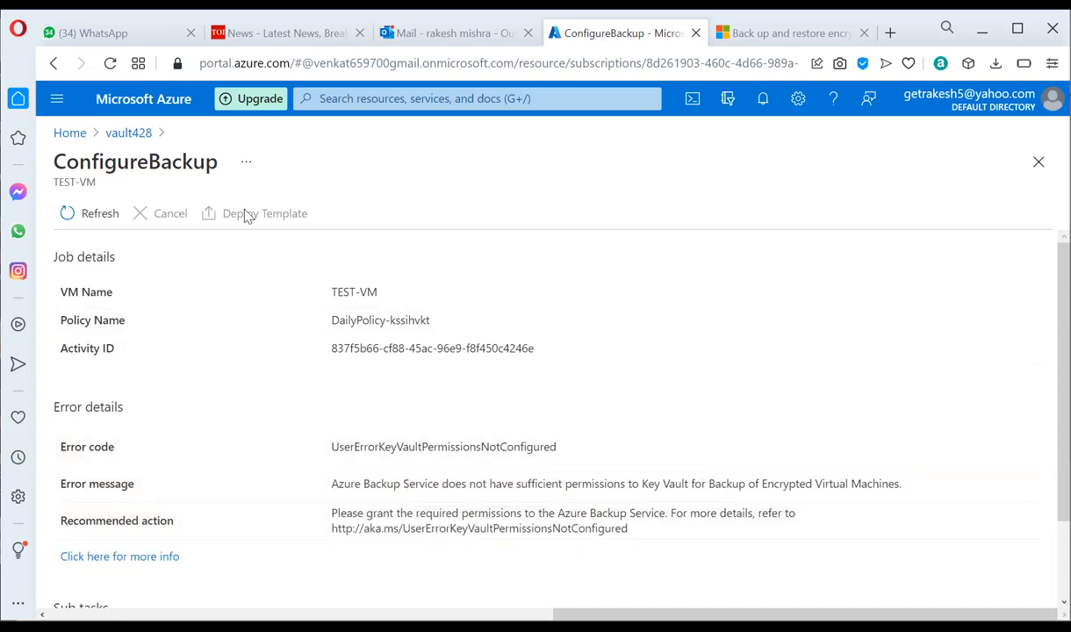
Step: Leave the failed job's details and view vault428's Site Recovery events and Export template pages
left_click(131, 135)
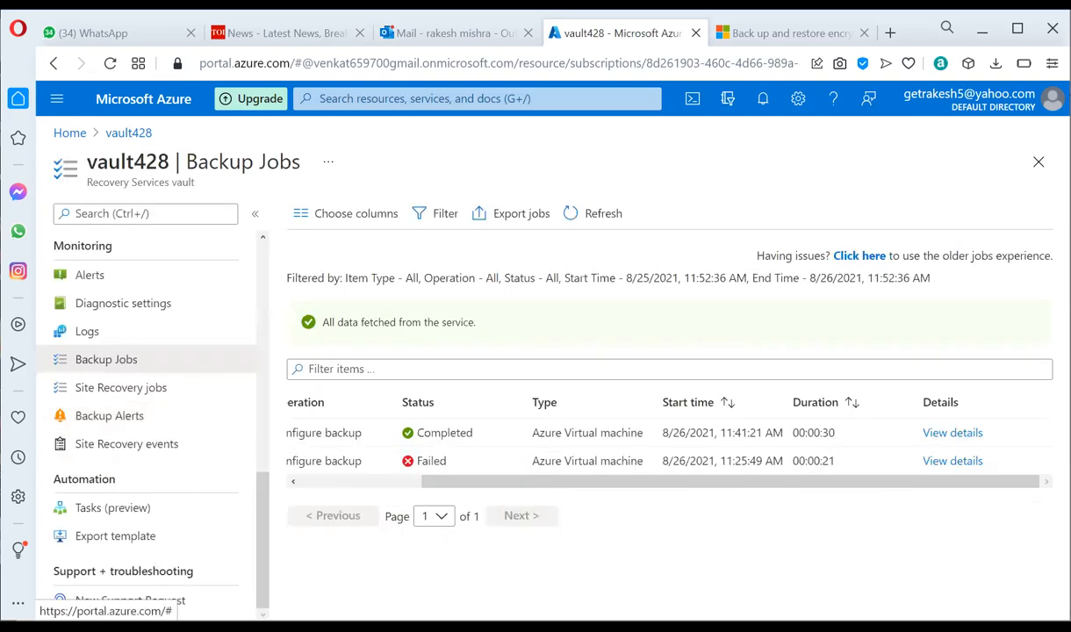
left_click(155, 446)
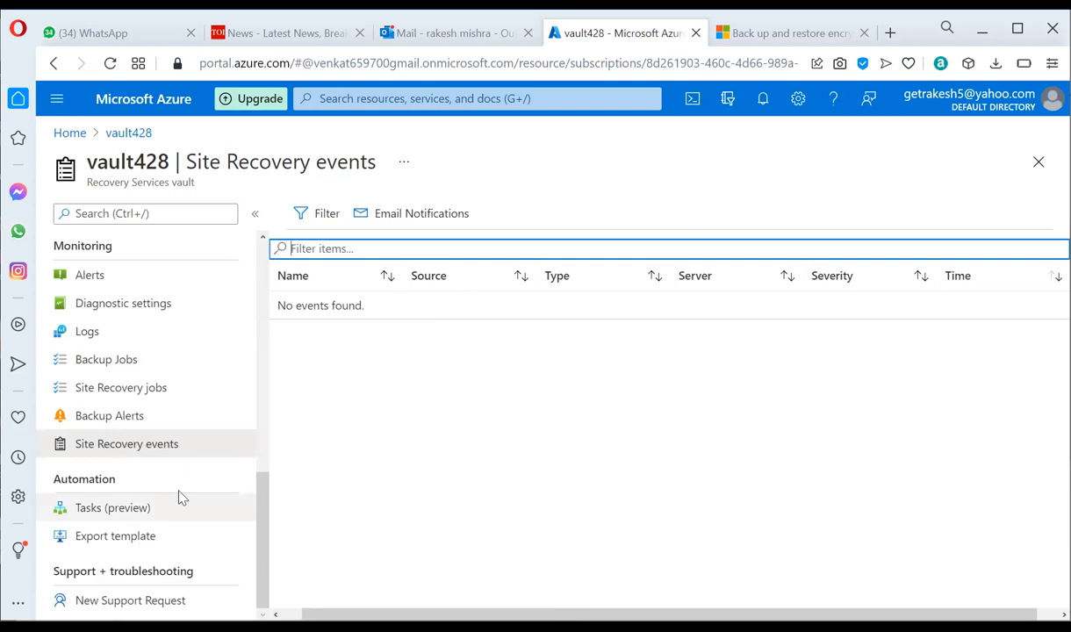
left_click(121, 537)
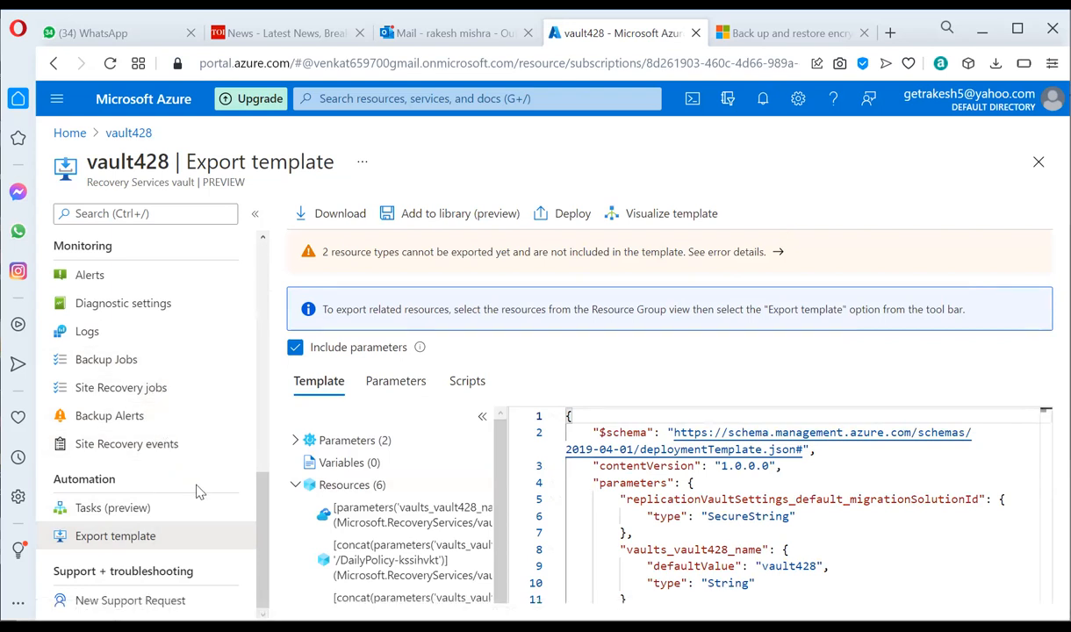
scroll(197, 491, "up", 2)
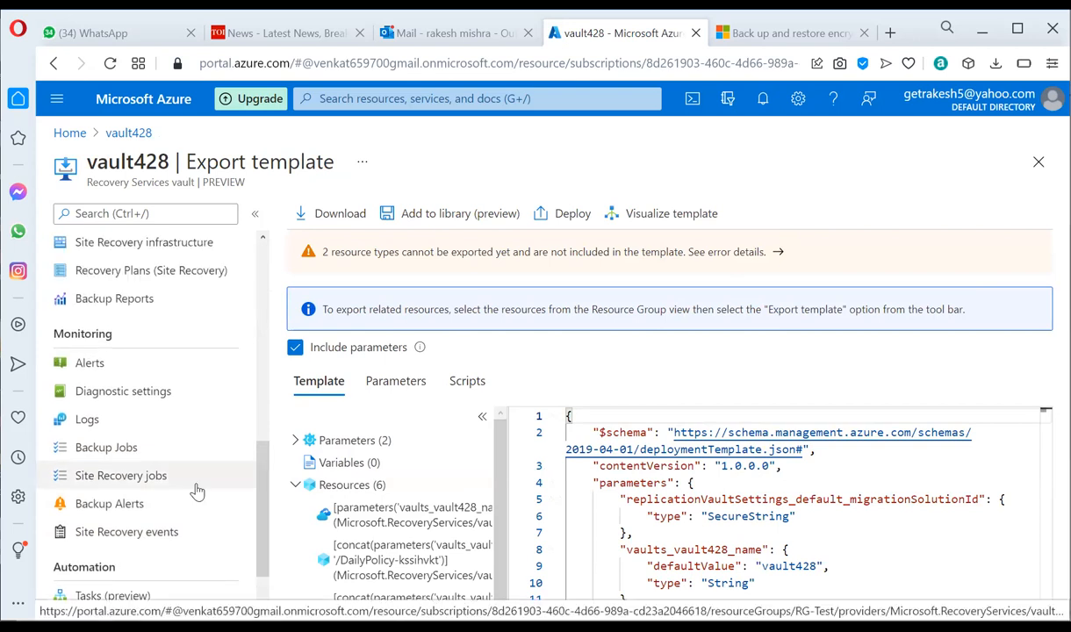
scroll(197, 492, "down", 2)
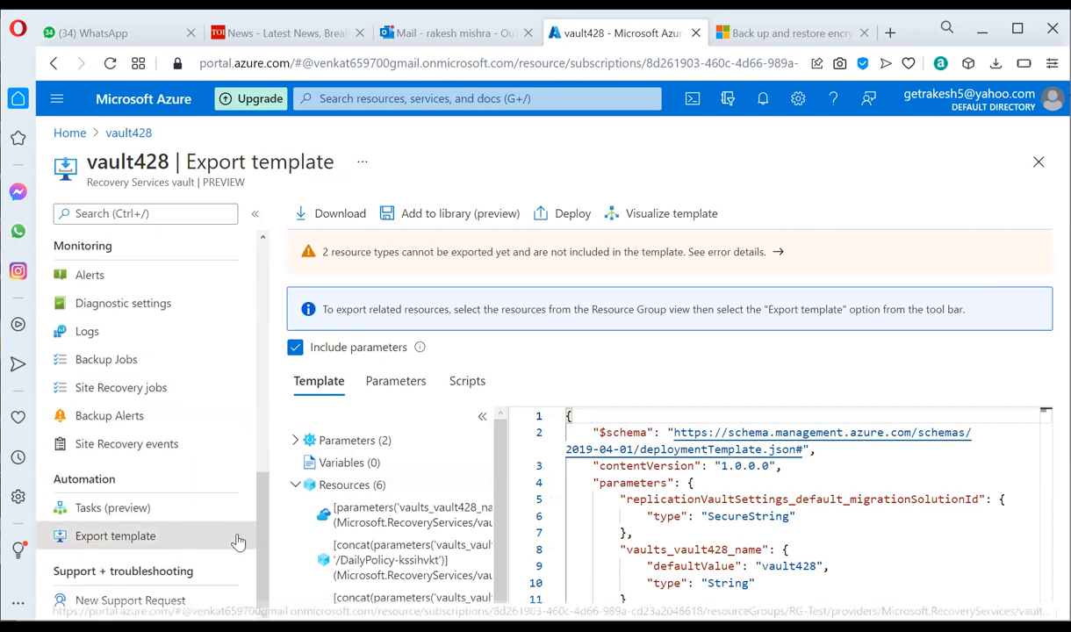
Step: Return to vault428's Overview and look through its settings, protected items, management and monitoring options
left_click_drag(263, 551, 316, 298)
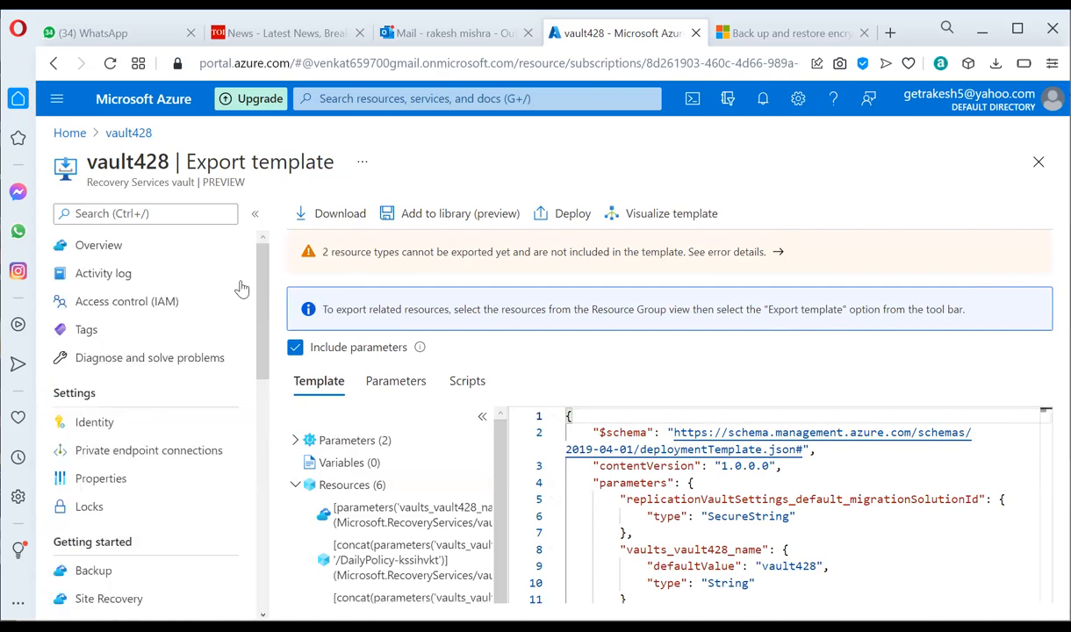
left_click(98, 245)
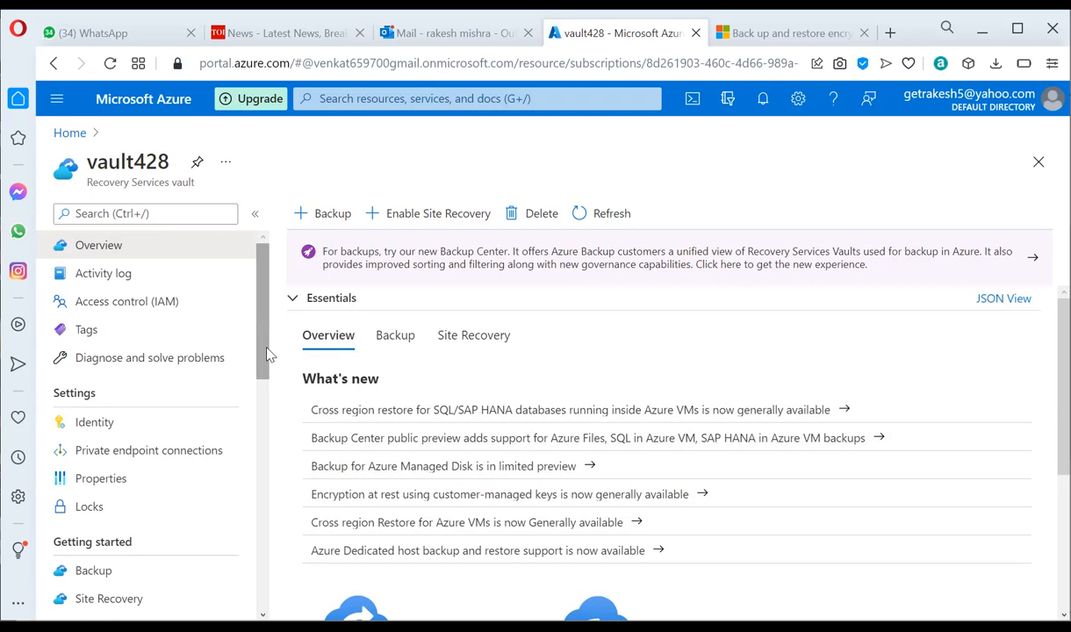
left_click_drag(261, 354, 278, 407)
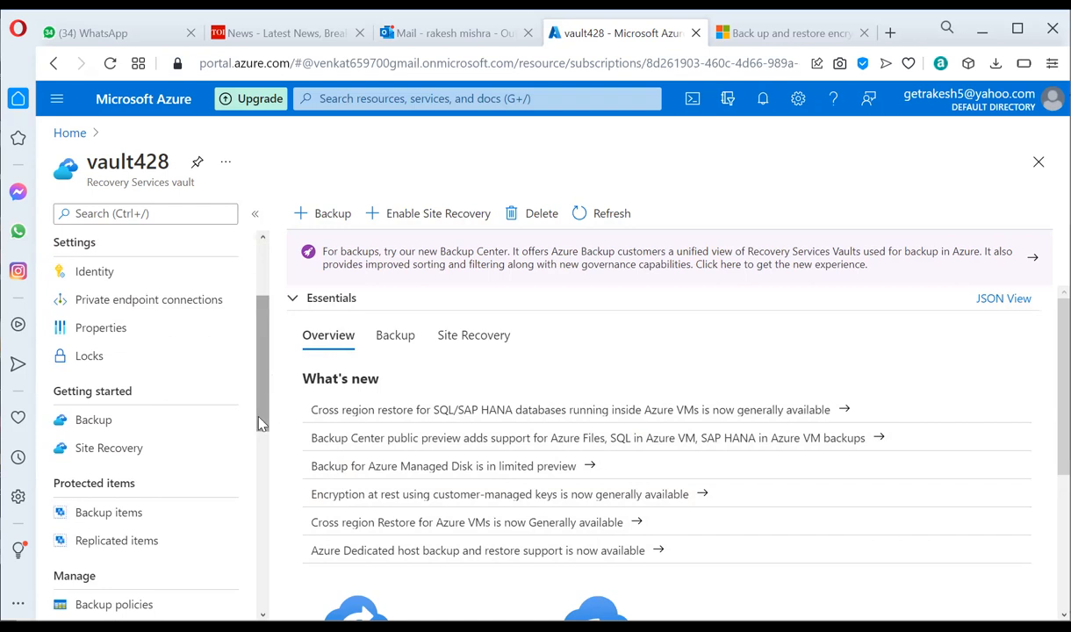
left_click_drag(261, 423, 254, 614)
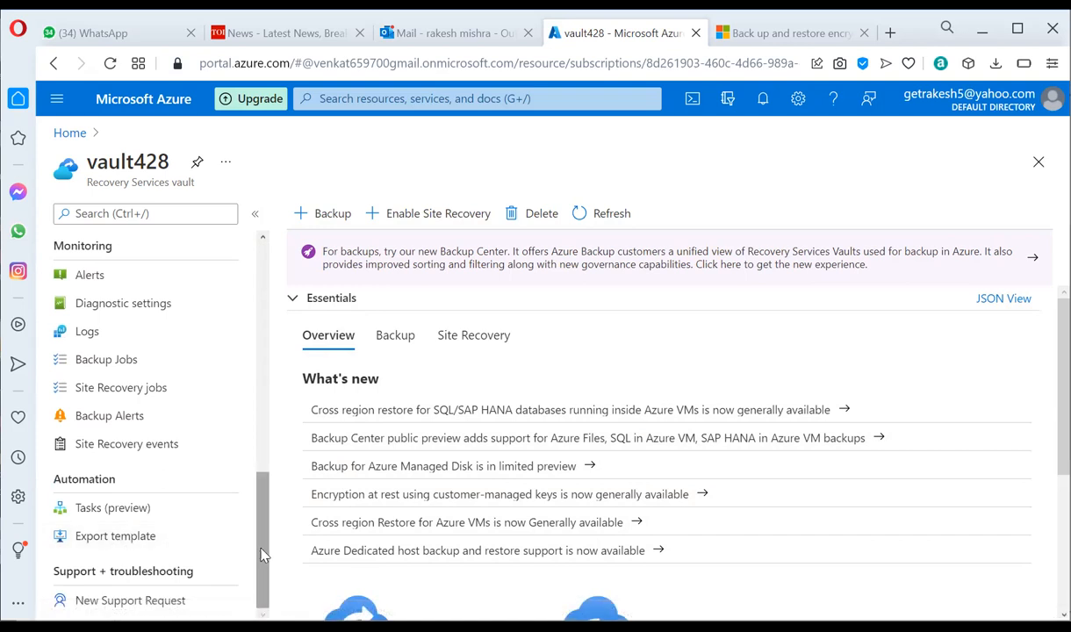
left_click_drag(263, 556, 306, 463)
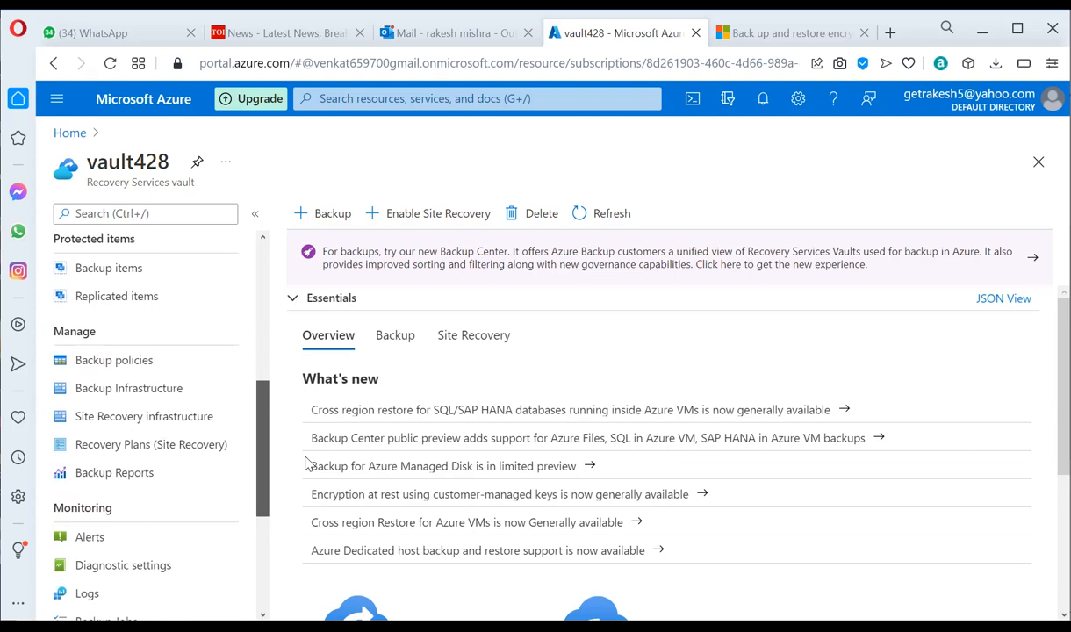
left_click_drag(305, 463, 321, 354)
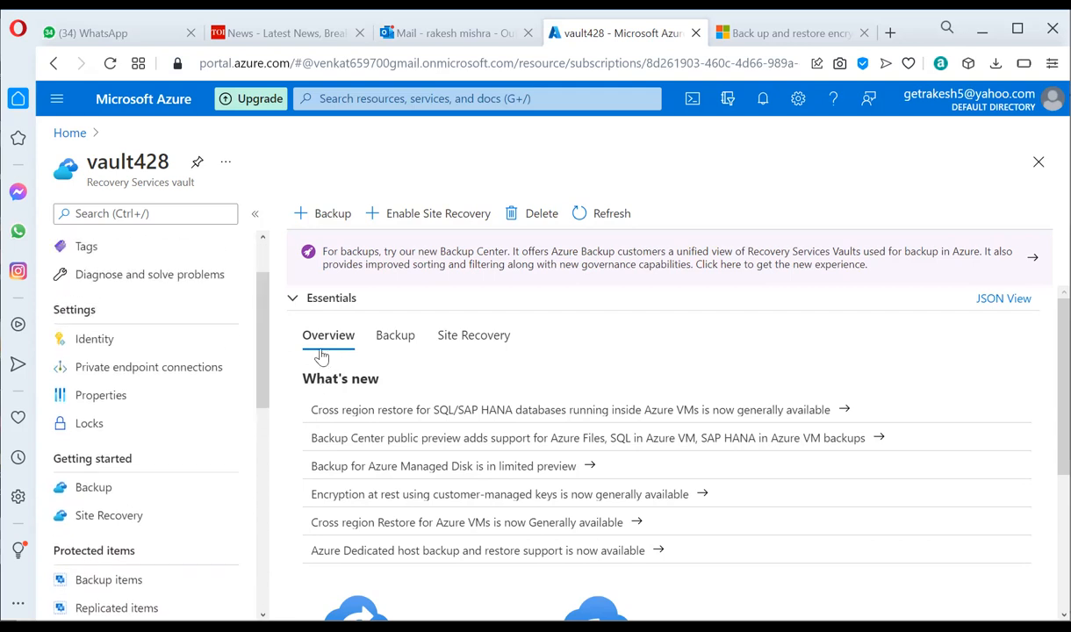
Step: Open vault428's Properties and review its location, subscription, resource group and backup configuration, encryption and security settings
left_click(113, 393)
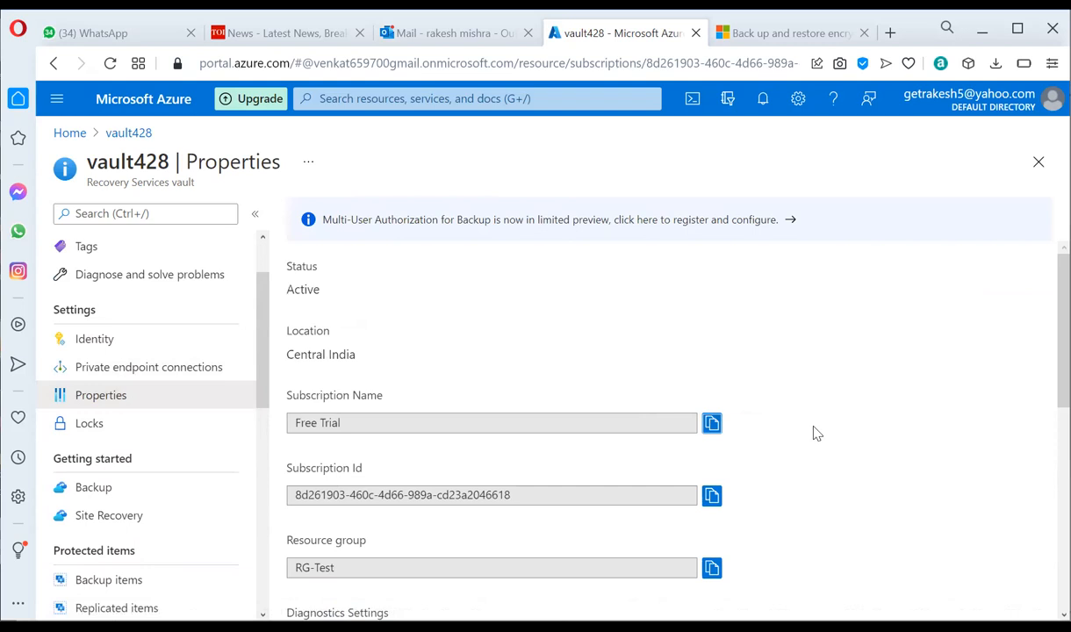
scroll(817, 434, "down", 2)
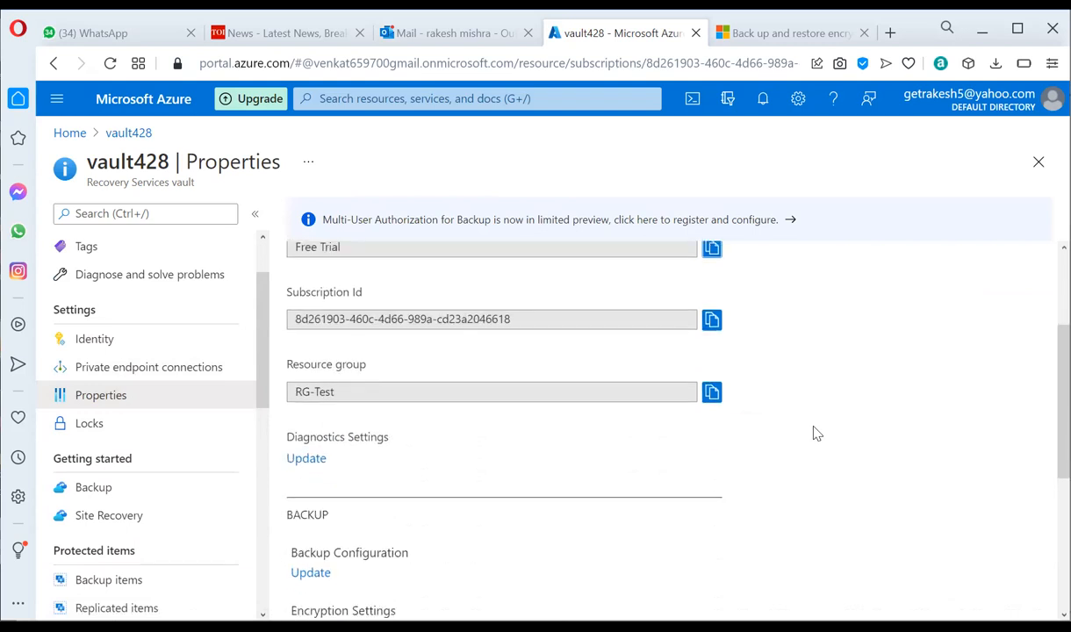
scroll(817, 433, "down", 2)
scroll(816, 434, "up", 2)
scroll(817, 434, "up", 2)
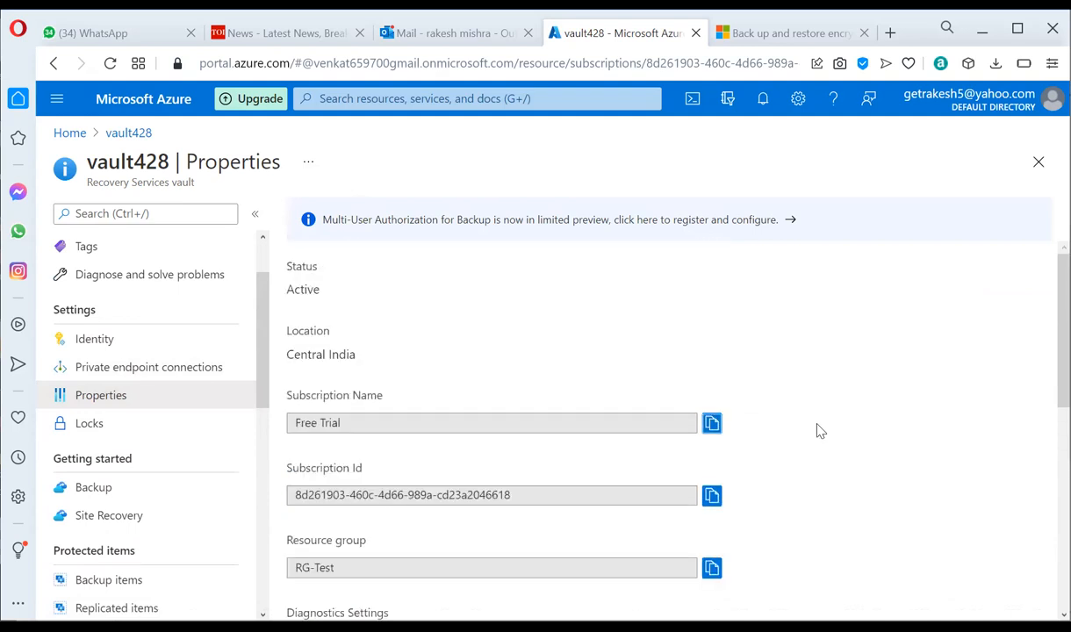
scroll(816, 431, "down", 1)
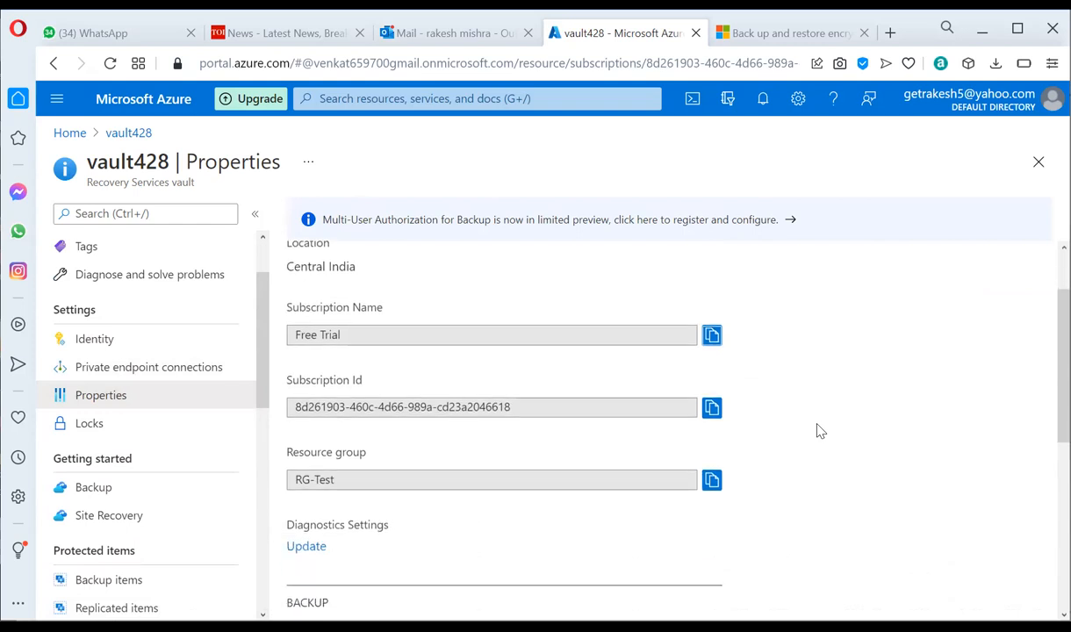
scroll(812, 431, "down", 1)
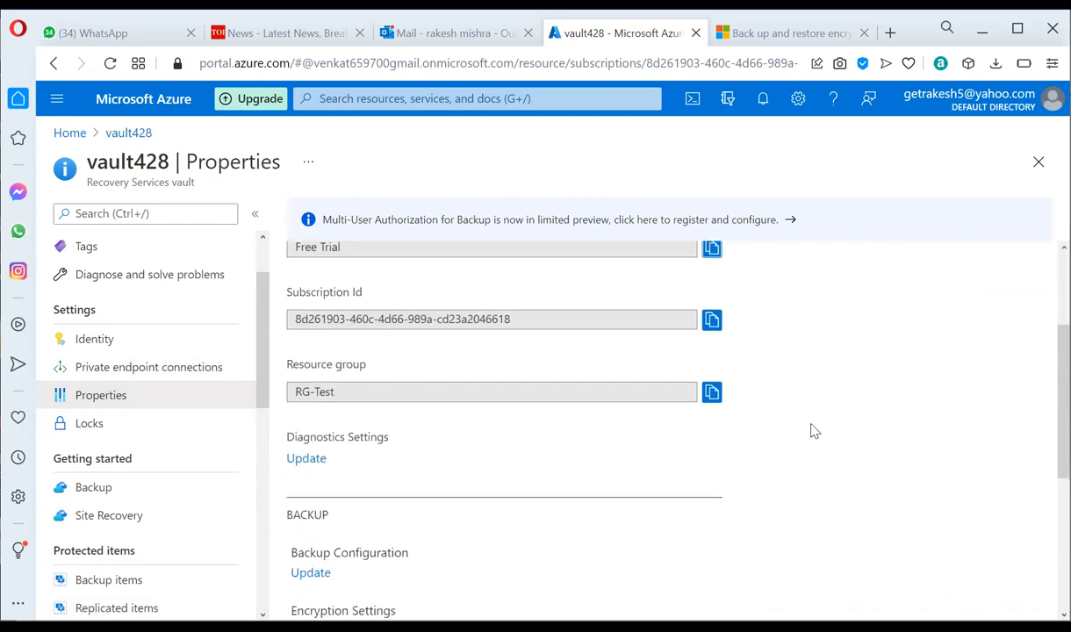
scroll(814, 431, "down", 1)
scroll(814, 431, "down", 1)
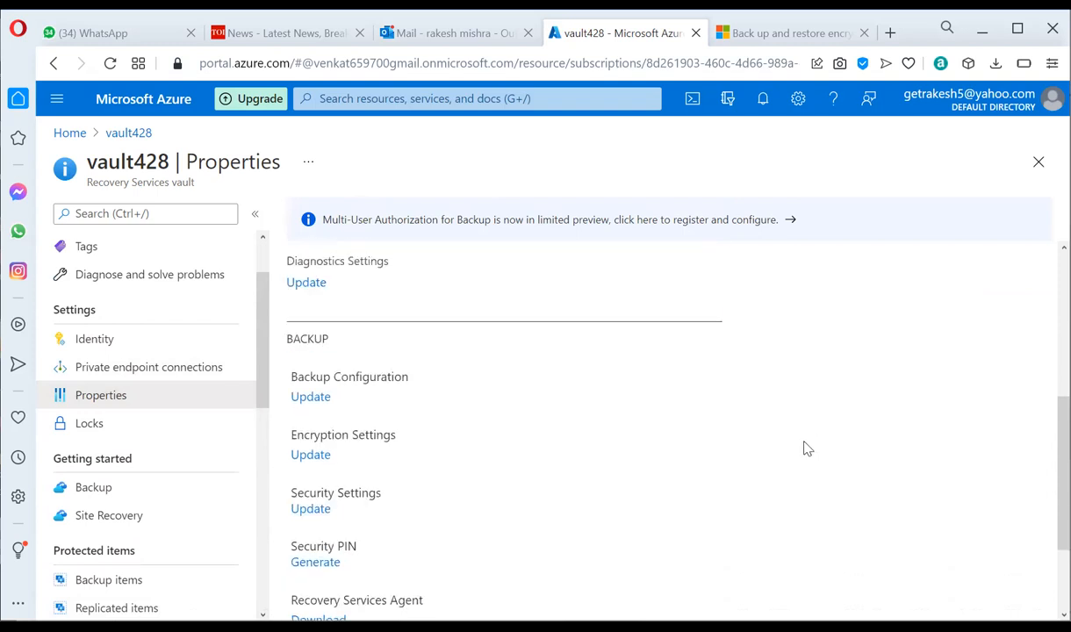
Step: Recheck the location, resource group and Diagnostics Settings entries in vault428's properties
scroll(808, 448, "up", 3)
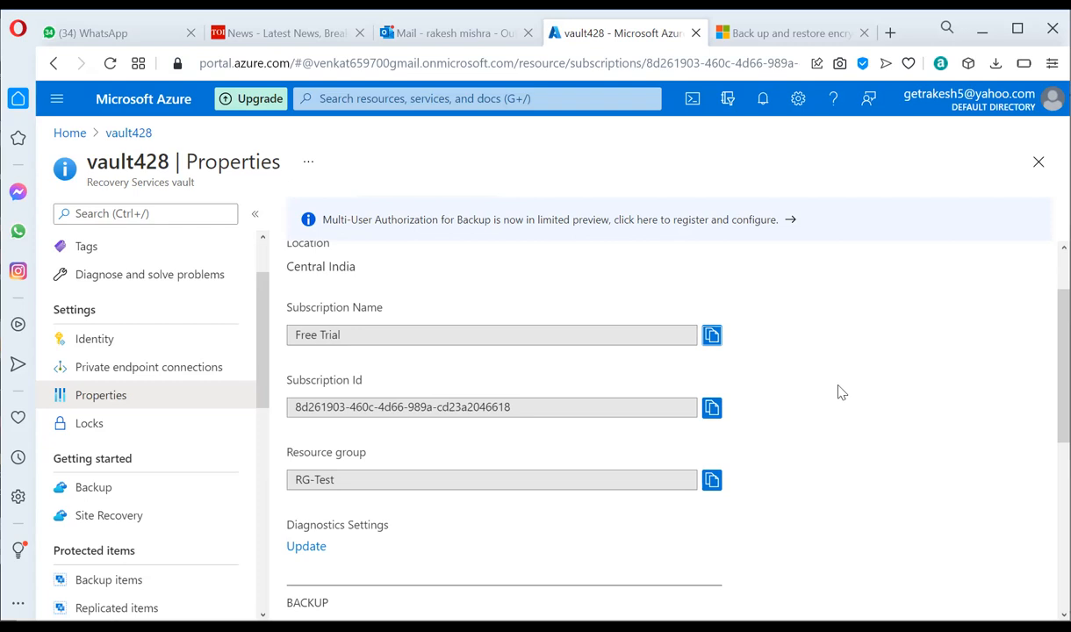
scroll(839, 393, "down", 1)
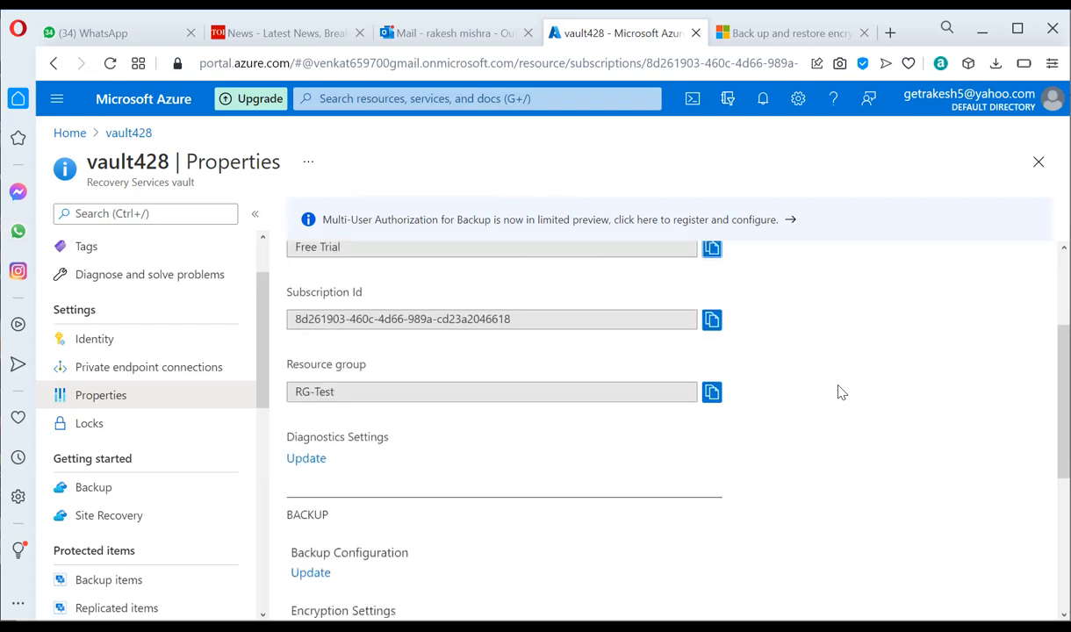
scroll(838, 393, "up", 1)
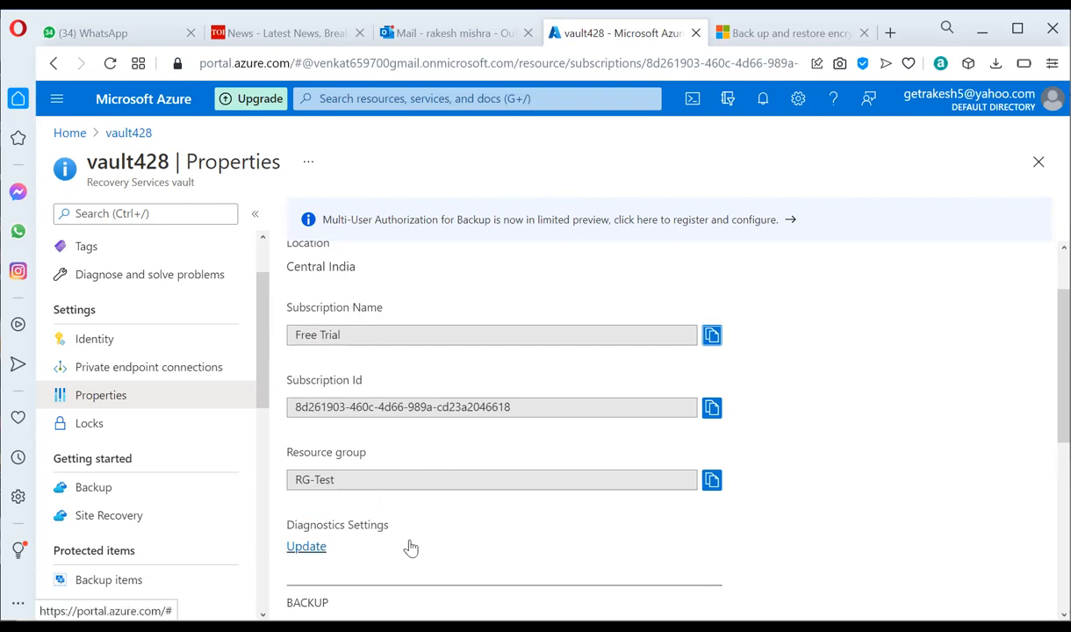
scroll(413, 546, "down", 1)
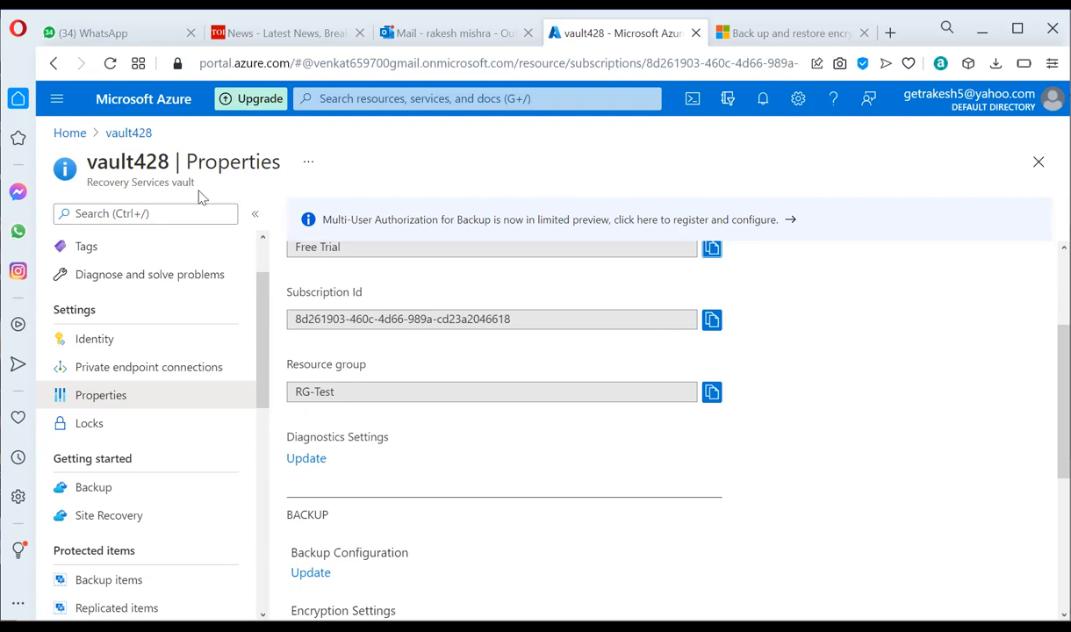
double_click(121, 164)
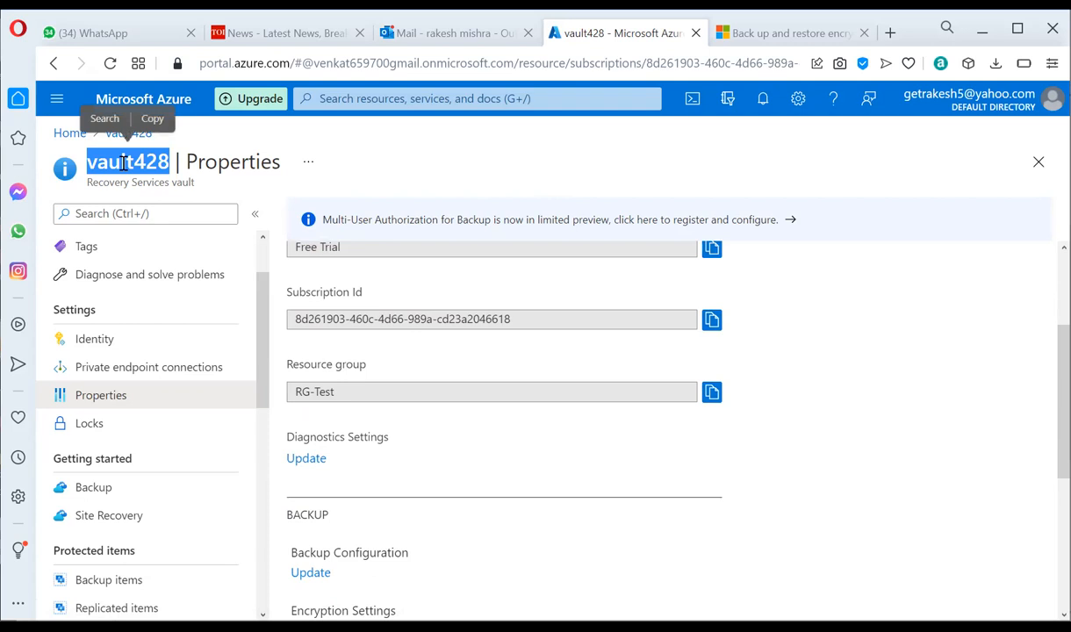
left_click(171, 163)
left_click_drag(171, 162, 84, 162)
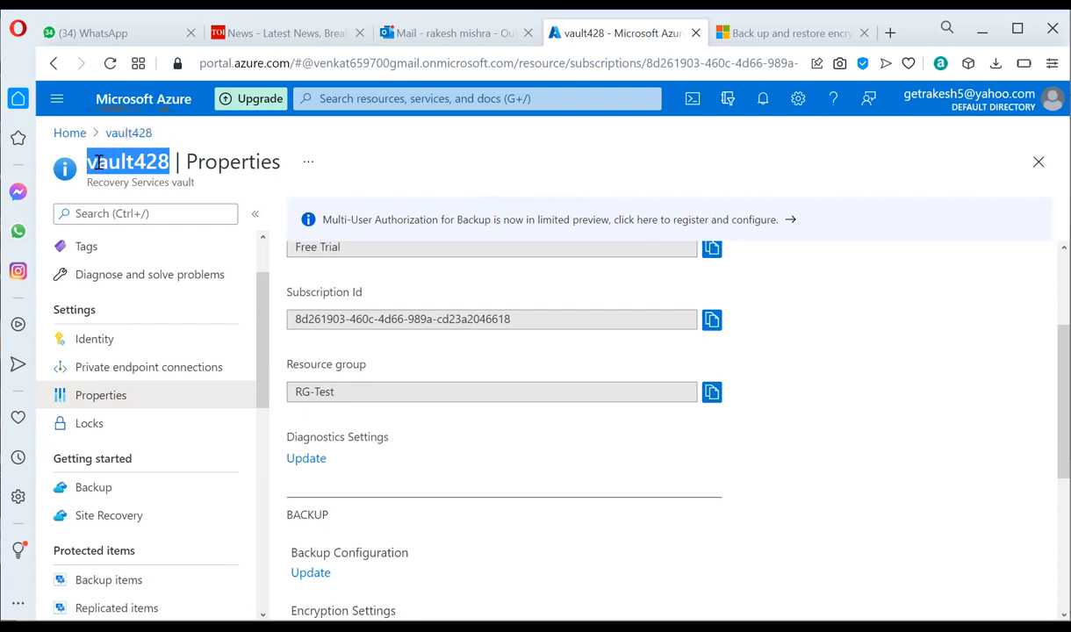
left_click(96, 160)
left_click_drag(88, 162, 170, 165)
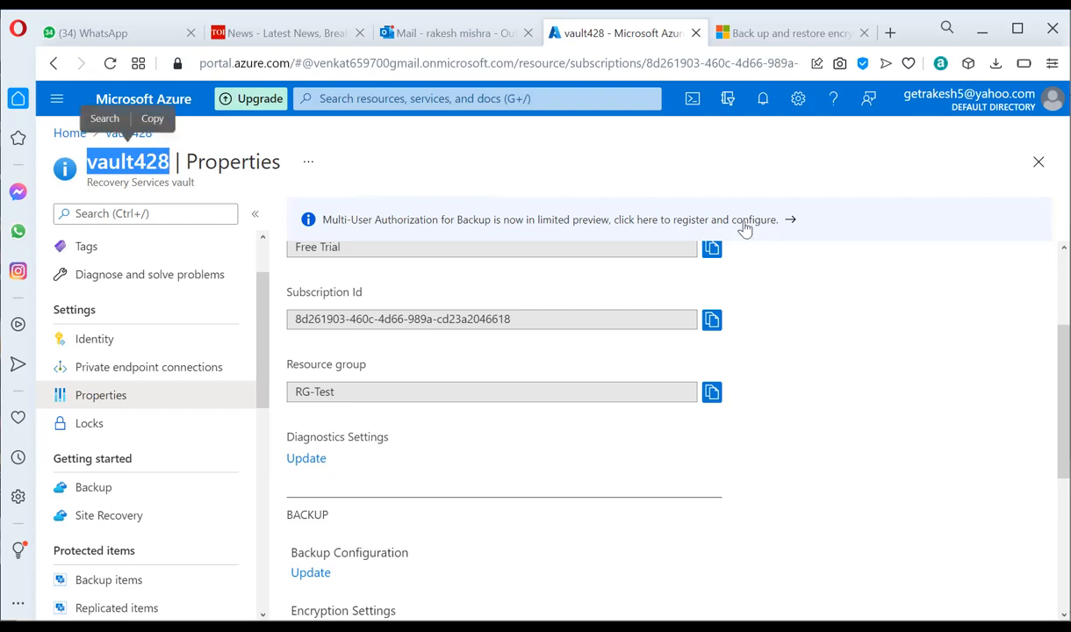
left_click(795, 354)
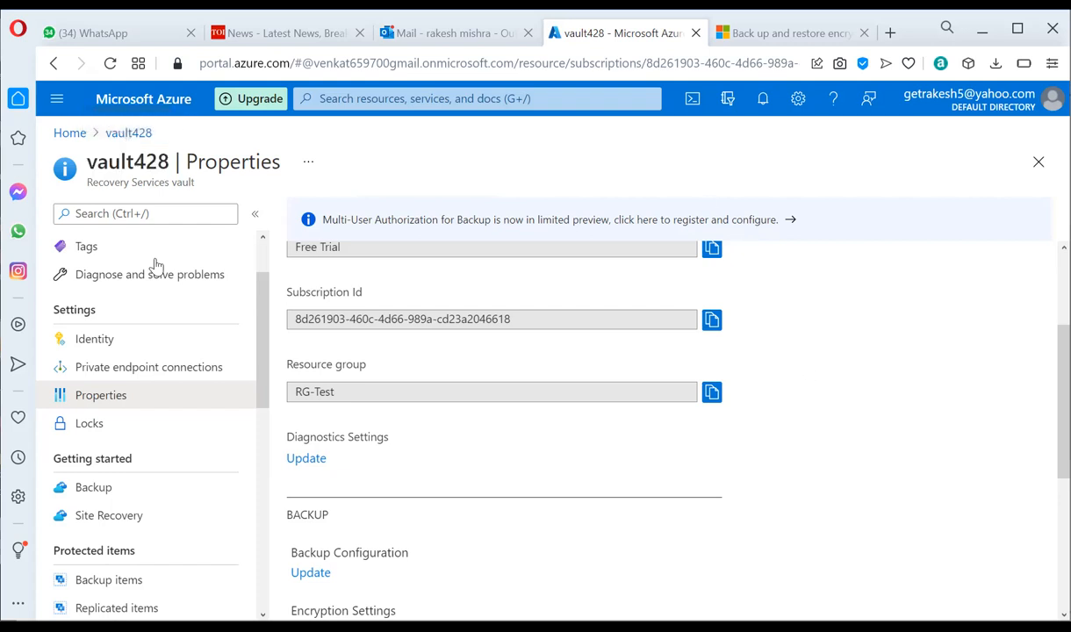
double_click(136, 160)
triple_click(136, 160)
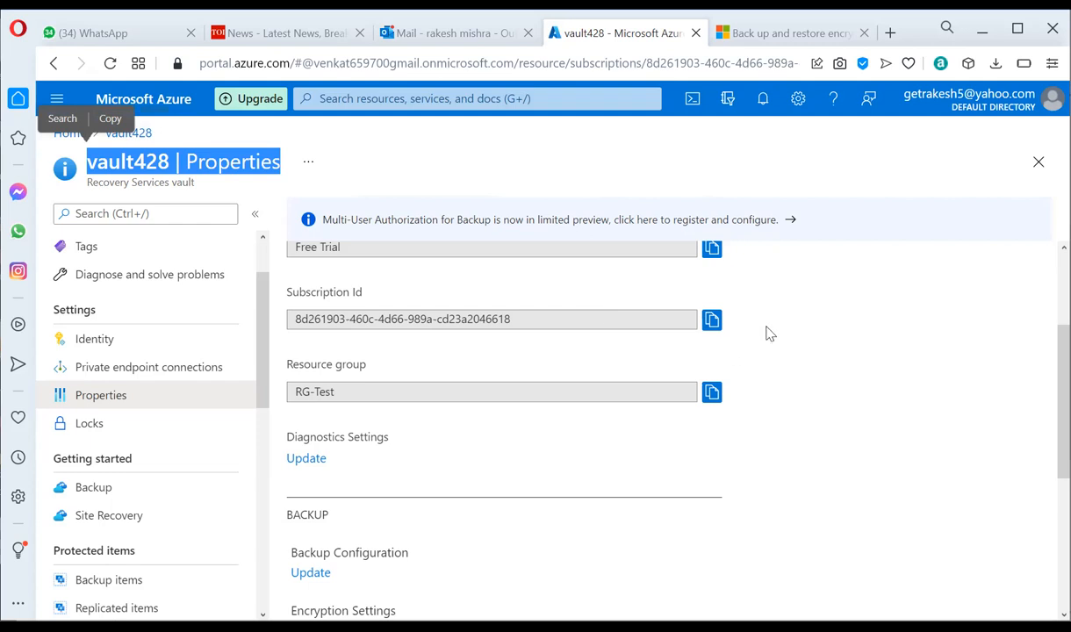
left_click(730, 311)
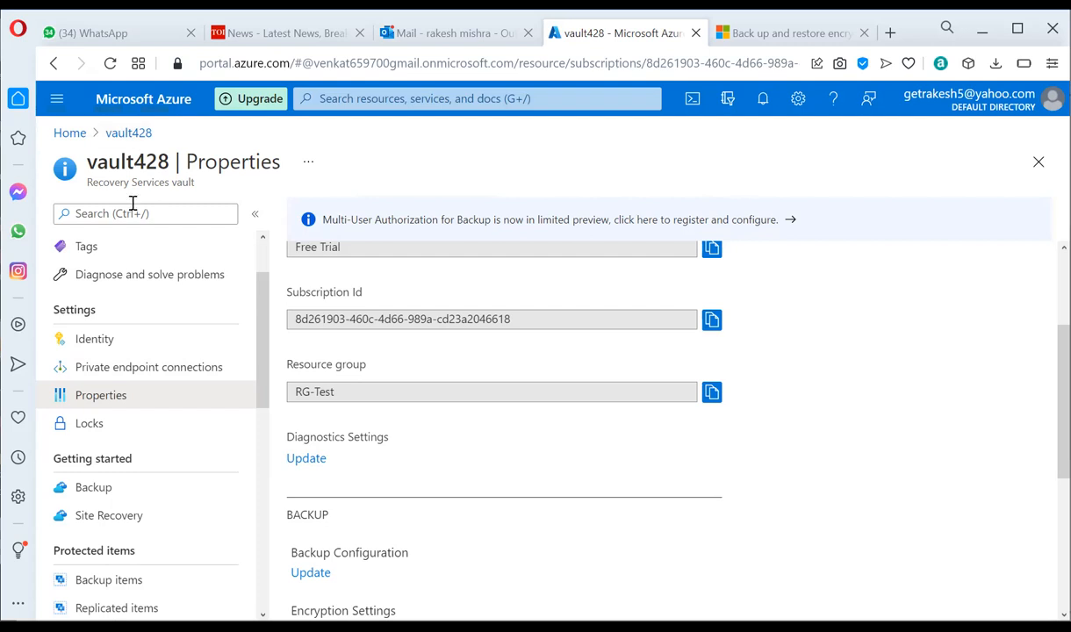
left_click_drag(85, 161, 172, 161)
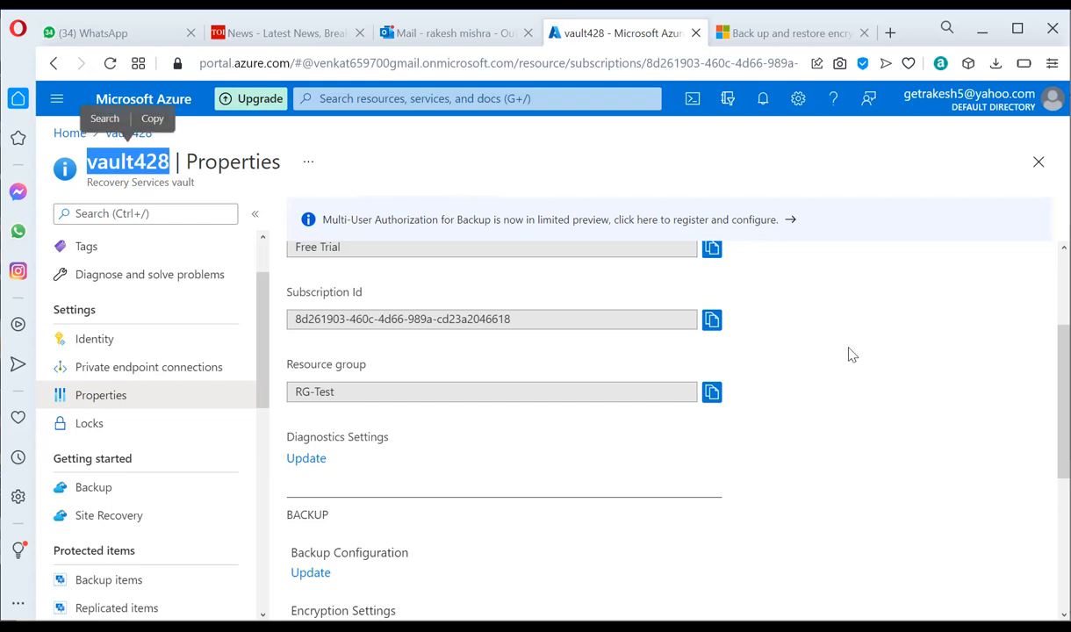
left_click(799, 330)
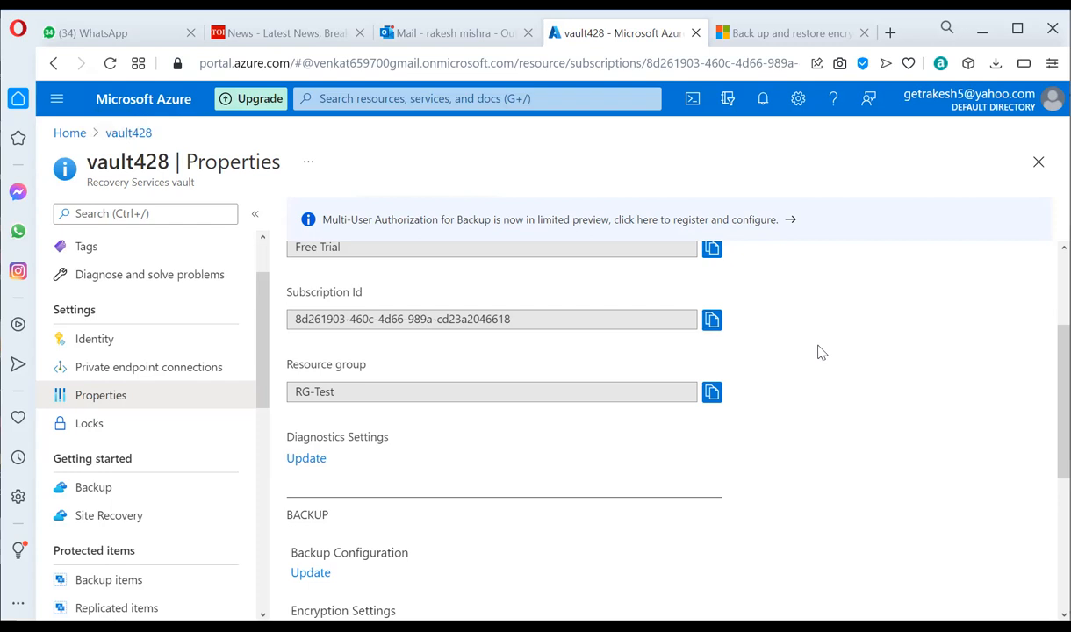
Step: Go back from the properties to vault428's Overview and look through its Monitoring and Automation options
scroll(821, 352, "up", 2)
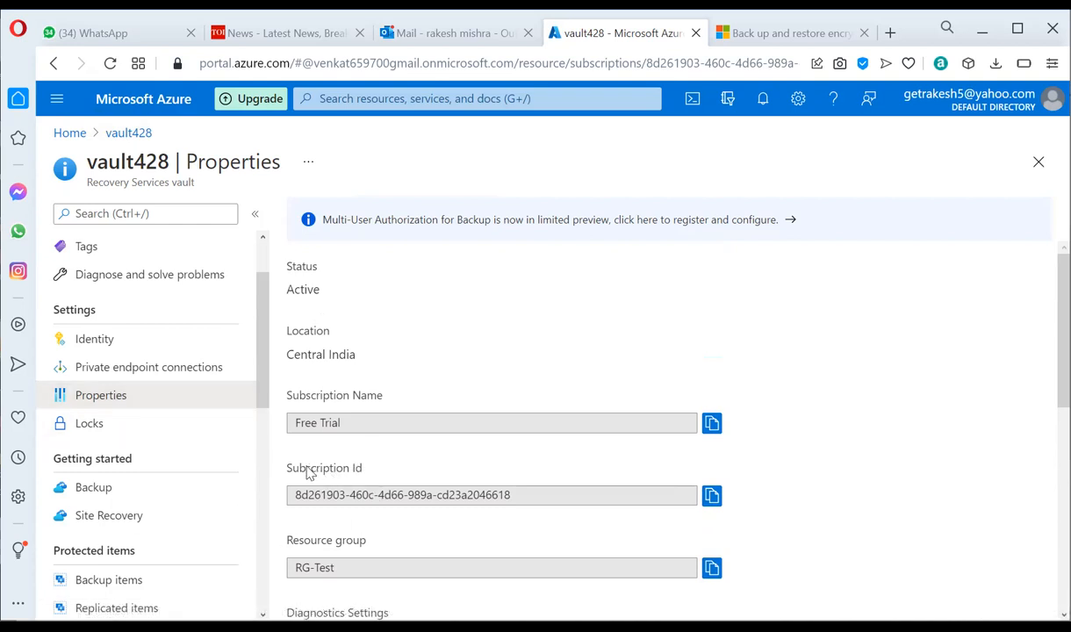
left_click_drag(307, 477, 373, 471)
left_click(378, 471)
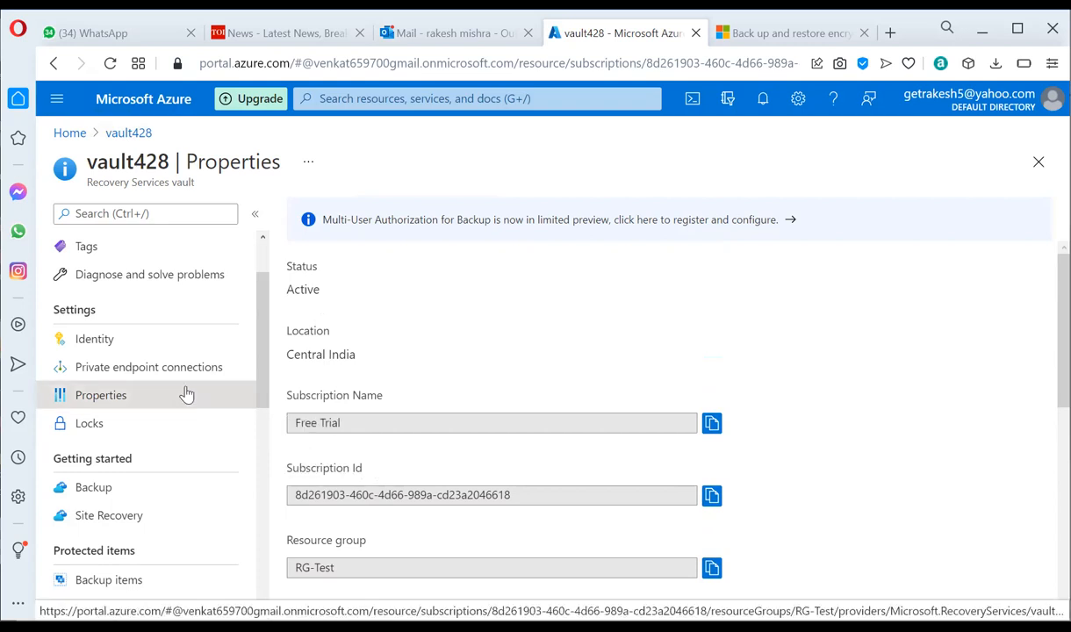
scroll(140, 298, "up", 1)
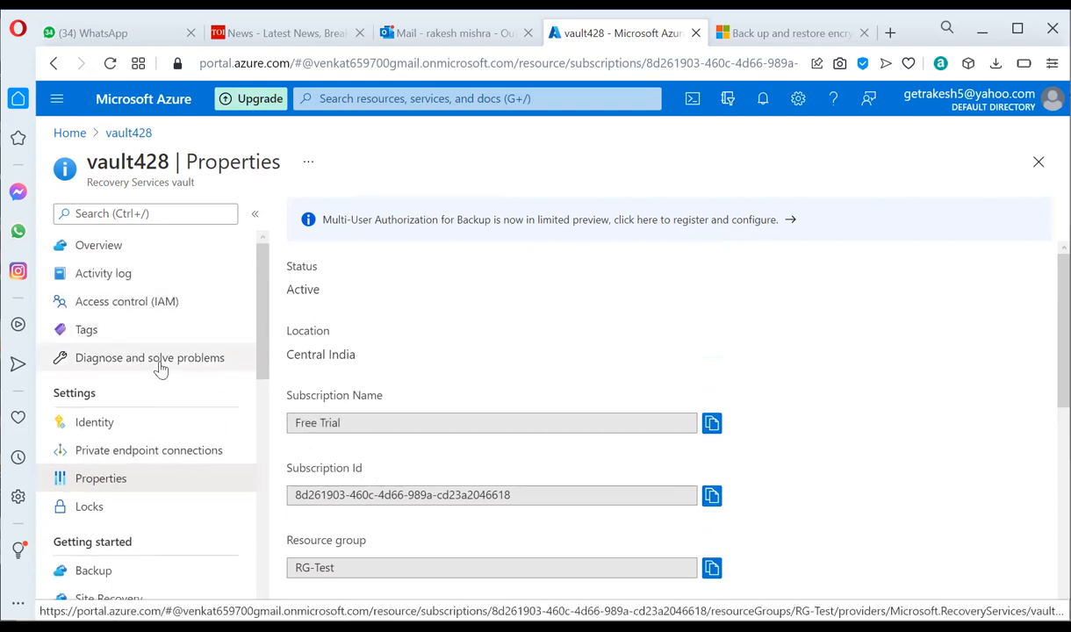
left_click(142, 246)
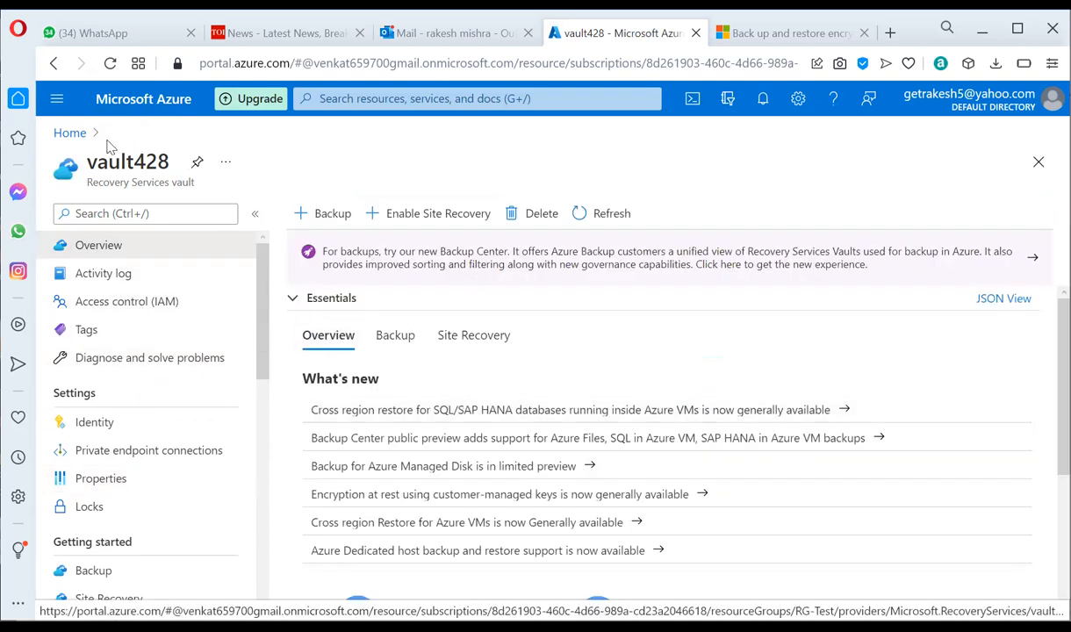
left_click_drag(87, 161, 171, 159)
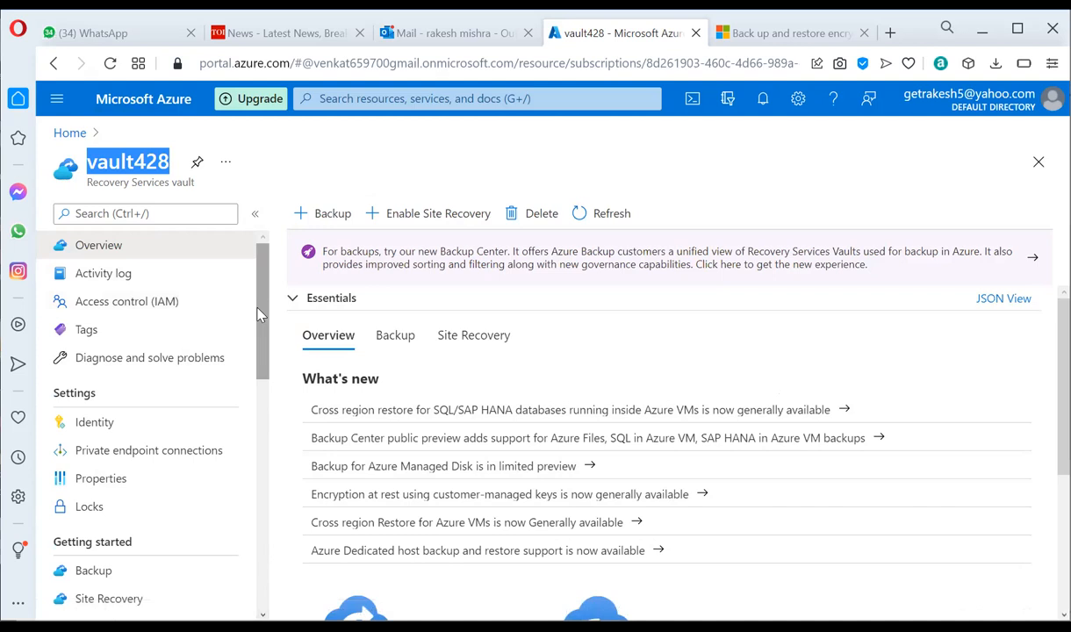
left_click_drag(260, 315, 281, 524)
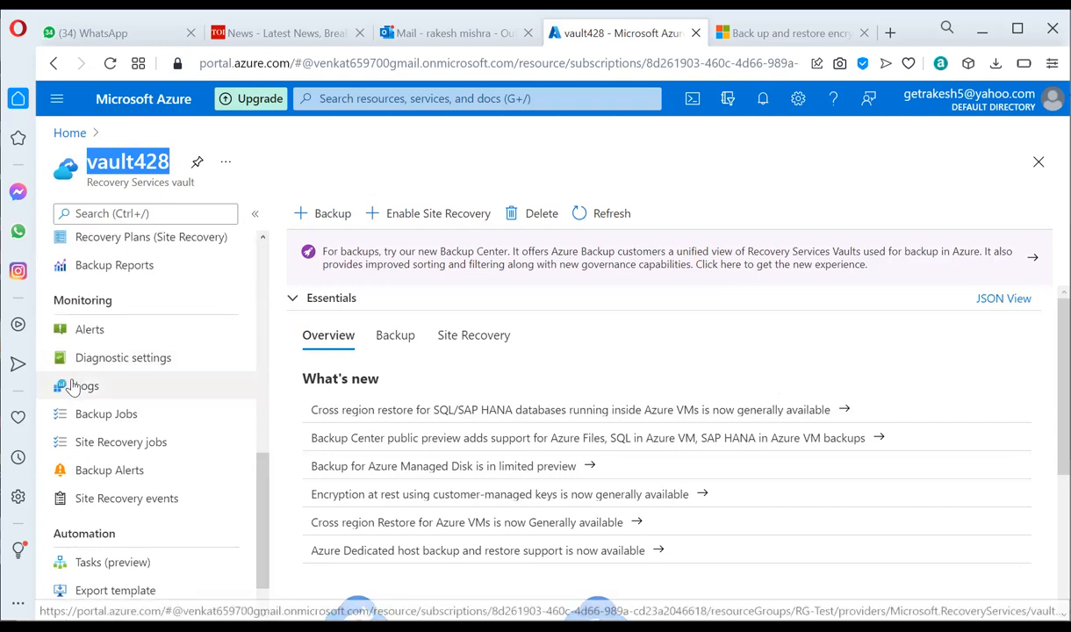
Step: Open vault428's Logs and read through the Log Analytics welcome page
left_click(63, 384)
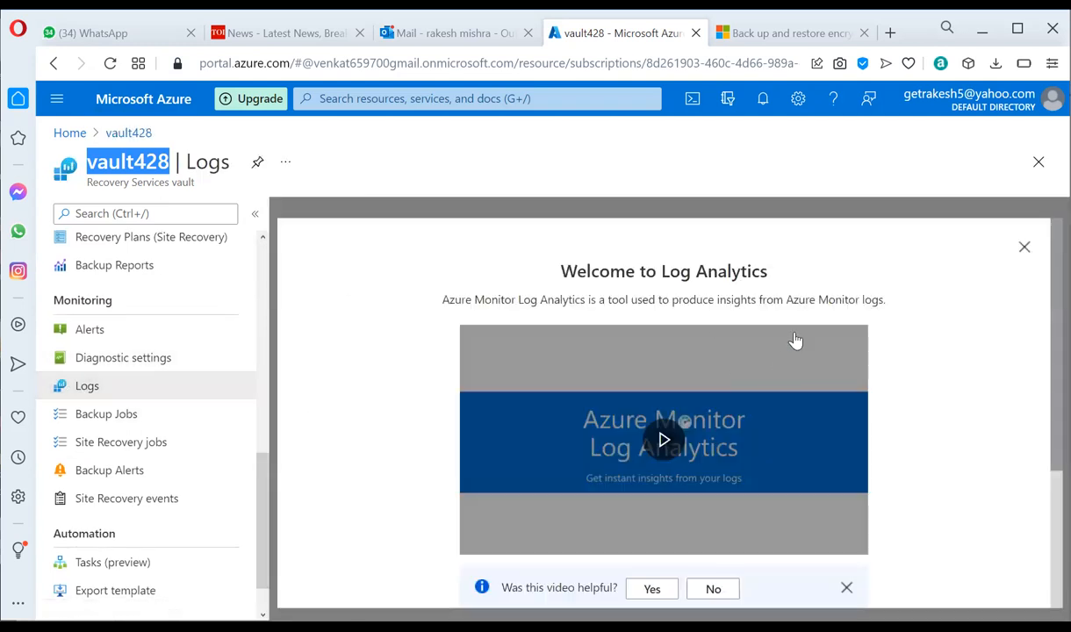
scroll(426, 471, "down", 2)
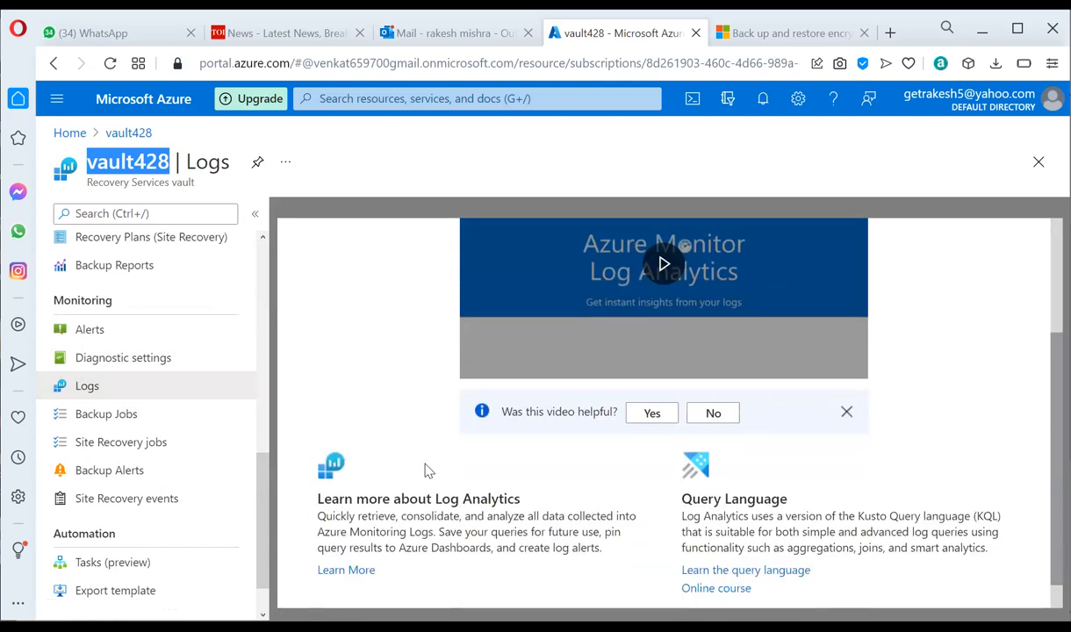
scroll(426, 470, "down", 1)
scroll(430, 470, "up", 3)
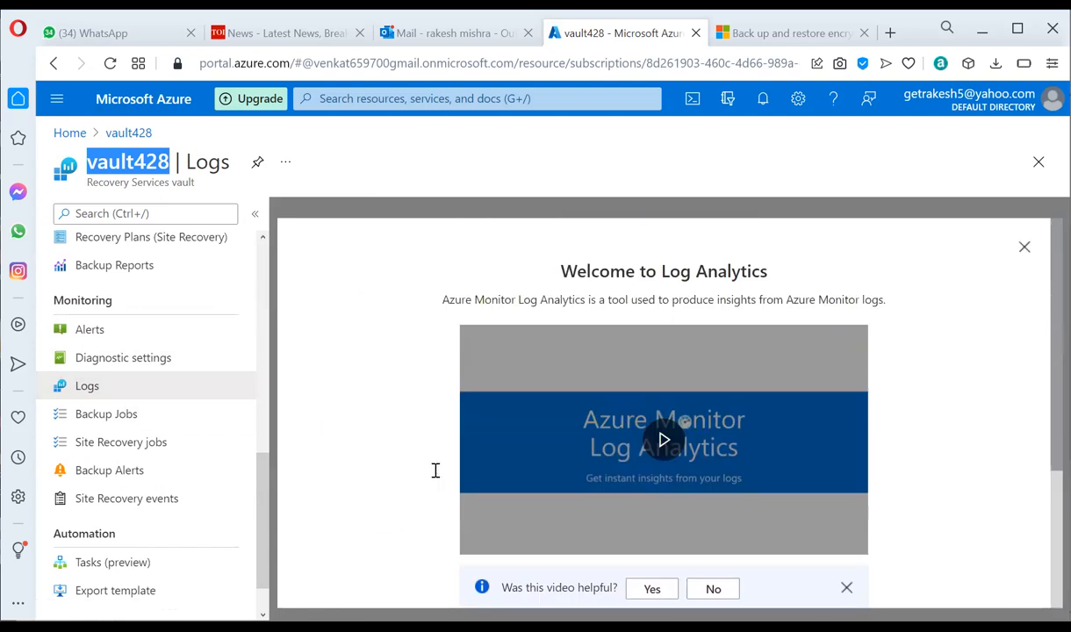
left_click_drag(565, 269, 761, 268)
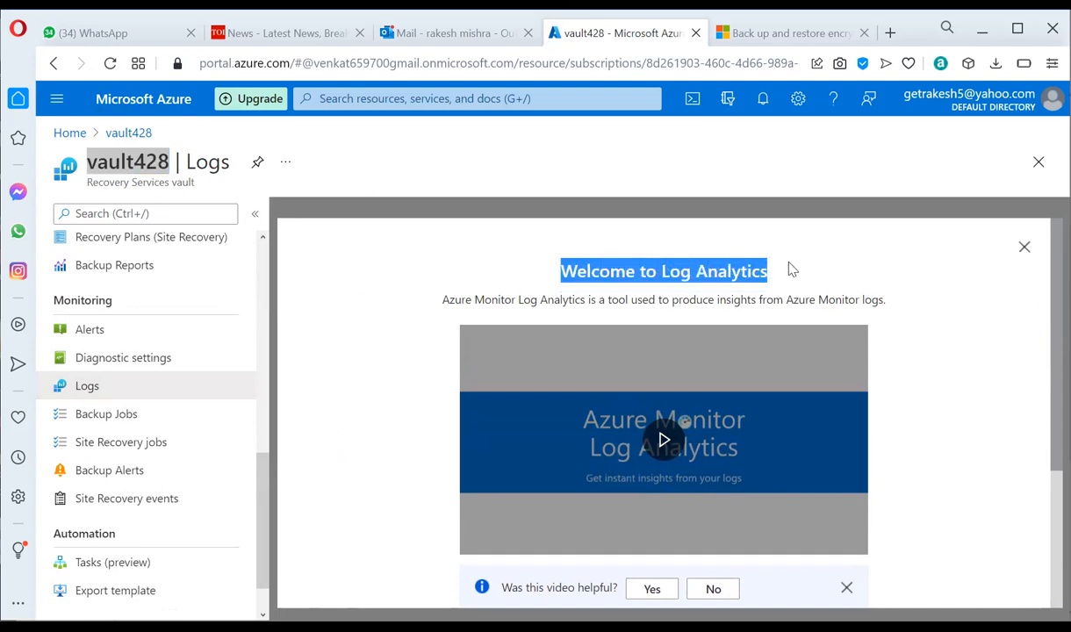
left_click(385, 387)
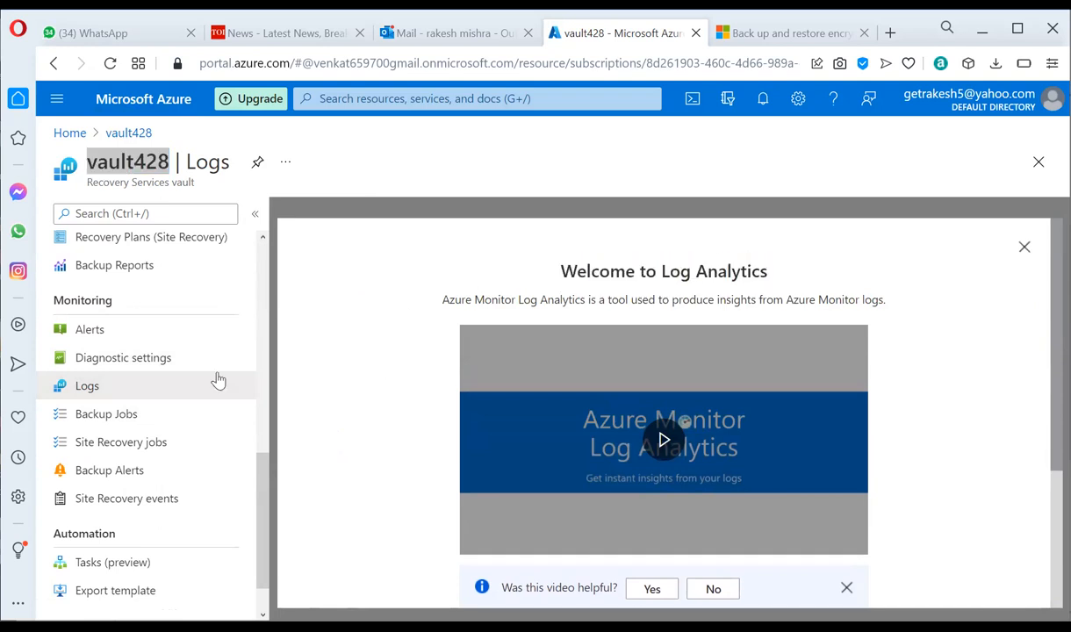
left_click_drag(264, 542, 258, 272)
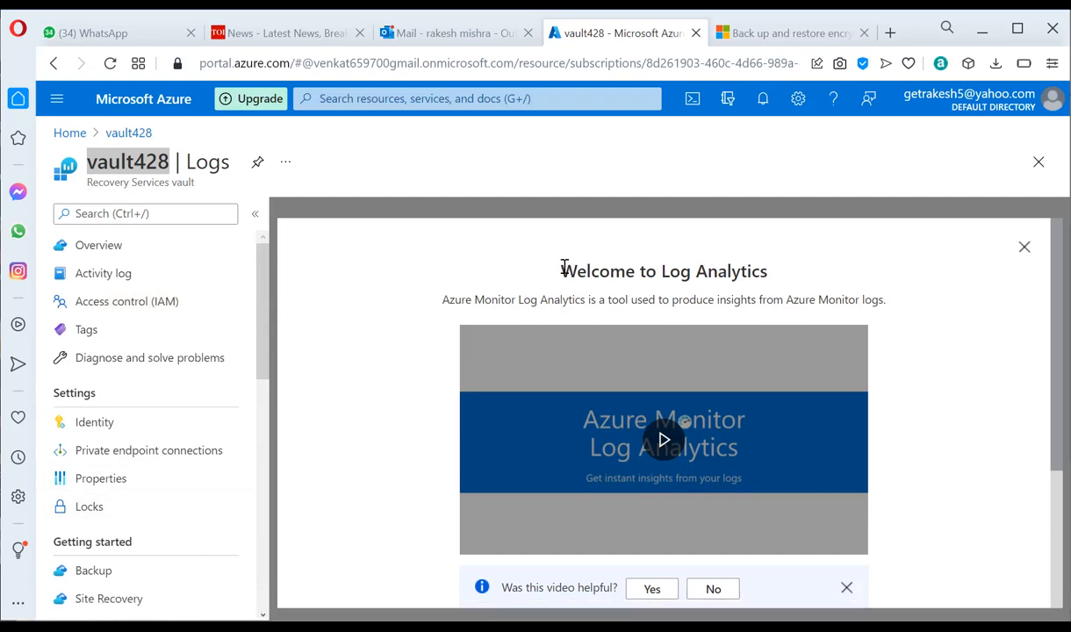
left_click_drag(561, 268, 773, 267)
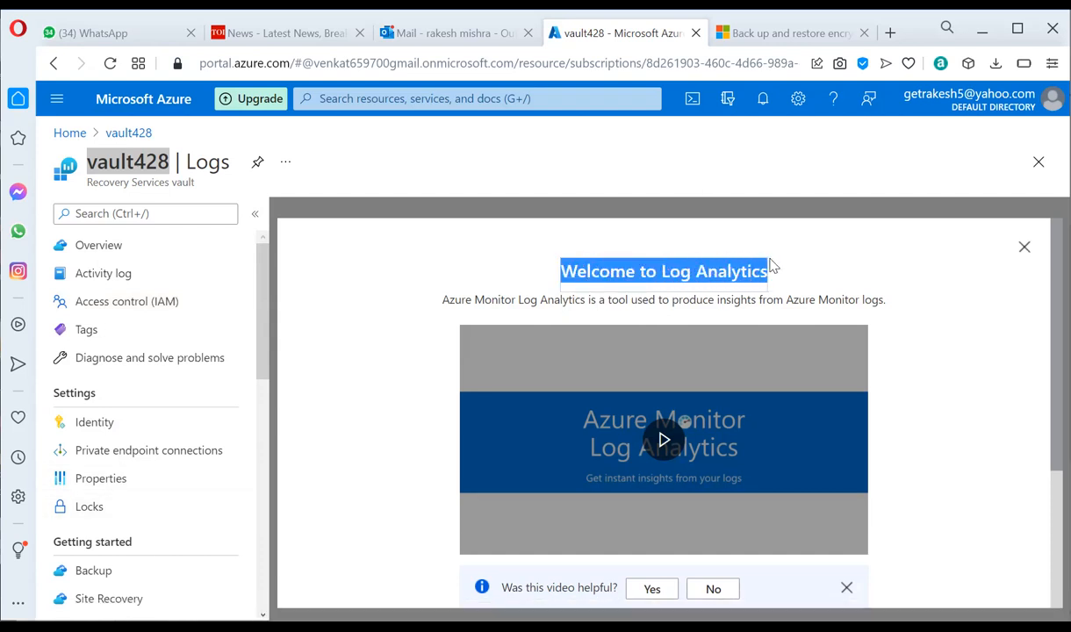
left_click(796, 268)
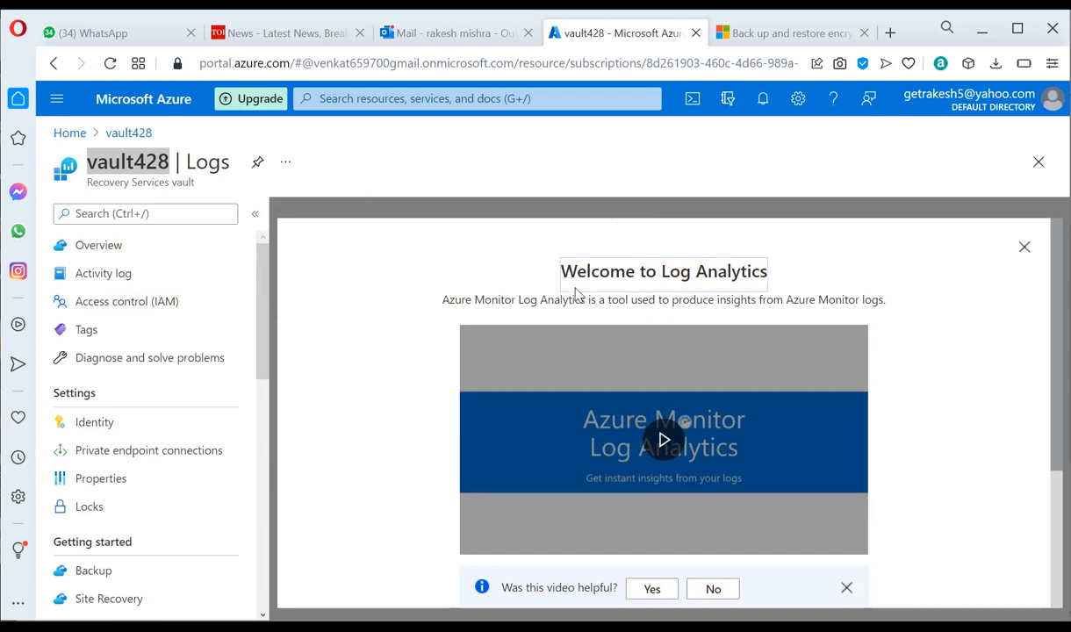
left_click_drag(659, 264, 767, 261)
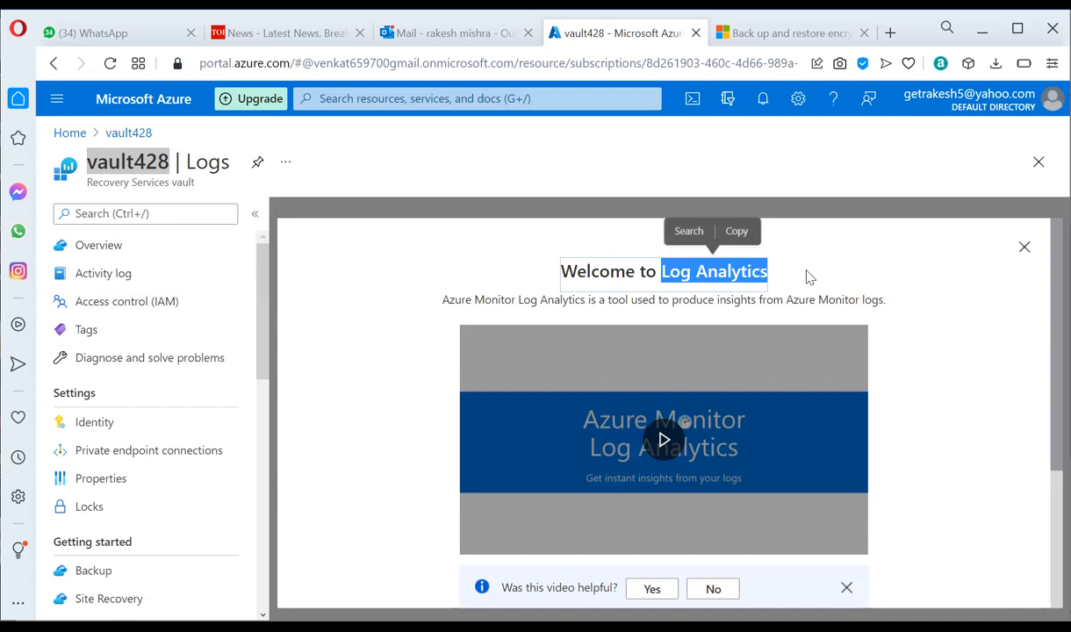
left_click(799, 277)
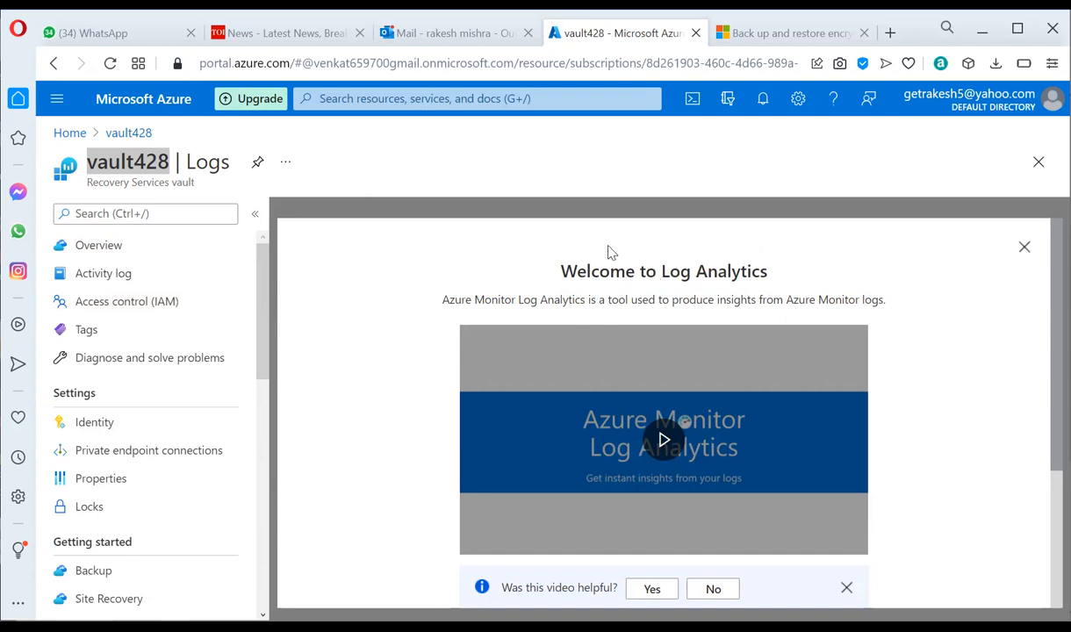
left_click_drag(563, 271, 825, 258)
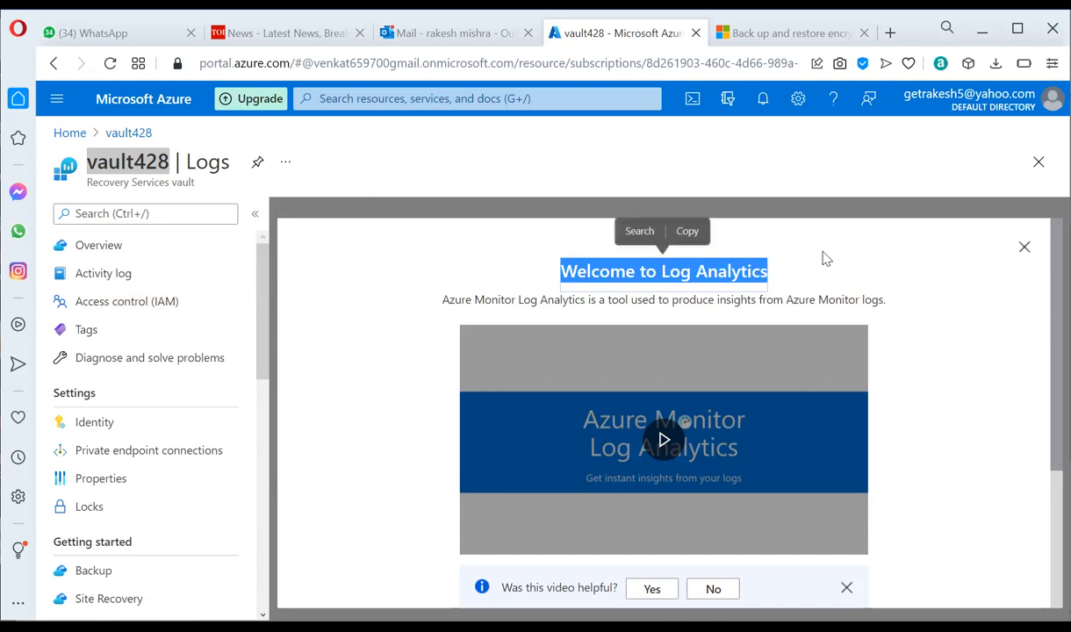
left_click(825, 258)
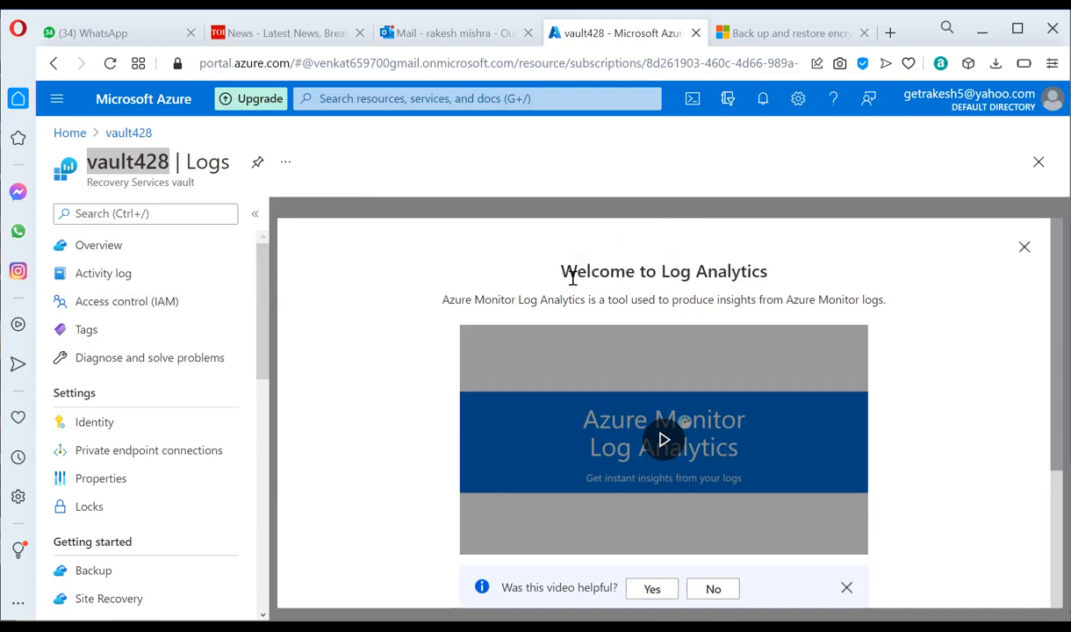
left_click_drag(561, 272, 792, 272)
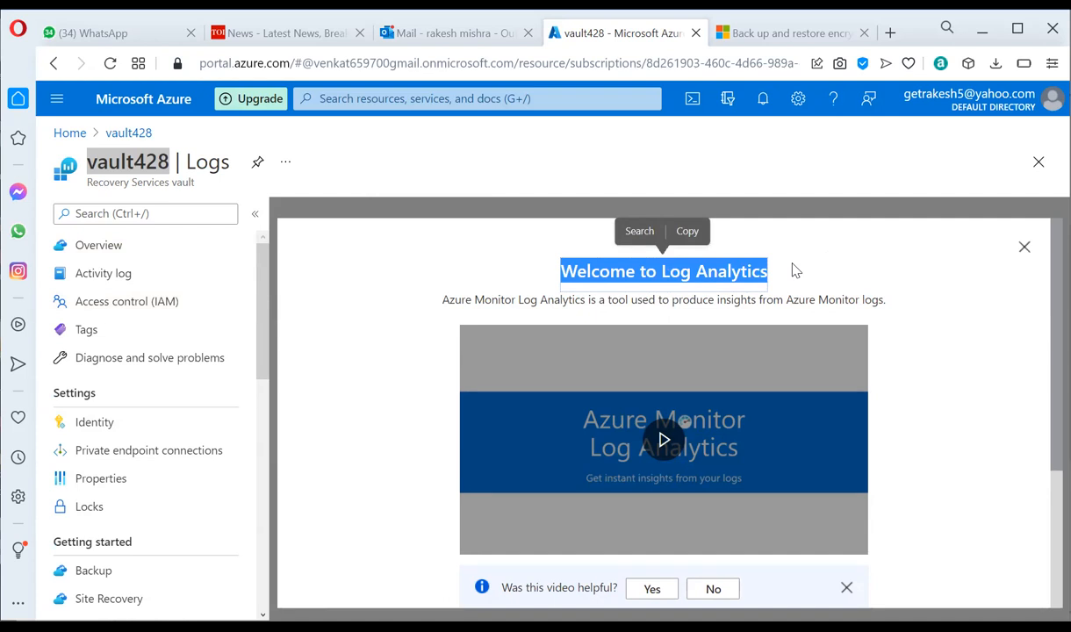
left_click(793, 269)
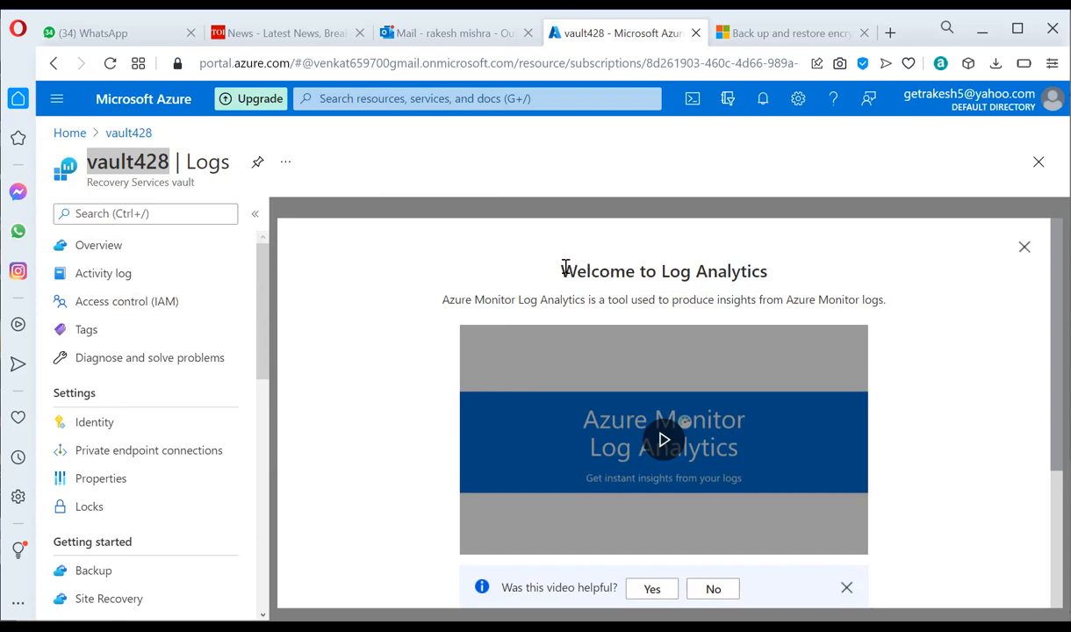
left_click_drag(558, 273, 796, 269)
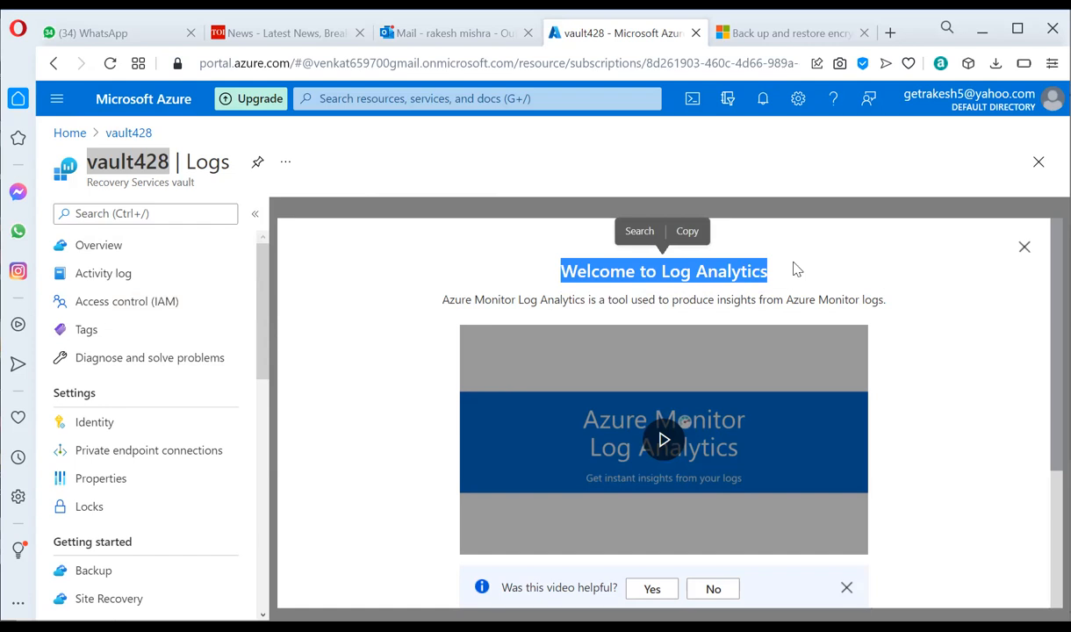
left_click(794, 269)
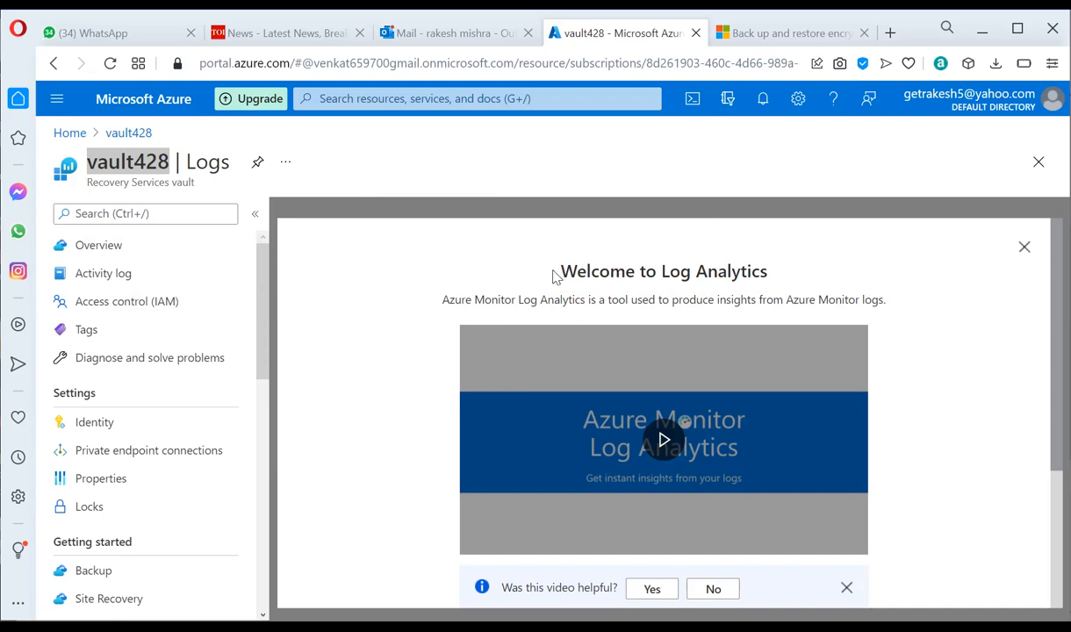
left_click_drag(560, 272, 806, 269)
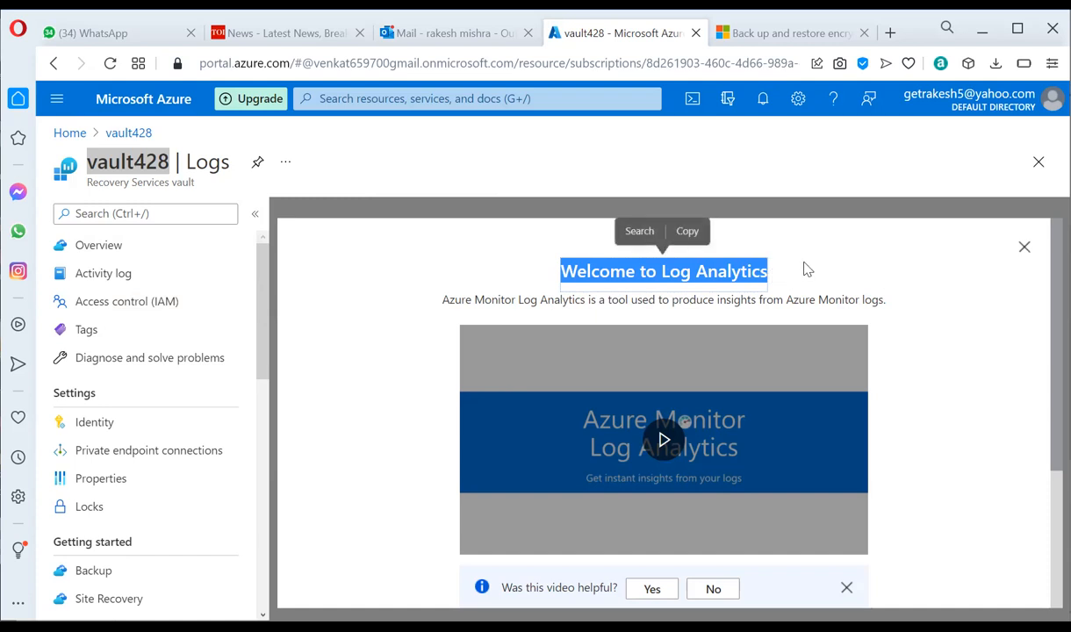
left_click(805, 270)
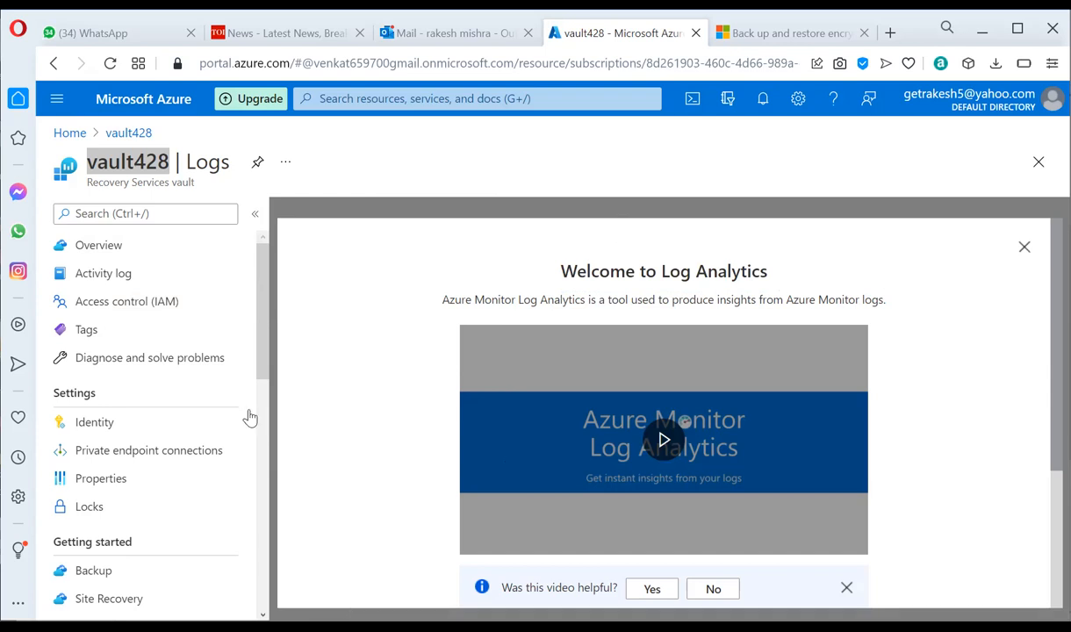
Step: Open vault428's Activity log, view the summary of the Create Vault operation and close it
left_click(105, 279)
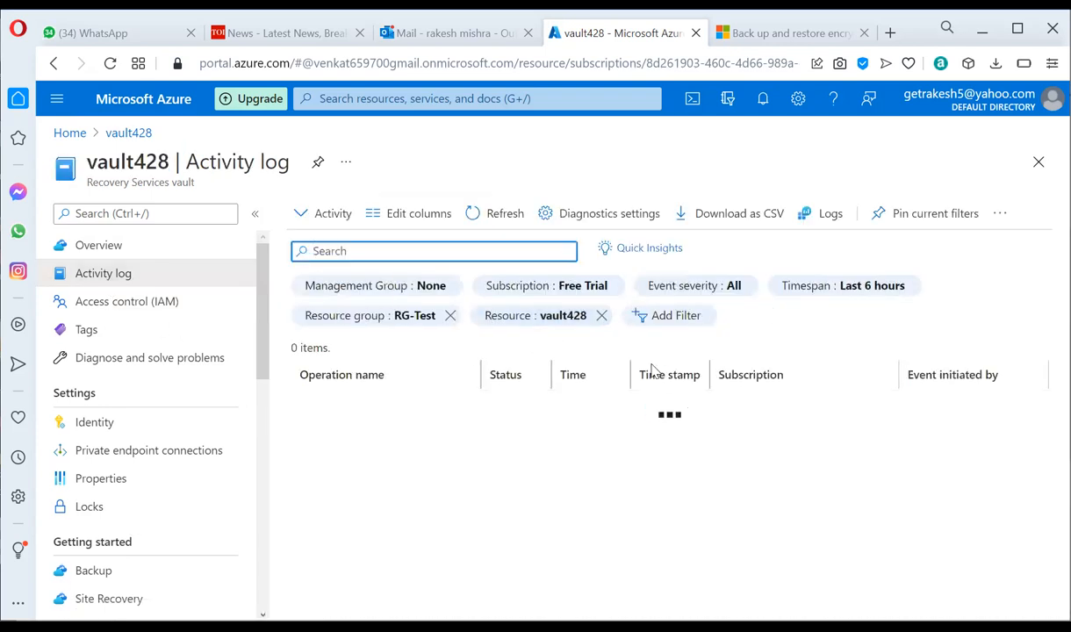
left_click(308, 459)
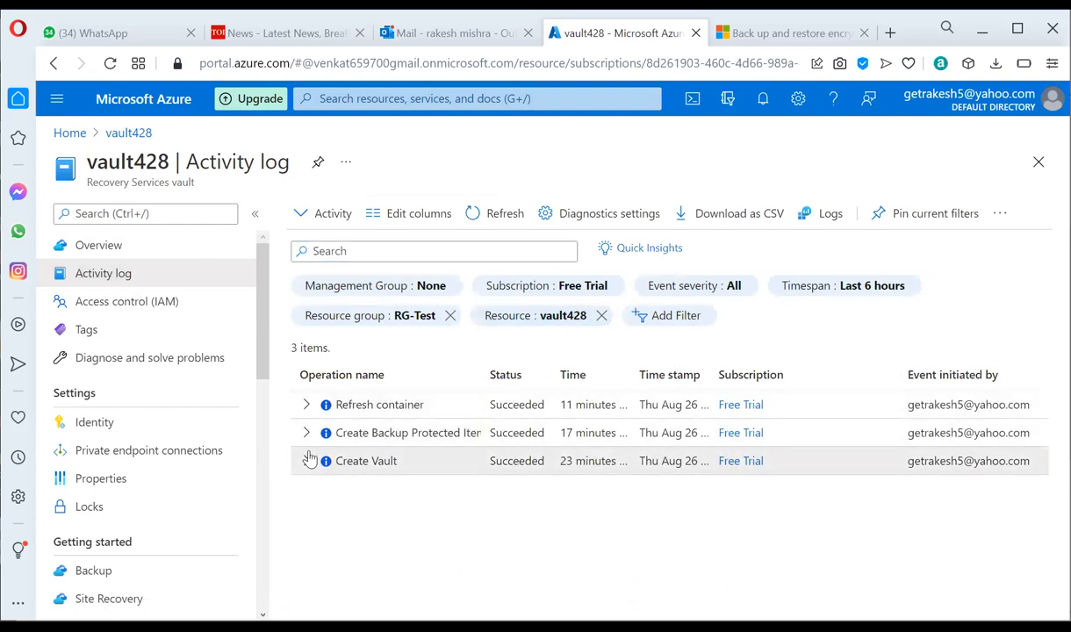
left_click(312, 461)
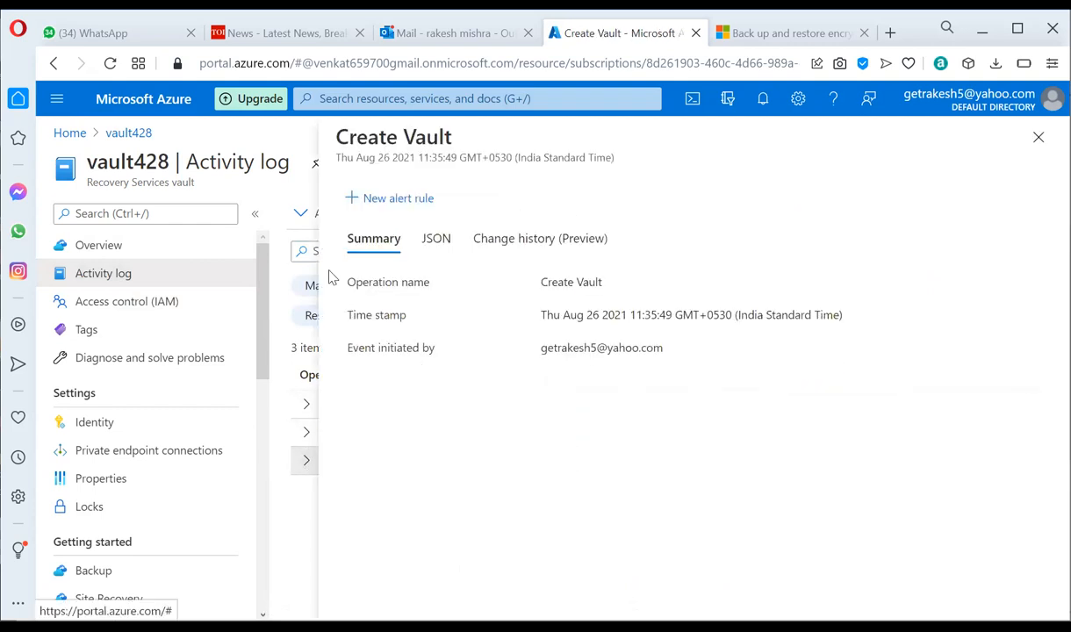
left_click(1038, 137)
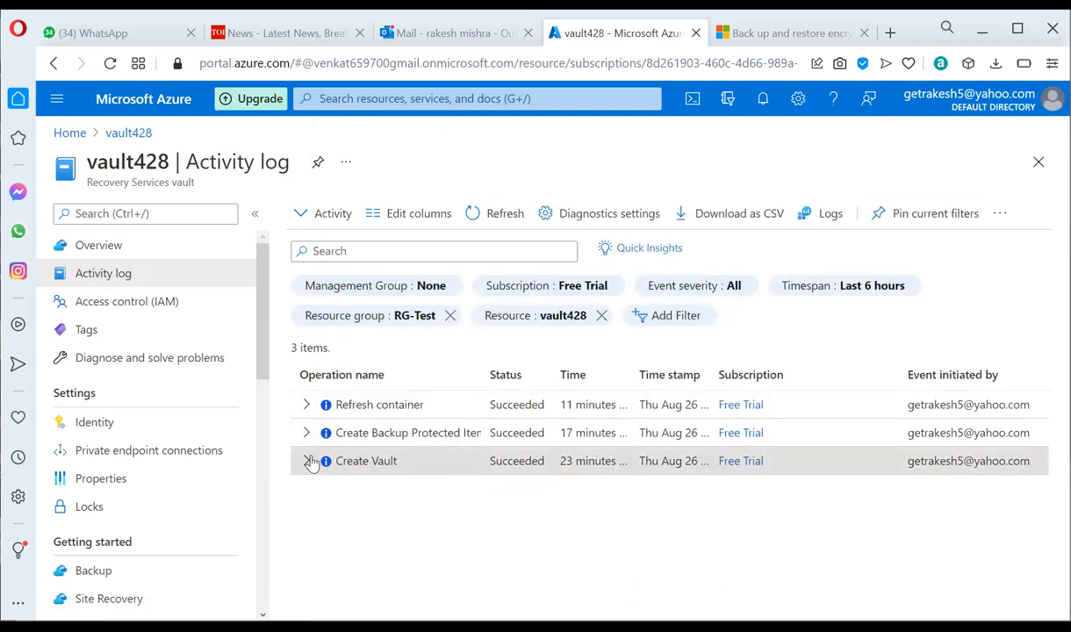
Step: Expand the Create Vault and Create Backup Protected Item operations and review their sub-events, statuses and initiators
left_click(306, 462)
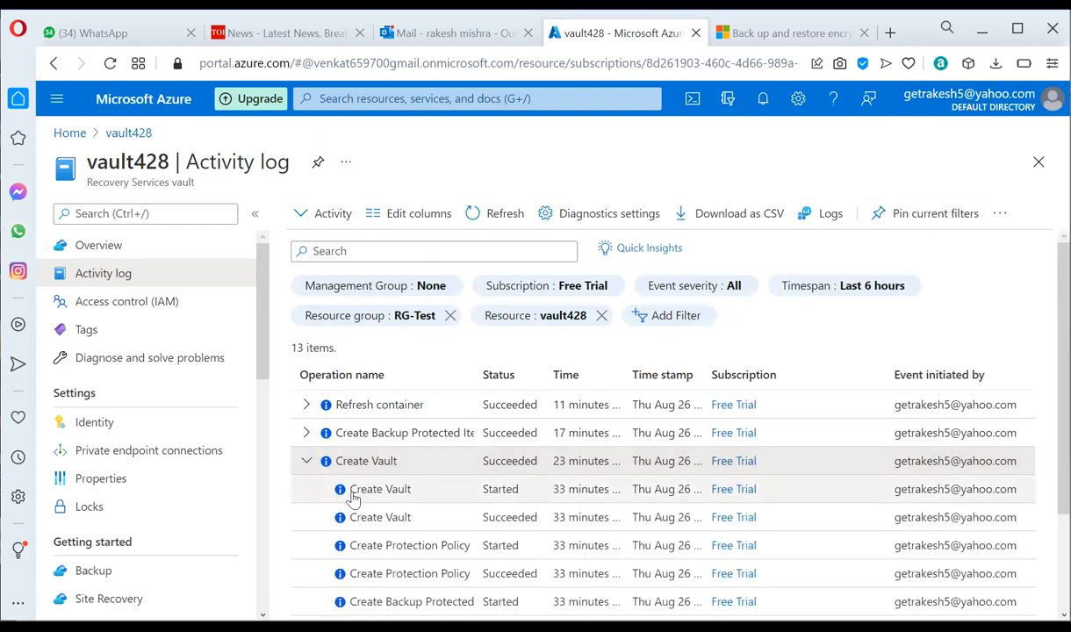
scroll(374, 506, "down", 3)
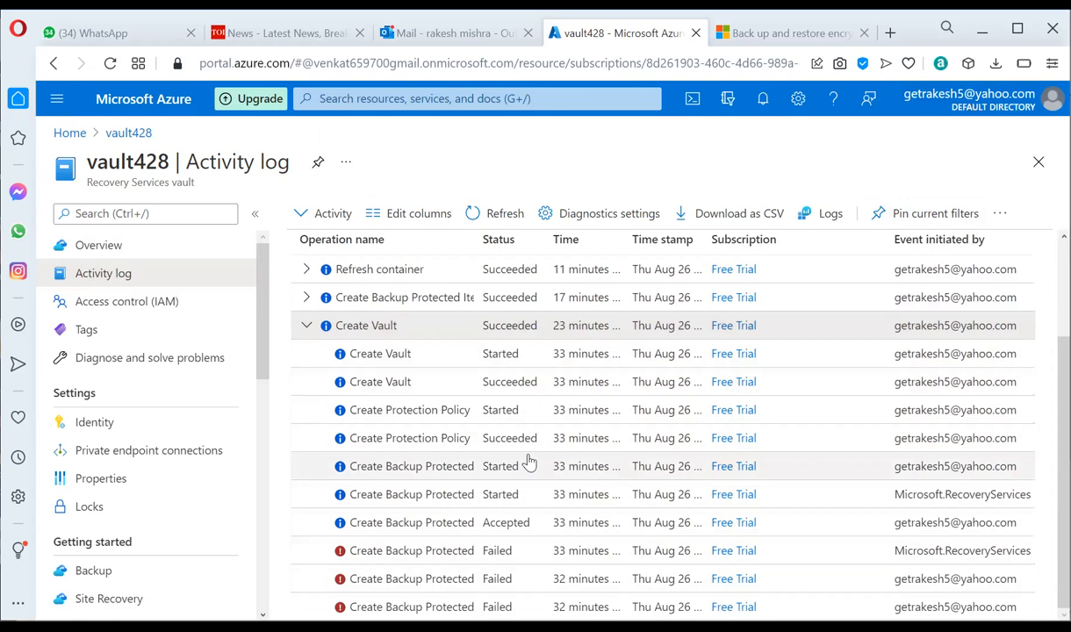
scroll(529, 395, "up", 3)
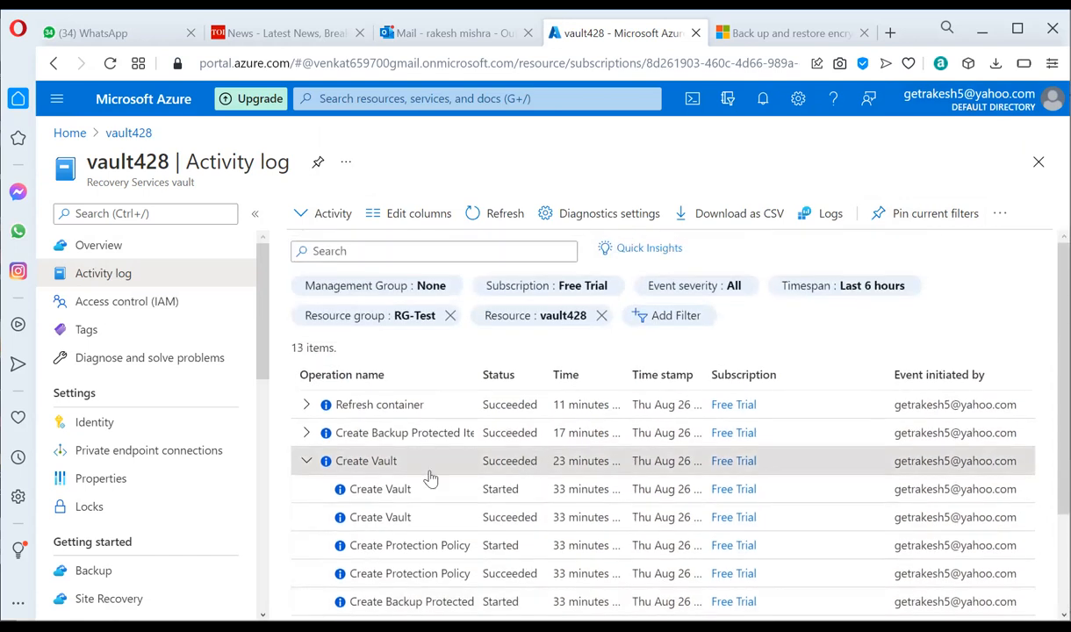
left_click(305, 441)
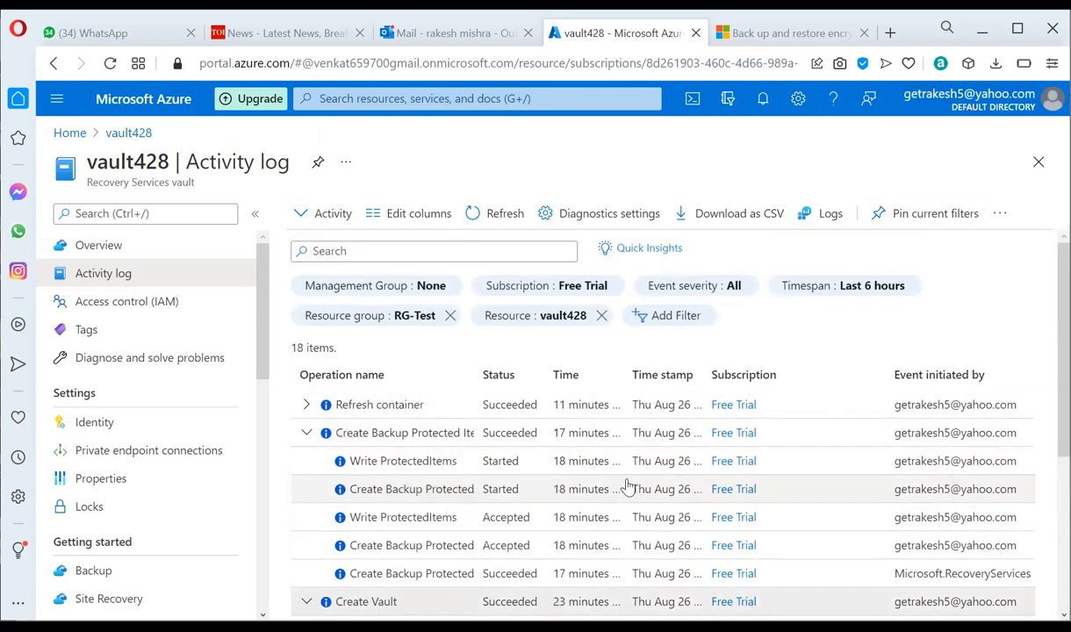
scroll(639, 466, "down", 1)
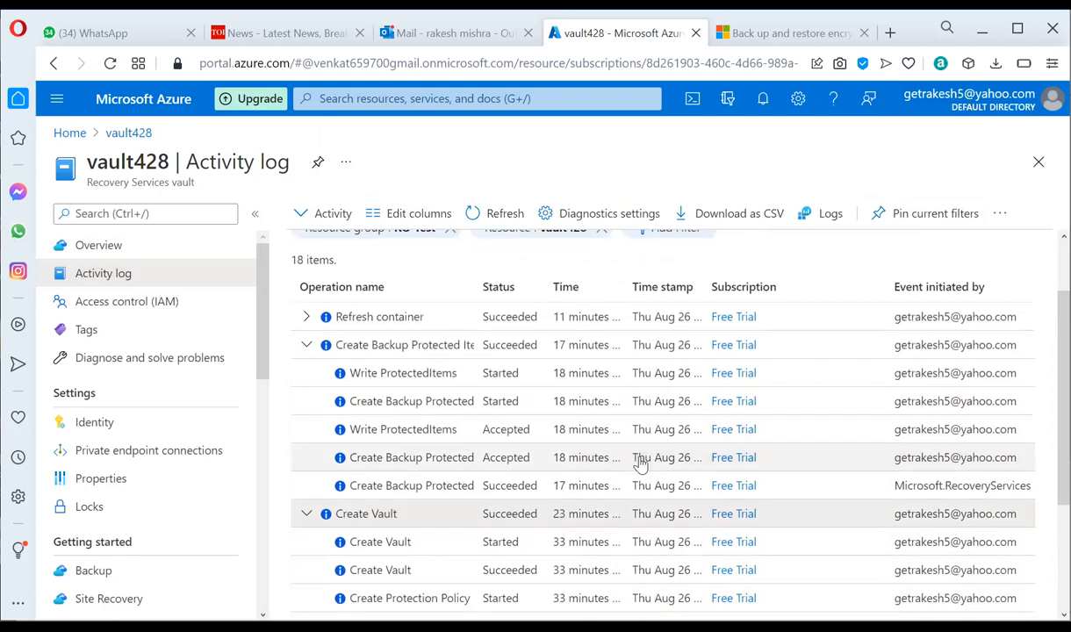
scroll(526, 544, "down", 2)
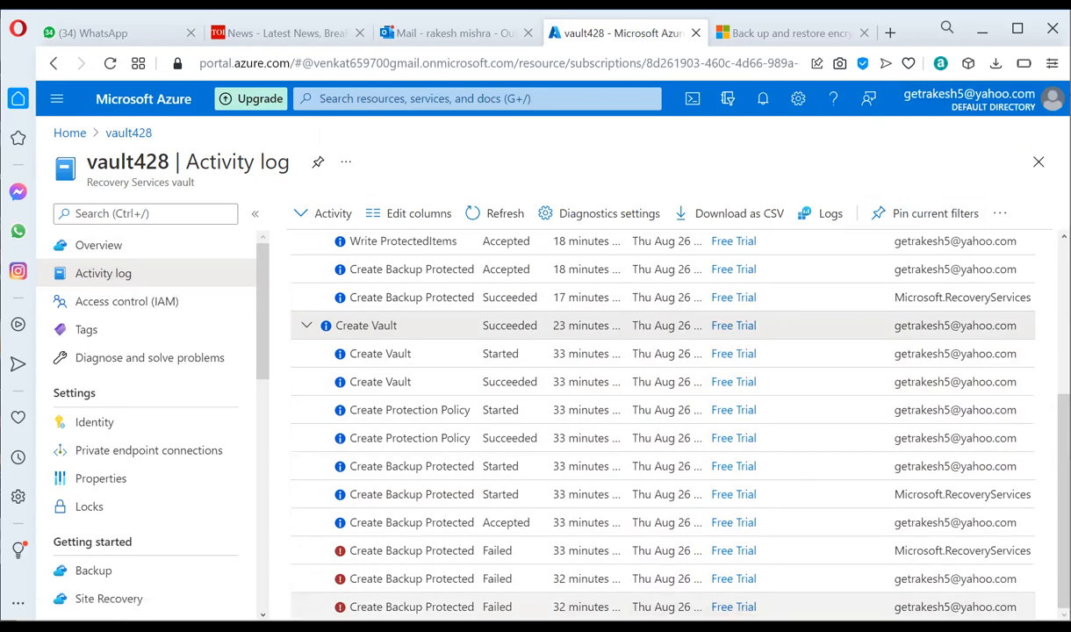
double_click(1005, 607)
Step: Leave the Activity log for vault428's Overview and look through its Manage and Monitoring options
key("alt+Left")
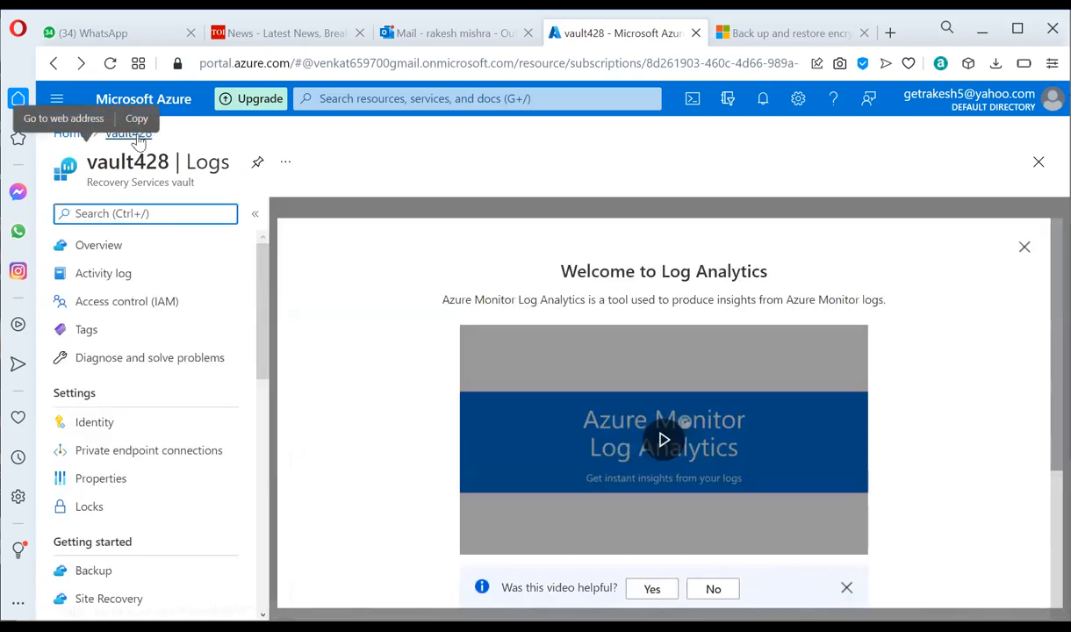
left_click(136, 136)
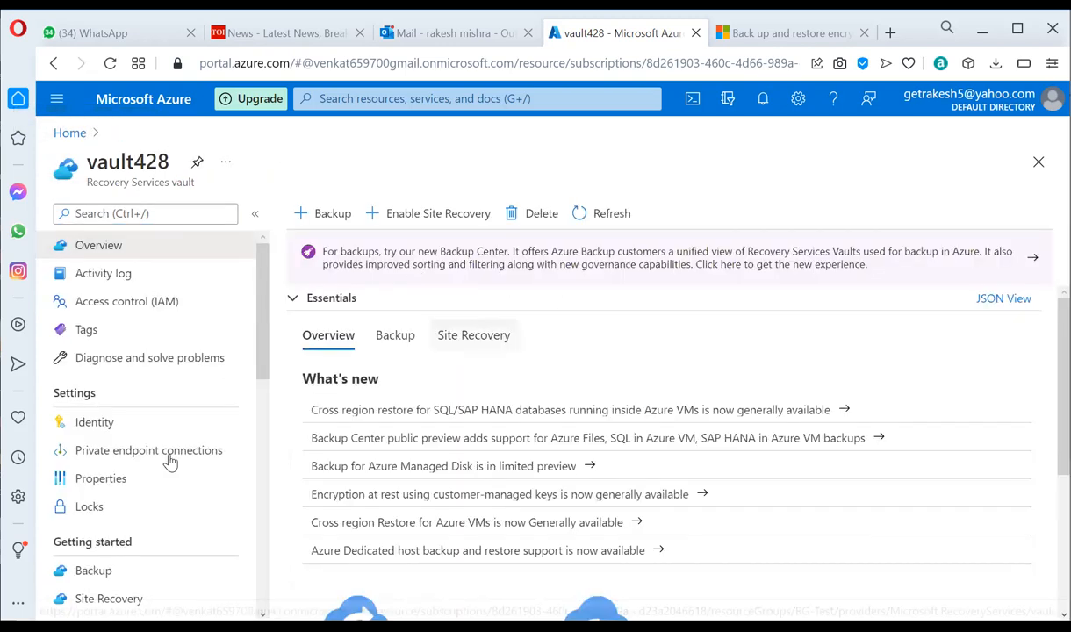
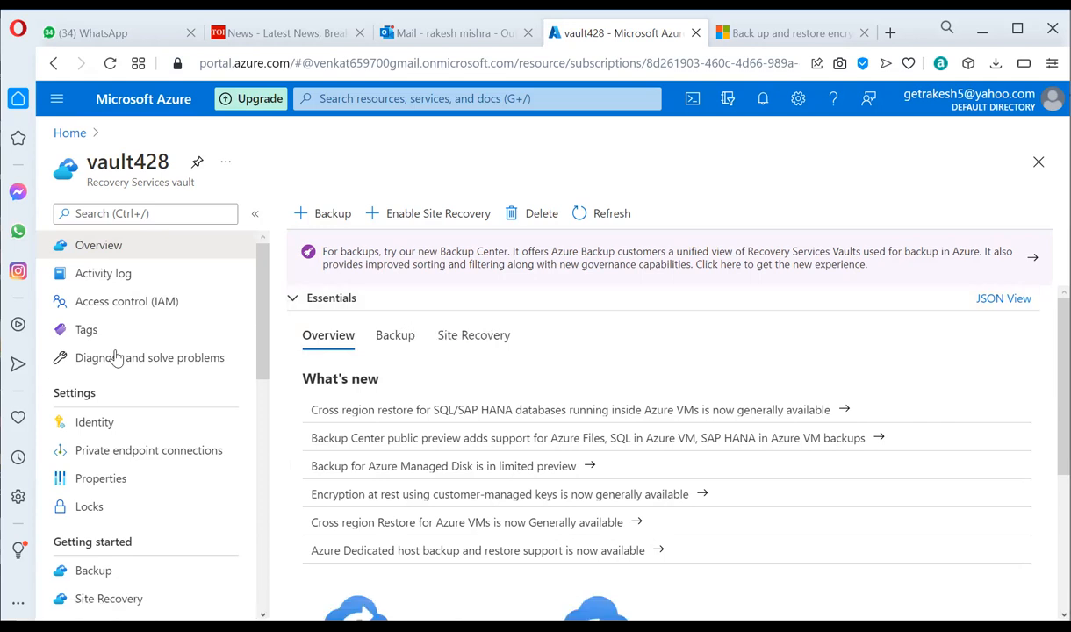
scroll(262, 360, "down", 3)
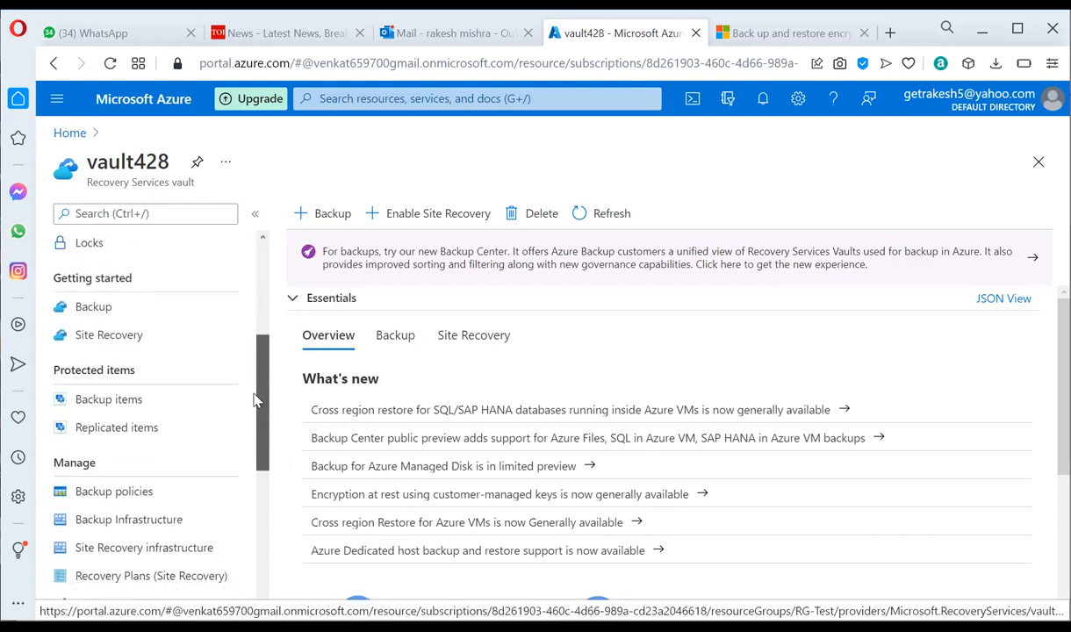
left_click_drag(256, 400, 257, 466)
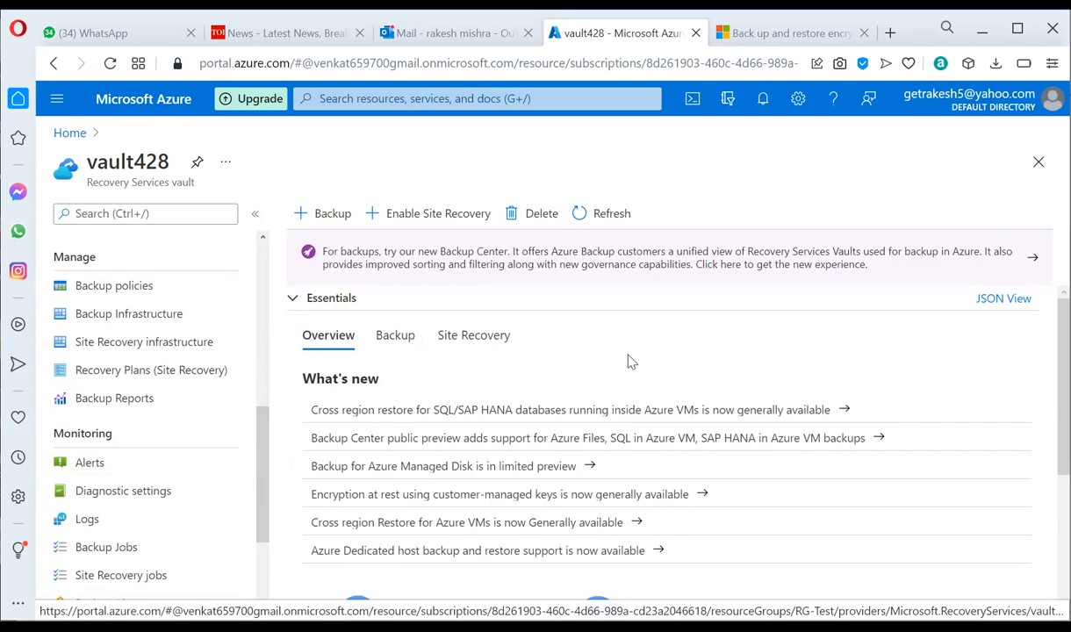
Step: Open the new Backup center experience from vault428's banner and show its Overview
left_click(645, 301)
left_click(647, 272)
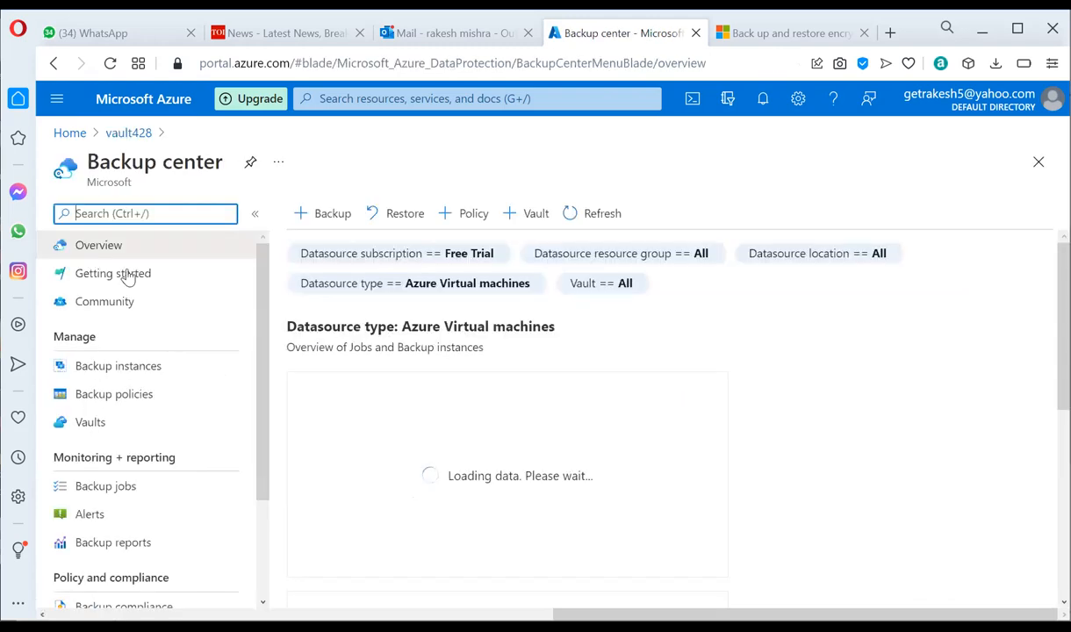
left_click(123, 247)
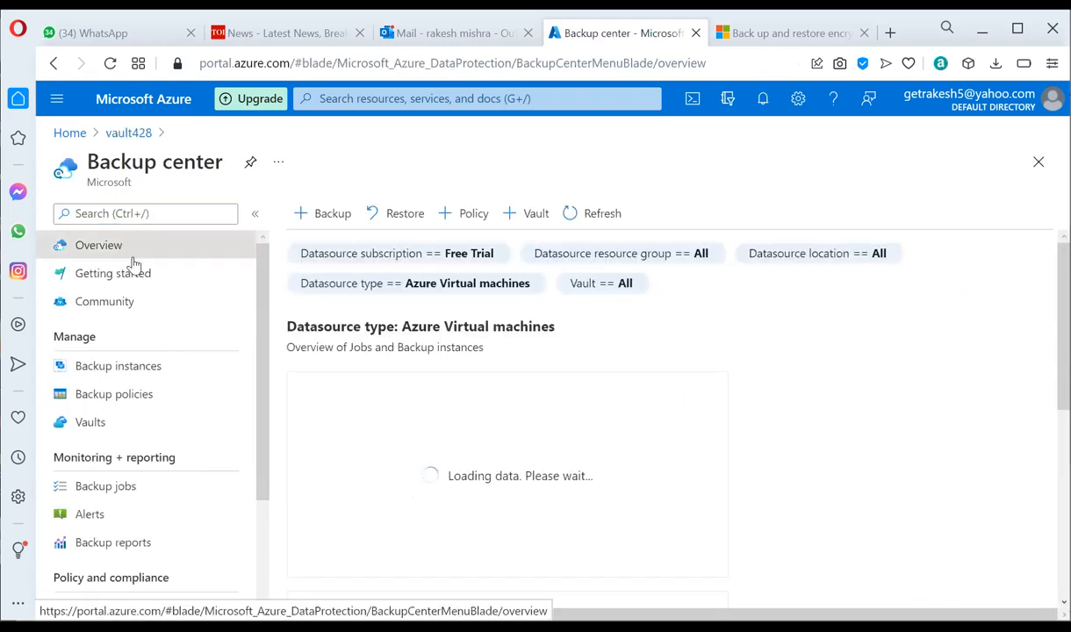